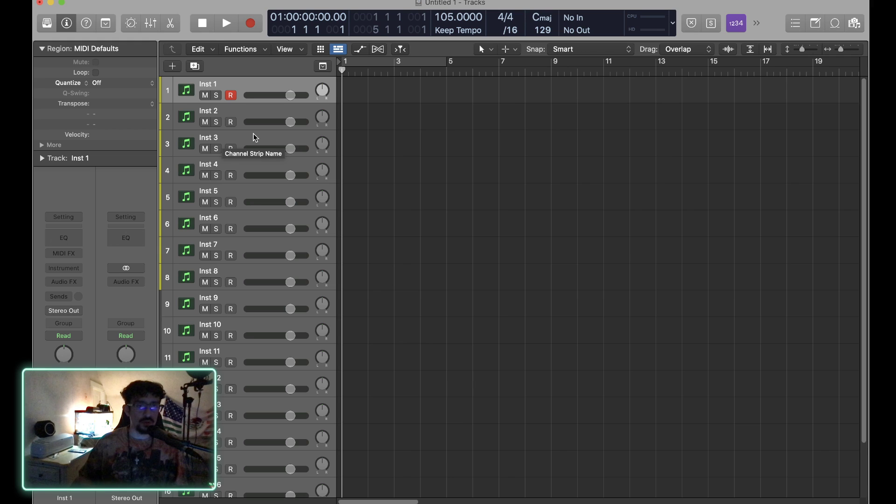
Step: Load the Alchemy synthesizer as the instrument plug-in on the Inst 6 track
{"action": "left_click", "coordinate": [256, 220]}
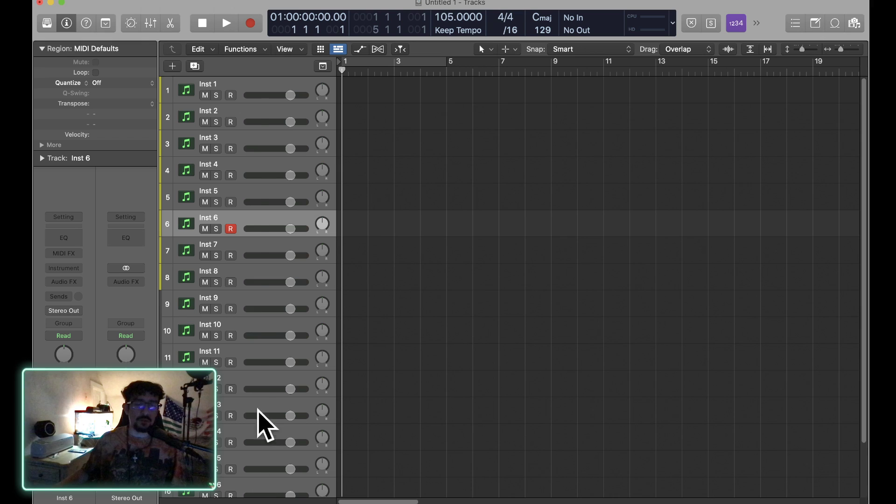
{"action": "left_click", "coordinate": [66, 268]}
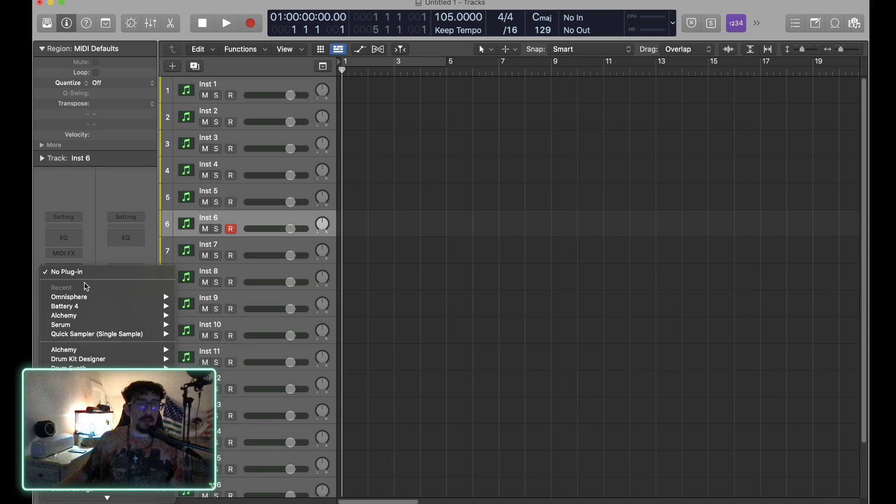
{"action": "left_click", "coordinate": [91, 246]}
{"action": "left_click", "coordinate": [79, 265]}
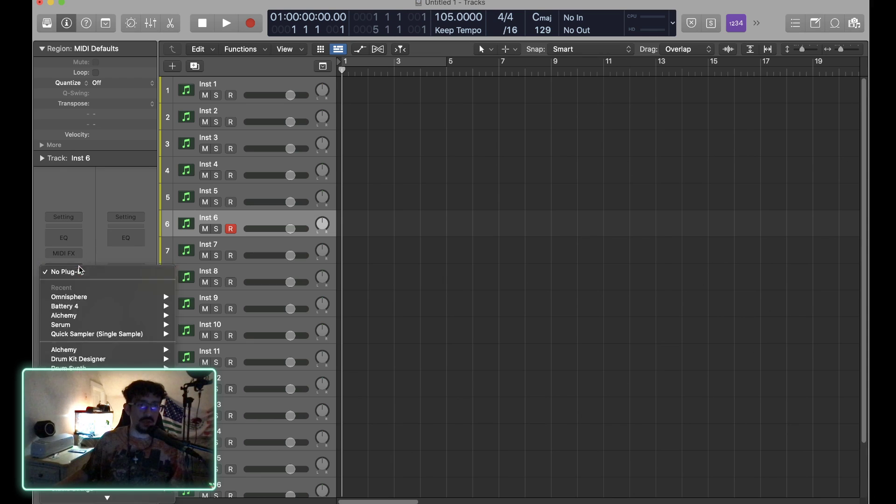
{"action": "mouse_move", "coordinate": [90, 329]}
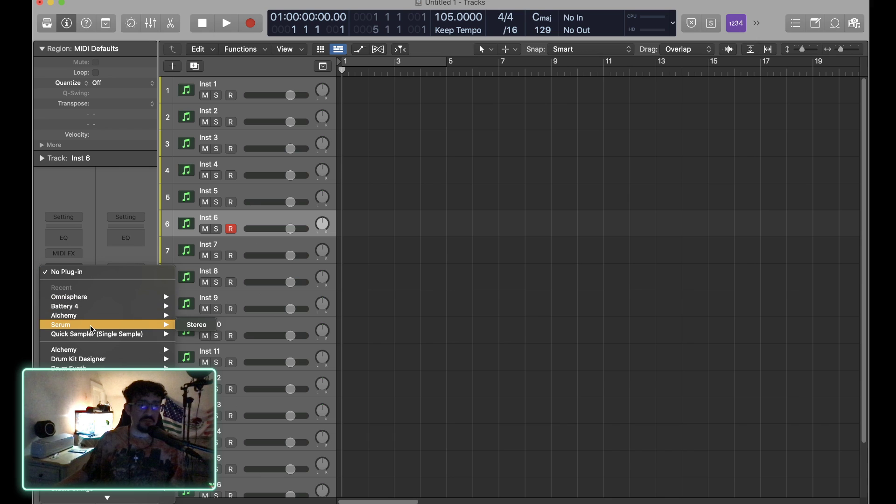
{"action": "left_click", "coordinate": [82, 316]}
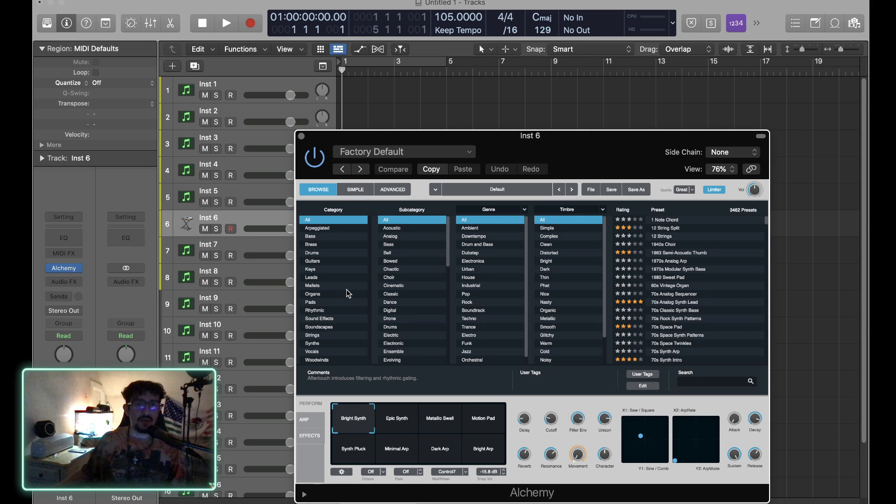
Step: Filter the Alchemy presets to the Keys category and audition them from 80s Bell Vox Layers through Abstract Electric Piano
{"action": "left_click", "coordinate": [327, 270]}
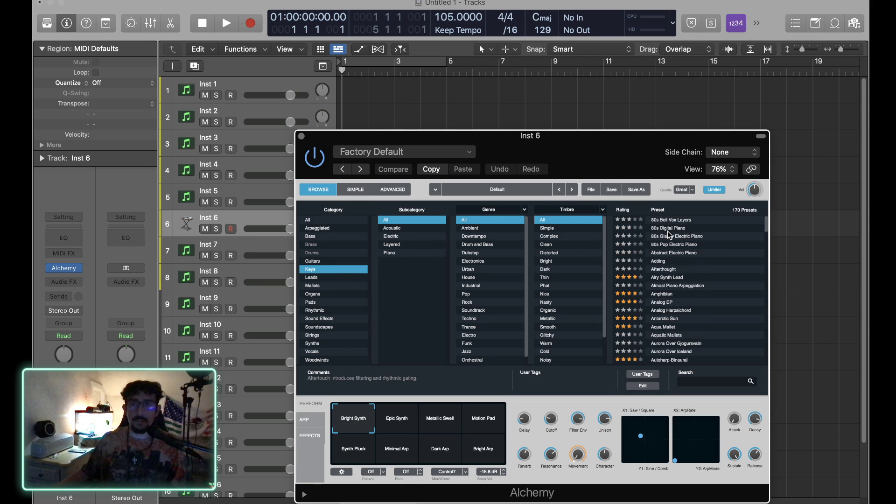
{"action": "left_click", "coordinate": [672, 220]}
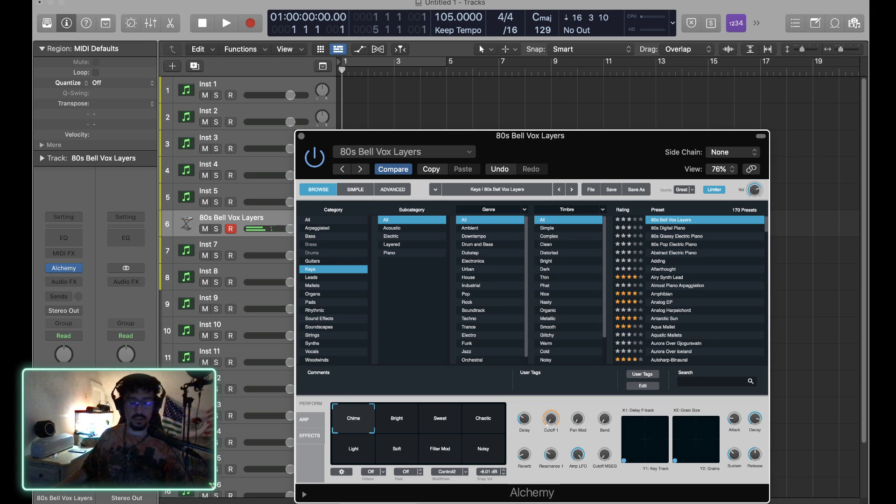
{"action": "left_click", "coordinate": [668, 228]}
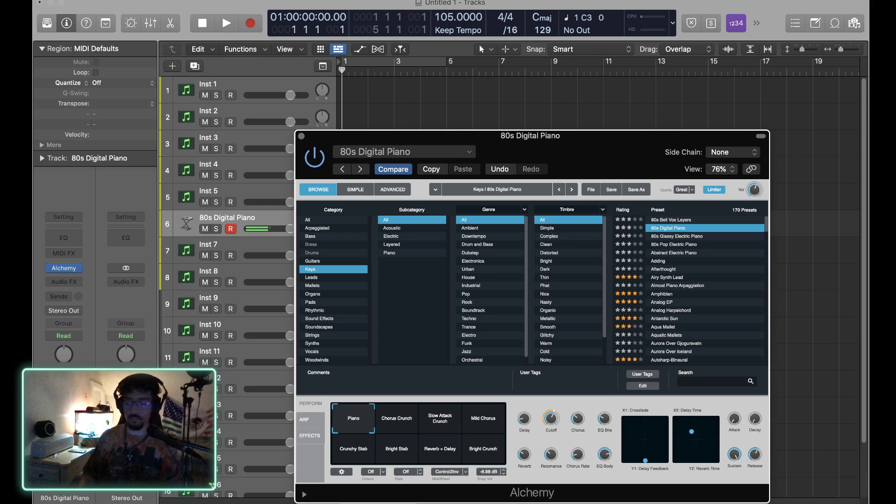
{"action": "key", "text": "Down"}
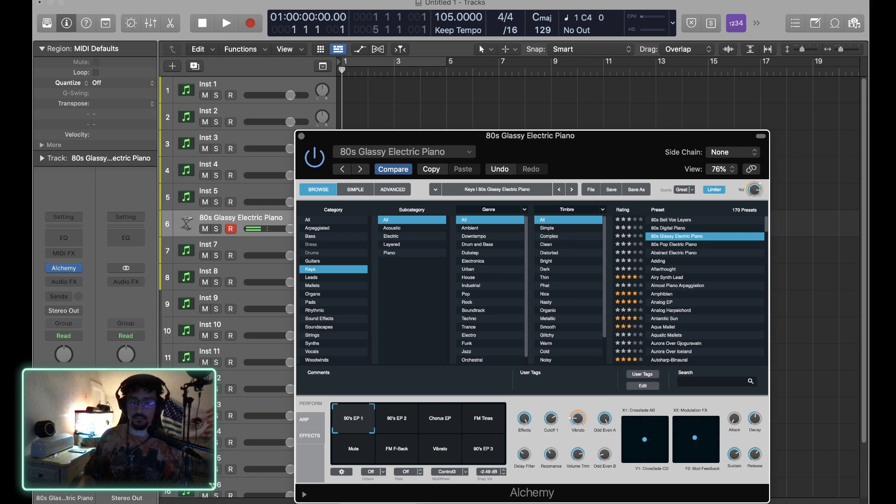
{"action": "key", "text": "Down"}
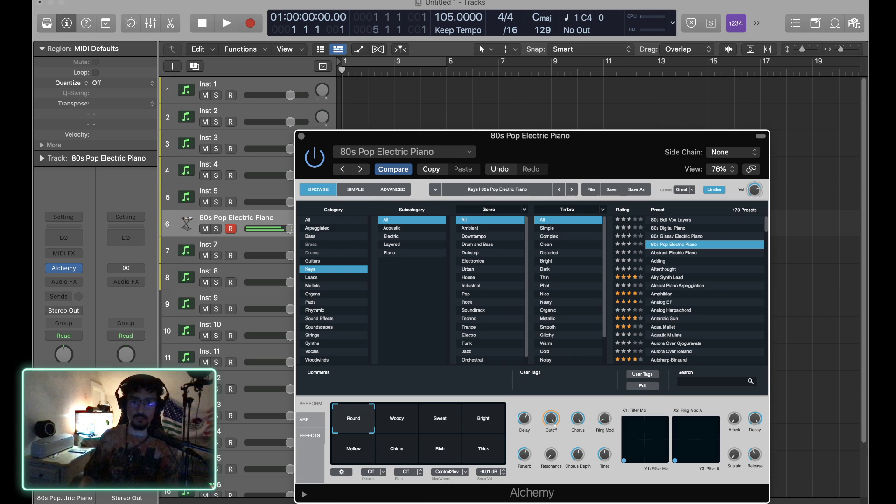
{"action": "key", "text": "Down"}
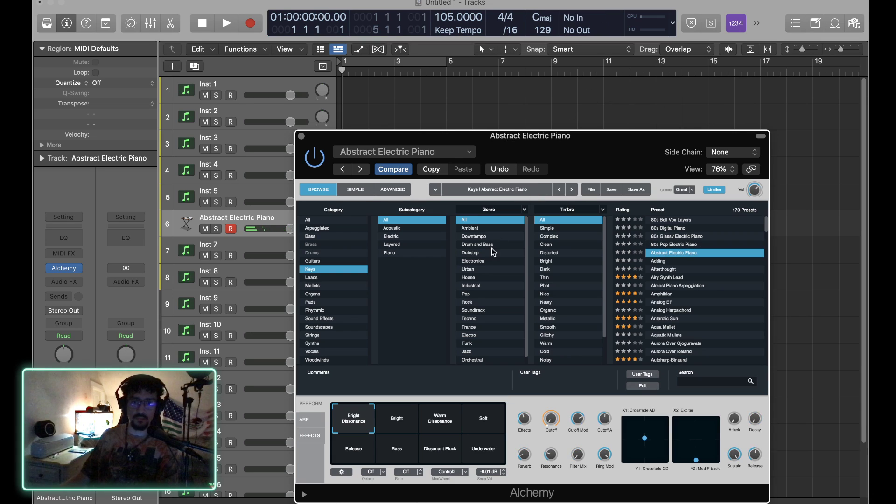
Step: Narrow the Keys presets to the Acoustic subcategory and audition Automata, Baroque Harpsichord and Bird Song
{"action": "left_click", "coordinate": [429, 228]}
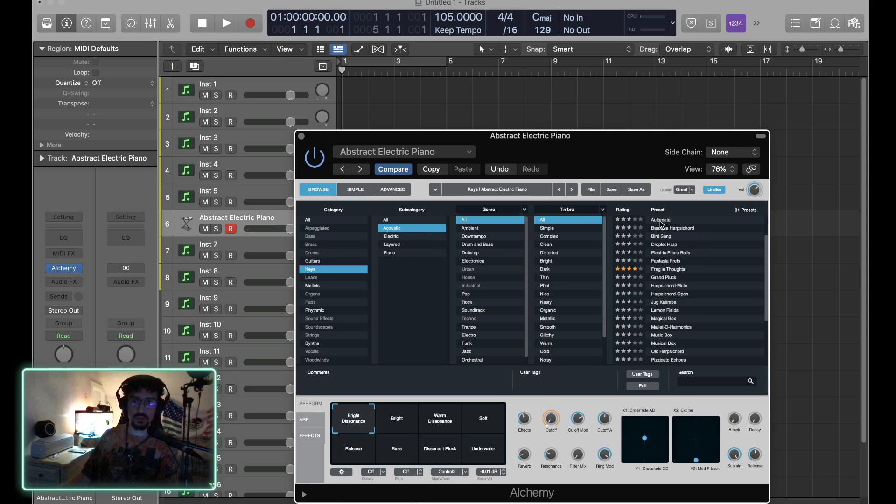
{"action": "left_click", "coordinate": [661, 221]}
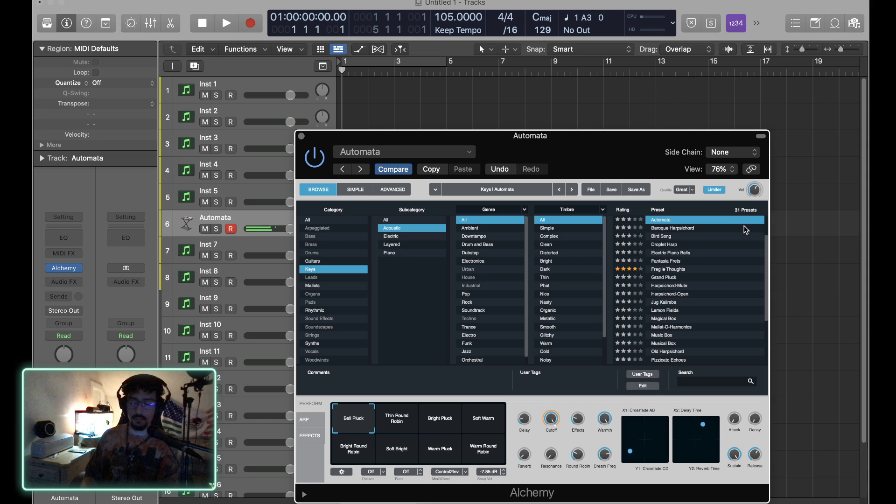
{"action": "left_click", "coordinate": [744, 226]}
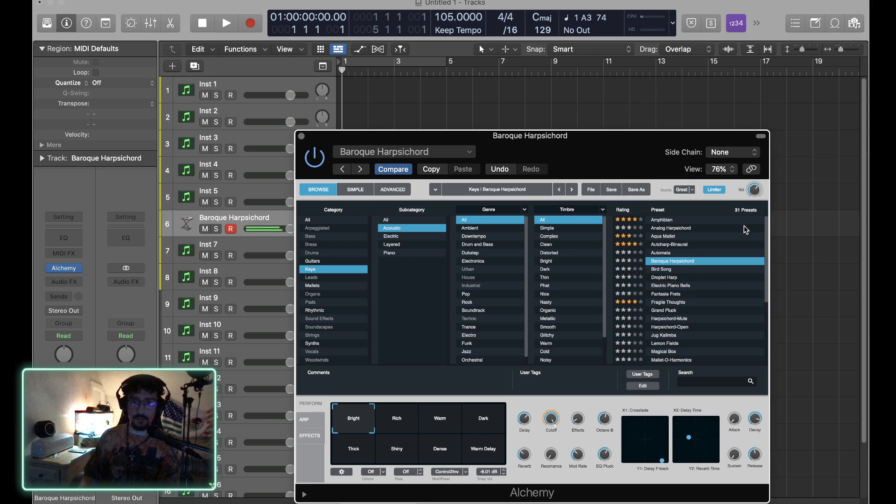
{"action": "key", "text": "Down"}
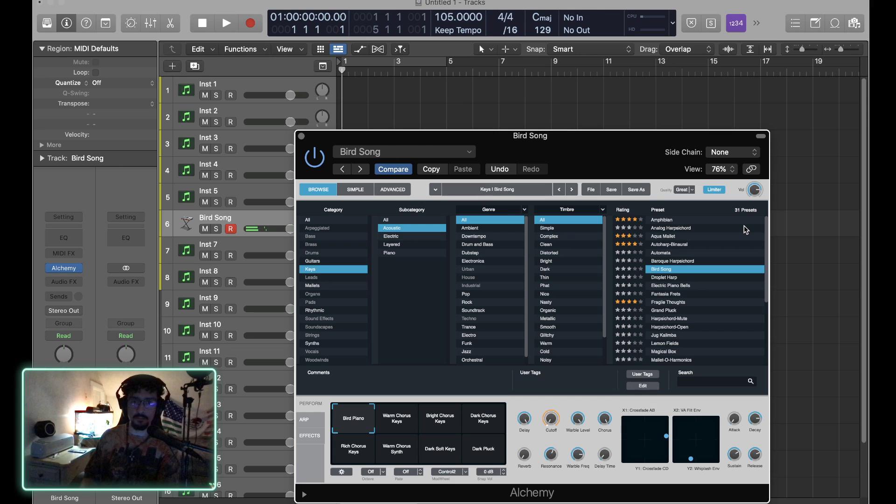
Step: Switch the Keys presets to the Piano subcategory and audition Automata, Bell Like Vox Vibes and Chimera Keys
{"action": "left_click", "coordinate": [437, 252]}
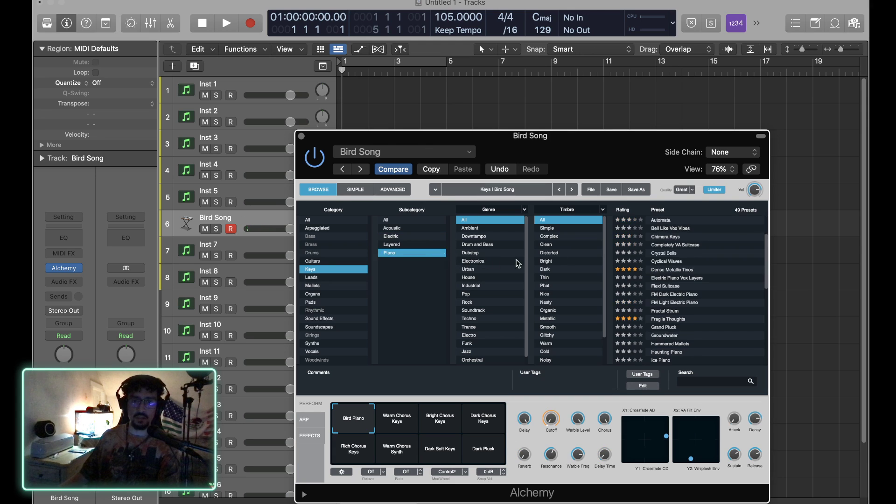
{"action": "left_click", "coordinate": [656, 223]}
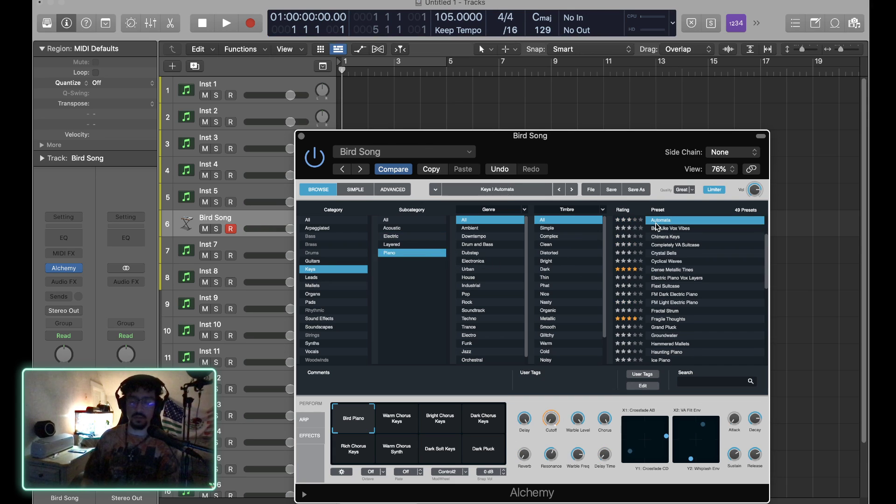
{"action": "key", "text": "Down"}
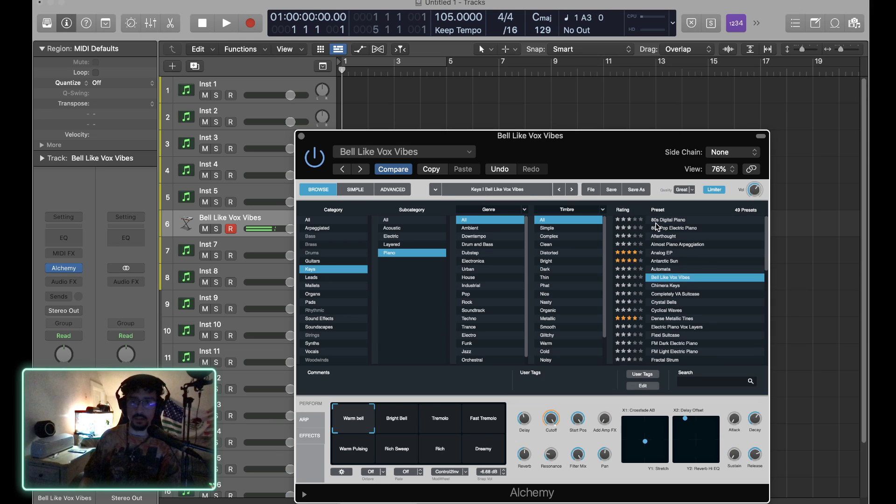
{"action": "key", "text": "Down"}
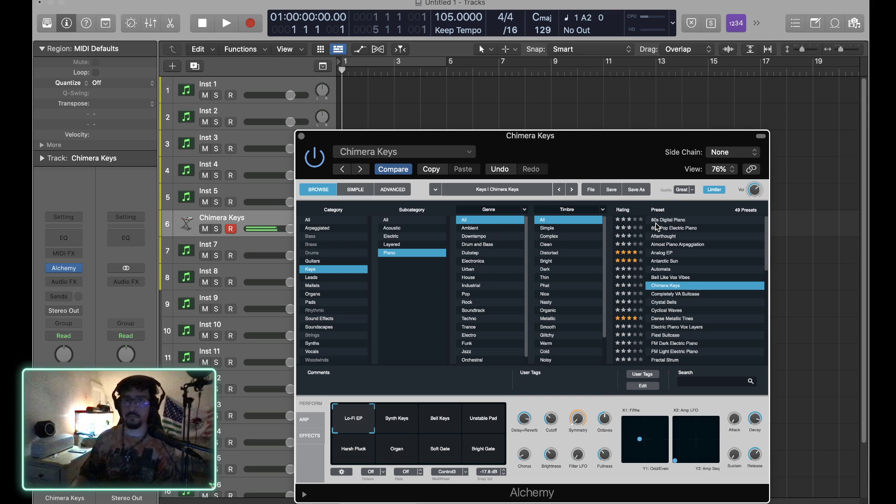
Step: Try B minor as the project's key signature and settle on G minor
{"action": "left_click", "coordinate": [542, 21]}
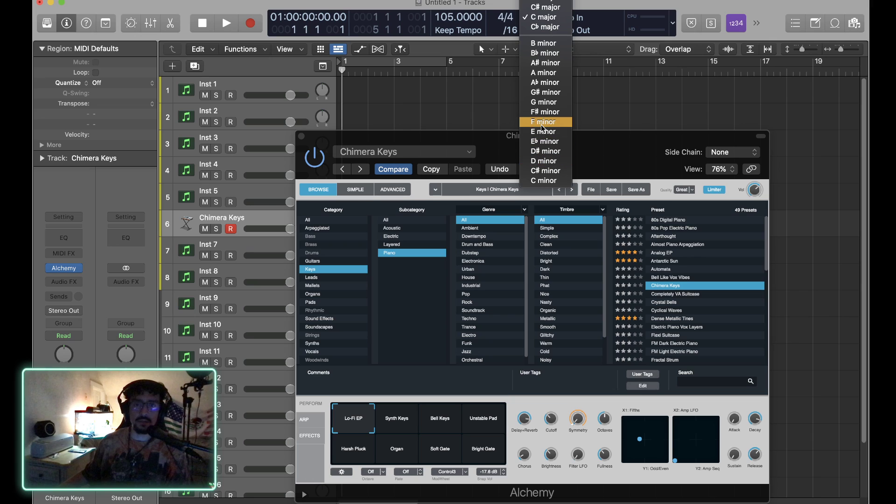
{"action": "left_click", "coordinate": [532, 46]}
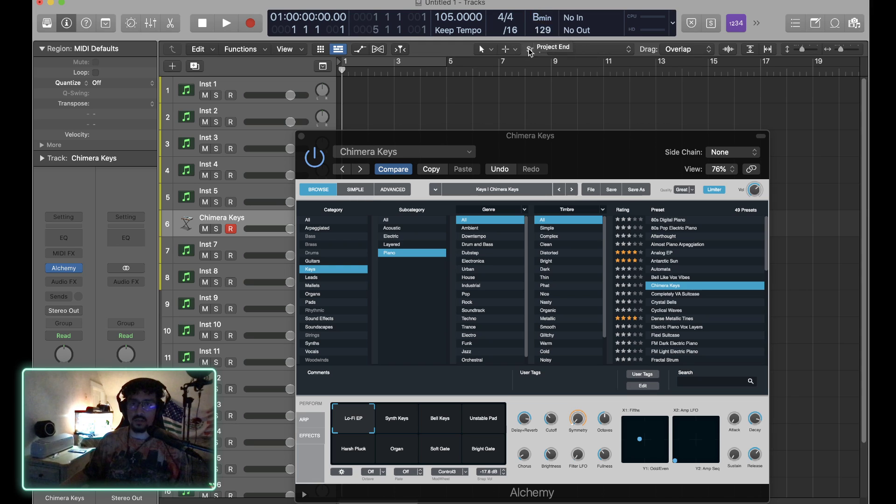
{"action": "left_click", "coordinate": [533, 20]}
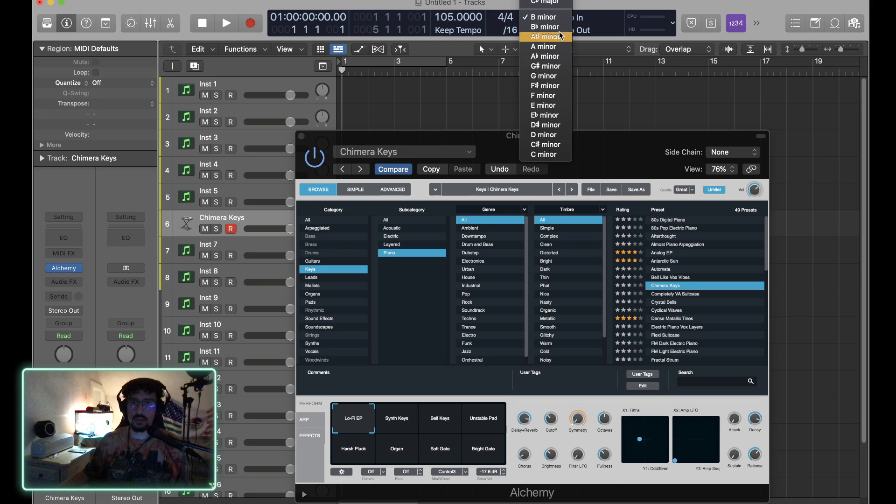
{"action": "left_click", "coordinate": [552, 76]}
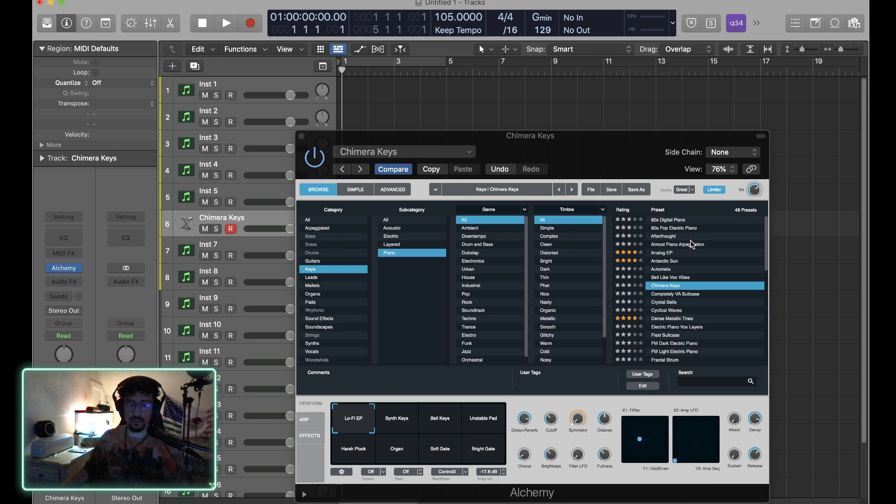
Step: Audition the piano presets one by one from Completely VA Suitcase through Electric Piano Vox Layers
{"action": "key", "text": "Down"}
{"action": "key", "text": "Up"}
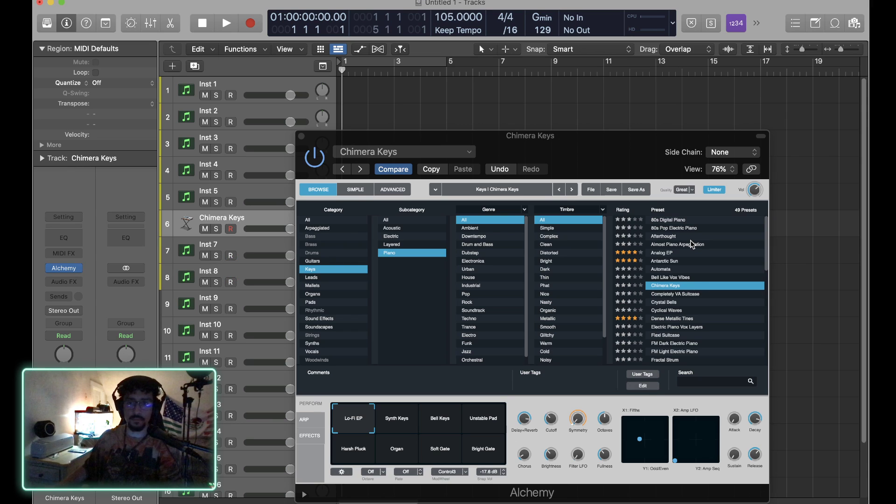
{"action": "left_click", "coordinate": [616, 162]}
{"action": "key", "text": "Down"}
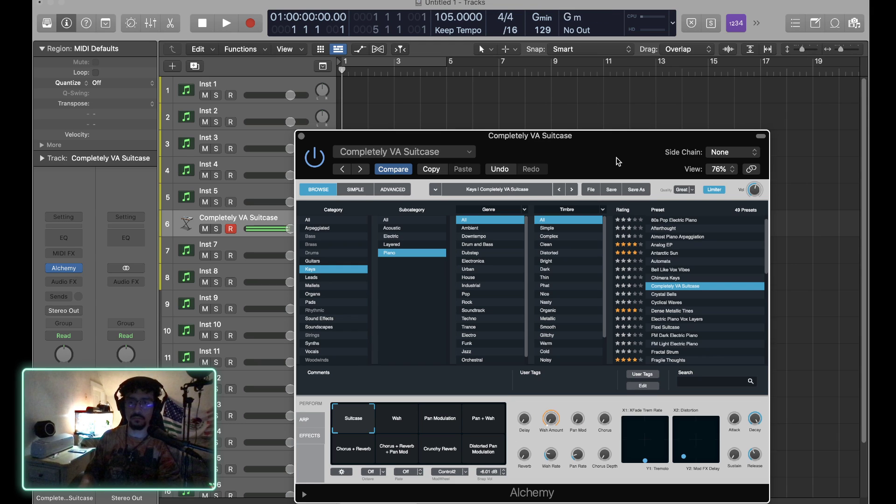
{"action": "key", "text": "Down"}
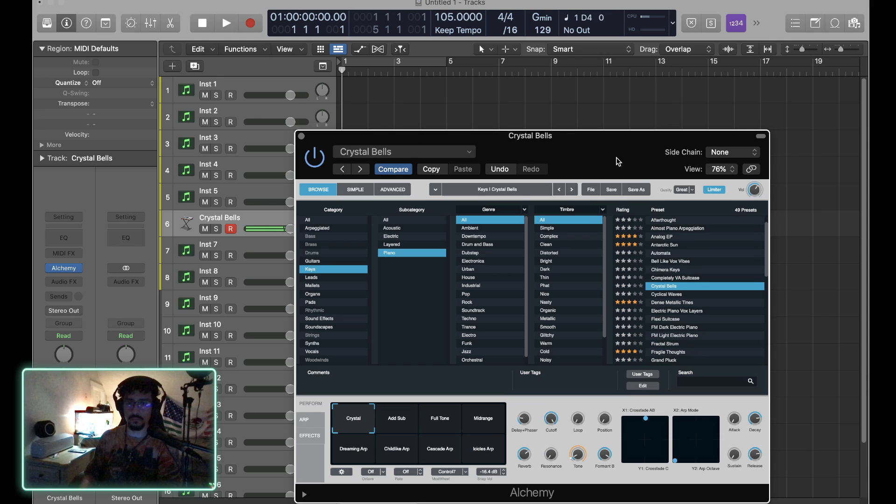
{"action": "key", "text": "Down"}
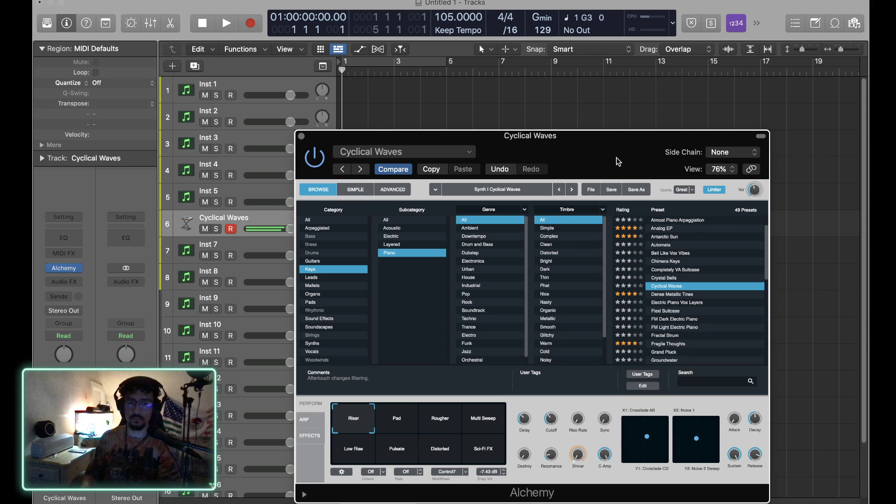
{"action": "key", "text": "Down"}
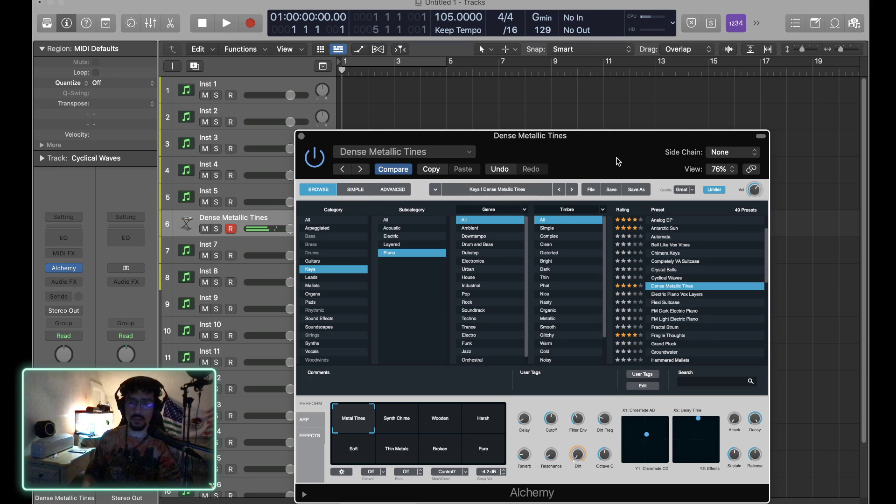
{"action": "key", "text": "Down"}
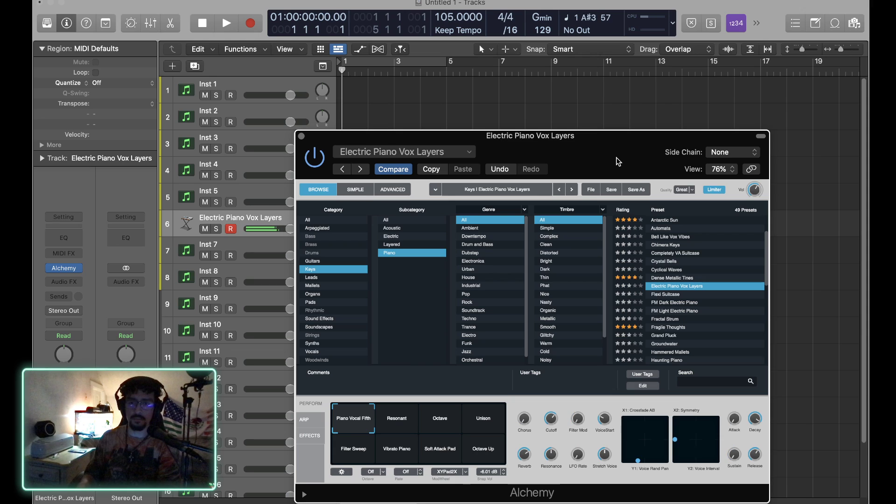
Step: Load the Flexi Suitcase preset and try its Auto Pan and Slower Wah performance snapshots
{"action": "key", "text": "Down"}
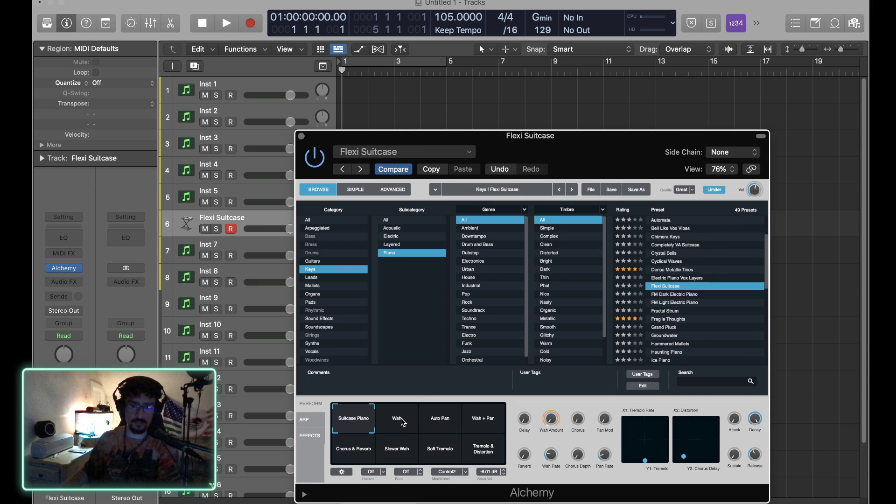
{"action": "left_click", "coordinate": [443, 425]}
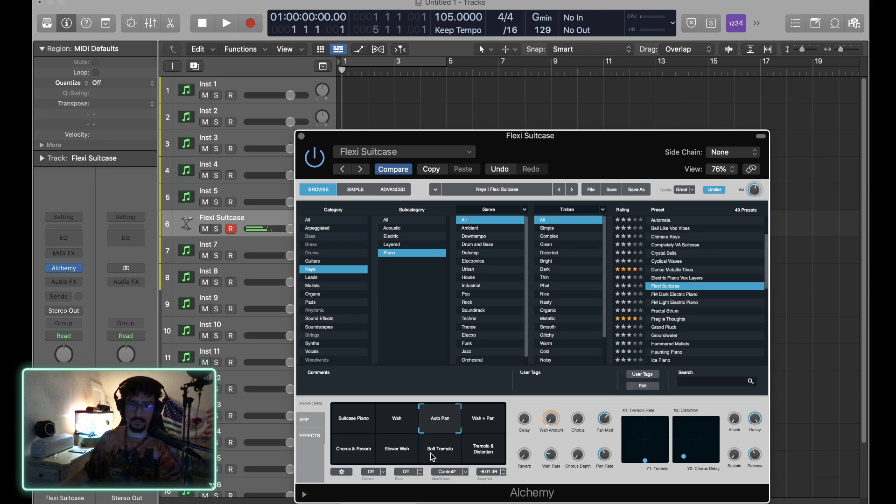
{"action": "left_click", "coordinate": [409, 453]}
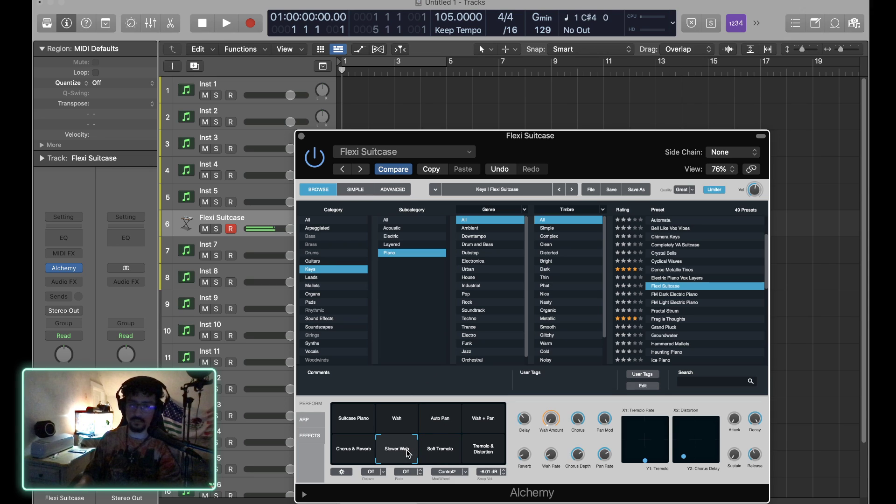
Step: Continue through the piano presets past FM Light Electric Piano and Fractal Strum, and load Grand Pluck
{"action": "key", "text": "Down"}
{"action": "key", "text": "Down"}
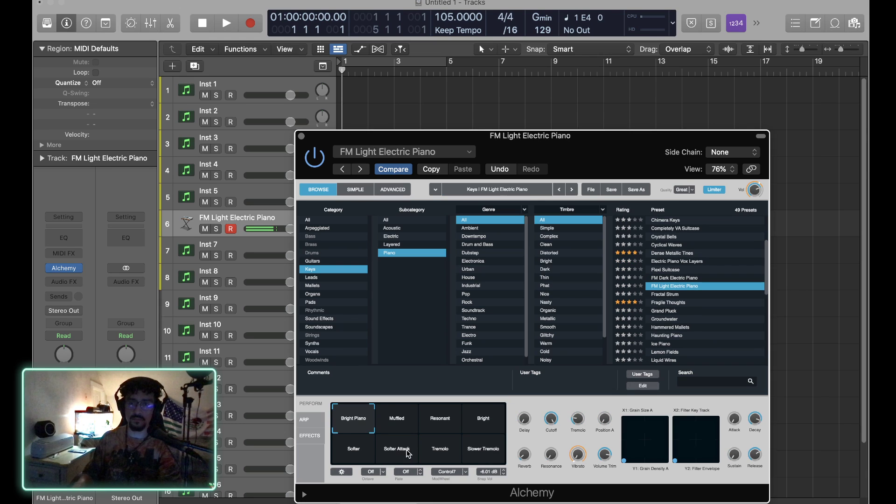
{"action": "key", "text": "Down"}
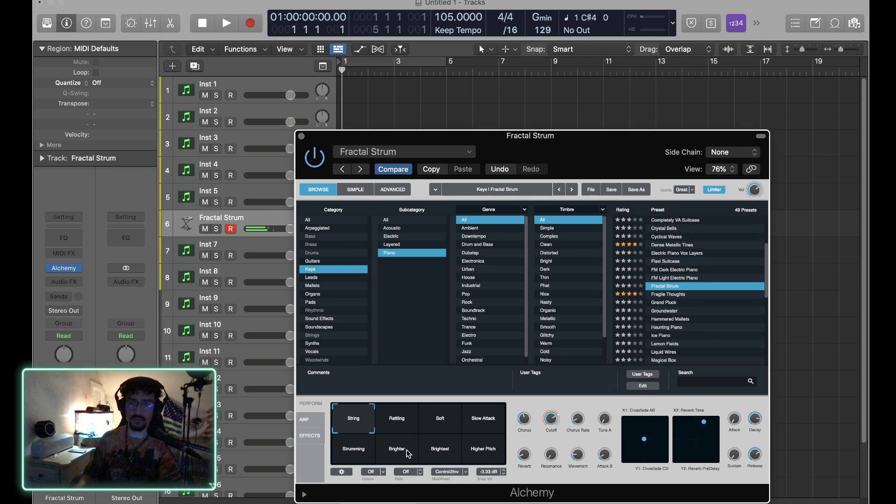
{"action": "key", "text": "Down"}
{"action": "key", "text": "Down"}
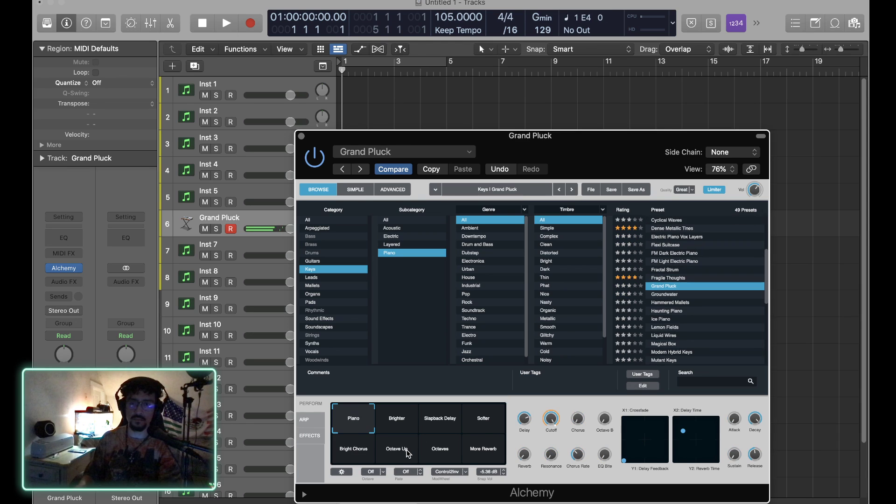
Step: Continue auditioning the piano presets from Groundwater to Haunting Piano and try Haunting Piano's Soft Reverb snapshot
{"action": "key", "text": "Down"}
{"action": "key", "text": "Down"}
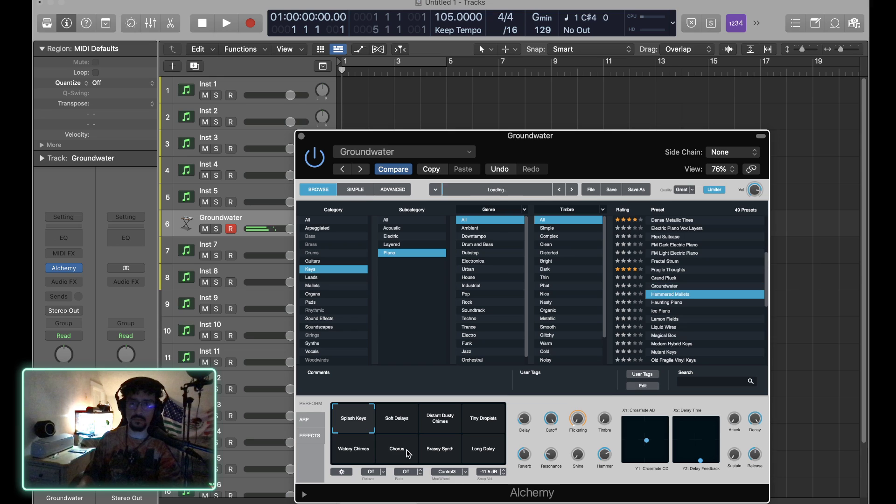
{"action": "key", "text": "Down"}
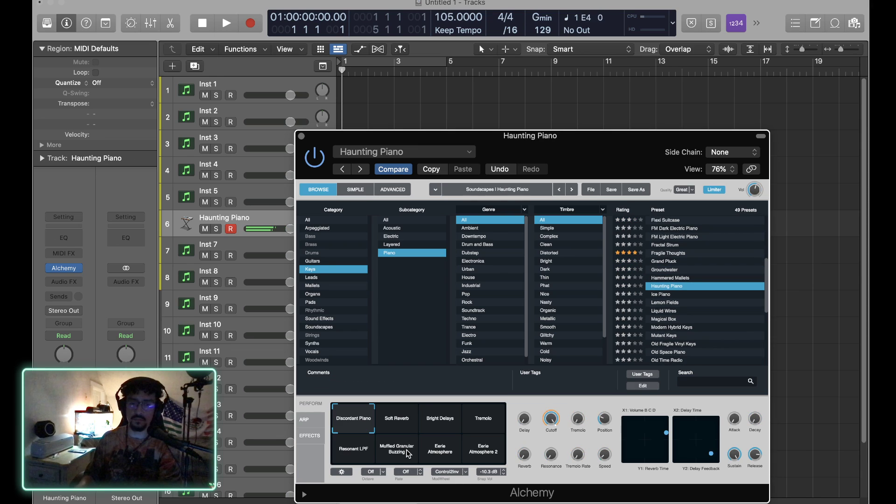
{"action": "left_click", "coordinate": [384, 414]}
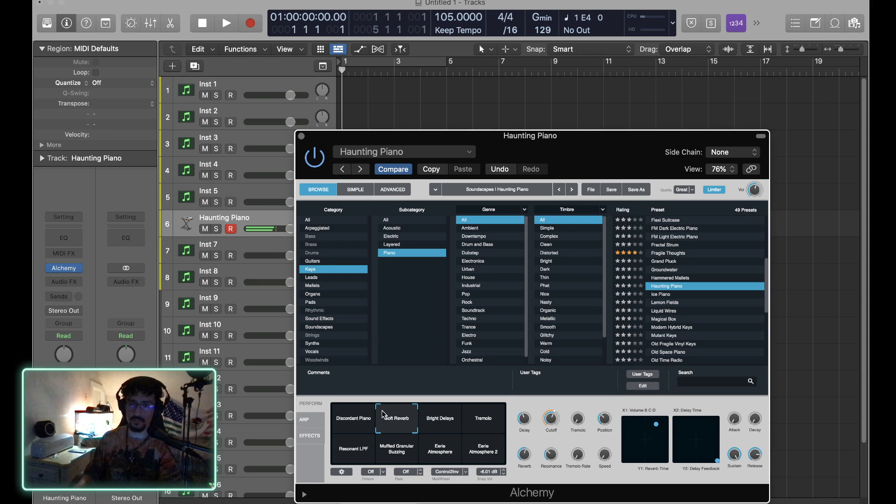
Step: Audition the piano presets one by one from Ice Piano through Old Fragile Vinyl Keys
{"action": "key", "text": "Down"}
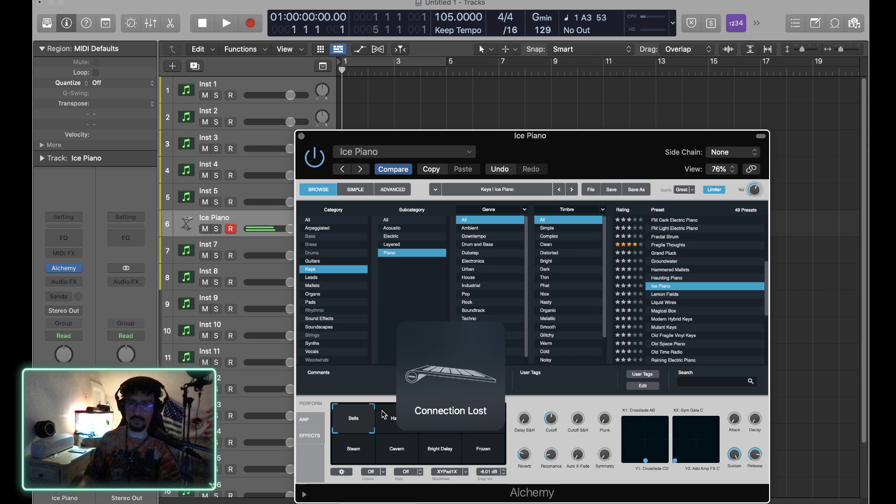
{"action": "key", "text": "Down"}
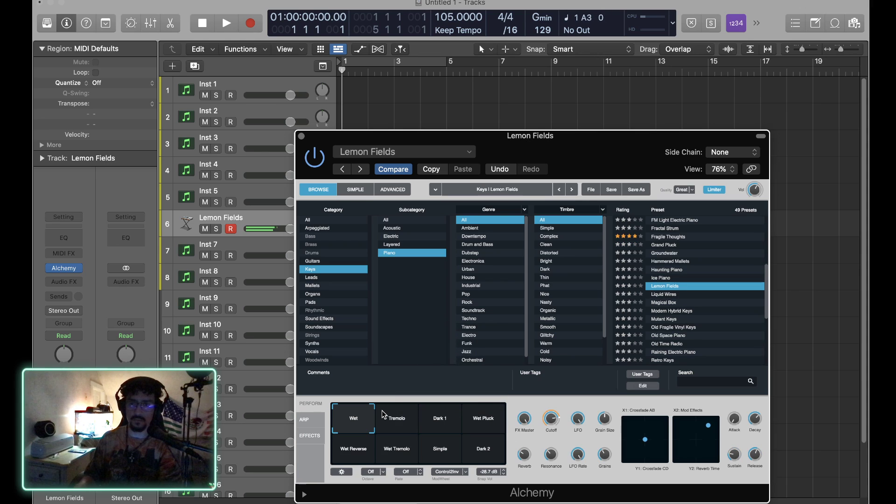
{"action": "key", "text": "Down"}
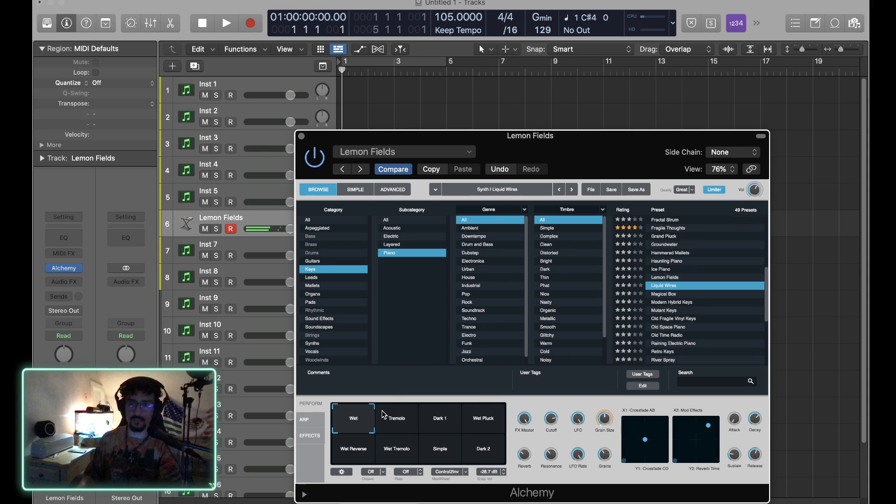
{"action": "key", "text": "Down"}
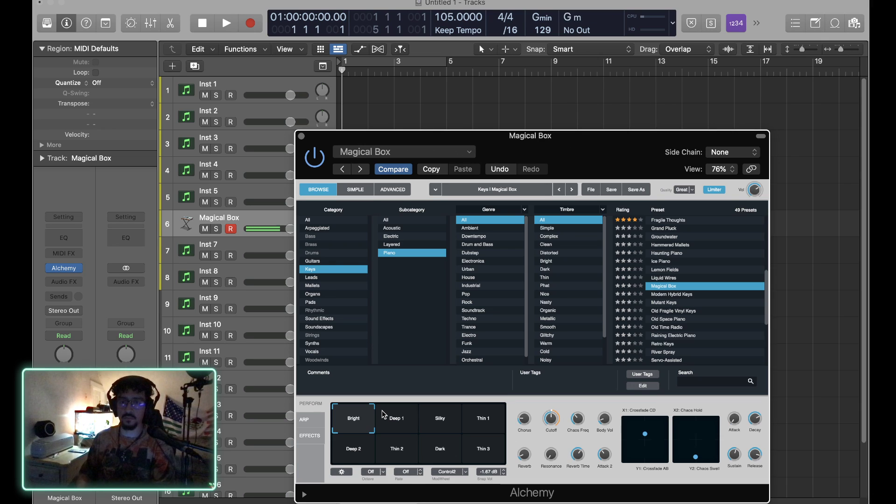
{"action": "key", "text": "Down"}
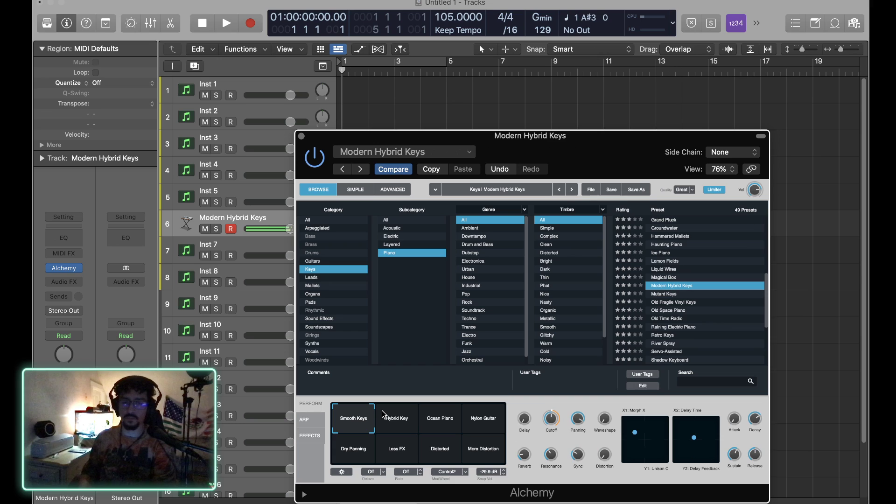
{"action": "key", "text": "Down"}
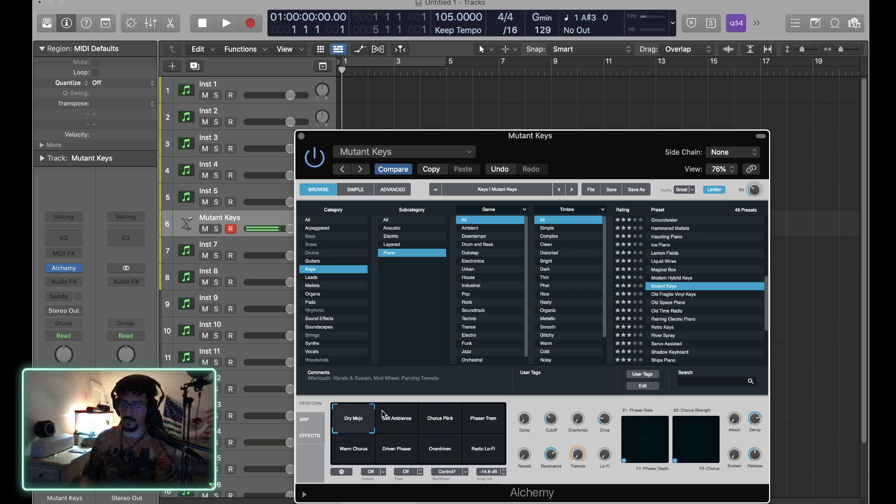
{"action": "key", "text": "Down"}
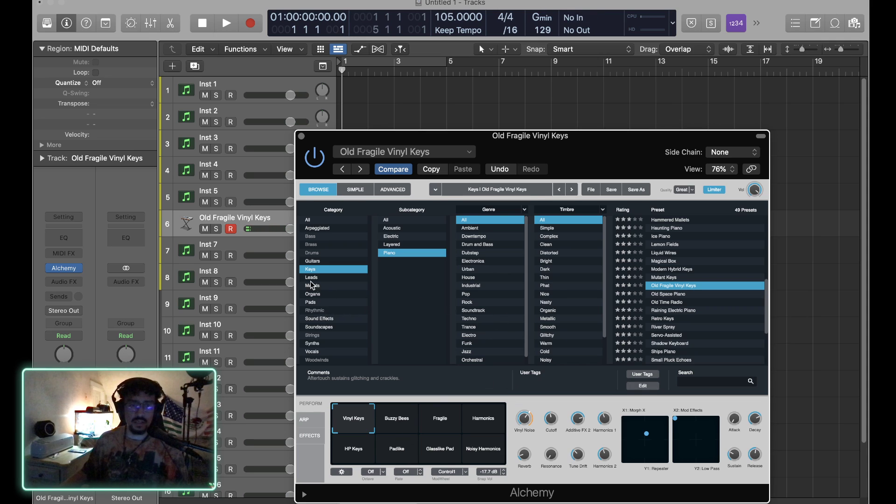
Step: Load the Tin Piano preset from further down the preset list and close the Alchemy window
{"action": "scroll", "coordinate": [699, 281], "scroll_direction": "down", "scroll_amount": 5}
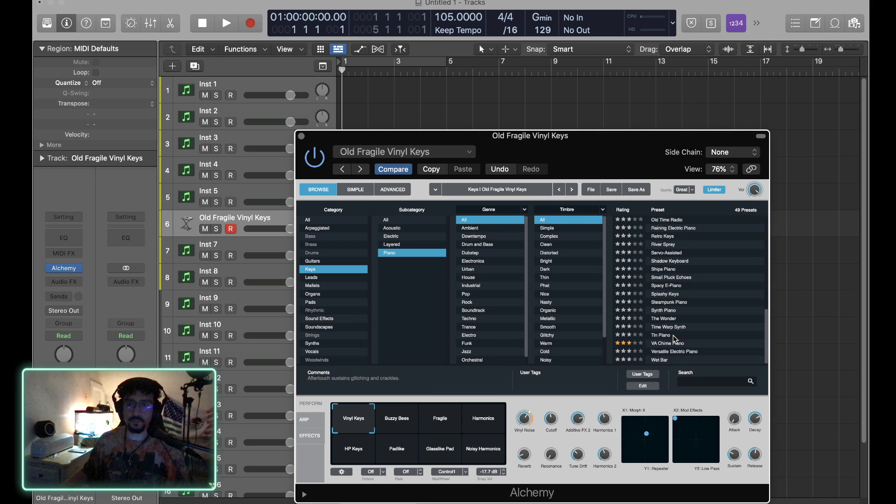
{"action": "left_click", "coordinate": [673, 336]}
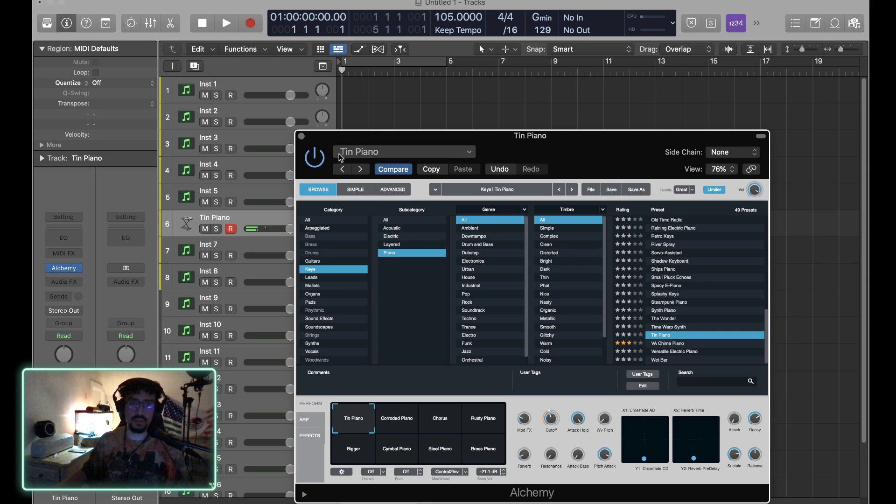
{"action": "left_click", "coordinate": [302, 136]}
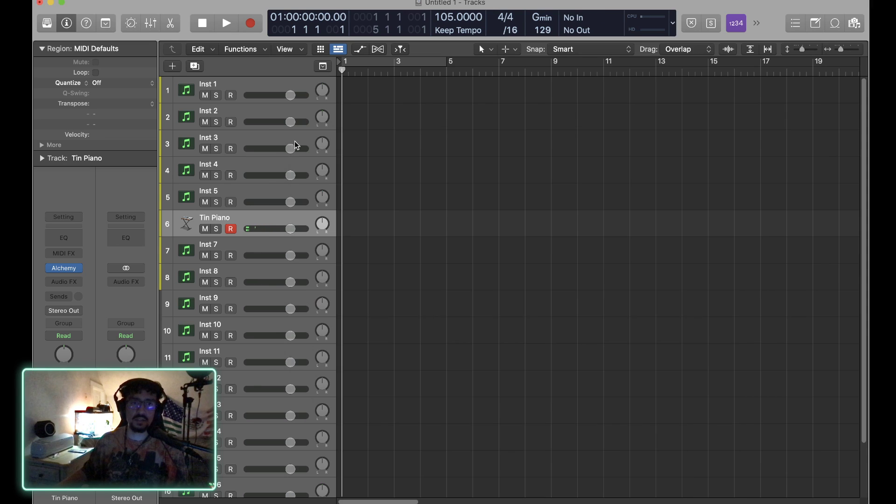
Step: Replace Alchemy on the sixth track with Native Instruments' Komplete Kontrol
{"action": "left_click", "coordinate": [74, 269]}
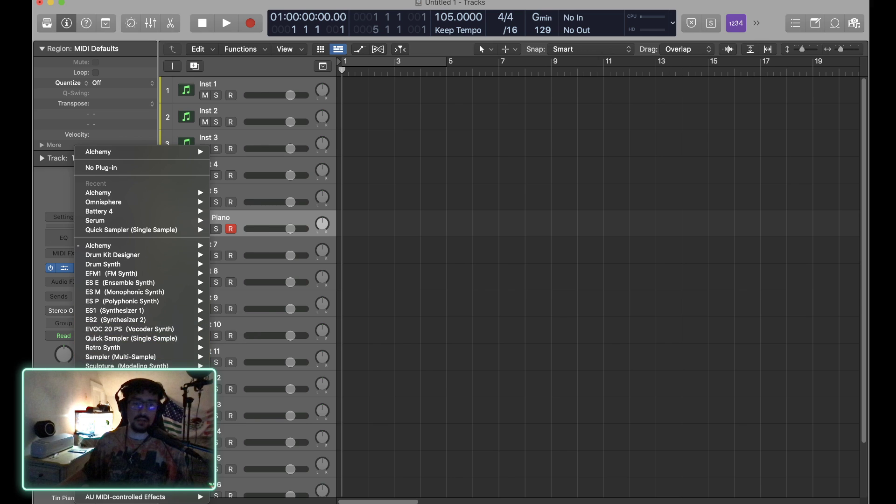
{"action": "mouse_move", "coordinate": [147, 495]}
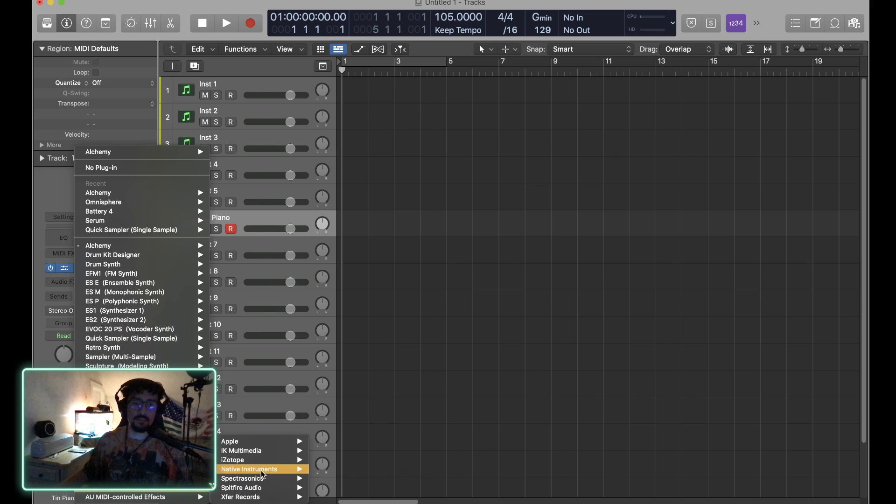
{"action": "mouse_move", "coordinate": [262, 471]}
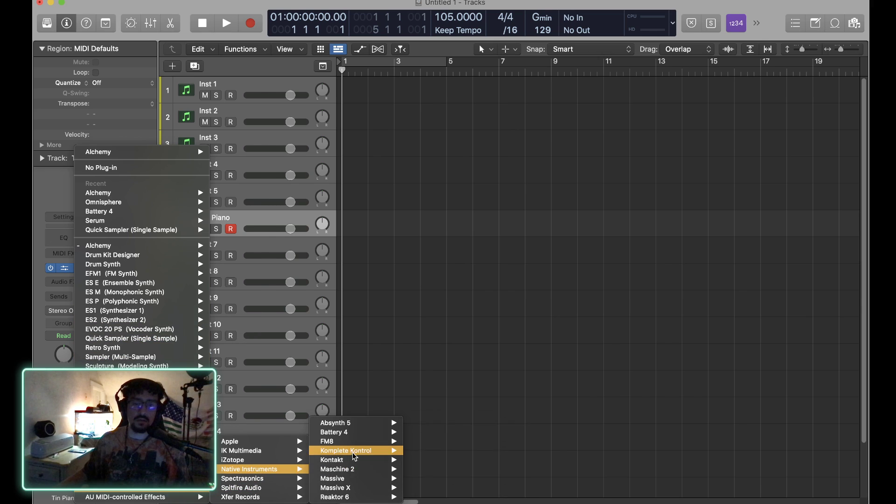
{"action": "mouse_move", "coordinate": [368, 451]}
{"action": "left_click", "coordinate": [428, 451]}
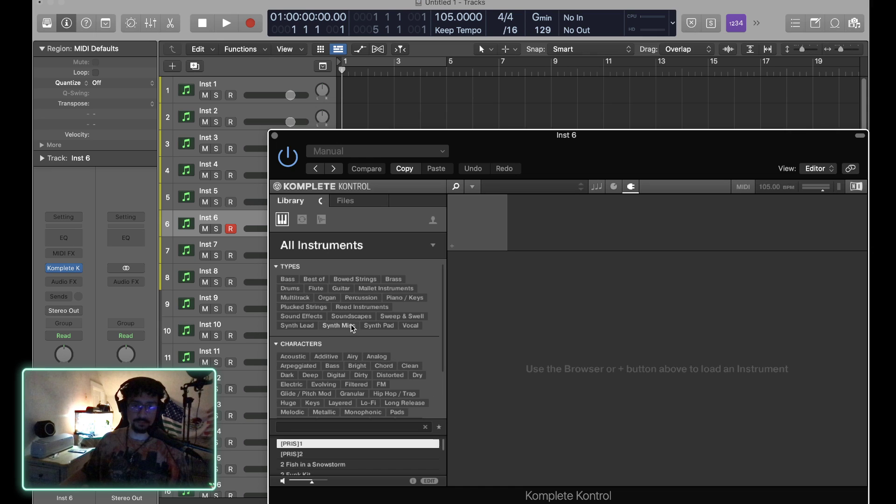
Step: Filter the instrument library by the Piano / Keys type and the Keys character, and load the Afterthought preset
{"action": "left_click", "coordinate": [395, 299]}
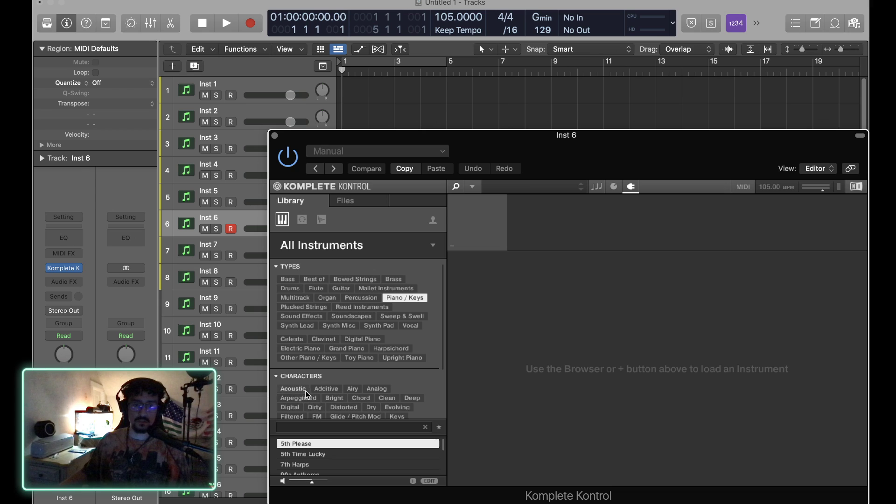
{"action": "scroll", "coordinate": [362, 397], "scroll_direction": "down", "scroll_amount": 1}
{"action": "left_click", "coordinate": [397, 404]}
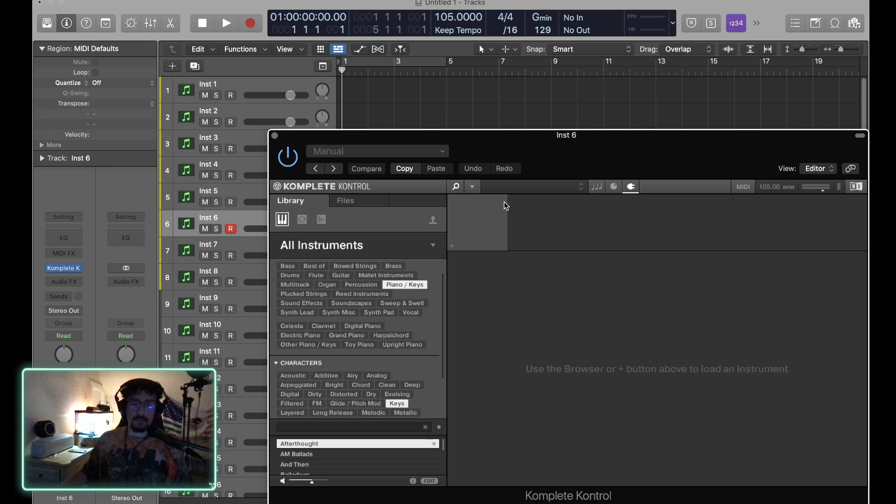
{"action": "double_click", "coordinate": [302, 443]}
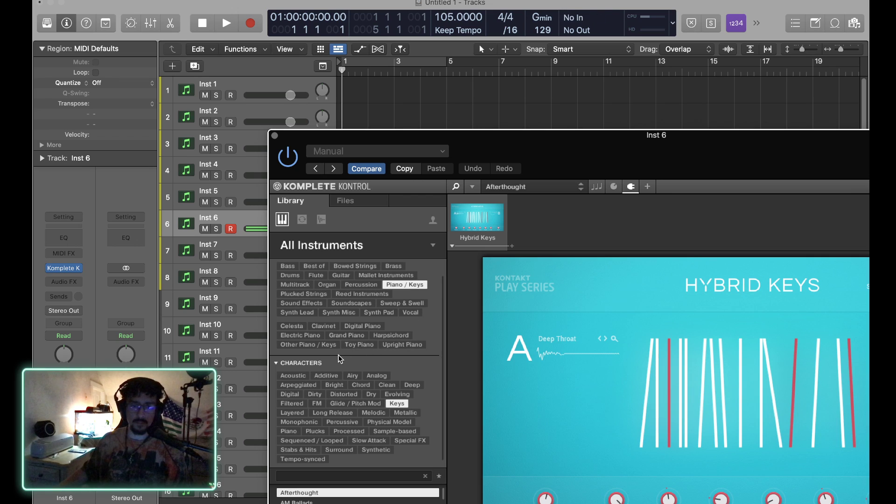
Step: Switch the character filter from Keys to Acoustic, and close the Komplete Kontrol window
{"action": "left_click", "coordinate": [306, 375]}
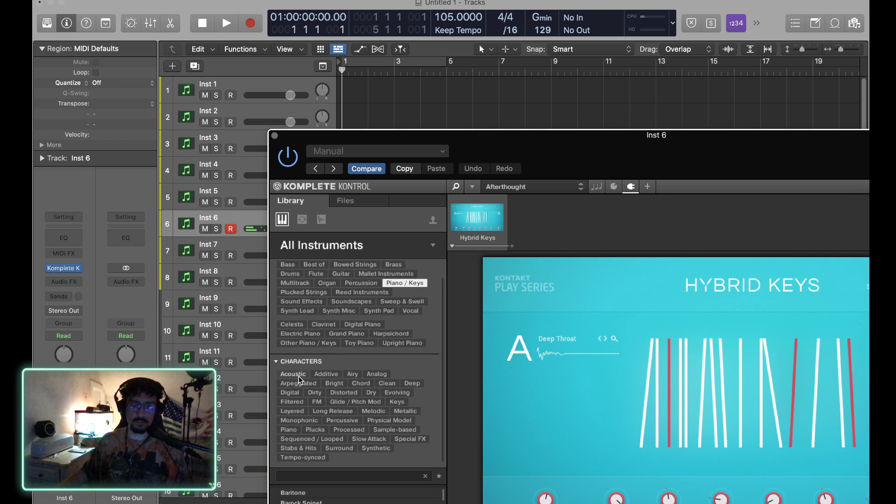
{"action": "left_click", "coordinate": [305, 374]}
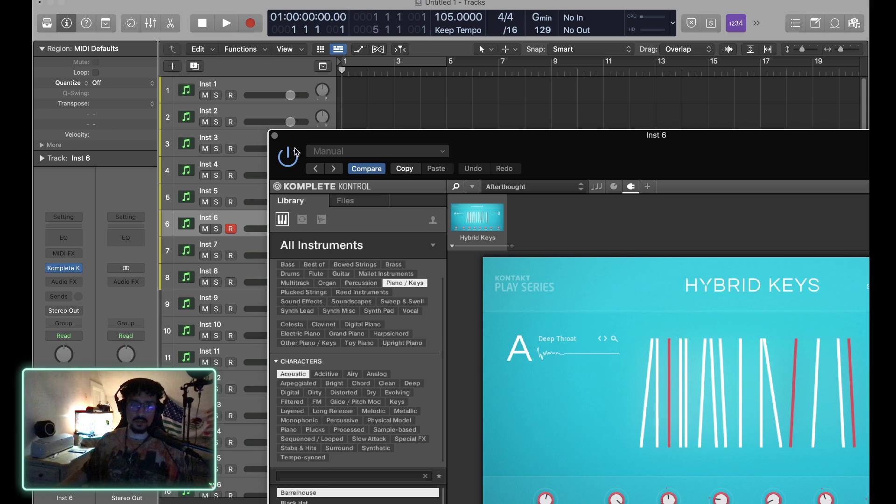
{"action": "left_click", "coordinate": [274, 135]}
Step: Replace Komplete Kontrol on the sixth track with the stereo version of Native Instruments' Kontakt
{"action": "left_click", "coordinate": [78, 268]}
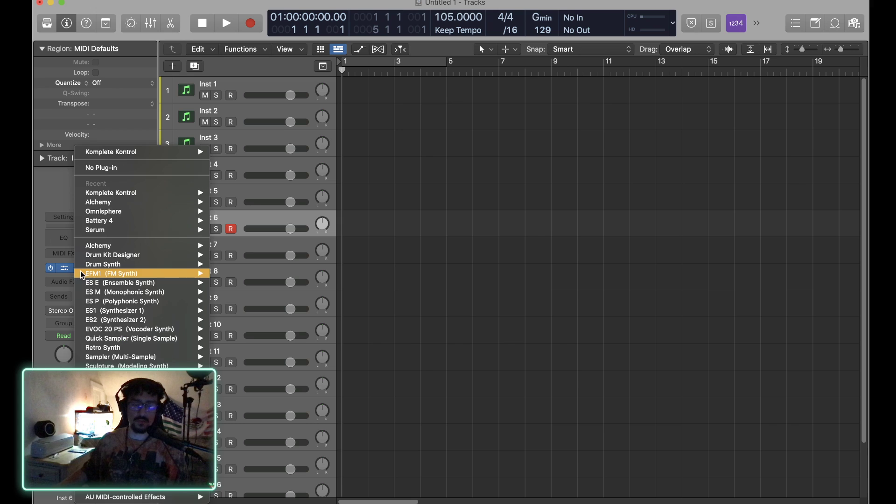
{"action": "mouse_move", "coordinate": [140, 488]}
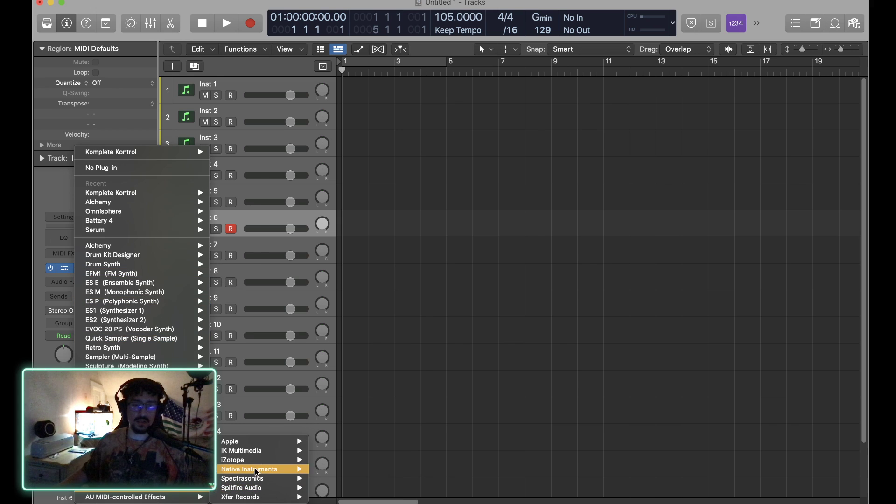
{"action": "mouse_move", "coordinate": [259, 471]}
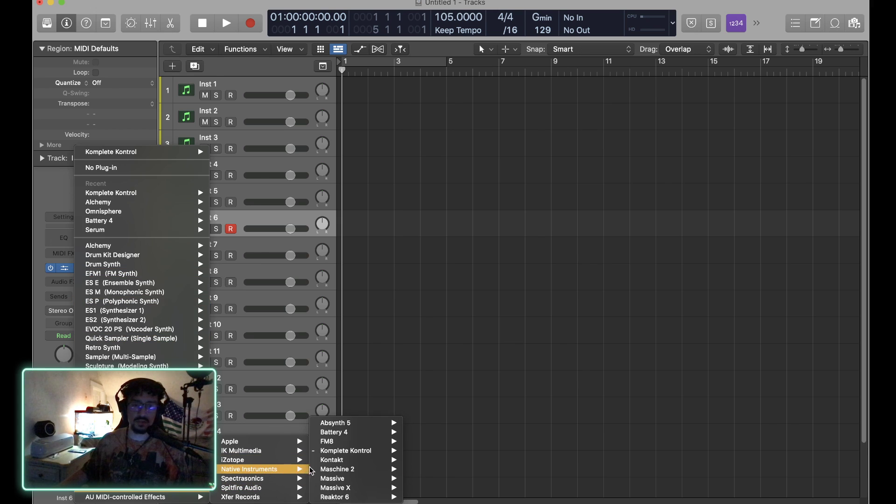
{"action": "mouse_move", "coordinate": [329, 464]}
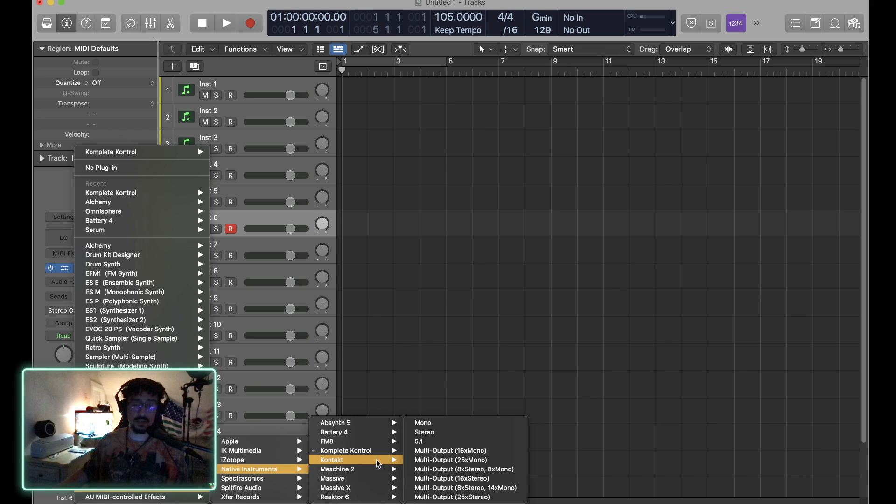
{"action": "left_click", "coordinate": [426, 432]}
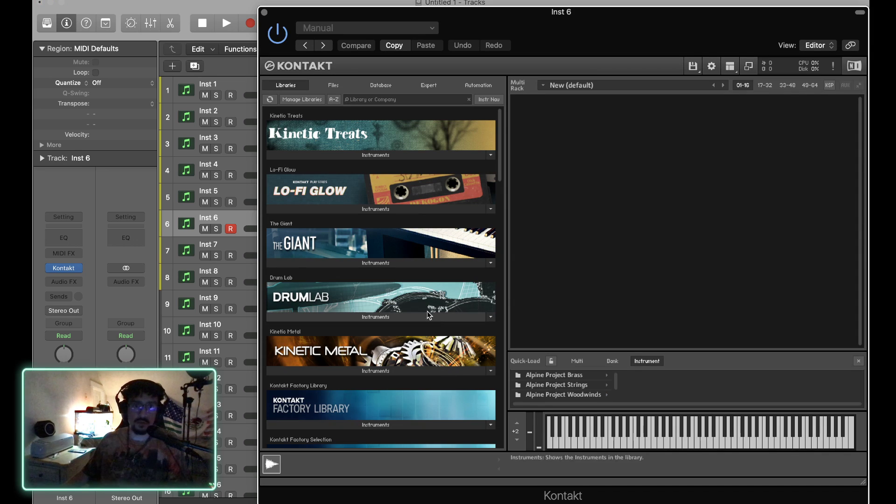
Step: Look through the Kontakt libraries from The Giant onward and expand the Kontakt Factory Library's instrument folders
{"action": "left_click", "coordinate": [385, 266]}
{"action": "left_click", "coordinate": [385, 267]}
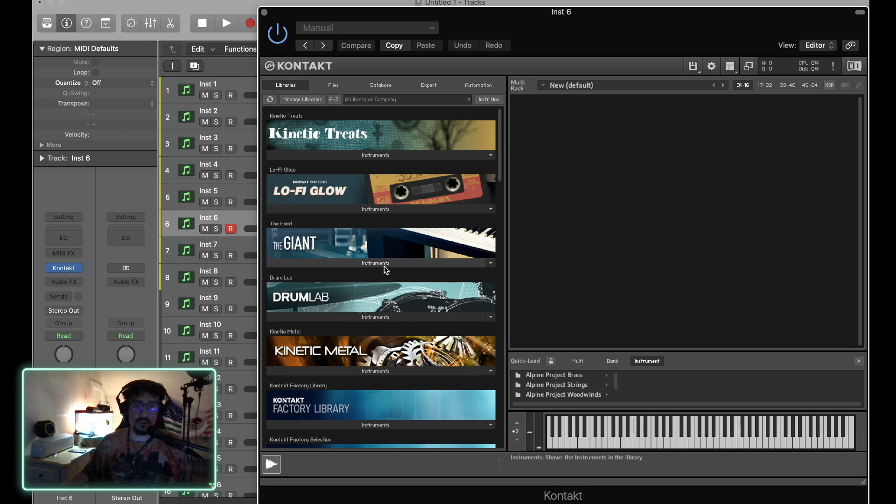
{"action": "left_click", "coordinate": [384, 318]}
{"action": "left_click", "coordinate": [383, 320]}
{"action": "scroll", "coordinate": [384, 321], "scroll_direction": "down", "scroll_amount": 5}
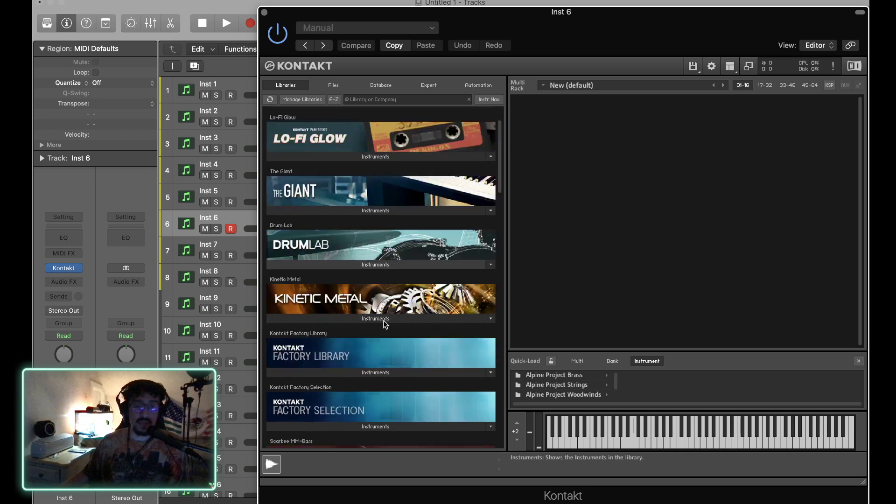
{"action": "left_click", "coordinate": [385, 323]}
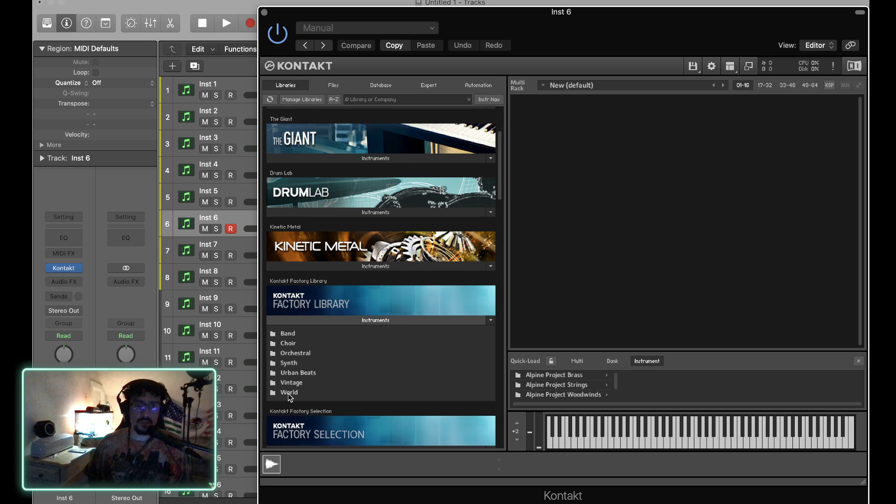
Step: Check the Vintage folder of the Kontakt Factory Library and return to its main folder list
{"action": "double_click", "coordinate": [277, 384]}
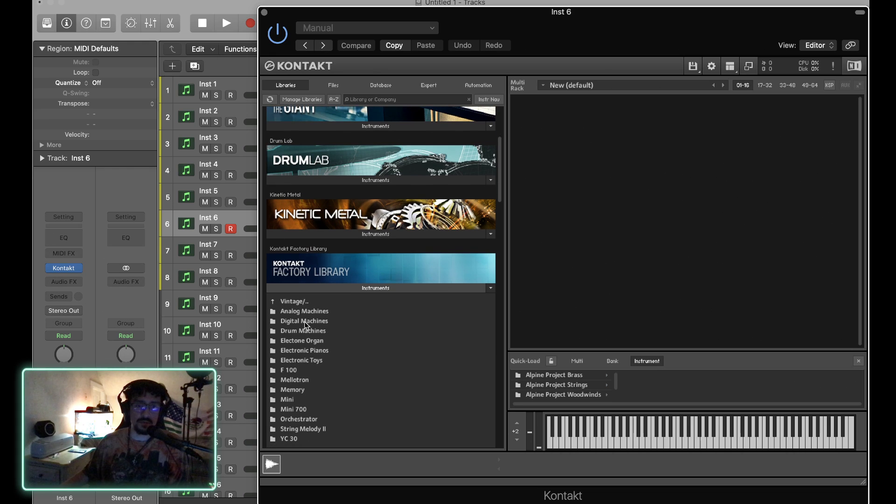
{"action": "scroll", "coordinate": [290, 299], "scroll_direction": "down", "scroll_amount": 2}
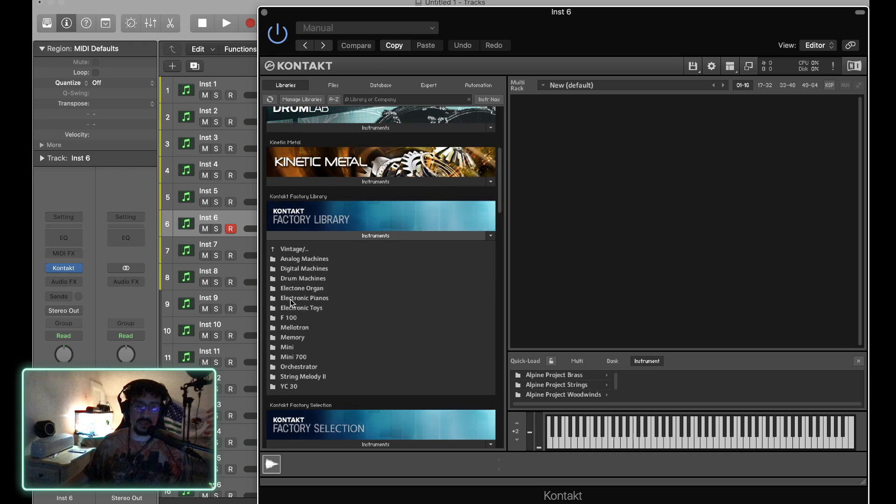
{"action": "left_click", "coordinate": [286, 247]}
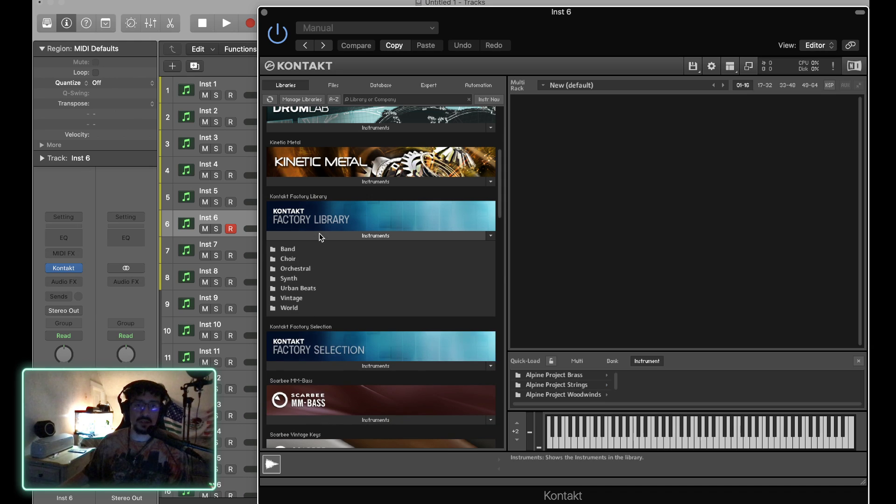
Step: Try the Blue Ballad instrument from the Scarbee Mark I folder of Scarbee Vintage Keys, and remove it from the rack
{"action": "scroll", "coordinate": [310, 307], "scroll_direction": "down", "scroll_amount": 5}
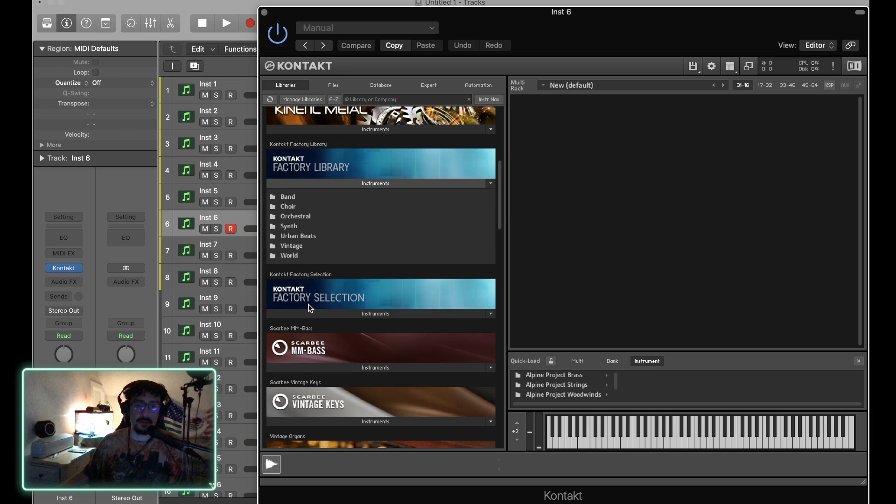
{"action": "left_click", "coordinate": [368, 315]}
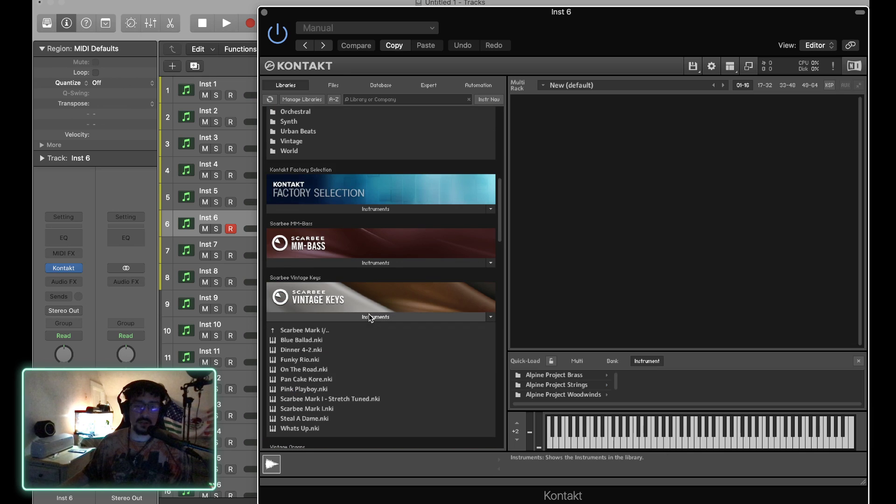
{"action": "left_click", "coordinate": [302, 332]}
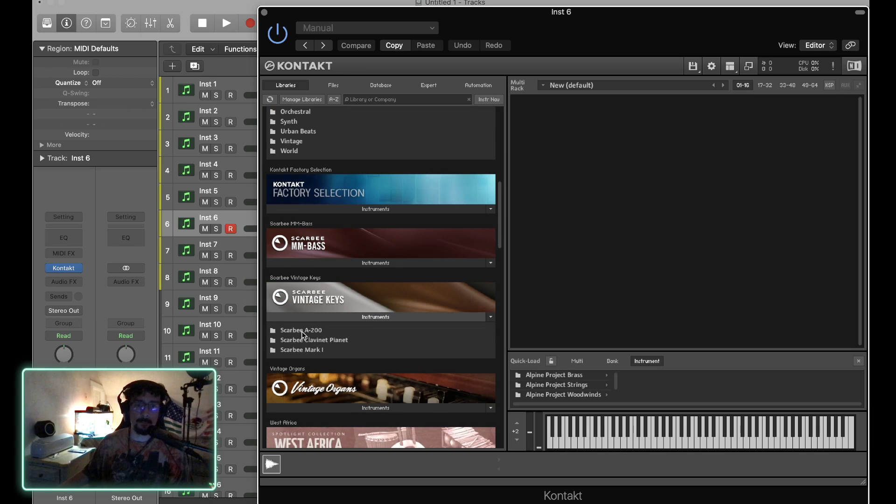
{"action": "left_click", "coordinate": [312, 351]}
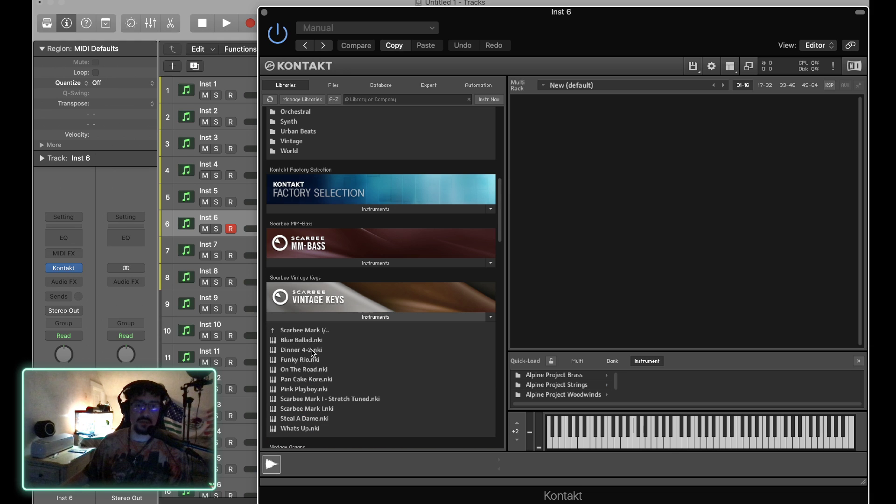
{"action": "double_click", "coordinate": [306, 340]}
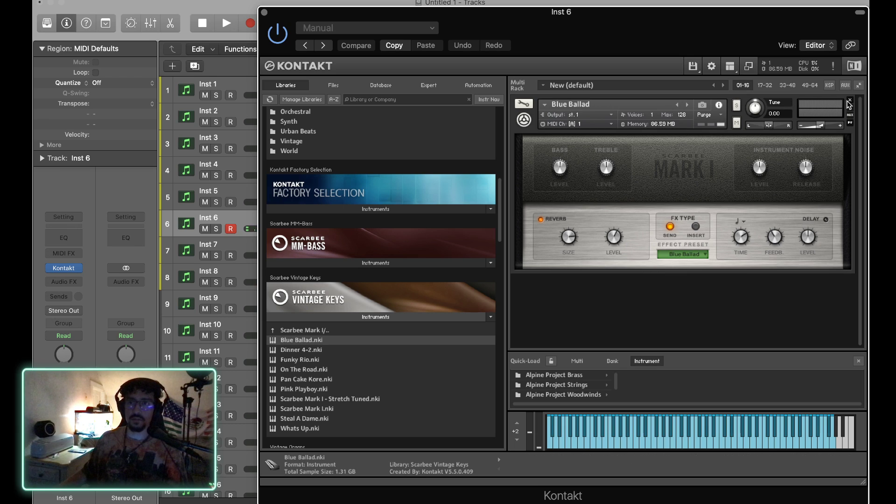
{"action": "left_click", "coordinate": [850, 100]}
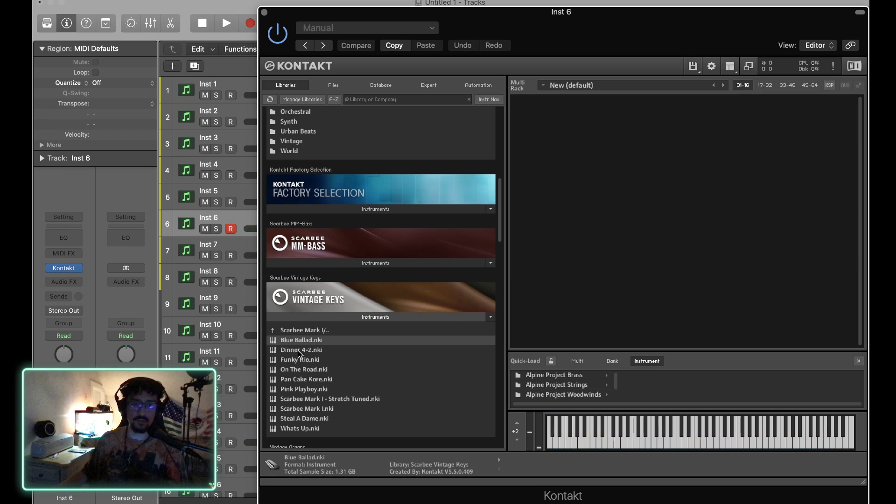
Step: Find The Grandeur among the Kontakt libraries and load its piano instrument into the rack
{"action": "scroll", "coordinate": [314, 399], "scroll_direction": "down", "scroll_amount": 5}
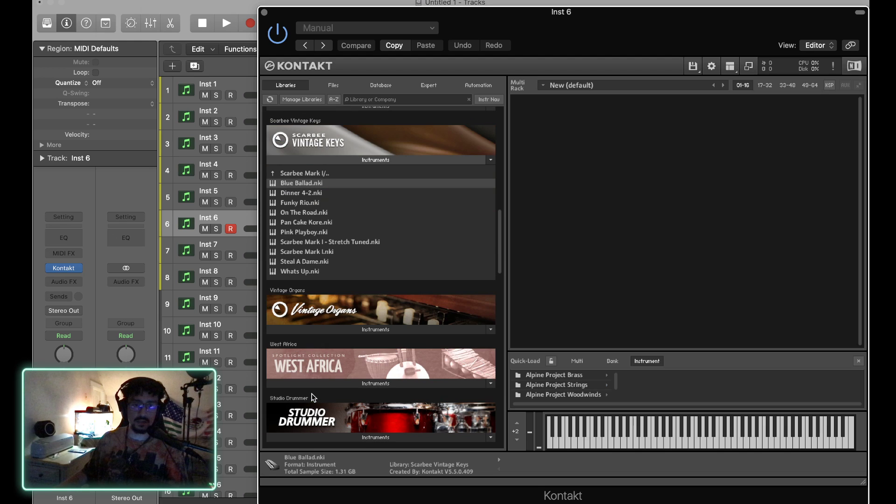
{"action": "scroll", "coordinate": [391, 402], "scroll_direction": "up", "scroll_amount": 2}
{"action": "scroll", "coordinate": [391, 402], "scroll_direction": "down", "scroll_amount": 7}
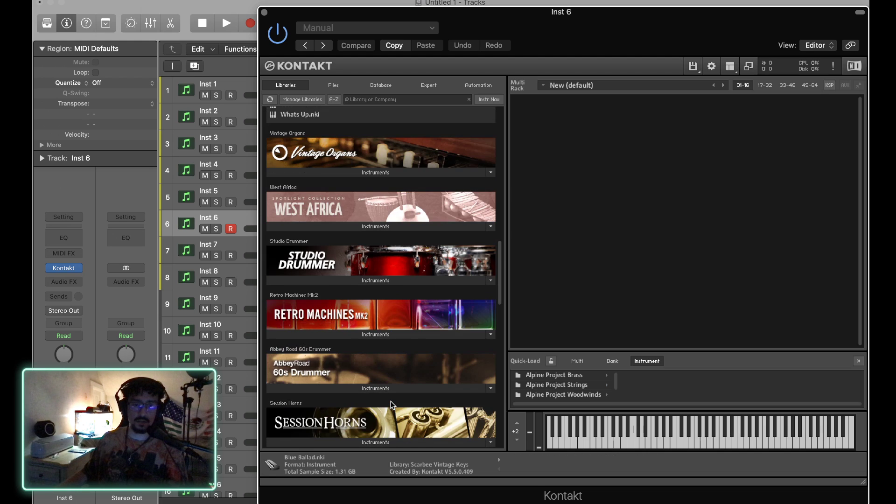
{"action": "scroll", "coordinate": [391, 402], "scroll_direction": "down", "scroll_amount": 5}
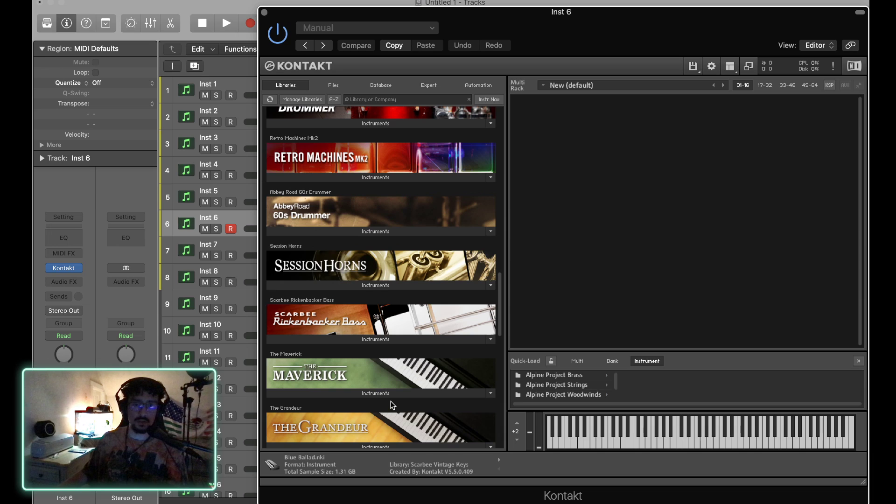
{"action": "scroll", "coordinate": [396, 353], "scroll_direction": "down", "scroll_amount": 3}
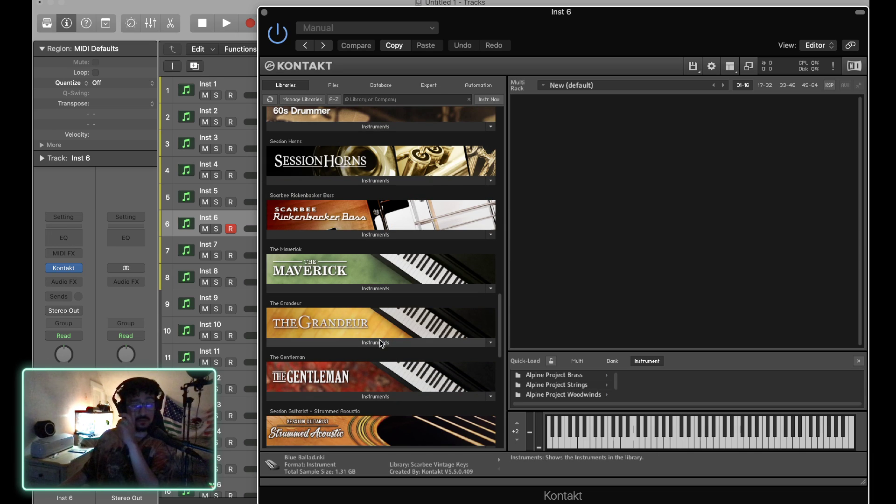
{"action": "left_click", "coordinate": [382, 343]}
{"action": "left_click", "coordinate": [311, 356]}
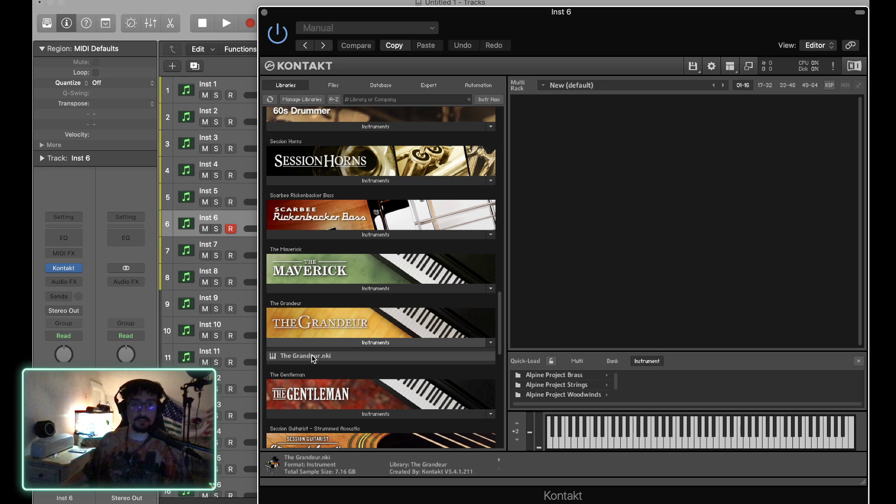
{"action": "double_click", "coordinate": [312, 356]}
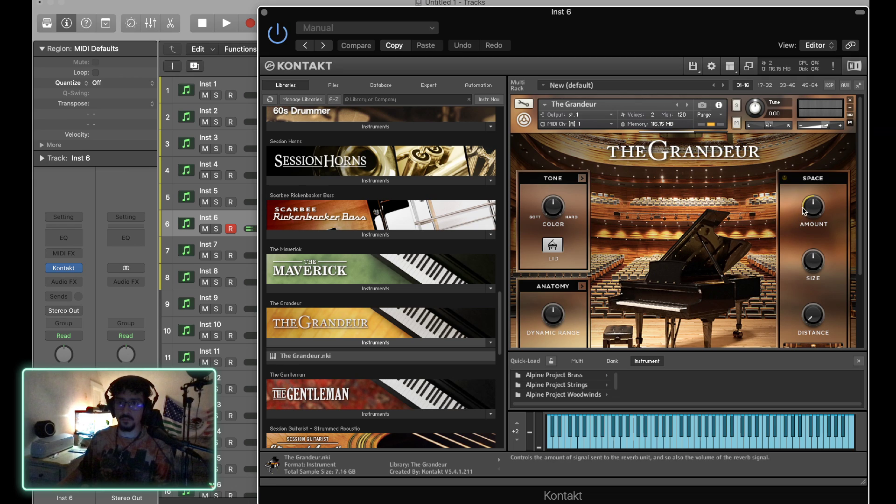
Step: Raise The Grandeur's Space amount slightly, check its lid and Anatomy settings, and close the Kontakt window
{"action": "left_click_drag", "start_coordinate": [815, 207], "coordinate": [821, 195]}
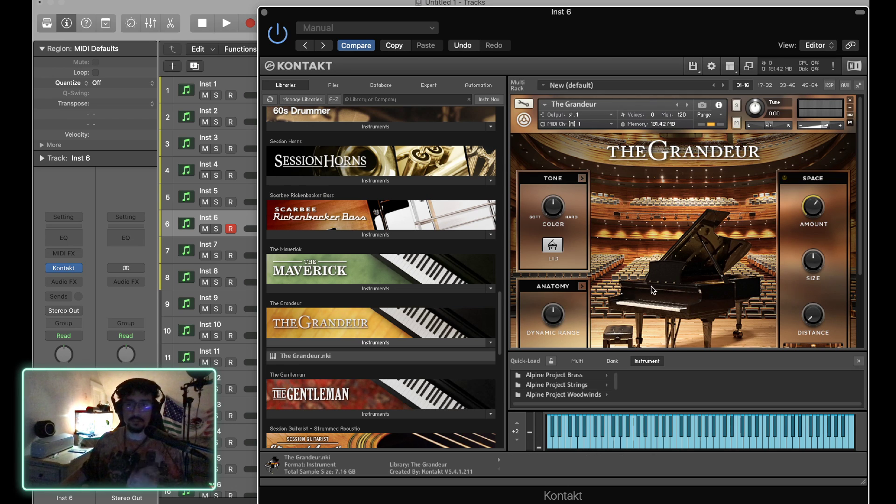
{"action": "left_click", "coordinate": [558, 252]}
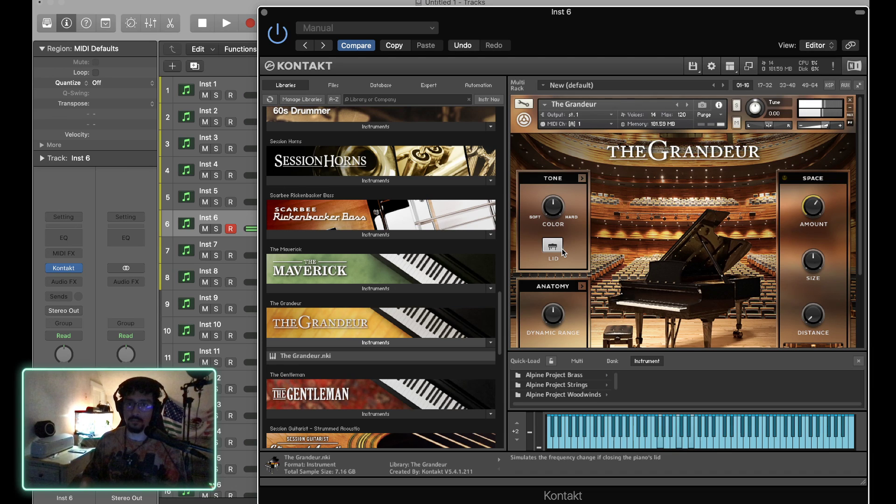
{"action": "left_click", "coordinate": [560, 249]}
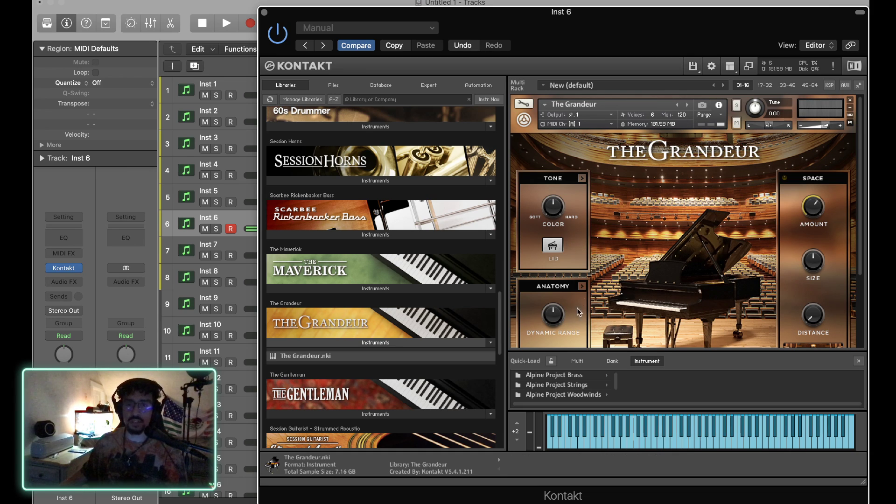
{"action": "left_click", "coordinate": [582, 287]}
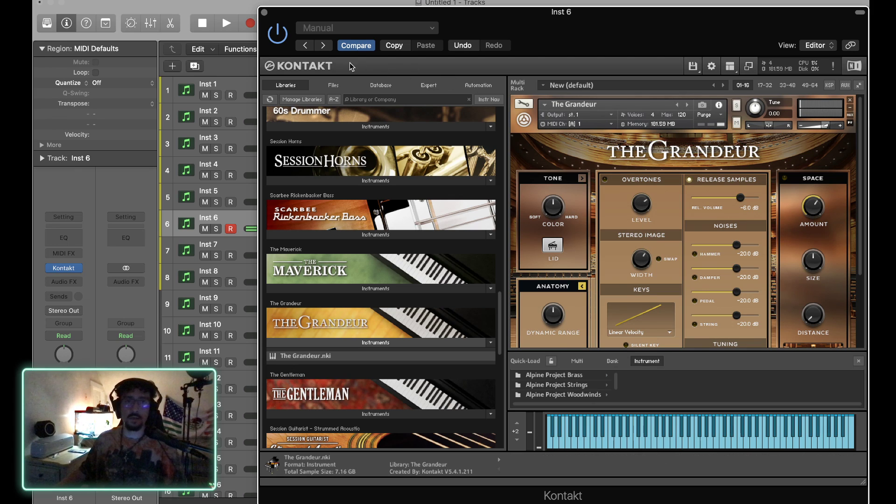
{"action": "left_click", "coordinate": [264, 12]}
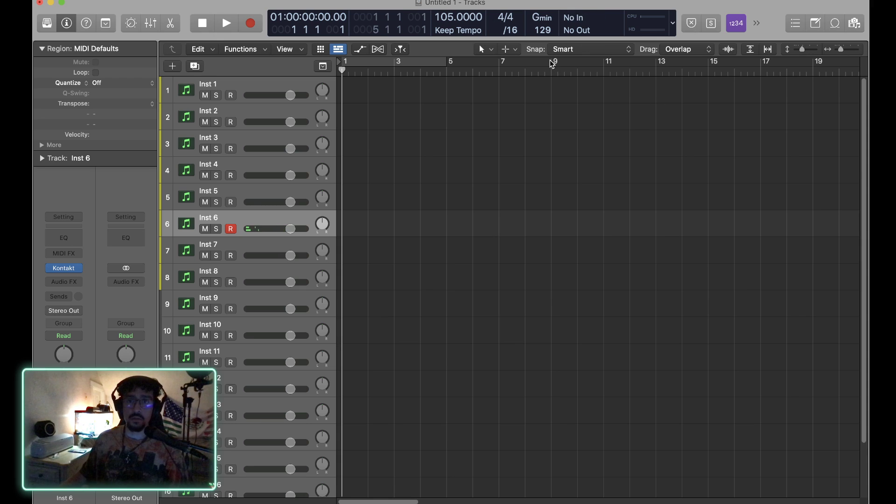
Step: Set the cycle range from bar 1 to bar 9, toggle the metronome, and rehearse the piano part over playback
{"action": "left_click_drag", "start_coordinate": [554, 63], "coordinate": [340, 58]}
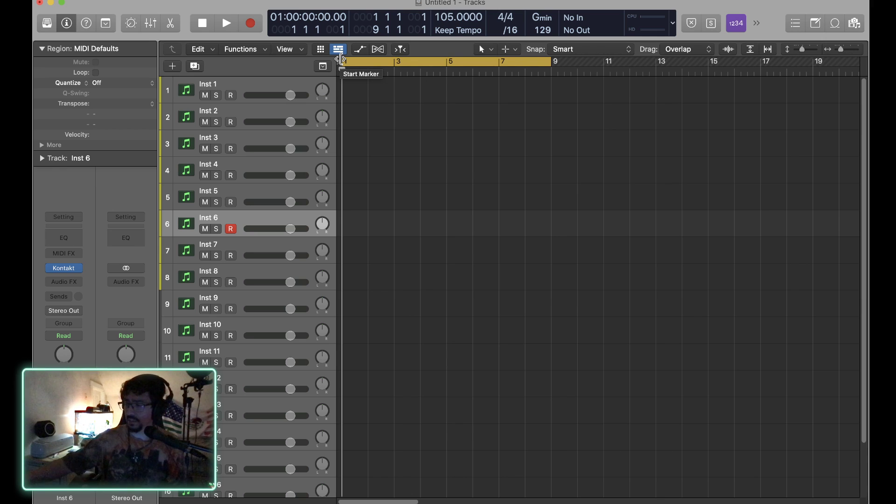
{"action": "key", "text": "k"}
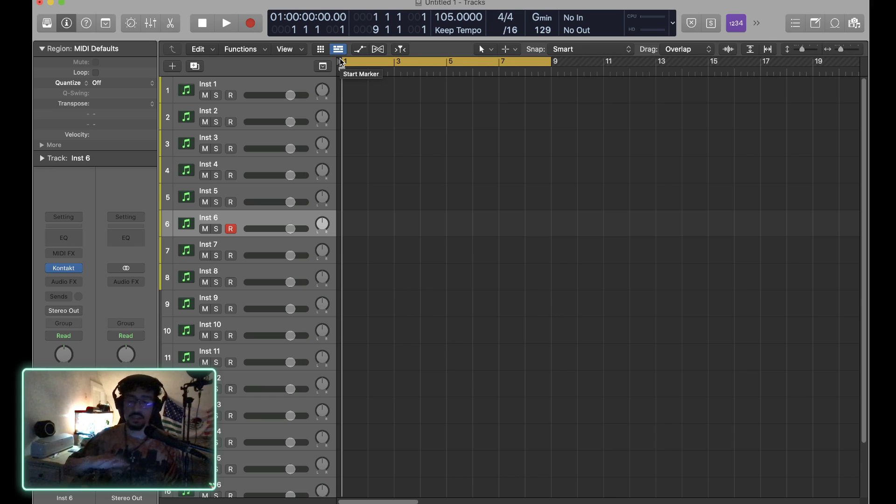
{"action": "key", "text": "space"}
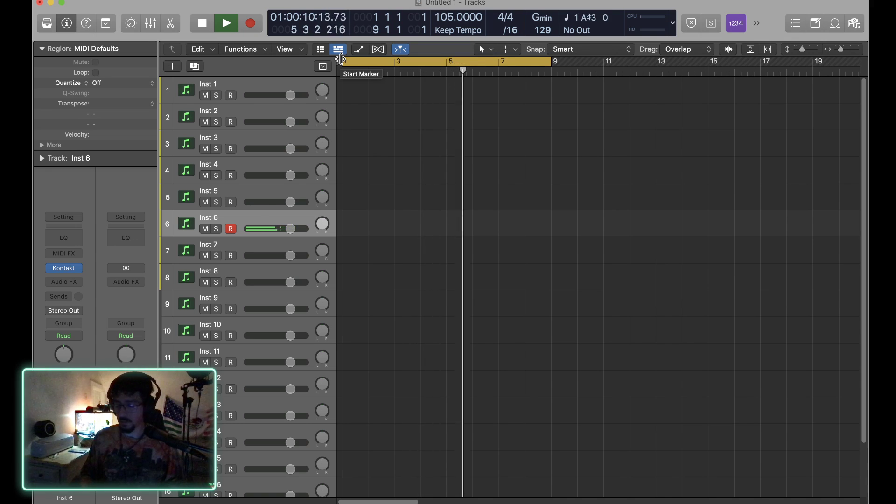
{"action": "key", "text": "space"}
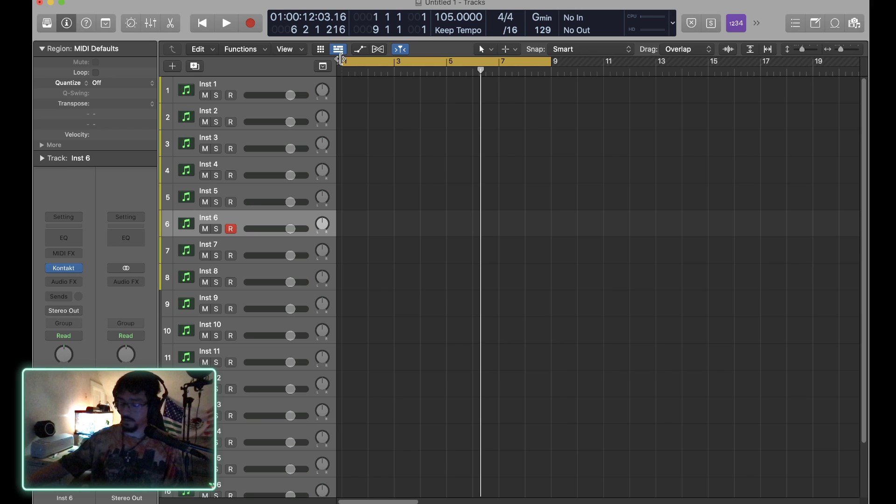
Step: Try recording a piano take on the sixth track from bar 1, and delete it
{"action": "key", "text": "r"}
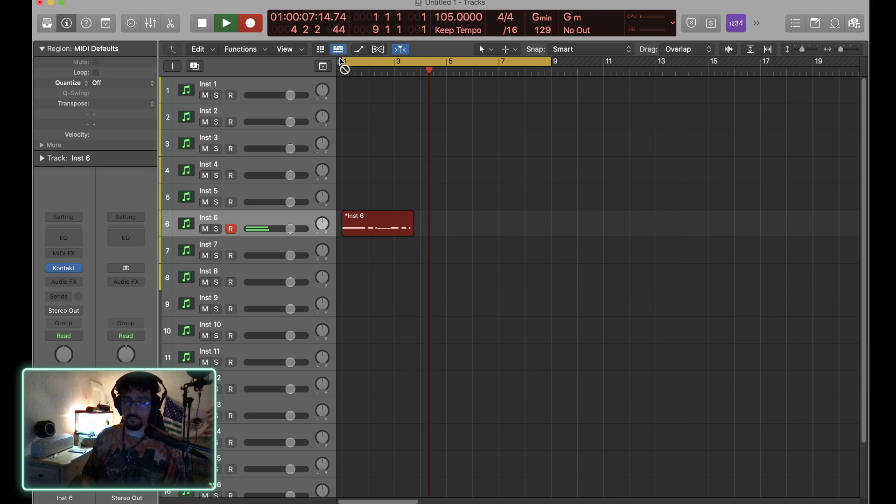
{"action": "key", "text": "space"}
{"action": "key", "text": "Delete"}
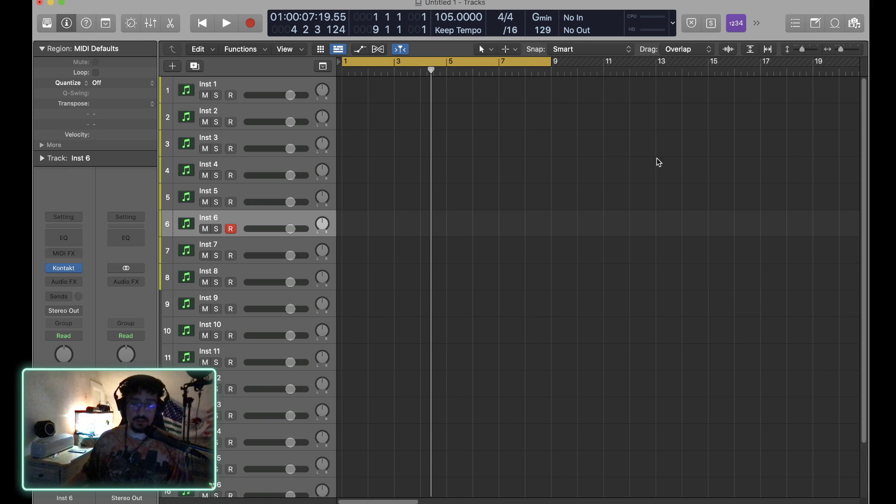
Step: Rehearse the piano part over playback again, try another recording on the sixth track, and undo it
{"action": "key", "text": "space"}
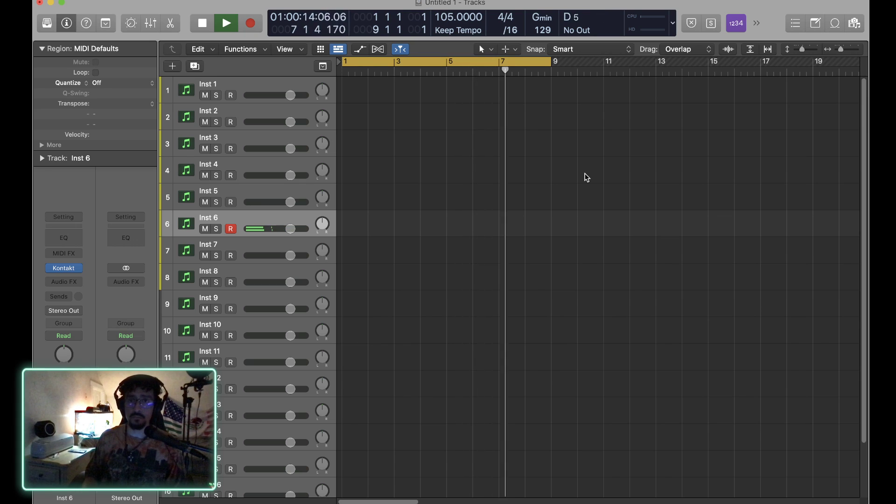
{"action": "key", "text": "space"}
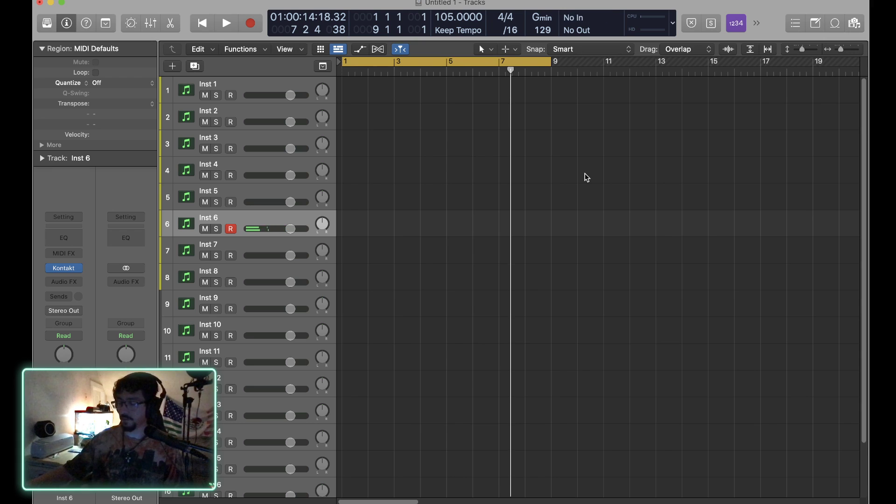
{"action": "key", "text": "r"}
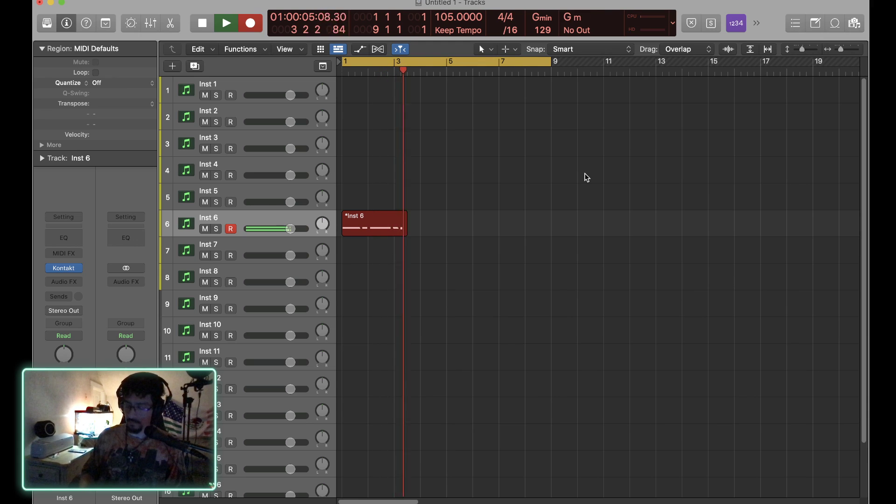
{"action": "key", "text": "space"}
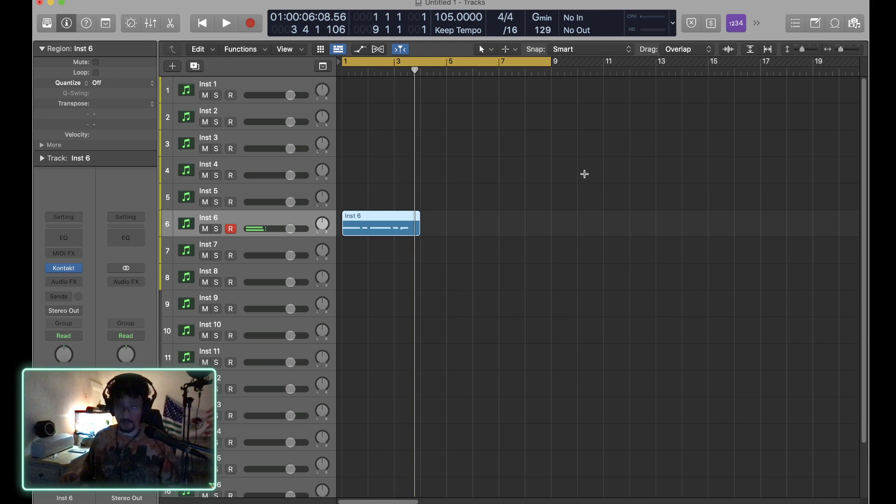
{"action": "key", "text": "super+z"}
Step: Restart the recording on the sixth track and capture a piano take about four bars long from bar 1
{"action": "key", "text": "r"}
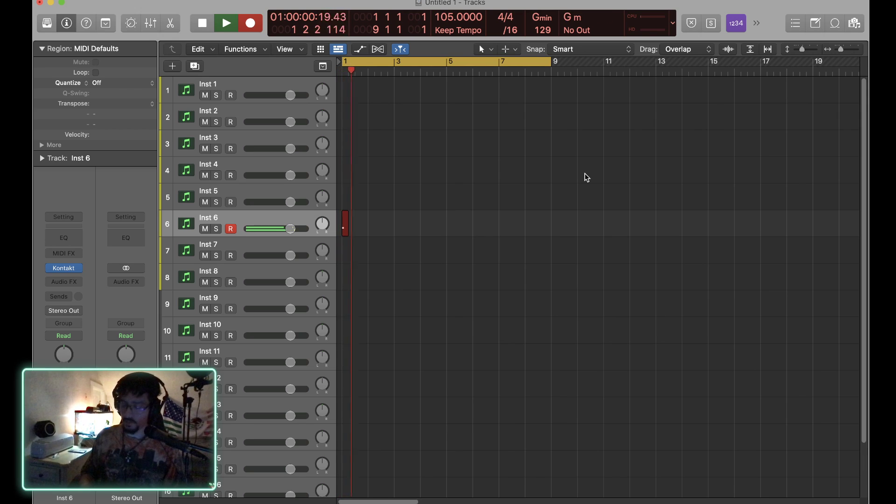
{"action": "key", "text": "space"}
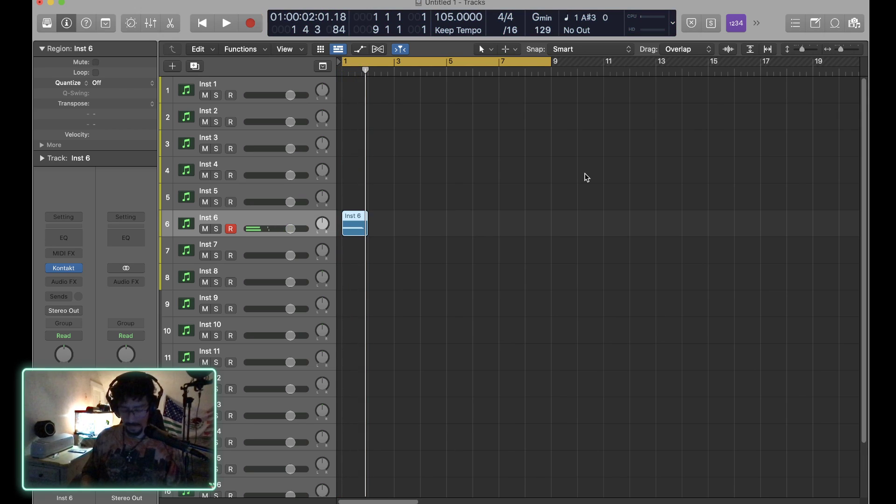
{"action": "key", "text": "r"}
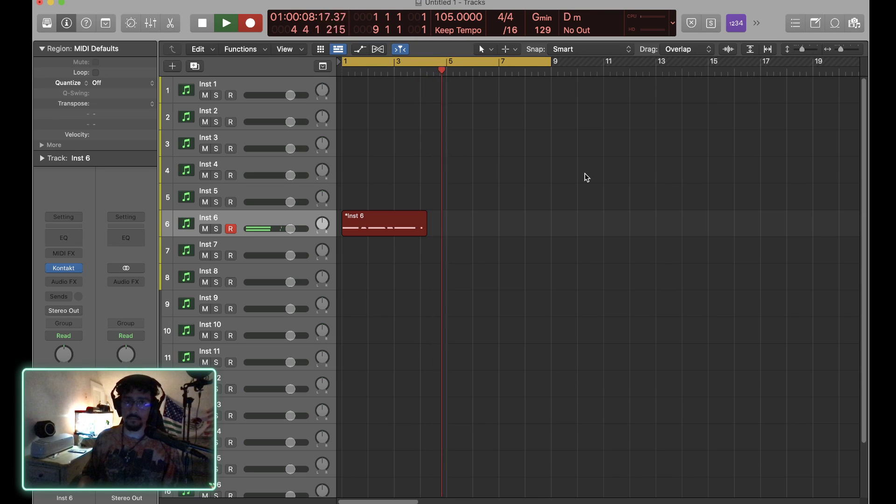
{"action": "key", "text": "space"}
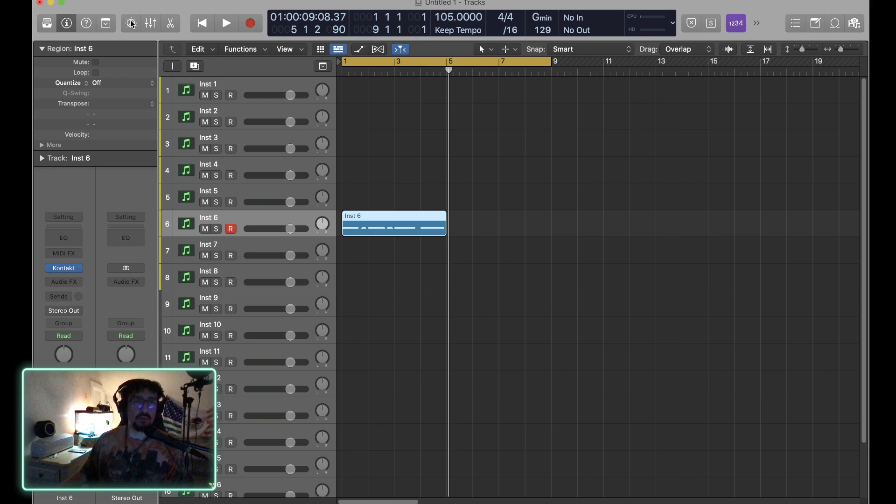
Step: Switch the output device to BlackHole 2ch in the audio preferences
{"action": "left_click", "coordinate": [75, 1]}
{"action": "mouse_move", "coordinate": [117, 19]}
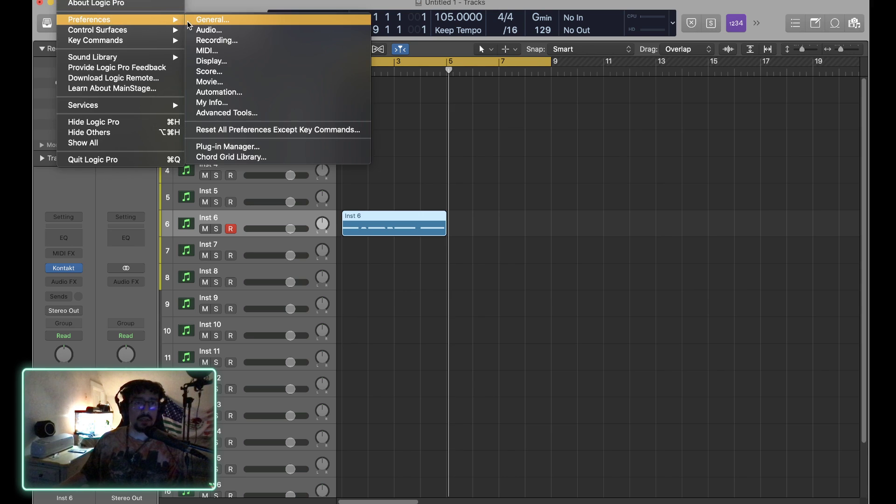
{"action": "left_click", "coordinate": [202, 30]}
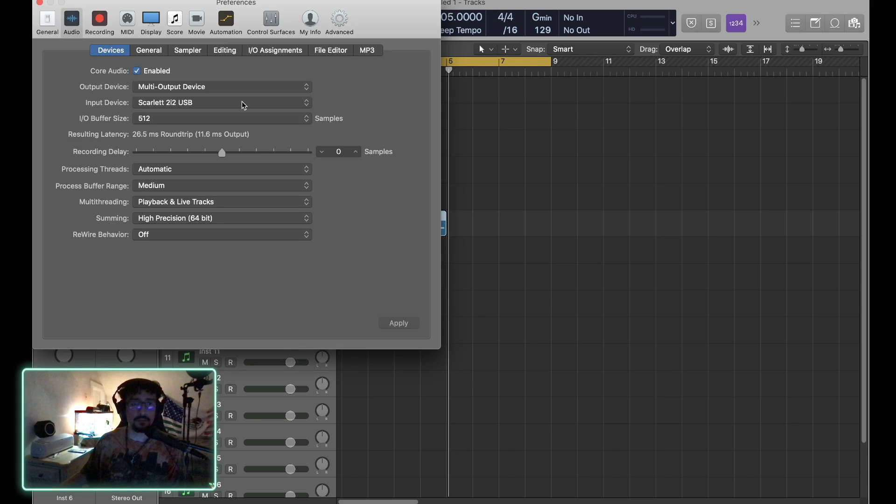
{"action": "left_click", "coordinate": [232, 87]}
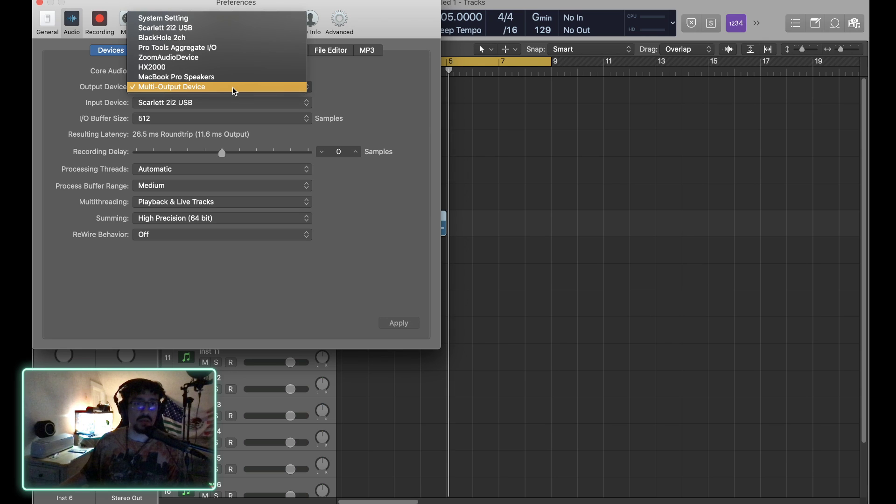
{"action": "left_click", "coordinate": [201, 37]}
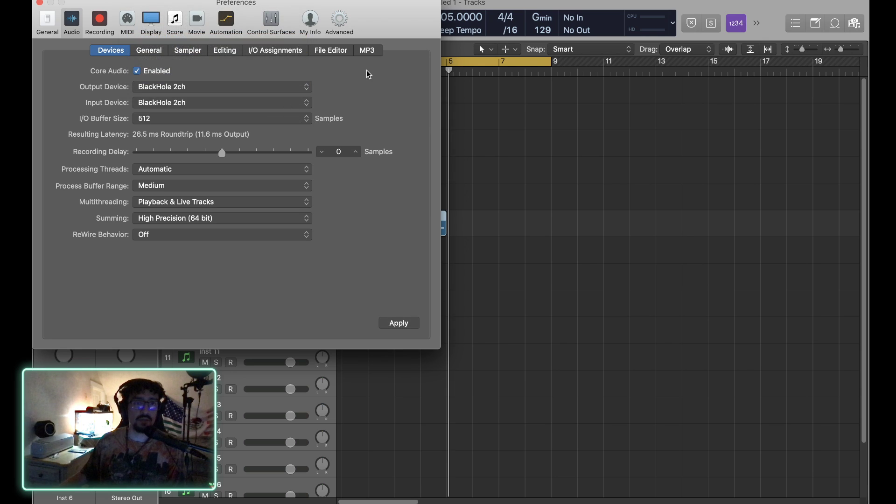
Step: Set the output device to Multi-Output Device and the input device to Scarlett 2i2 USB, apply, and close the preferences
{"action": "left_click", "coordinate": [282, 88]}
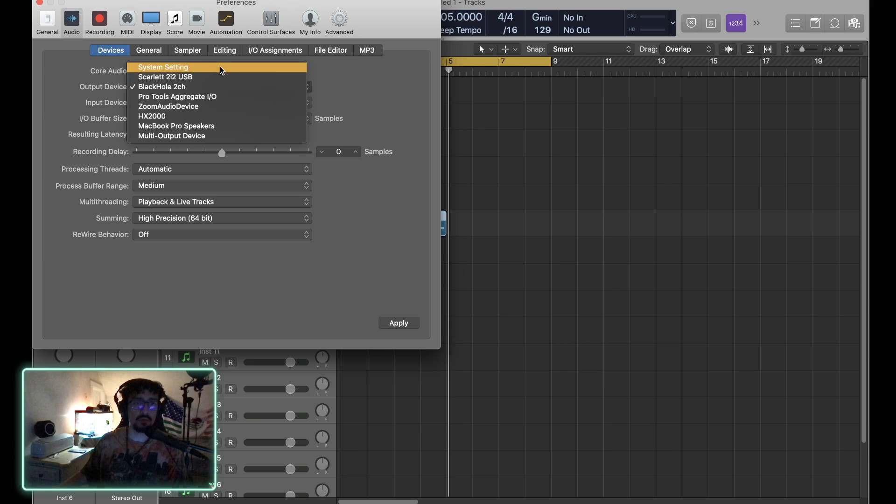
{"action": "left_click", "coordinate": [202, 136]}
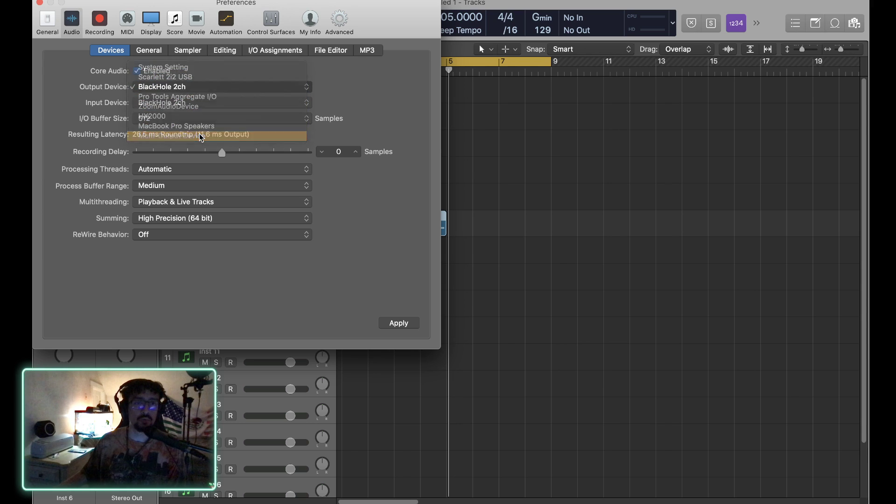
{"action": "left_click", "coordinate": [189, 103]}
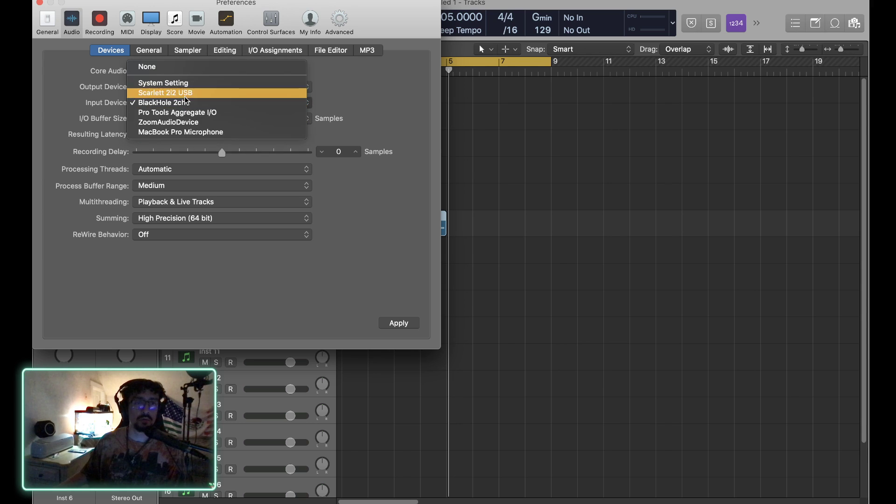
{"action": "left_click", "coordinate": [184, 96]}
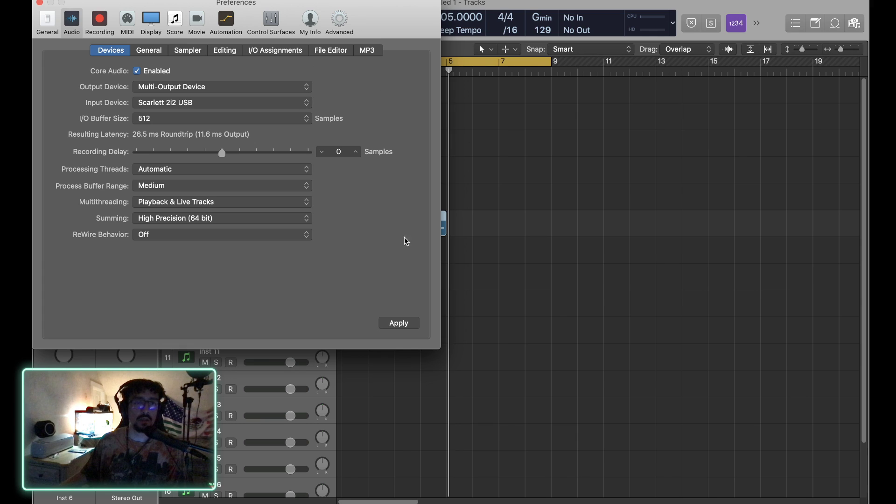
{"action": "left_click", "coordinate": [402, 326]}
{"action": "left_click", "coordinate": [411, 328]}
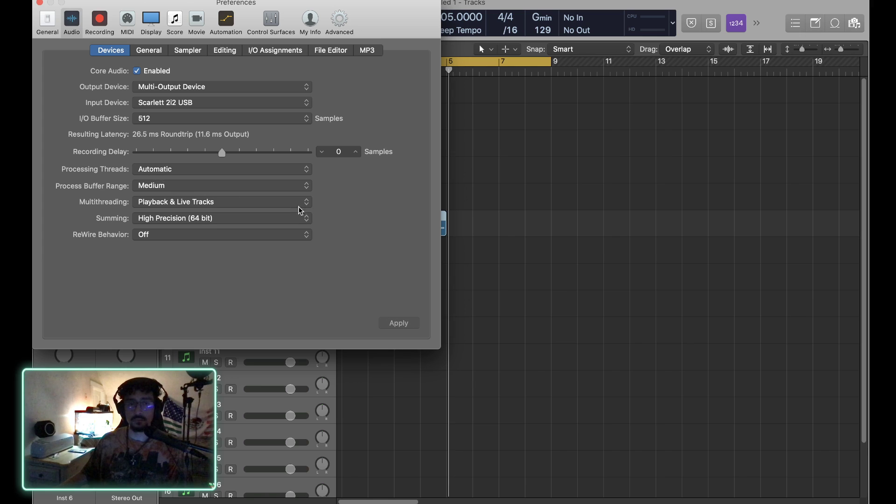
{"action": "left_click", "coordinate": [39, 3]}
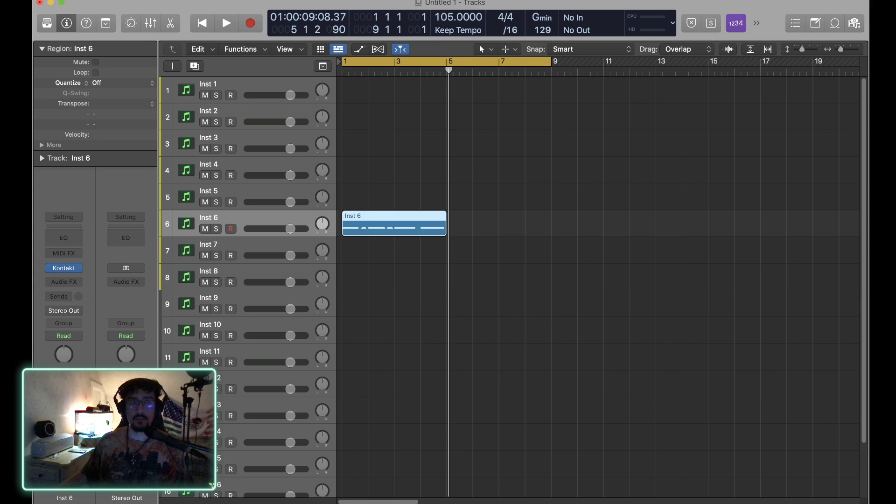
Step: Switch to System Preferences and set the Mac's sound output device to Scarlett 2i2 USB
{"action": "left_click", "coordinate": [42, 1]}
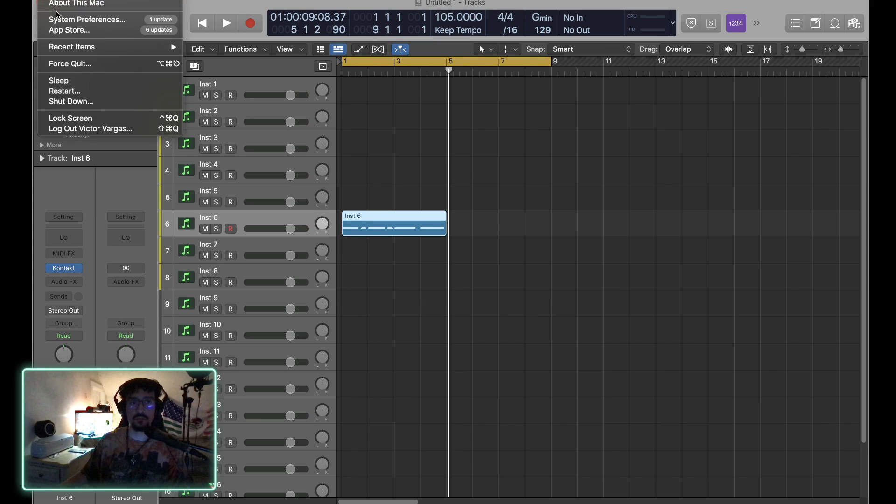
{"action": "left_click", "coordinate": [58, 18]}
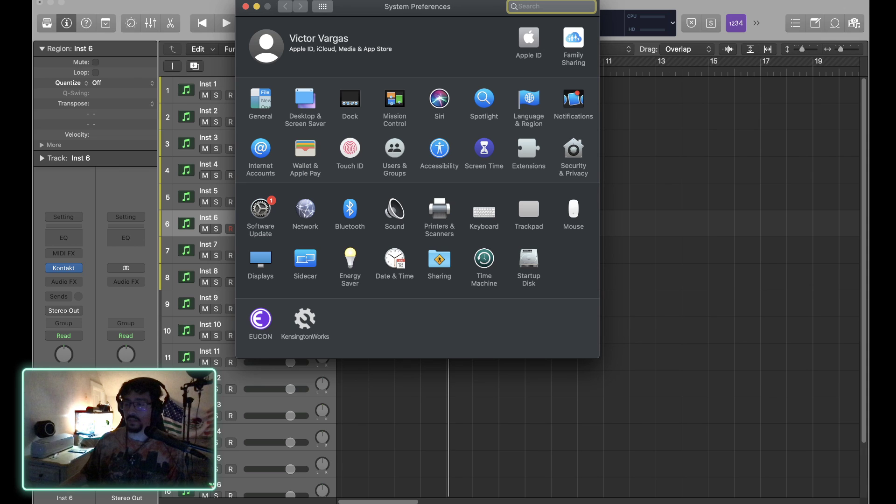
{"action": "left_click", "coordinate": [398, 209]}
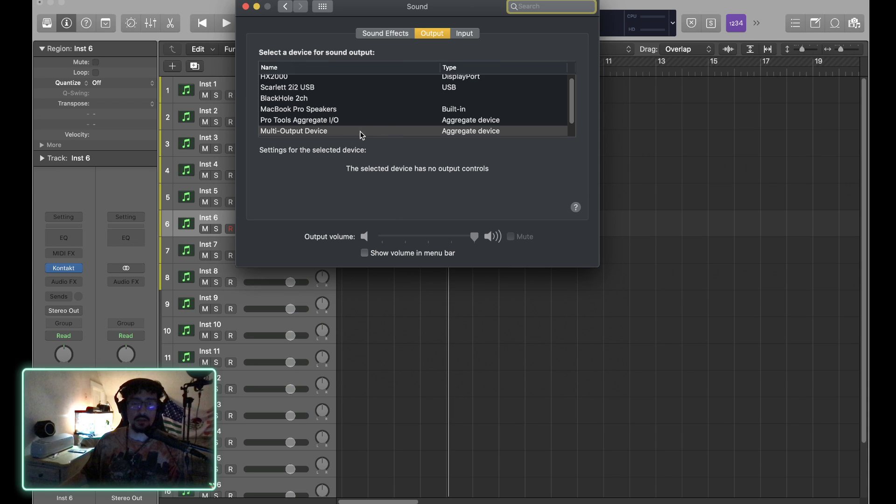
{"action": "left_click", "coordinate": [317, 89]}
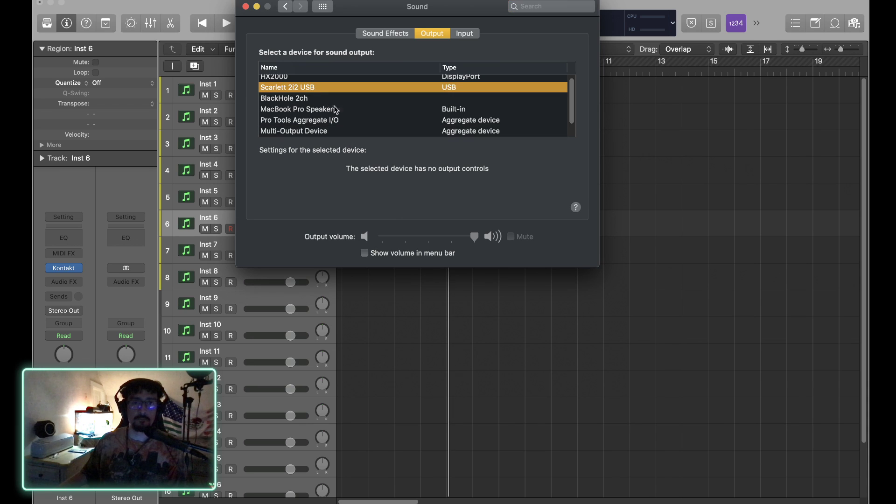
{"action": "left_click", "coordinate": [246, 6]}
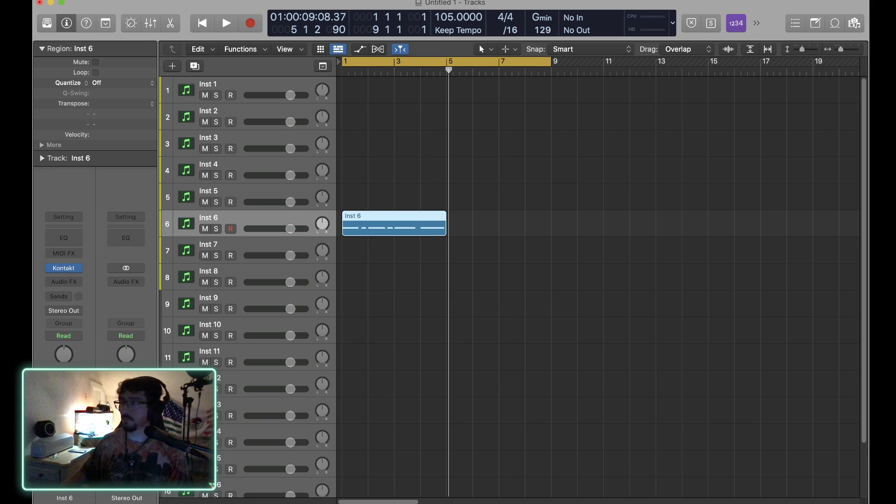
Step: Play back the recorded piano region on the sixth track to check its sound
{"action": "key", "text": "space"}
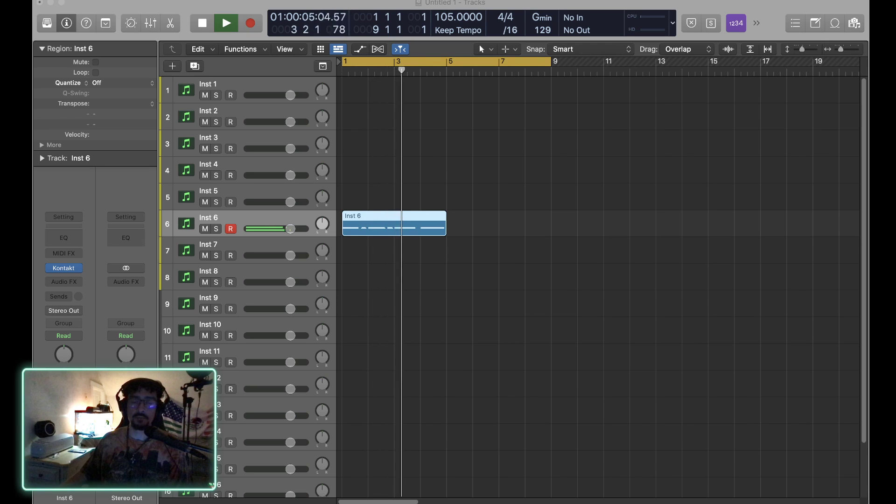
{"action": "left_click", "coordinate": [547, 191]}
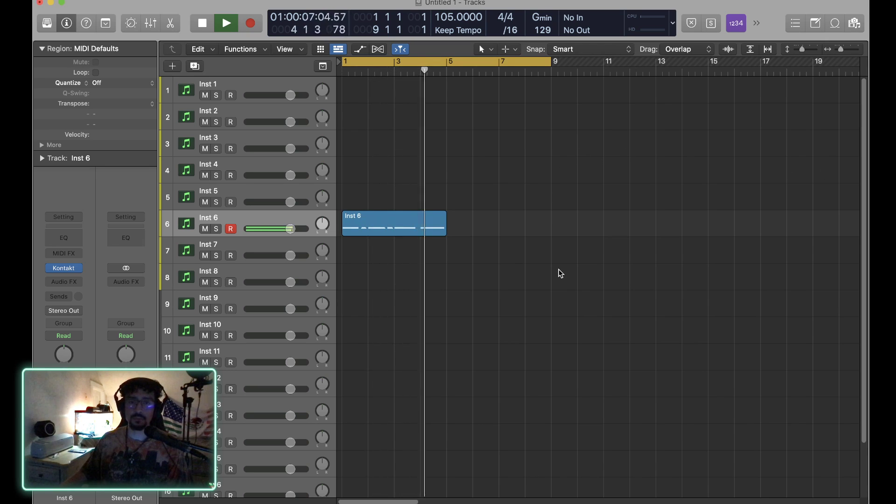
{"action": "key", "text": "space"}
Step: Inspect the bar 4 chord and the note velocities of the piano region in the Piano Roll, and play it back
{"action": "left_click", "coordinate": [417, 231]}
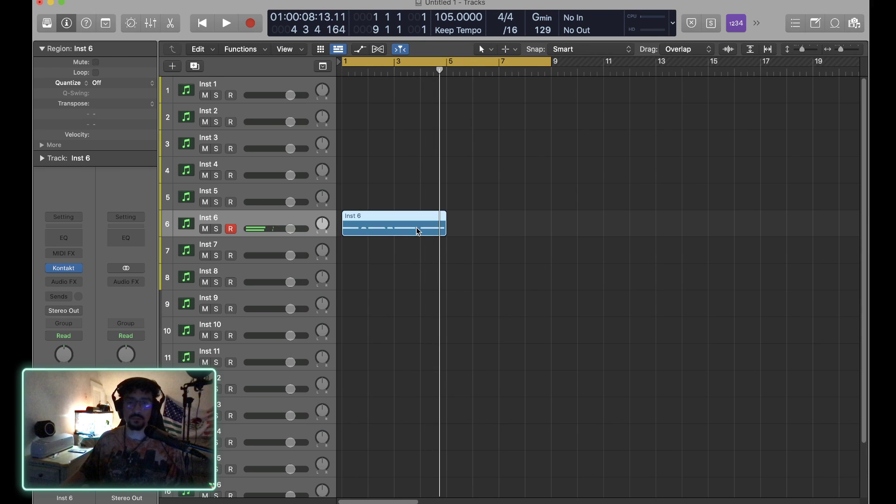
{"action": "double_click", "coordinate": [417, 230]}
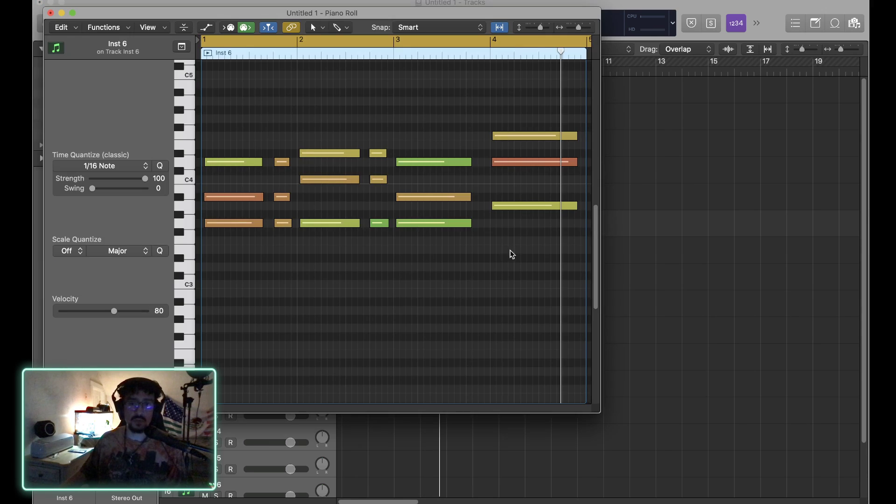
{"action": "left_click_drag", "start_coordinate": [521, 86], "coordinate": [526, 291]}
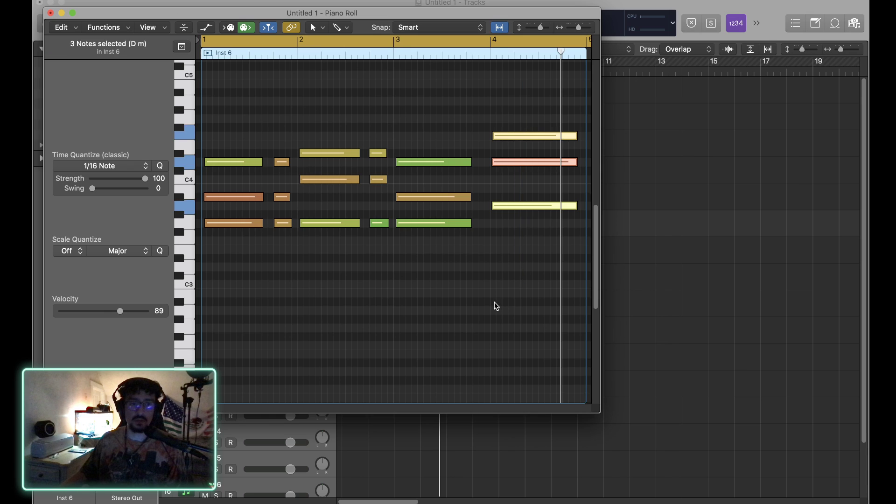
{"action": "key", "text": "a"}
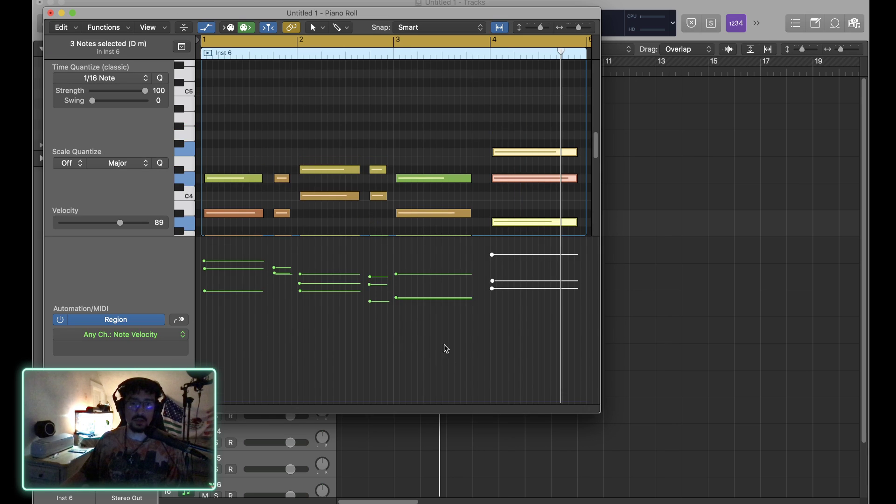
{"action": "key", "text": "space"}
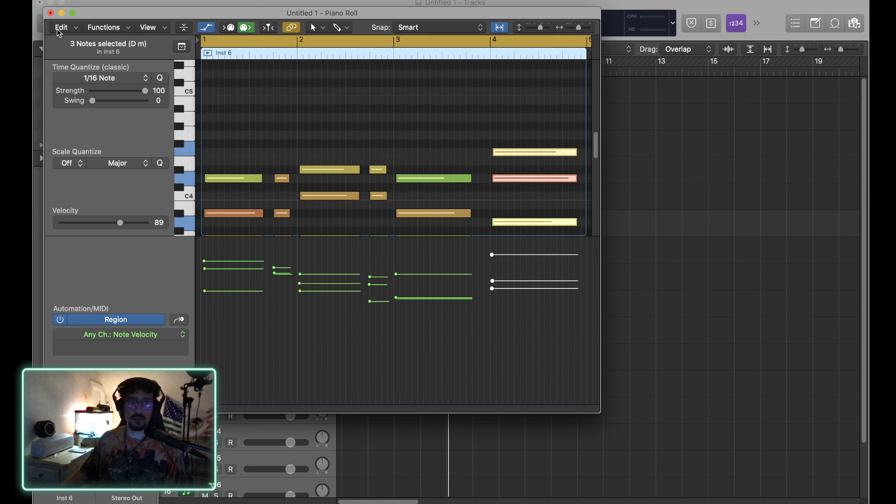
{"action": "left_click", "coordinate": [51, 14]}
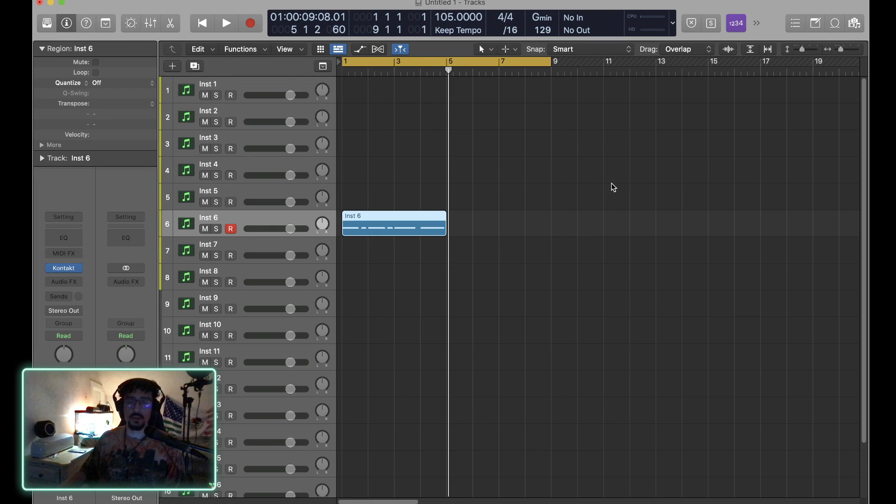
Step: Repeat the piano region once to fill the cycle up to bar 9, and play back both regions
{"action": "left_click", "coordinate": [397, 282]}
{"action": "left_click", "coordinate": [385, 226]}
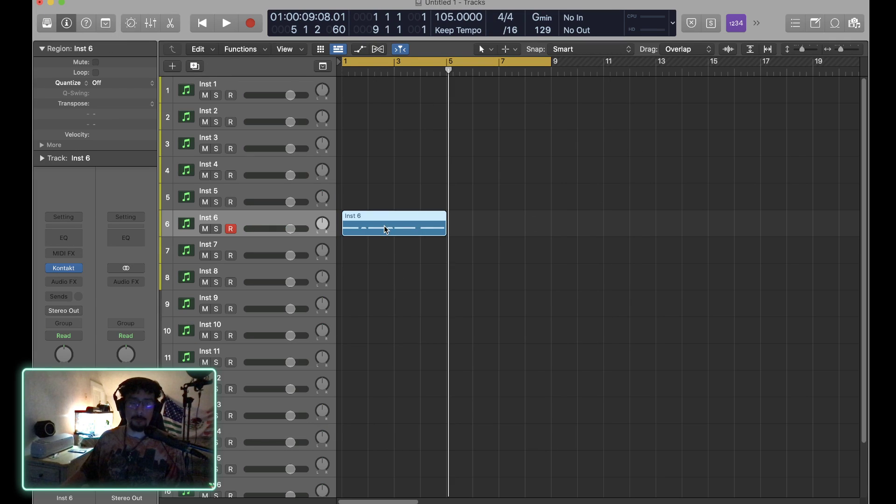
{"action": "key", "text": "super+r"}
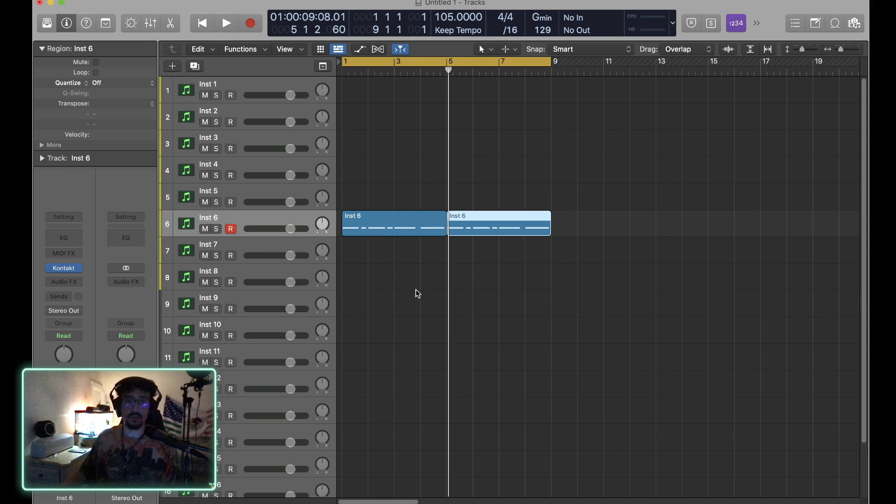
{"action": "key", "text": "space"}
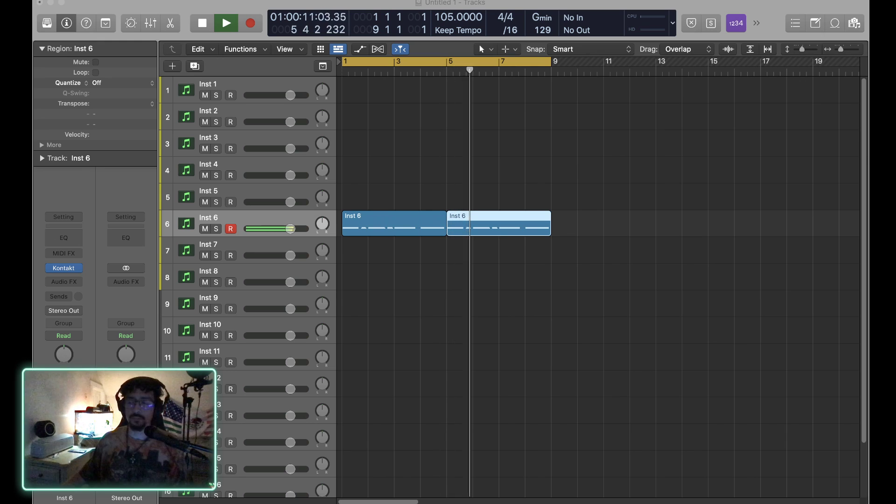
{"action": "left_click", "coordinate": [421, 397]}
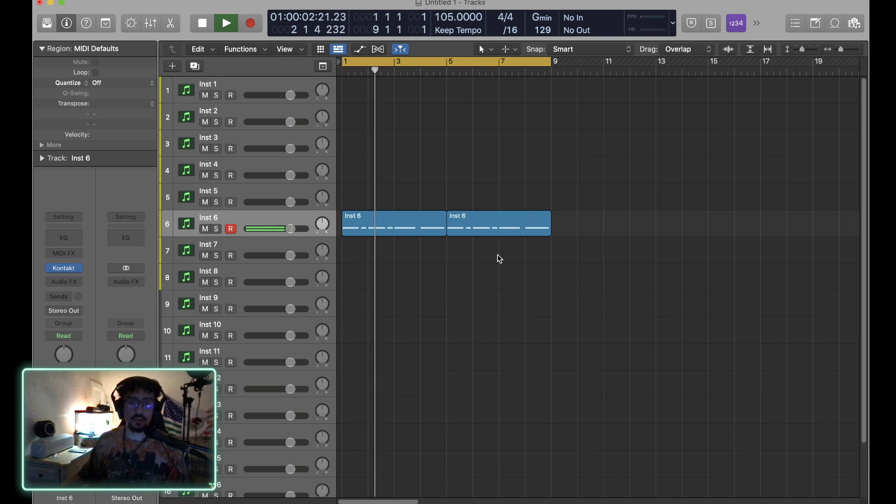
{"action": "key", "text": "space"}
Step: Shorten the three-note chord in bar 3 of the first piano region in the Piano Roll, hiding the velocity lane
{"action": "left_click", "coordinate": [412, 230]}
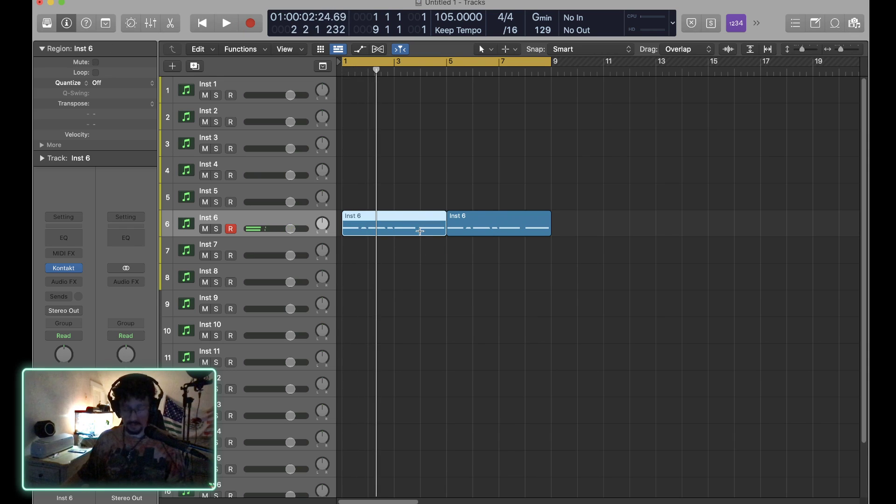
{"action": "key", "text": "super+4"}
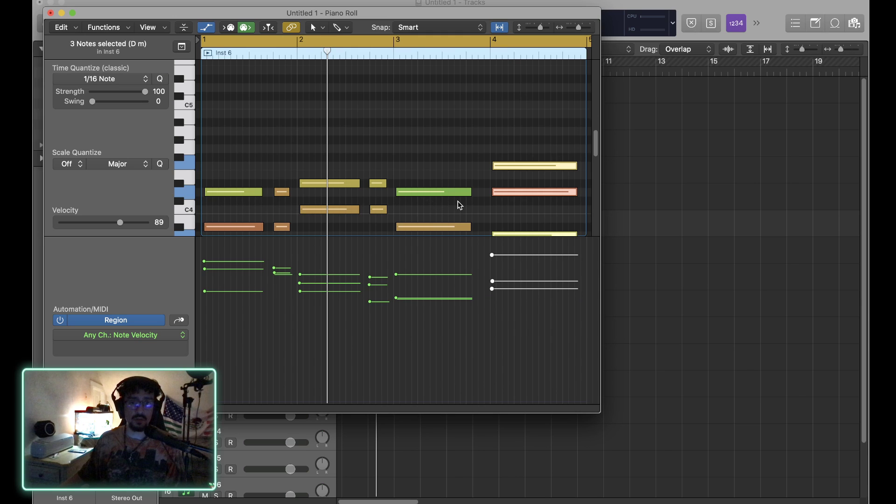
{"action": "key", "text": "a"}
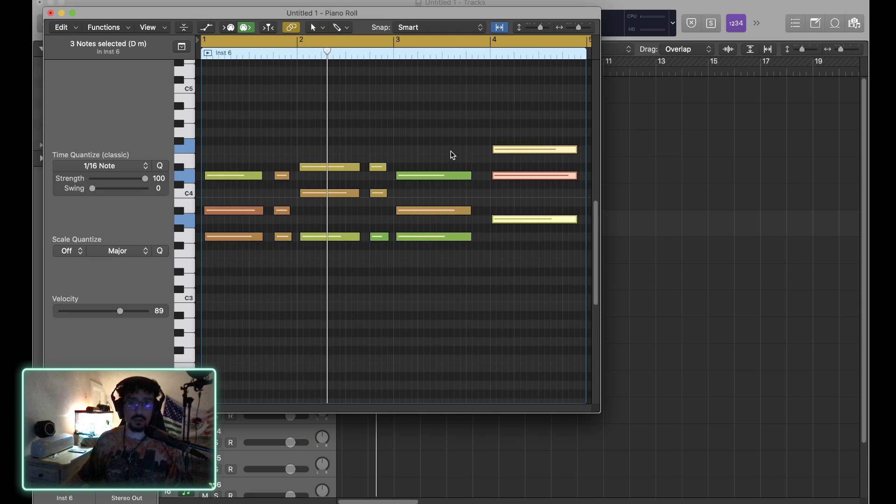
{"action": "left_click_drag", "start_coordinate": [451, 150], "coordinate": [469, 237]}
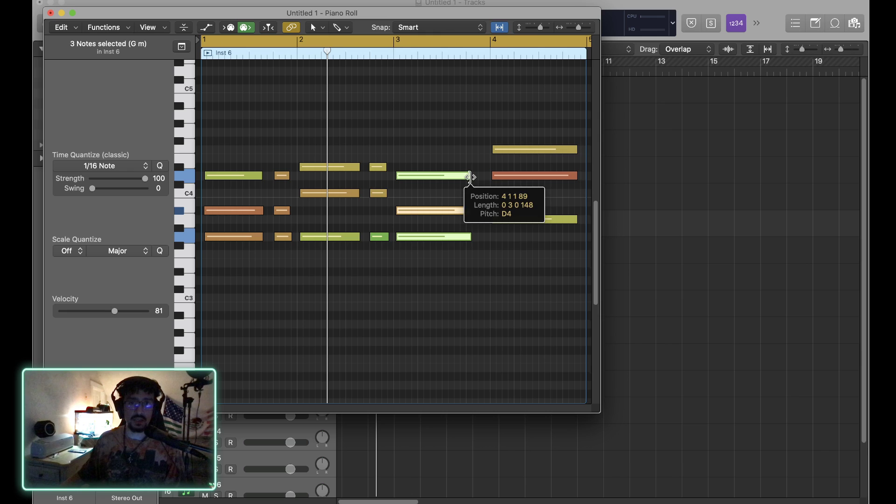
{"action": "left_click_drag", "start_coordinate": [470, 177], "coordinate": [456, 176]}
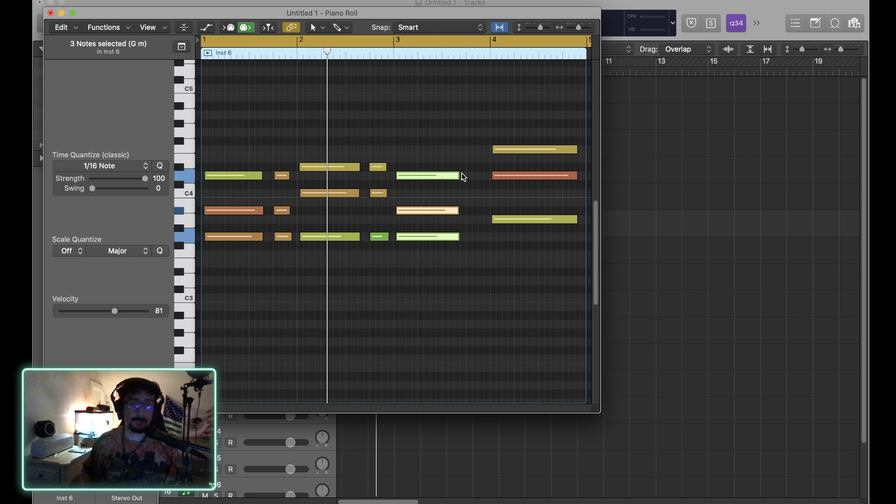
{"action": "key", "text": "super+Right"}
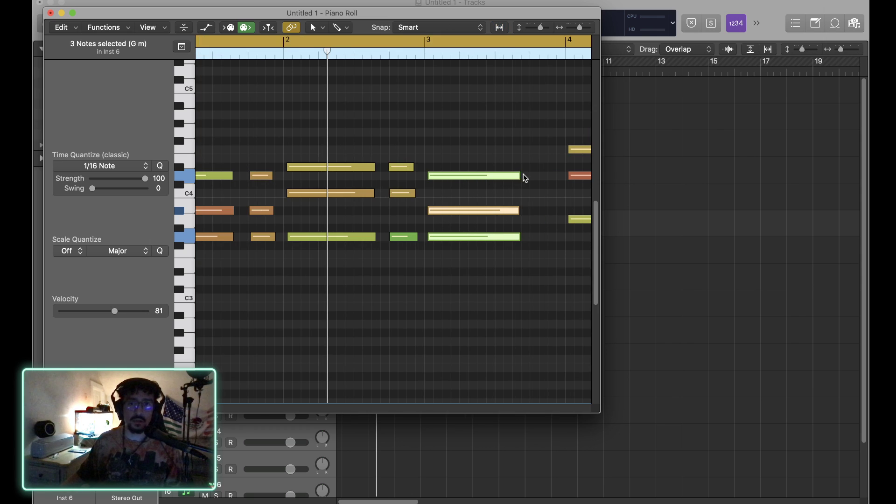
{"action": "left_click_drag", "start_coordinate": [519, 177], "coordinate": [515, 176]}
Step: Copy the short three-note chord from the end of bar 1 to the end of bar 3, and reselect the original chord
{"action": "left_click_drag", "start_coordinate": [251, 142], "coordinate": [539, 239]}
{"action": "left_click", "coordinate": [526, 290]}
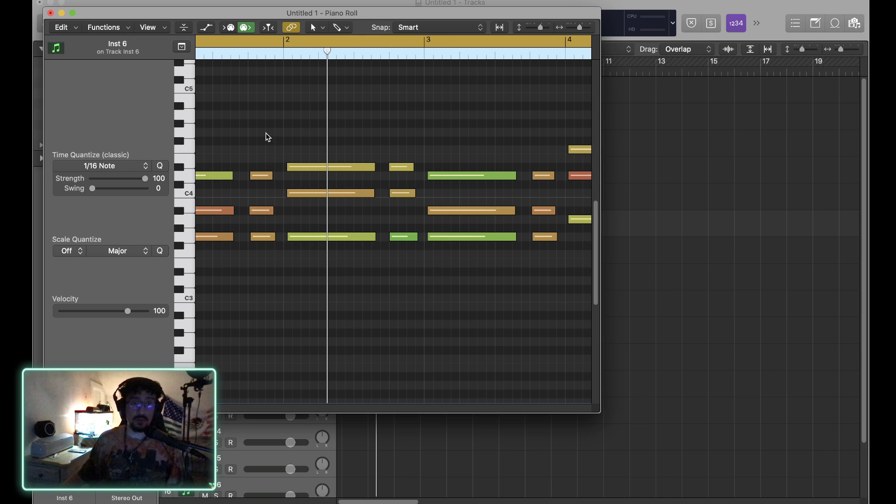
{"action": "left_click_drag", "start_coordinate": [265, 142], "coordinate": [267, 271]}
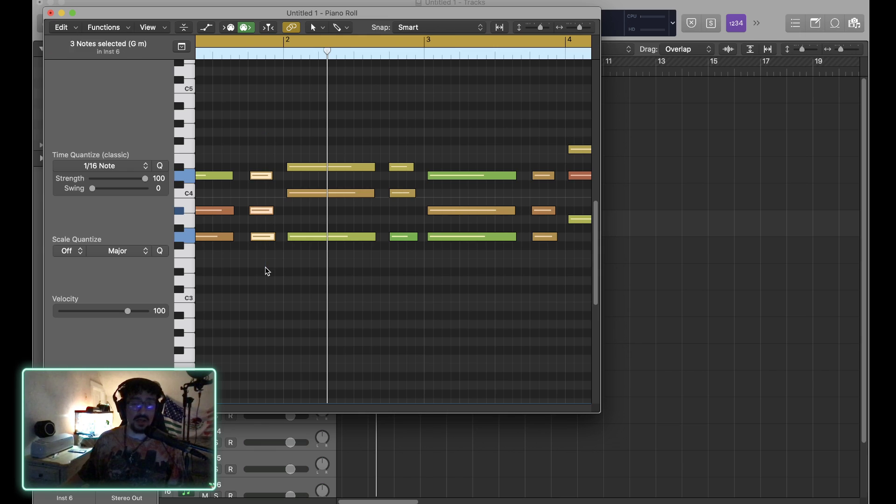
Step: Try the short three-note chord at the end of bar 1 five semitones lower, moved and also copied, and undo both attempts
{"action": "left_click_drag", "start_coordinate": [262, 240], "coordinate": [265, 282]}
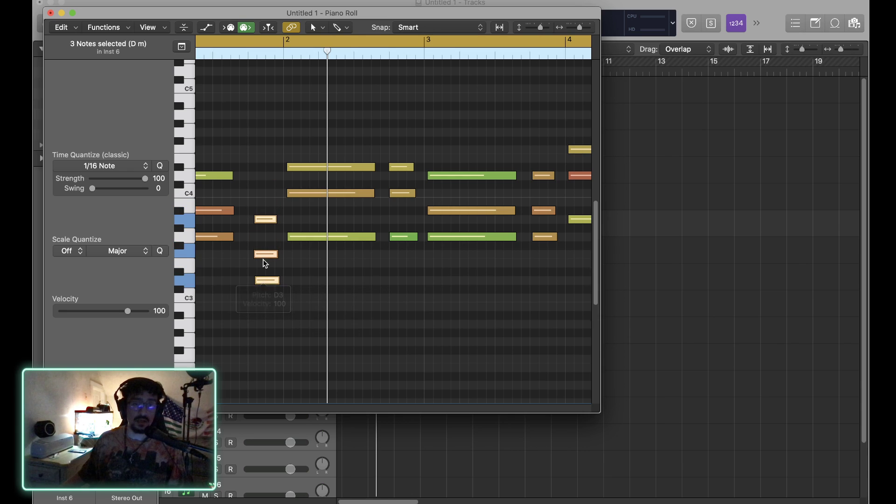
{"action": "key", "text": "super+z"}
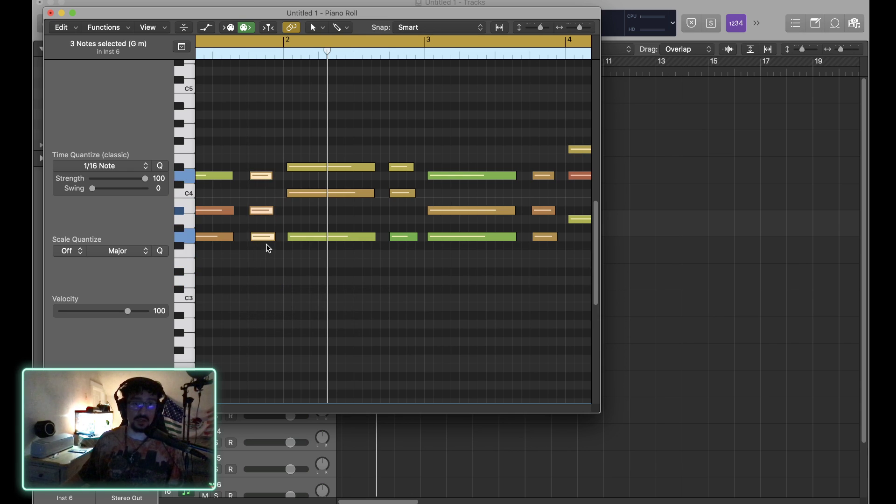
{"action": "left_click_drag", "start_coordinate": [264, 239], "coordinate": [265, 282]}
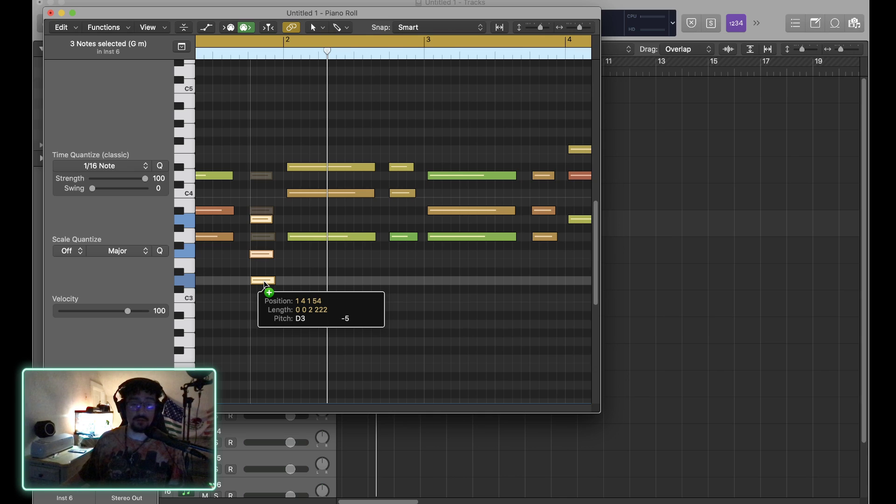
{"action": "left_click_drag", "start_coordinate": [265, 282], "coordinate": [264, 281]}
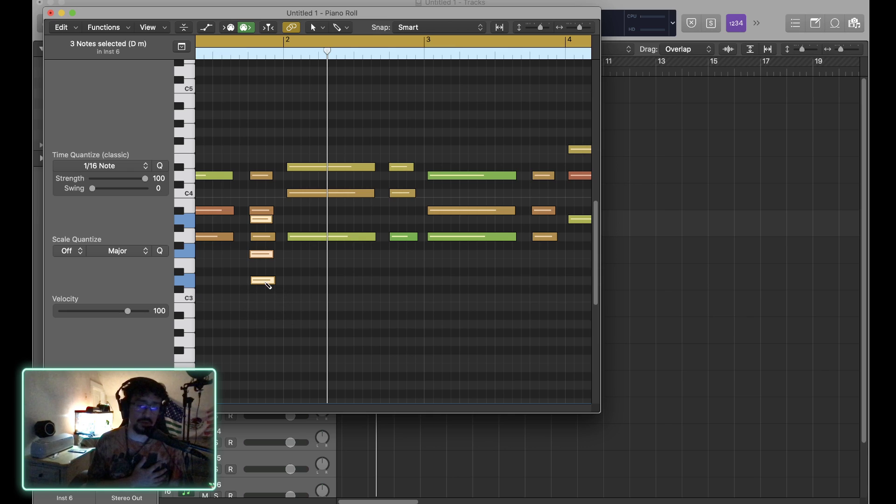
{"action": "key", "text": "super+z"}
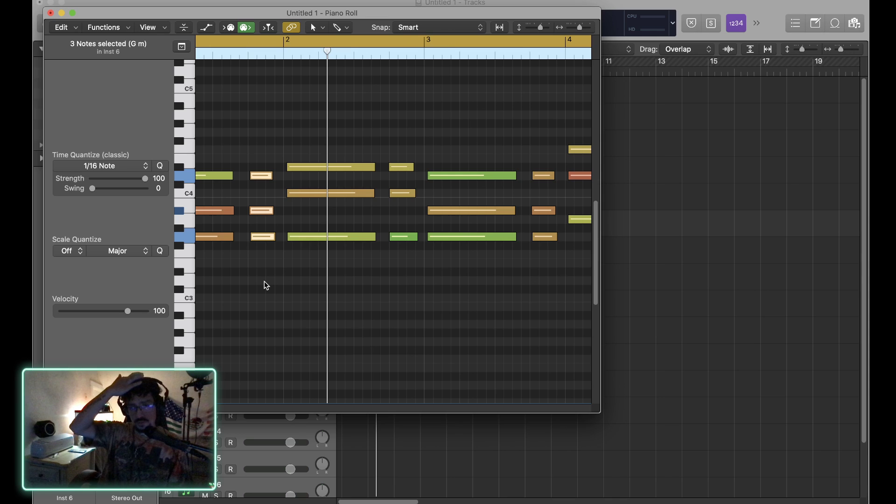
Step: Play back the first piano region to its end and close the Piano Roll
{"action": "key", "text": "space"}
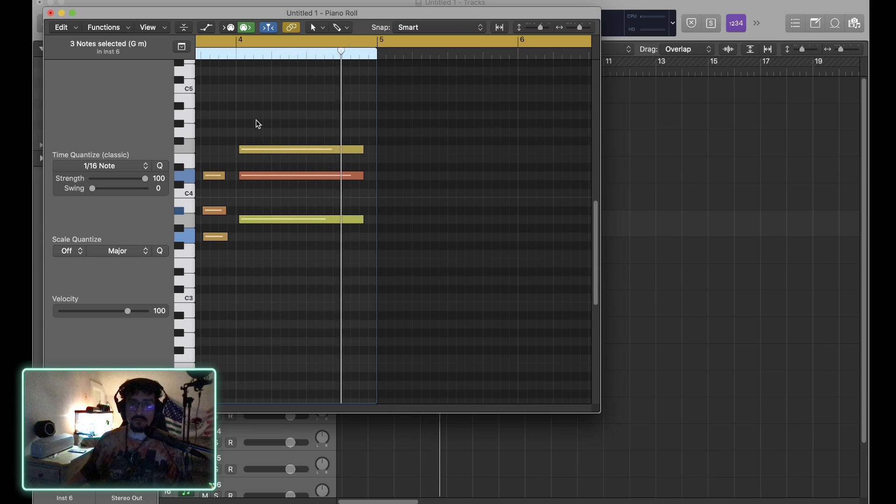
{"action": "key", "text": "space"}
{"action": "left_click", "coordinate": [50, 13]}
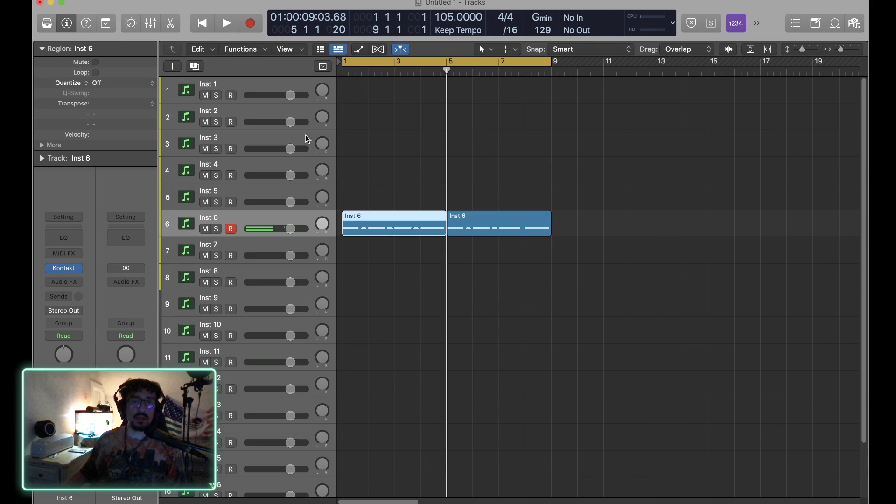
Step: Replace the second piano region on Inst 6 with a fresh repeat of the edited first region
{"action": "left_click", "coordinate": [501, 234]}
{"action": "key", "text": "Delete"}
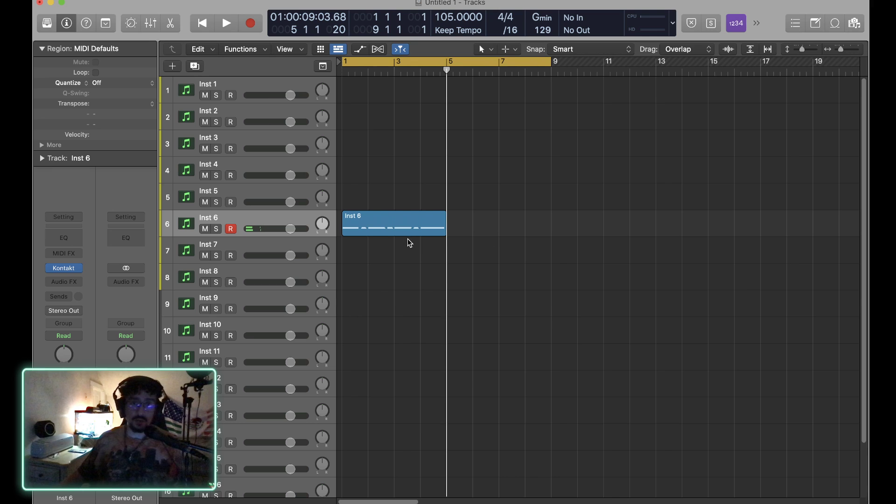
{"action": "left_click", "coordinate": [402, 222]}
{"action": "key", "text": "super+r"}
Step: Play back both piano regions from the start with the metronome click off
{"action": "key", "text": "Return"}
{"action": "key", "text": "space"}
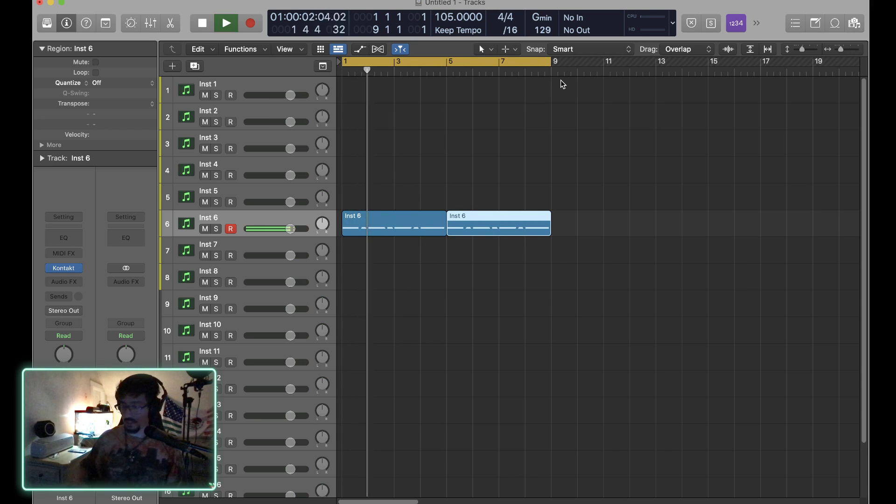
{"action": "key", "text": "k"}
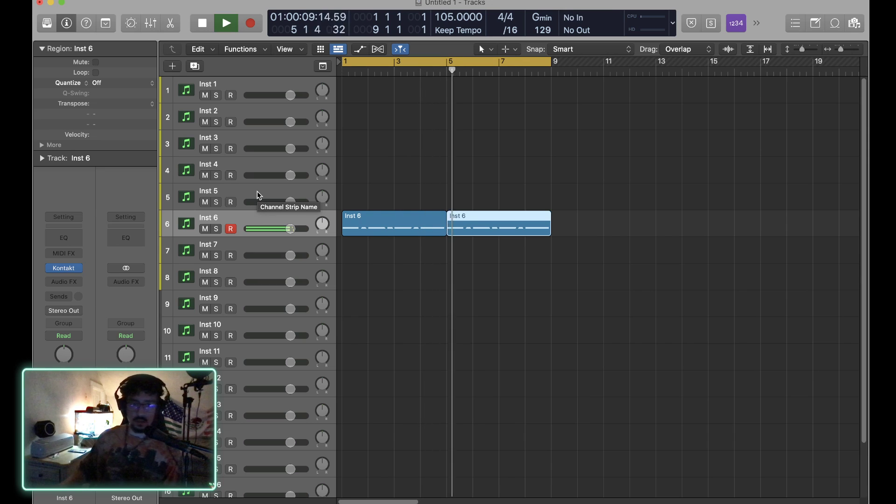
{"action": "key", "text": "space"}
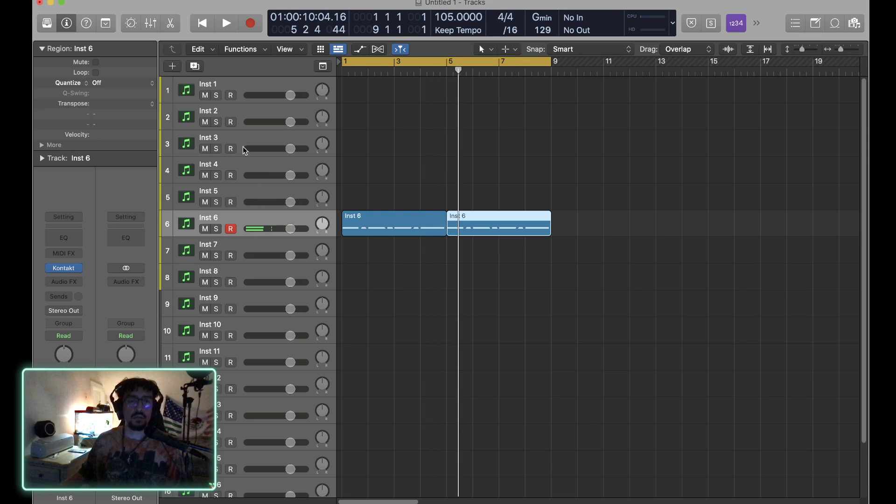
Step: Load a stereo instance of Battery 4 as the instrument on the Inst 1 track
{"action": "left_click", "coordinate": [237, 88]}
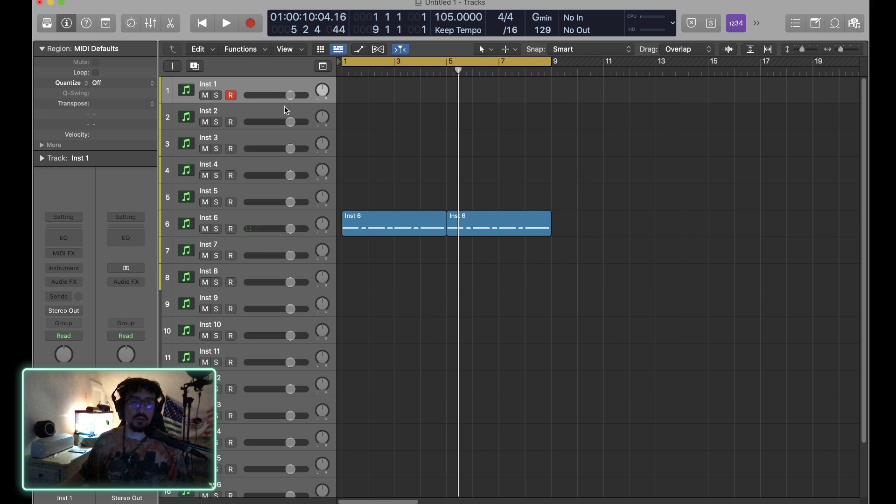
{"action": "left_click", "coordinate": [68, 270]}
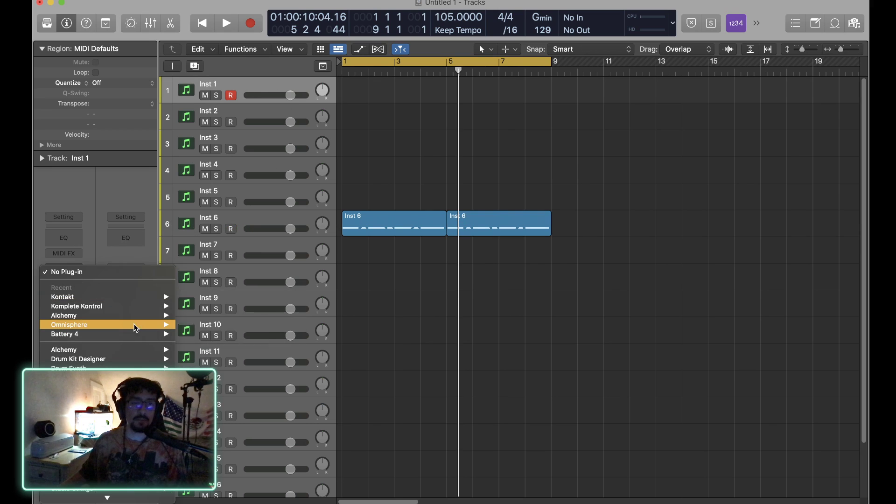
{"action": "mouse_move", "coordinate": [142, 333]}
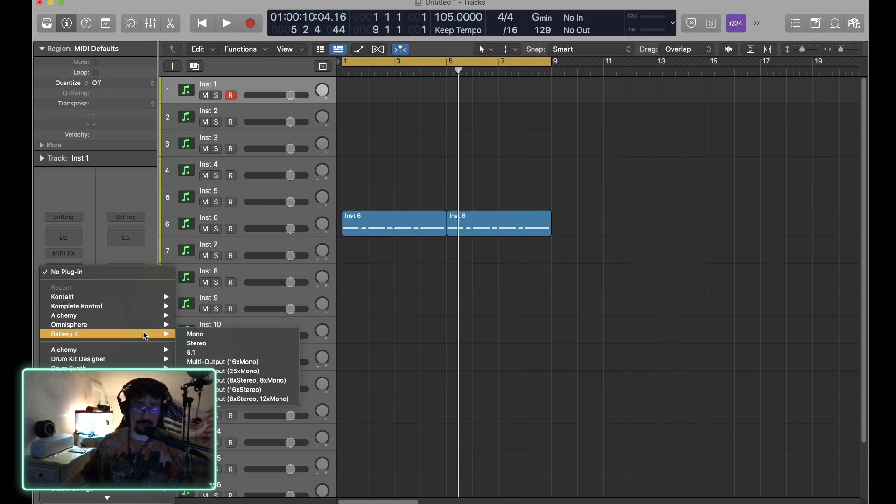
{"action": "left_click", "coordinate": [195, 344]}
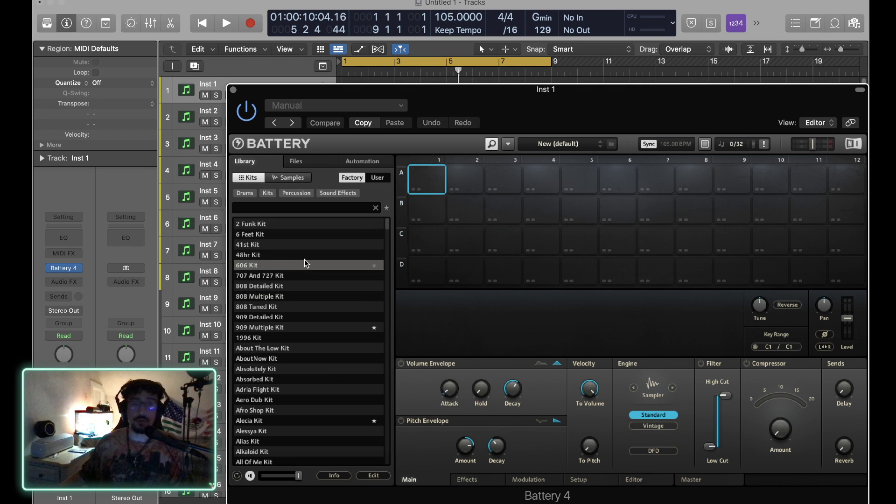
Step: Audition the Bouncin Kit and the Groovin Kit from Battery's factory kit library
{"action": "scroll", "coordinate": [304, 262], "scroll_direction": "down", "scroll_amount": 15}
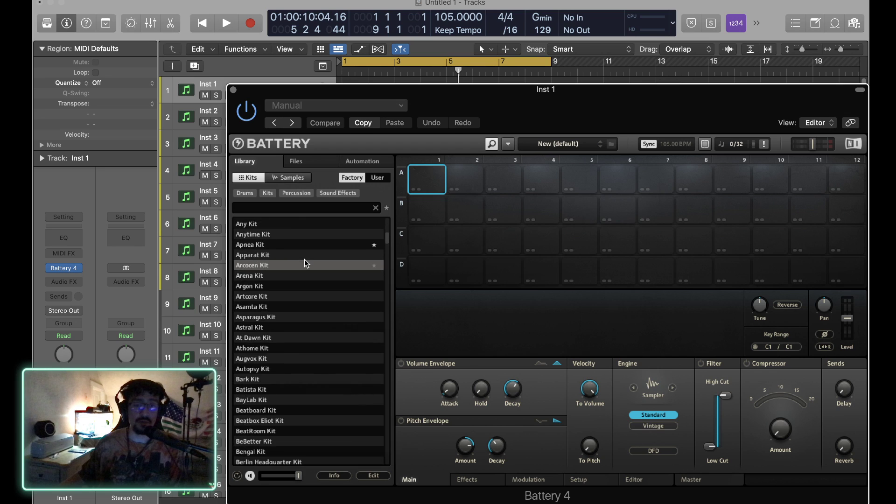
{"action": "scroll", "coordinate": [305, 264], "scroll_direction": "down", "scroll_amount": 5}
{"action": "scroll", "coordinate": [304, 264], "scroll_direction": "down", "scroll_amount": 5}
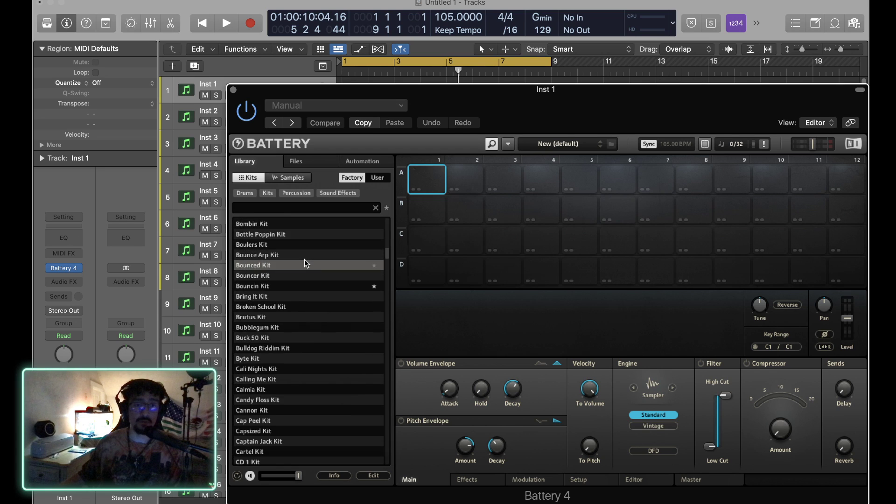
{"action": "double_click", "coordinate": [285, 288]}
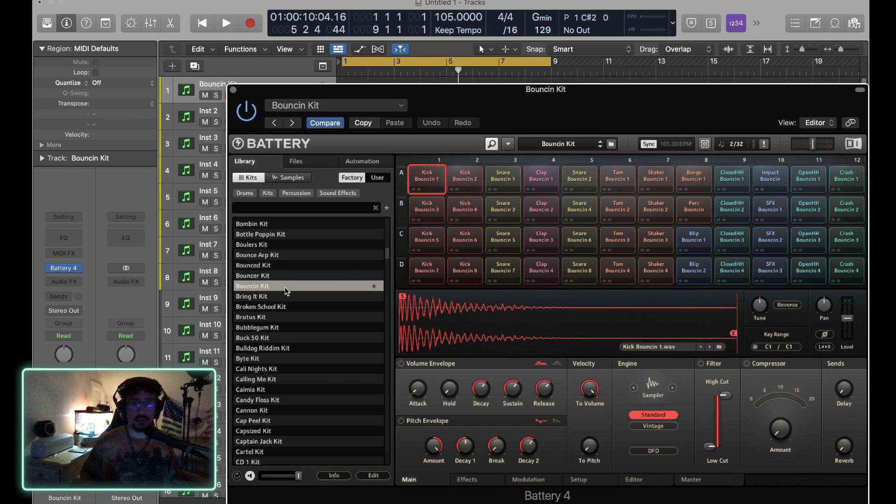
{"action": "scroll", "coordinate": [335, 306], "scroll_direction": "down", "scroll_amount": 3}
{"action": "scroll", "coordinate": [334, 305], "scroll_direction": "down", "scroll_amount": 20}
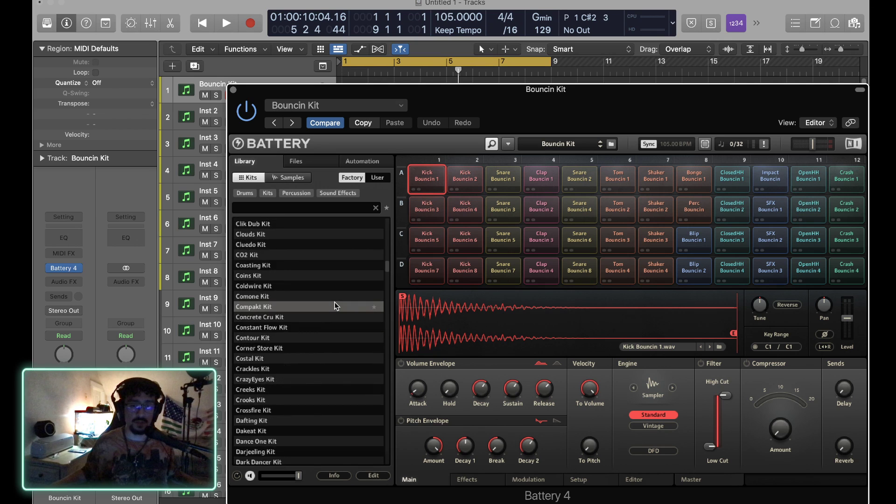
{"action": "scroll", "coordinate": [334, 306], "scroll_direction": "down", "scroll_amount": 20}
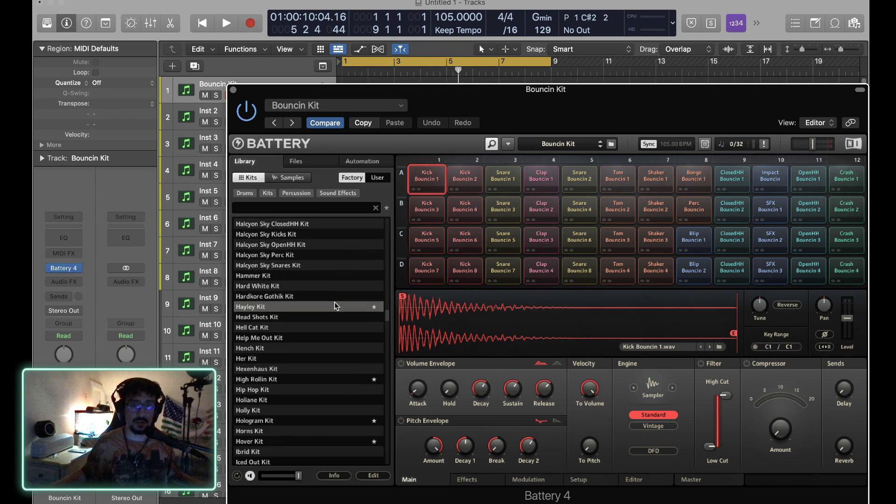
{"action": "left_click", "coordinate": [311, 264]}
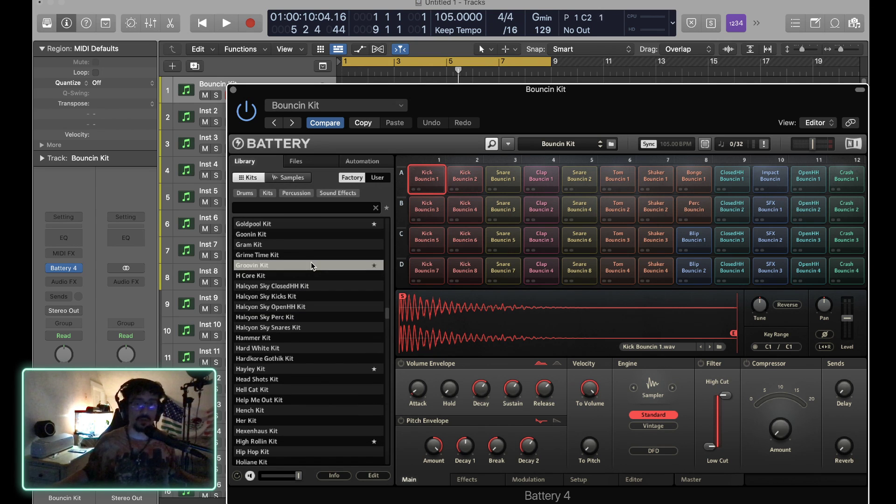
{"action": "double_click", "coordinate": [268, 264]}
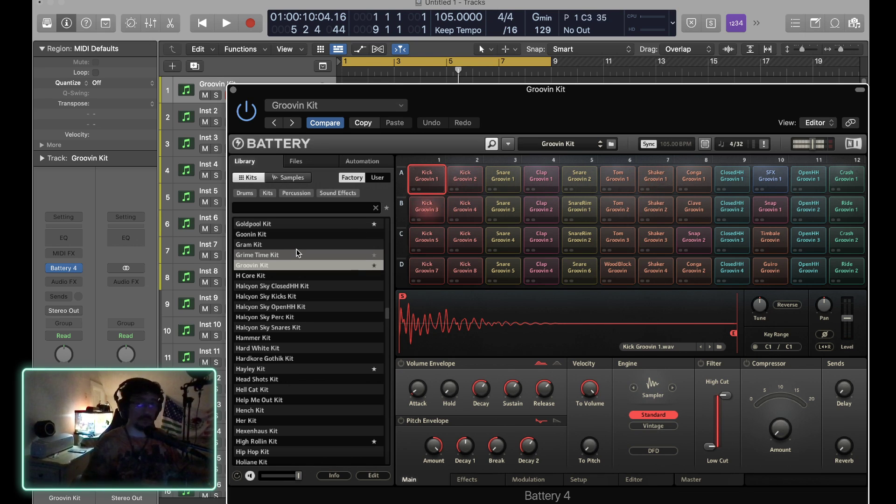
Step: Audition the Hayley Kit, the High Rollin Kit and the Jack Kit in Battery
{"action": "double_click", "coordinate": [332, 369]}
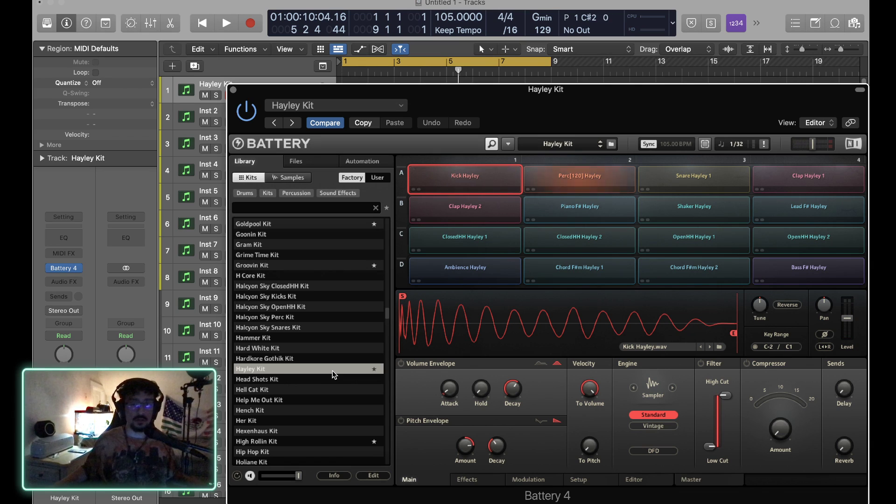
{"action": "double_click", "coordinate": [311, 440]}
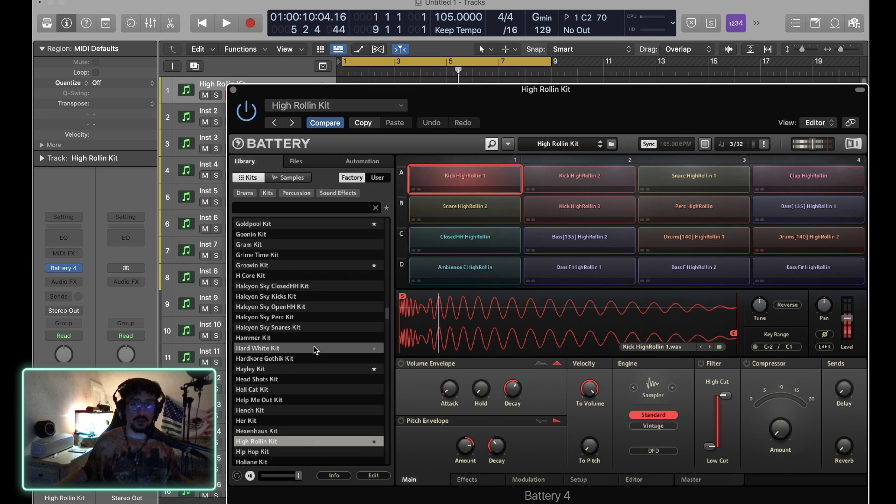
{"action": "scroll", "coordinate": [314, 346], "scroll_direction": "down", "scroll_amount": 10}
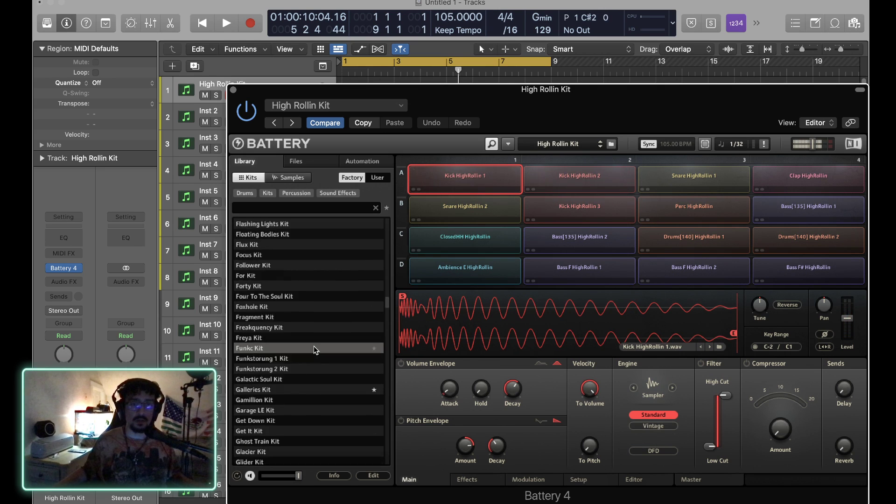
{"action": "scroll", "coordinate": [314, 348], "scroll_direction": "up", "scroll_amount": 3}
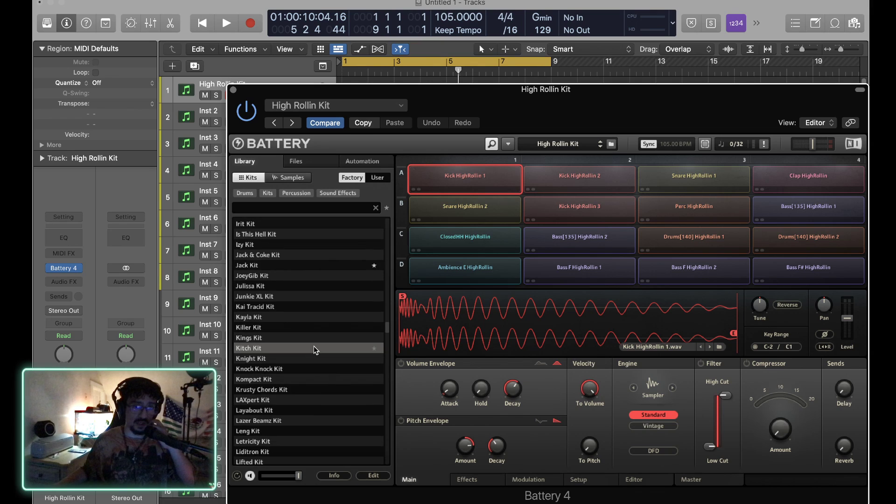
{"action": "double_click", "coordinate": [279, 264]}
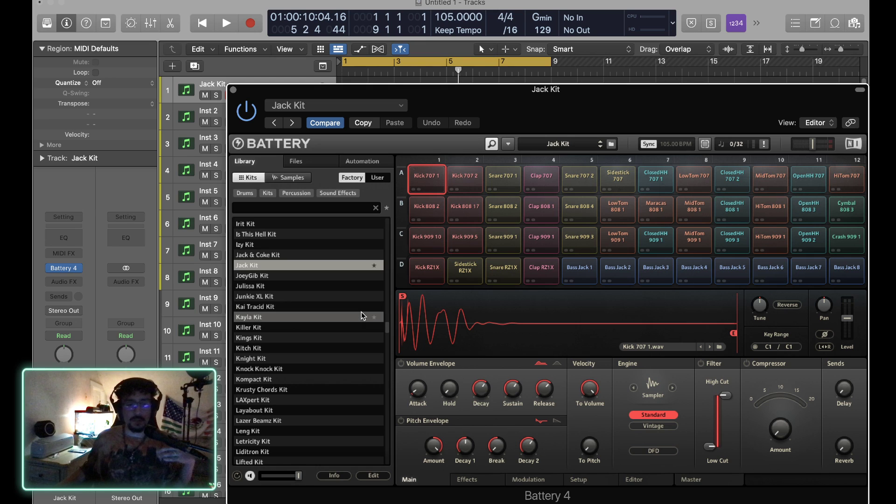
Step: Load the Miami Vice Kit in Battery and try its sounds against the piano playback
{"action": "scroll", "coordinate": [350, 370], "scroll_direction": "down", "scroll_amount": 3}
{"action": "scroll", "coordinate": [351, 370], "scroll_direction": "down", "scroll_amount": 15}
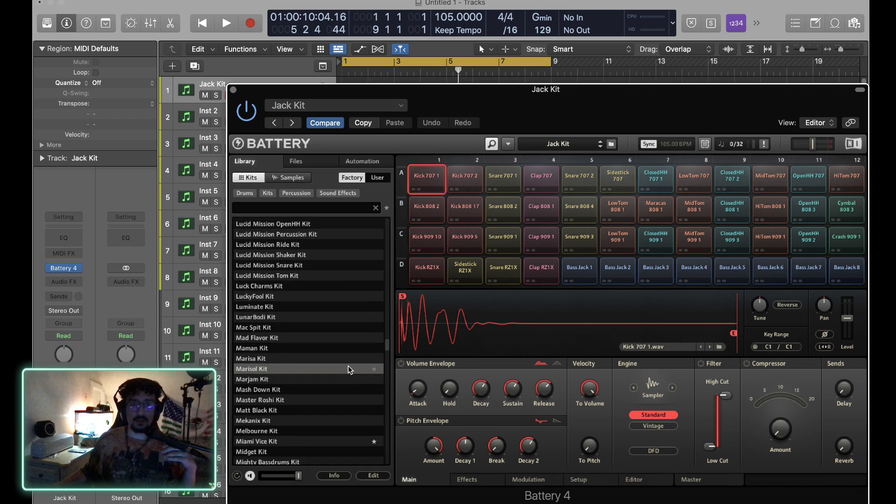
{"action": "scroll", "coordinate": [351, 370], "scroll_direction": "down", "scroll_amount": 4}
{"action": "left_click", "coordinate": [319, 378]}
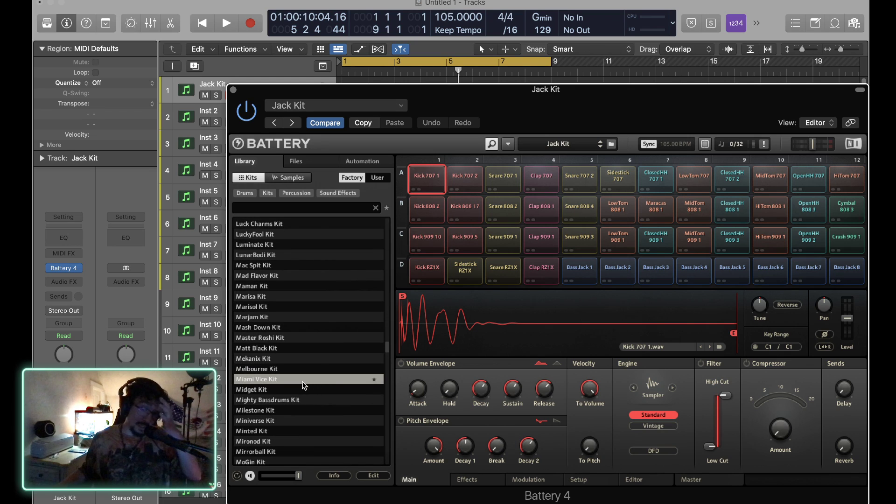
{"action": "double_click", "coordinate": [304, 380]}
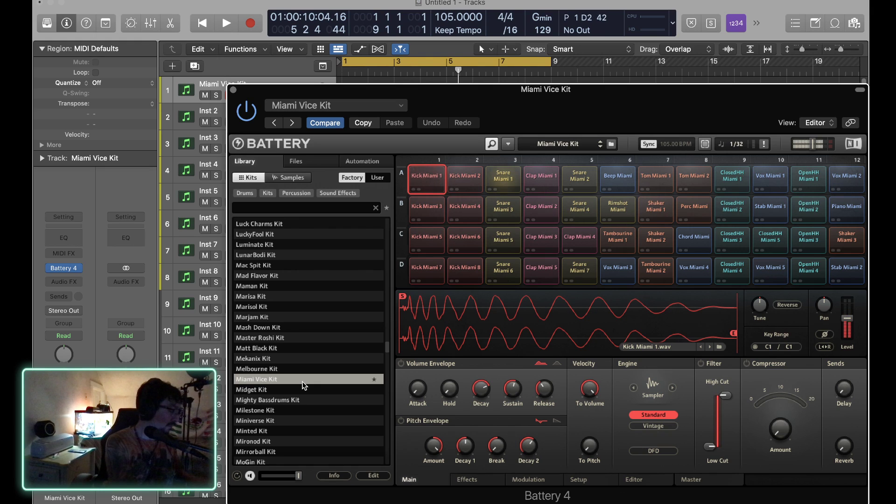
{"action": "key", "text": "space"}
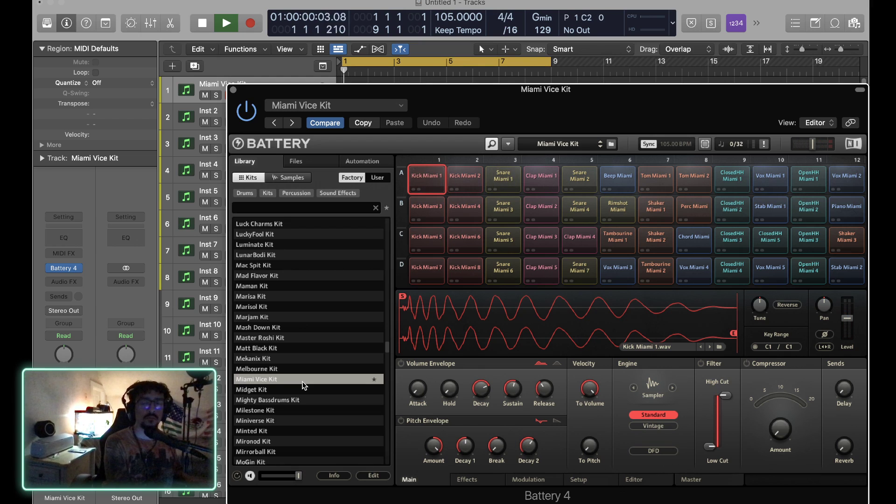
{"action": "key", "text": "space"}
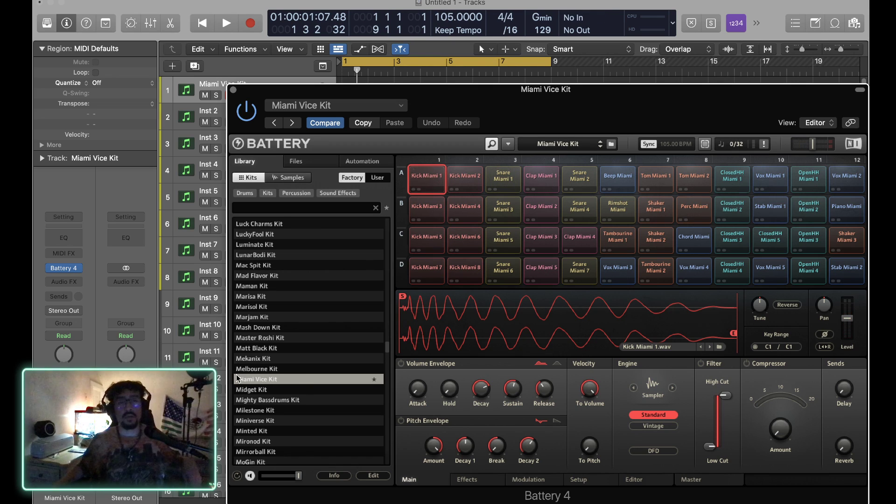
Step: Turn on the metronome click, close the Battery window and record a drum take on the Miami Vice Kit track
{"action": "key", "text": "k"}
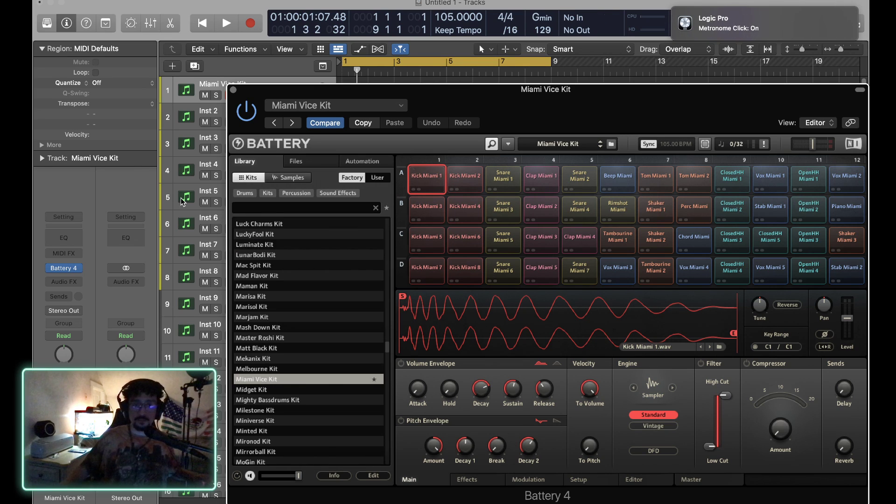
{"action": "left_click", "coordinate": [233, 89]}
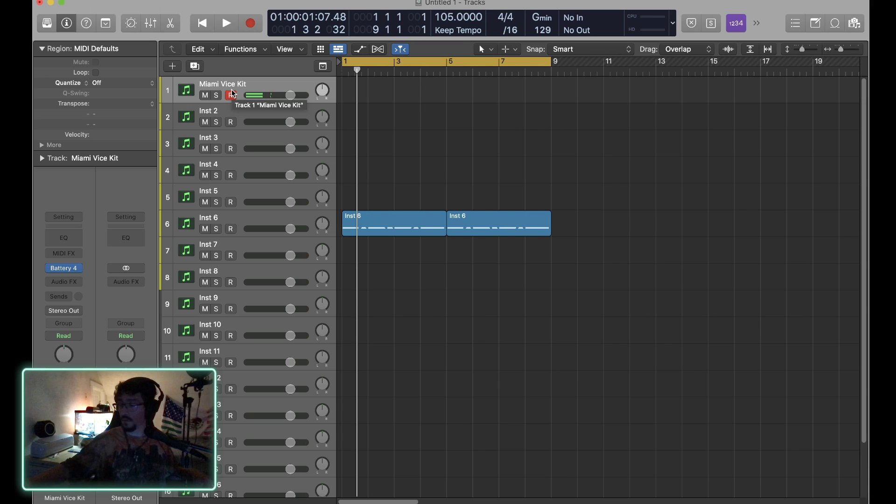
{"action": "key", "text": "r"}
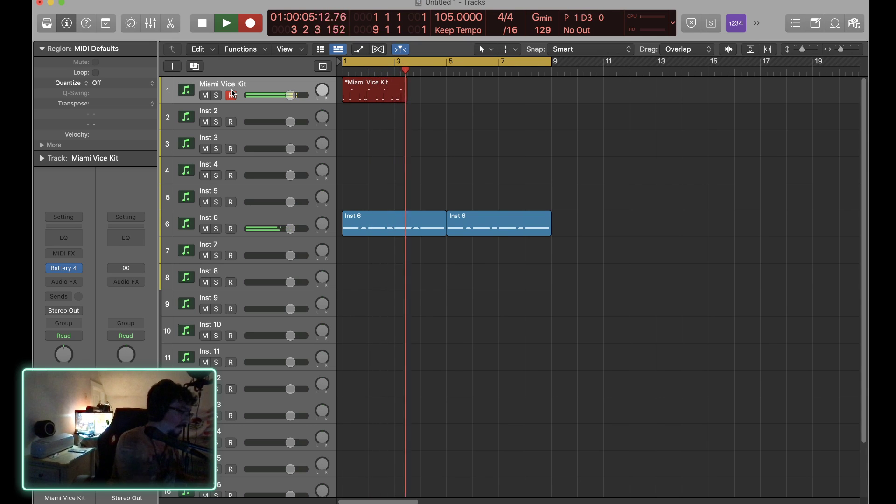
{"action": "key", "text": "space"}
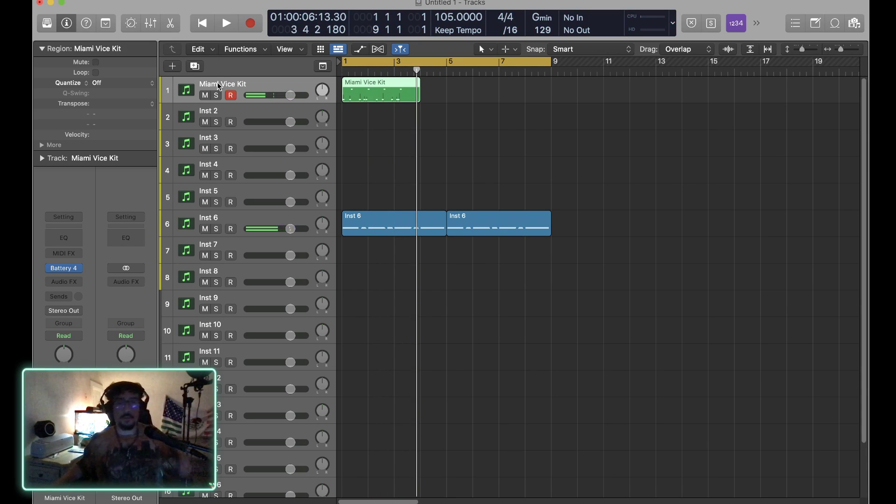
Step: Shift the take's early notes slightly earlier in the Piano Roll, check the playback and delete the drum region
{"action": "key", "text": "p"}
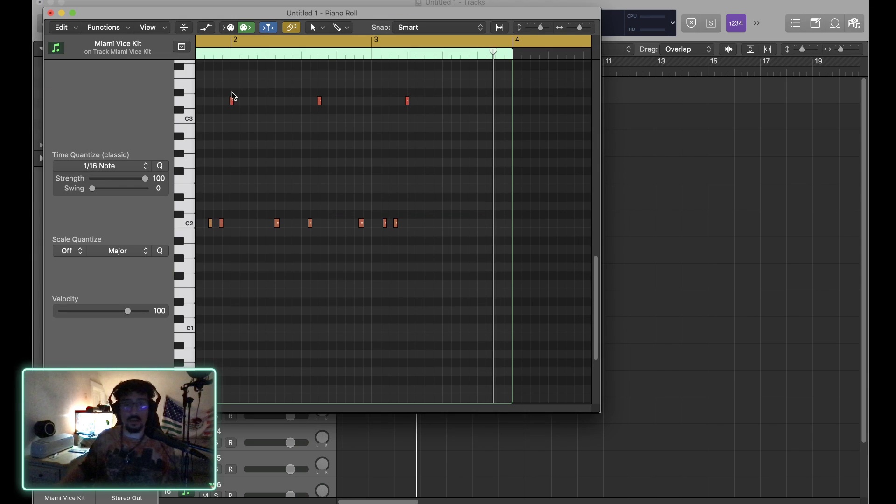
{"action": "scroll", "coordinate": [429, 231], "scroll_direction": "left", "scroll_amount": 5}
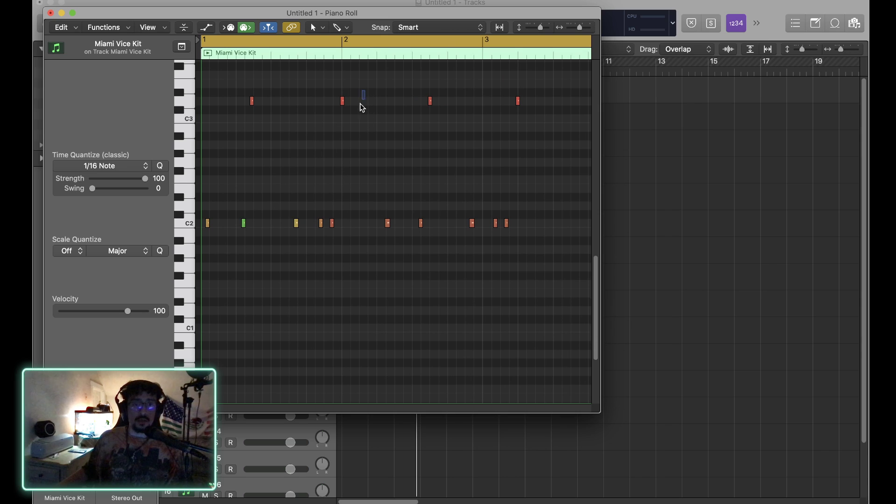
{"action": "left_click_drag", "start_coordinate": [360, 103], "coordinate": [239, 227]}
{"action": "left_click", "coordinate": [271, 283]}
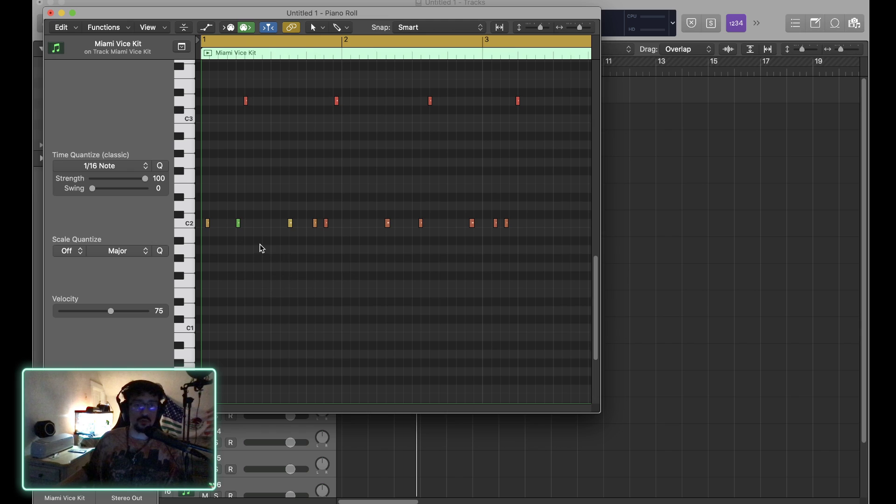
{"action": "key", "text": "space"}
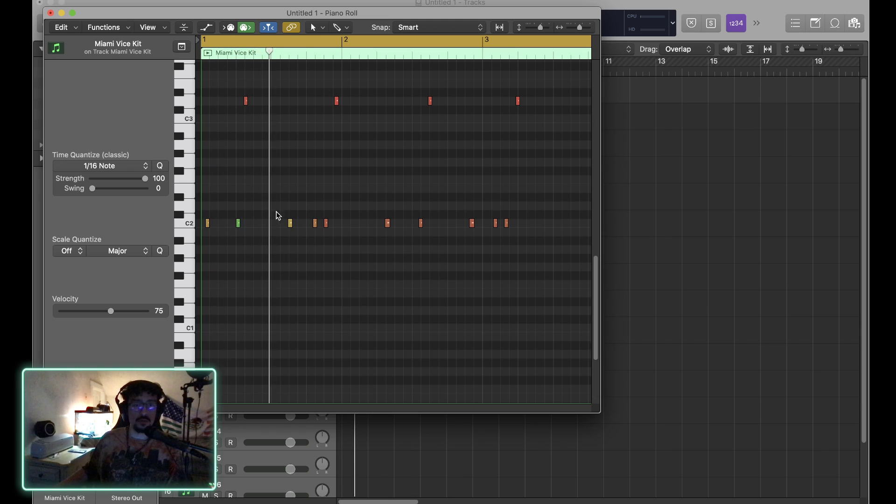
{"action": "left_click", "coordinate": [51, 13]}
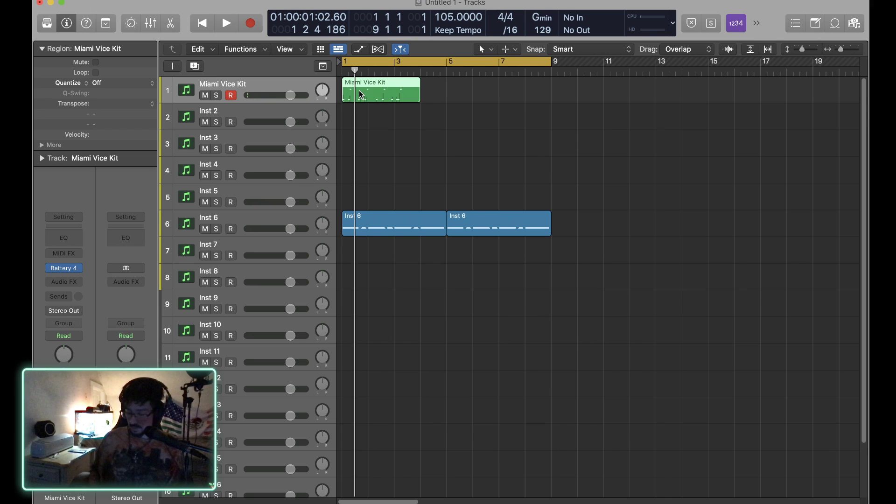
{"action": "key", "text": "Delete"}
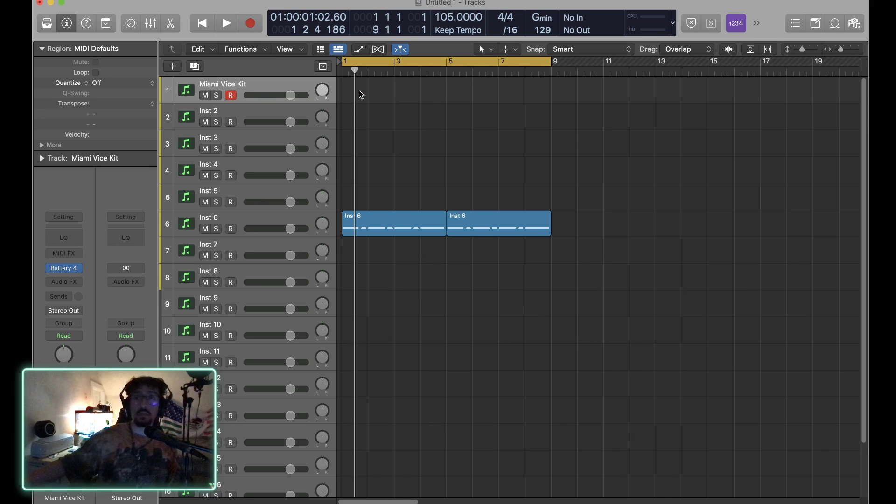
Step: Toggle the metronome, try two short drum takes on the Miami Vice Kit track and undo each one
{"action": "key", "text": "k"}
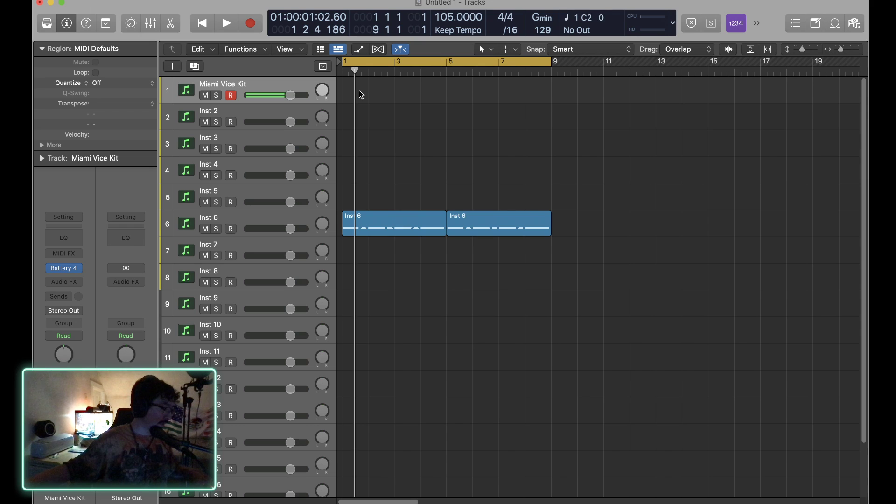
{"action": "key", "text": "r"}
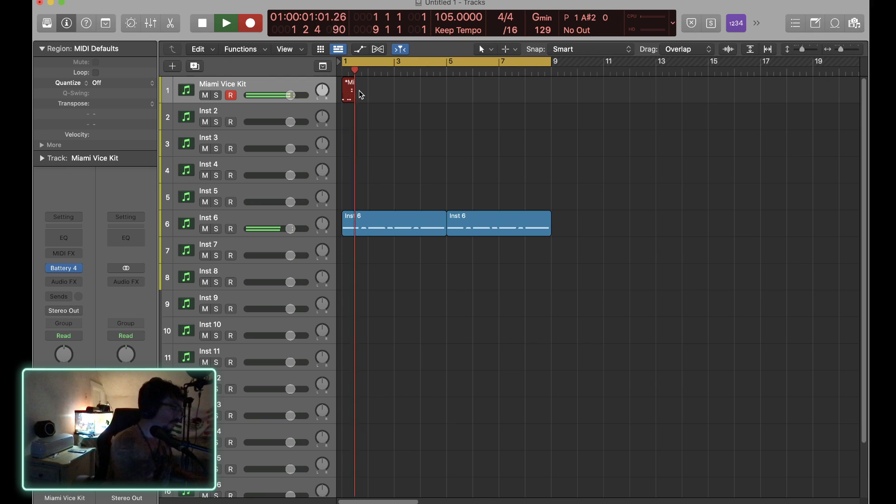
{"action": "key", "text": "space"}
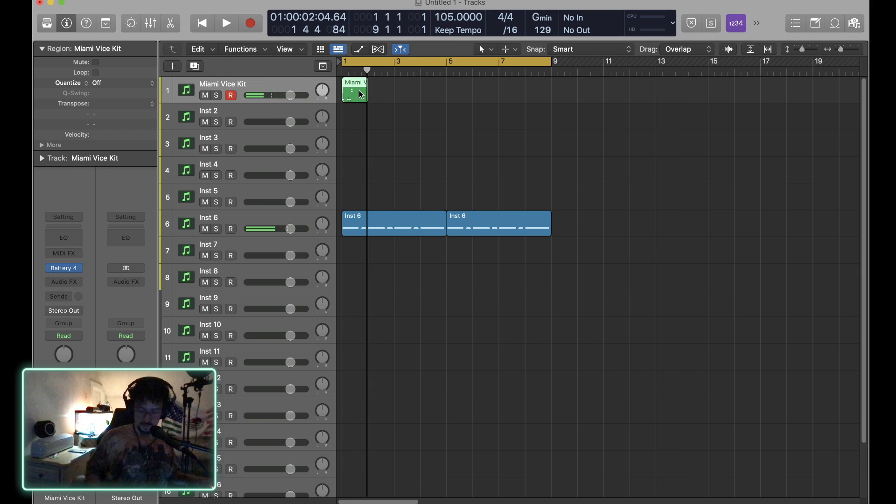
{"action": "key", "text": "super+z"}
{"action": "key", "text": "r"}
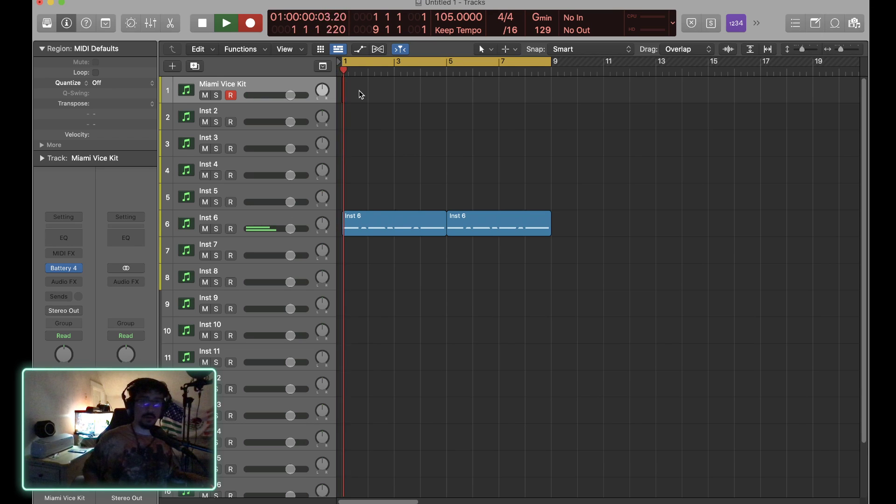
{"action": "key", "text": "space"}
{"action": "key", "text": "super+z"}
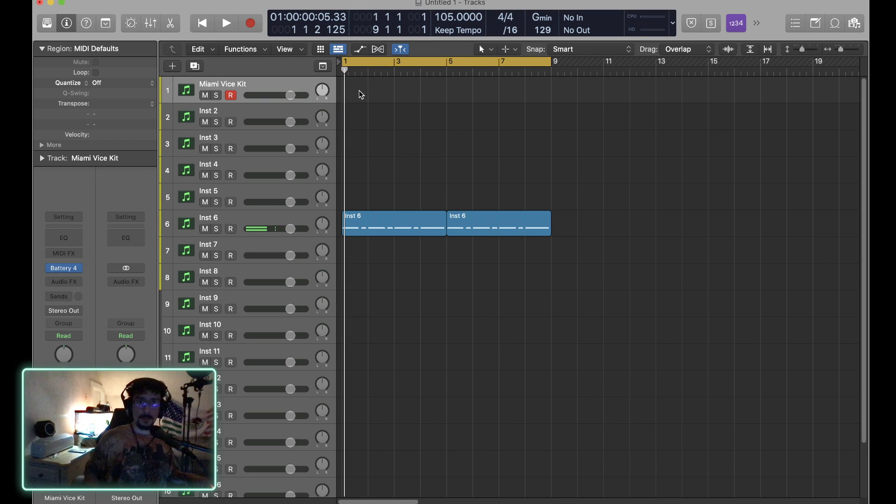
Step: Try three more drum takes from bar 1 against the piano, deleting each recorded region from the Miami Vice Kit track
{"action": "key", "text": "r"}
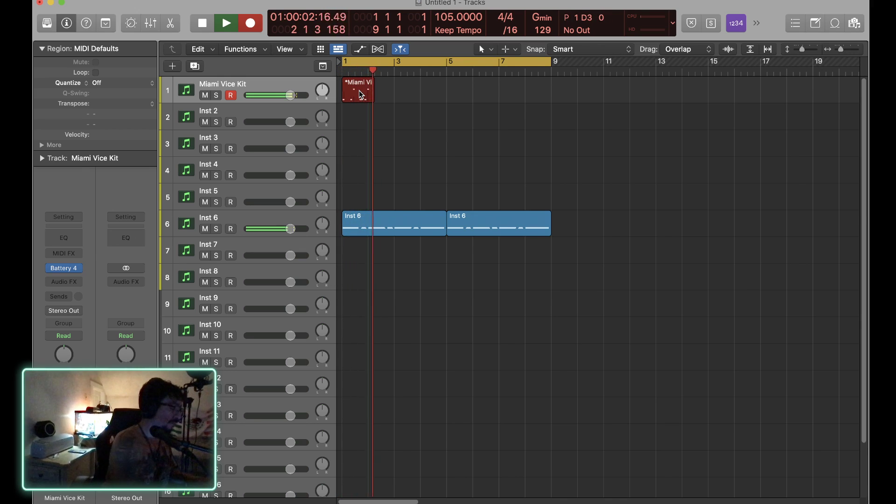
{"action": "key", "text": "space"}
{"action": "key", "text": "space"}
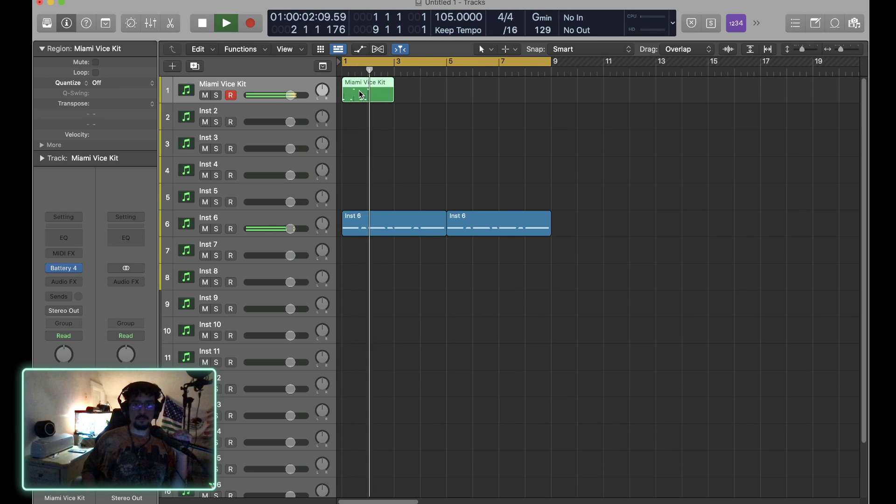
{"action": "key", "text": "space"}
{"action": "key", "text": "Delete"}
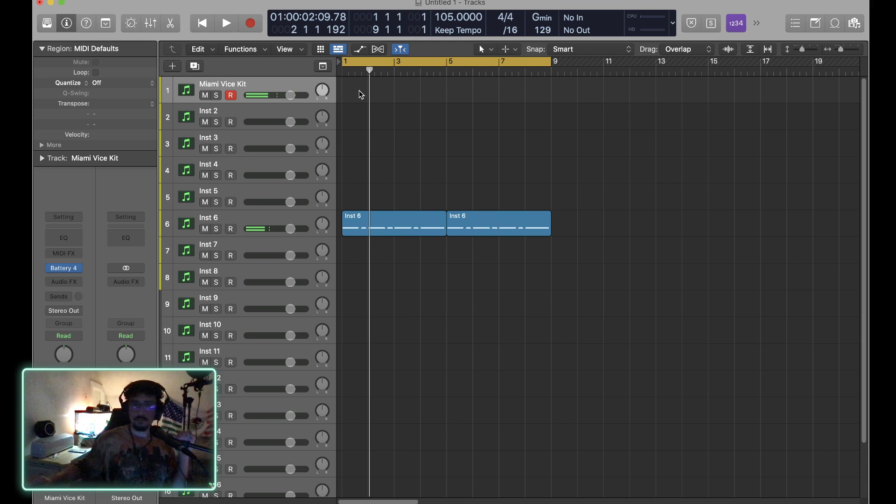
{"action": "key", "text": "r"}
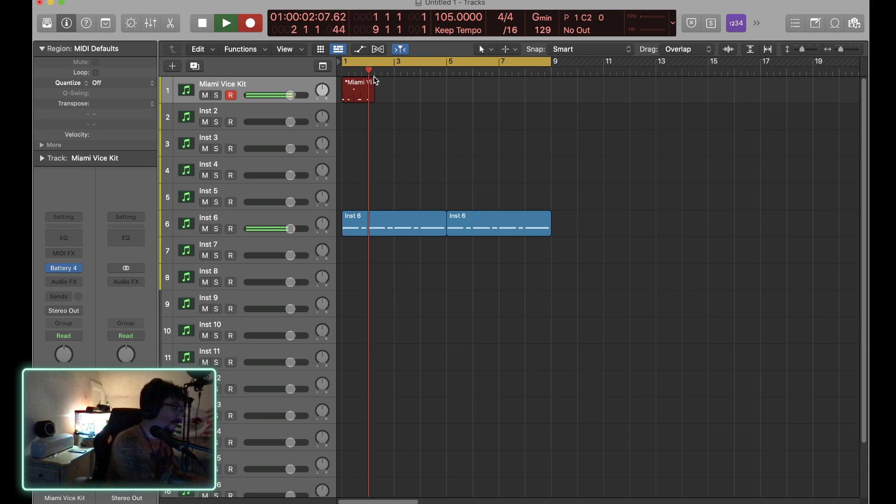
{"action": "key", "text": "space"}
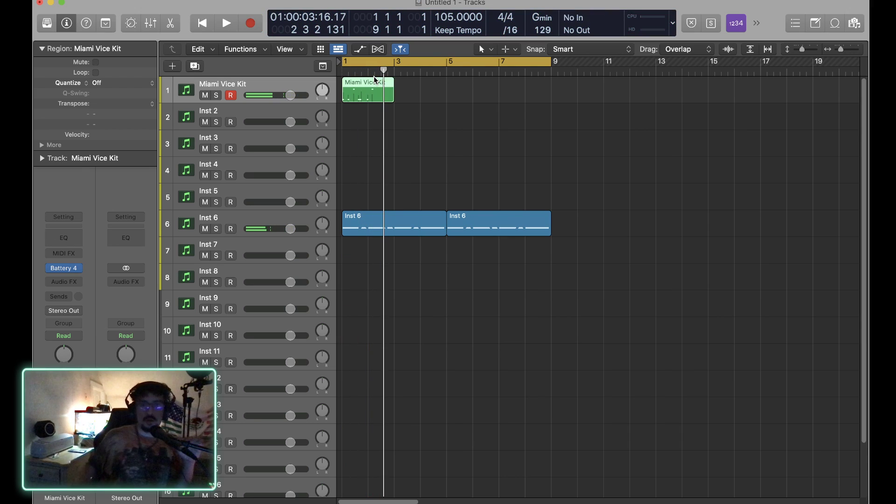
{"action": "key", "text": "Delete"}
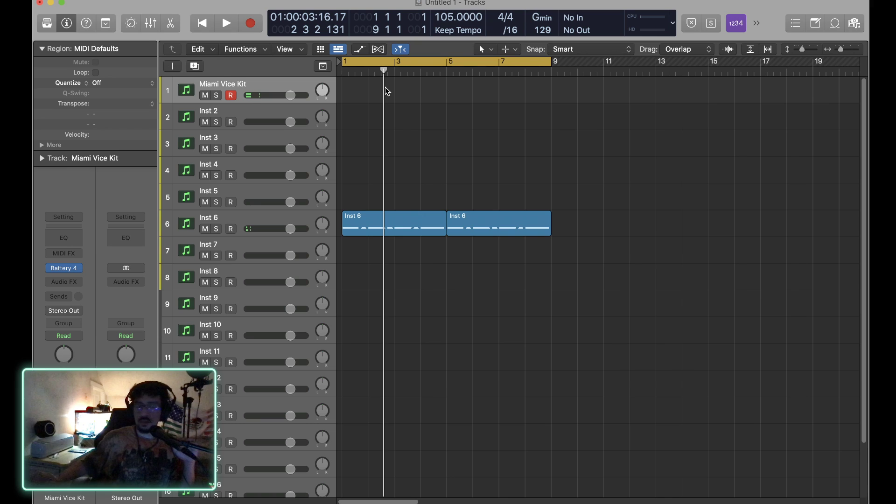
{"action": "key", "text": "r"}
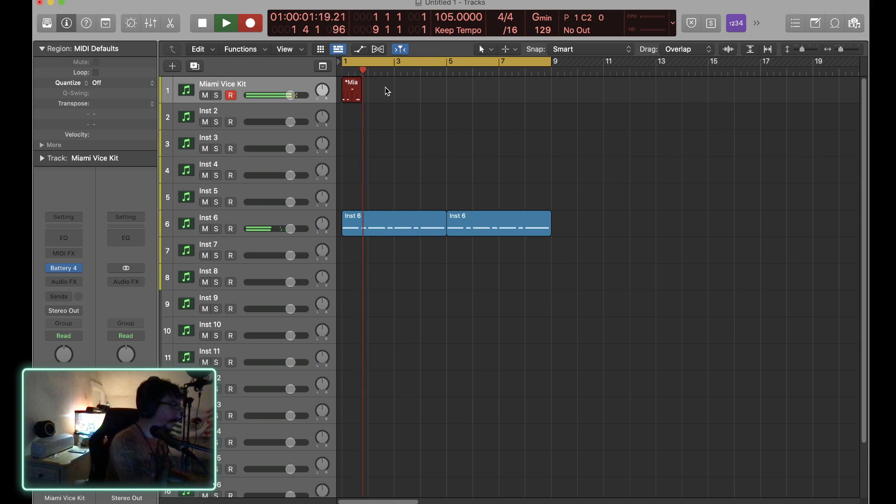
{"action": "key", "text": "space"}
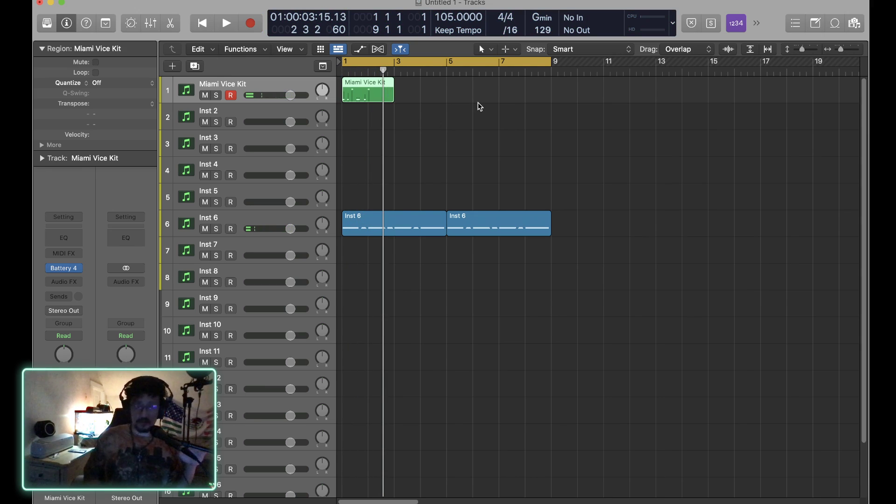
{"action": "key", "text": "Delete"}
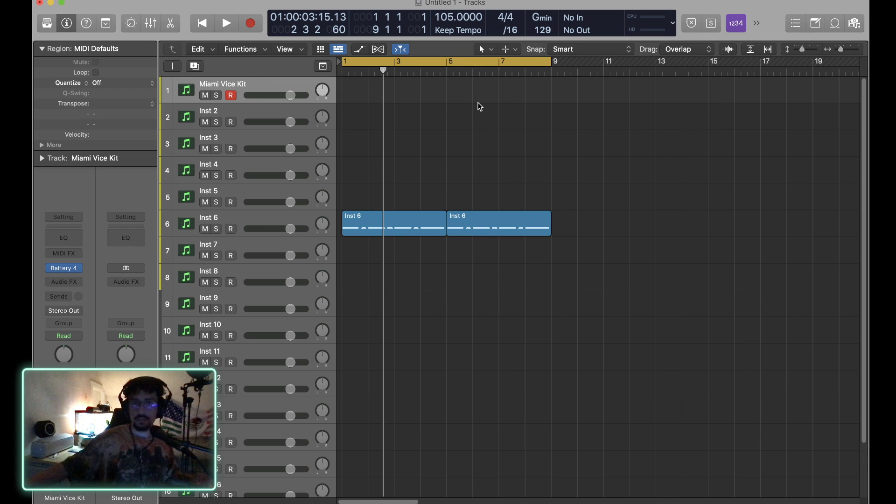
Step: Record a one-bar kick and snare pattern on the Miami Vice Kit track and play it back from bar 1
{"action": "key", "text": "r"}
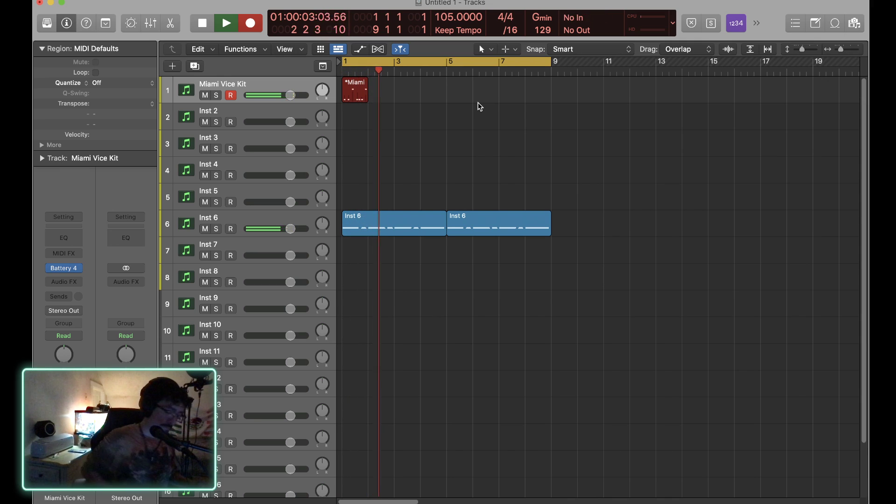
{"action": "key", "text": "space"}
{"action": "key", "text": "Return"}
{"action": "key", "text": "space"}
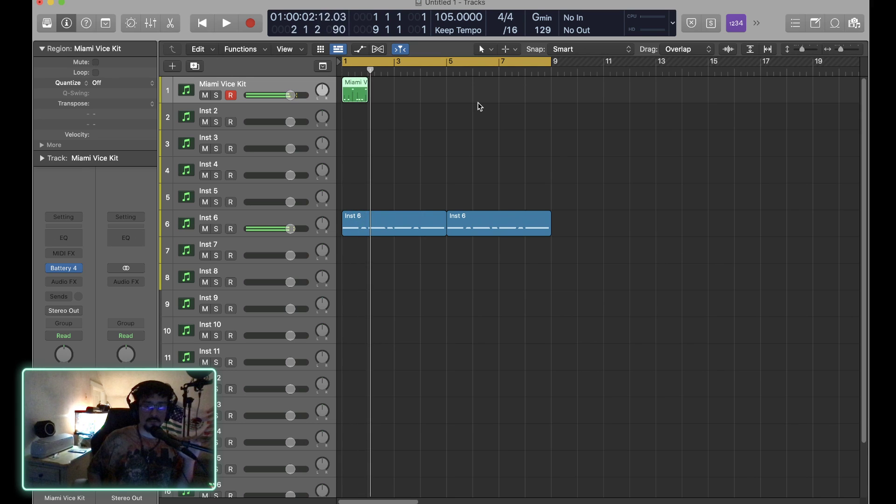
Step: Open the one-bar drum region in the Piano Roll and shift all its notes earlier to the start of bar 1
{"action": "key", "text": "super+4"}
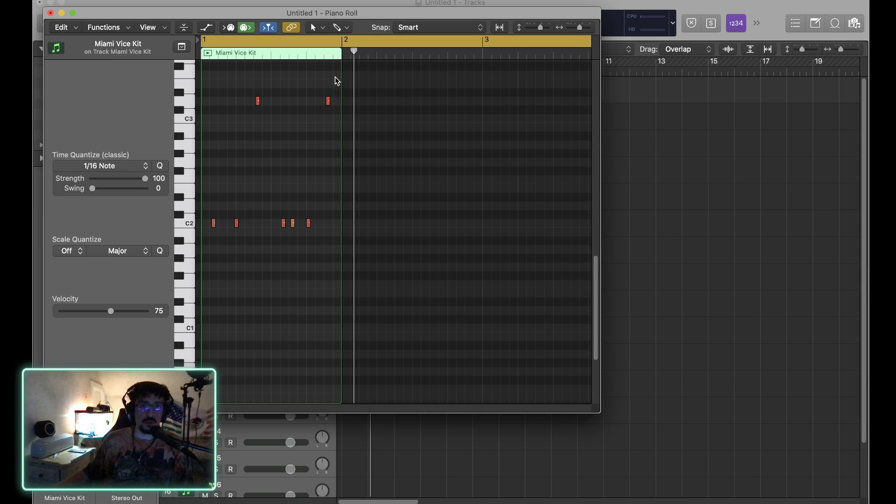
{"action": "left_click_drag", "start_coordinate": [337, 81], "coordinate": [213, 262]}
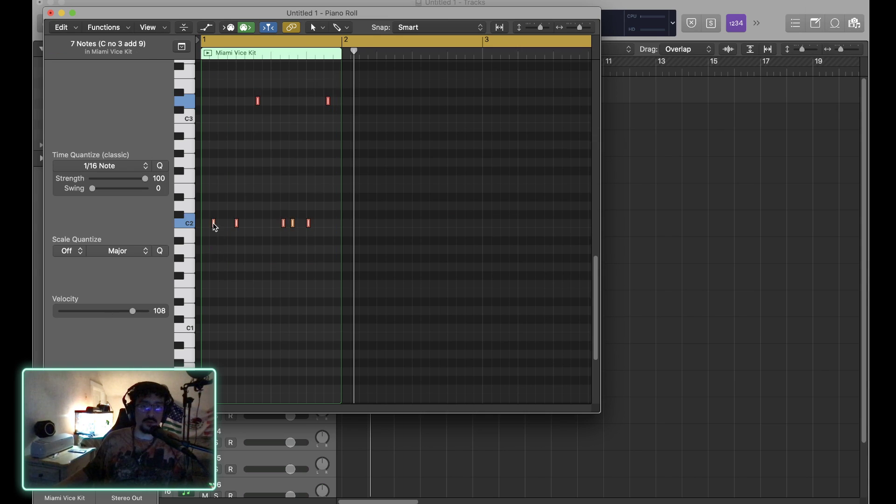
{"action": "left_click_drag", "start_coordinate": [214, 225], "coordinate": [205, 224]}
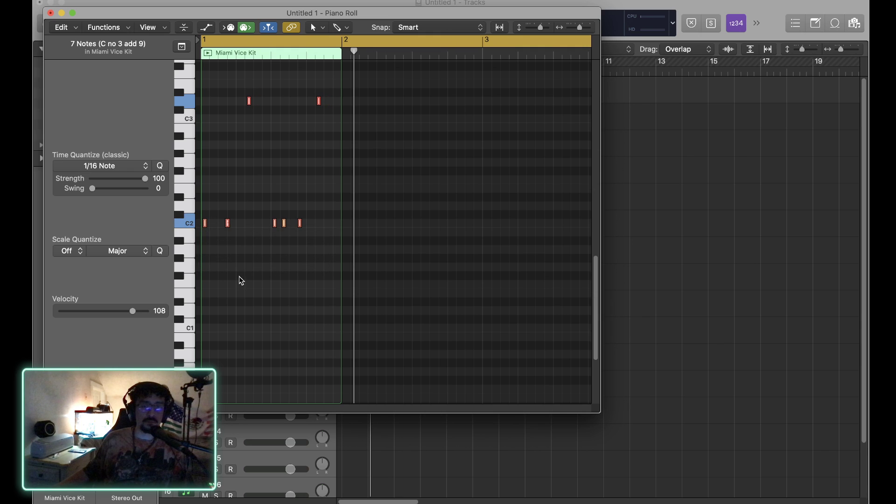
{"action": "left_click", "coordinate": [242, 281]}
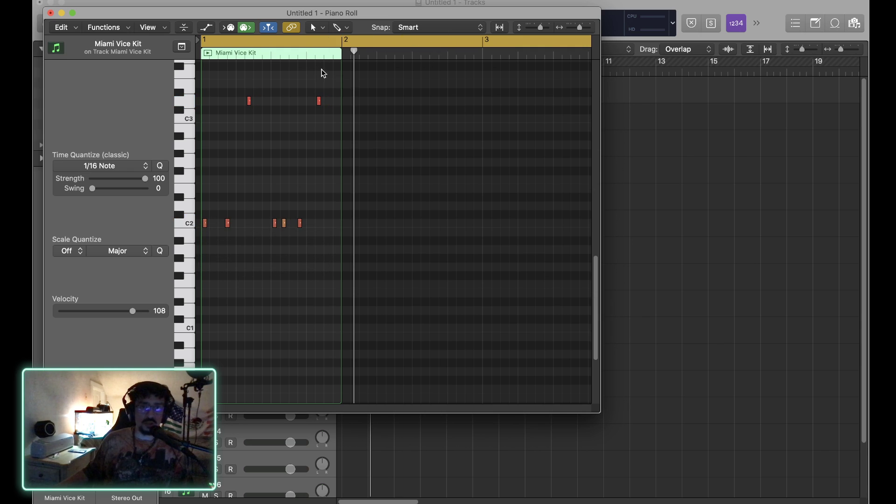
Step: Set the Piano Roll to snap notes to absolute values and review the snap options
{"action": "left_click_drag", "start_coordinate": [332, 78], "coordinate": [249, 274]}
{"action": "left_click", "coordinate": [249, 274]}
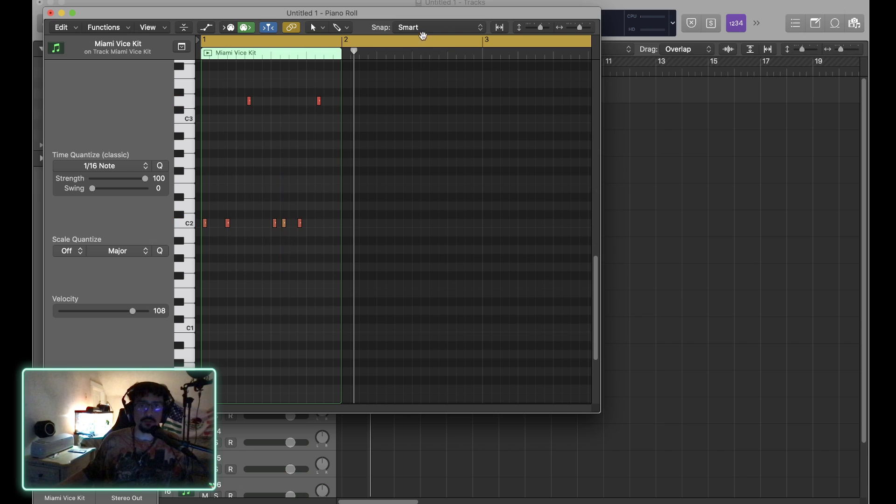
{"action": "left_click", "coordinate": [424, 34]}
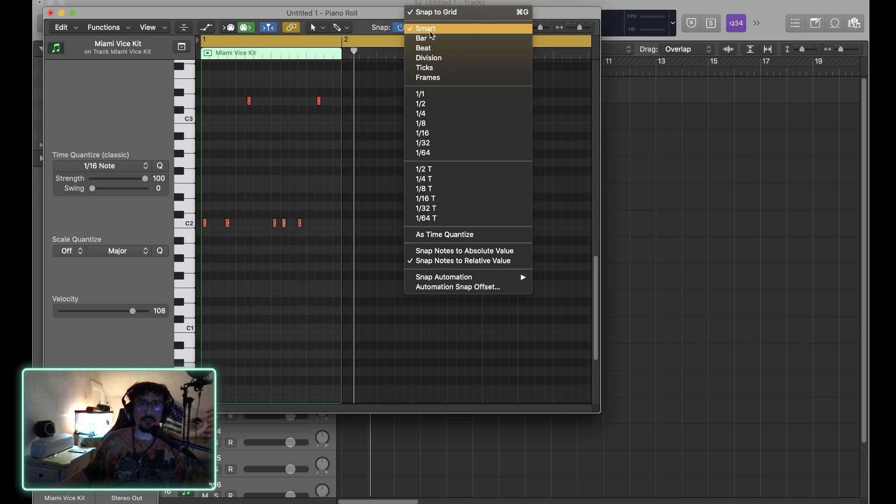
{"action": "left_click", "coordinate": [475, 251]}
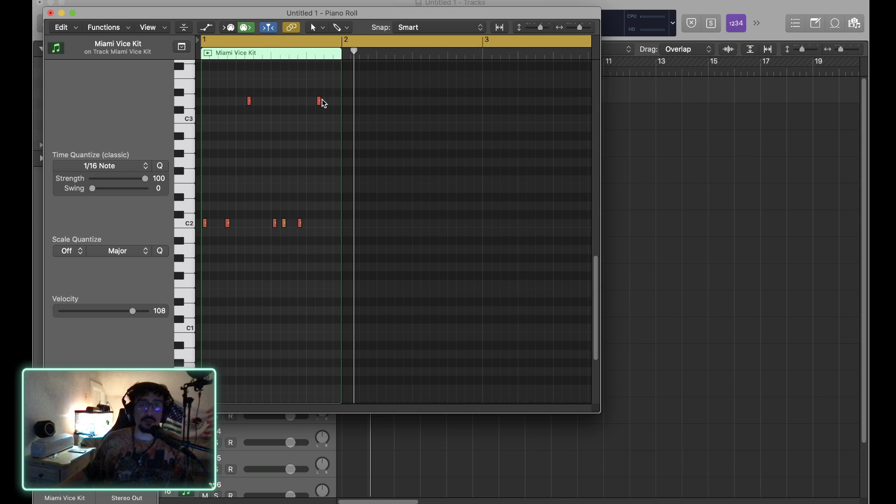
{"action": "left_click_drag", "start_coordinate": [329, 80], "coordinate": [281, 287]}
{"action": "left_click", "coordinate": [441, 29]}
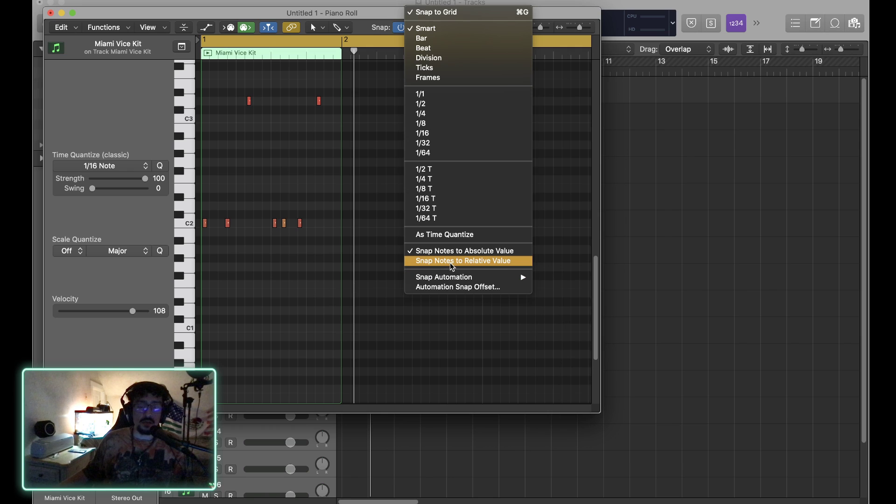
{"action": "mouse_move", "coordinate": [481, 283]}
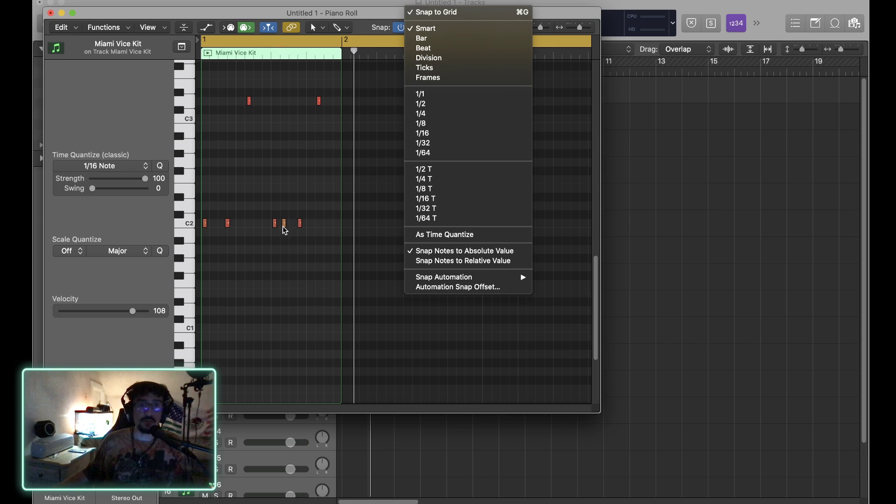
{"action": "left_click", "coordinate": [288, 262]}
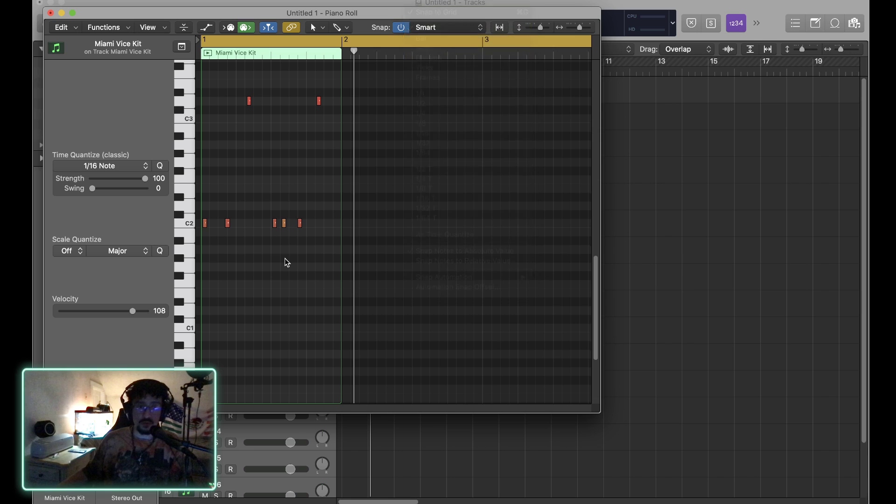
Step: Snap notes to relative values, move both D3 snare notes one sixteenth earlier, and play the pattern
{"action": "scroll", "coordinate": [288, 262], "scroll_direction": "up", "scroll_amount": 10}
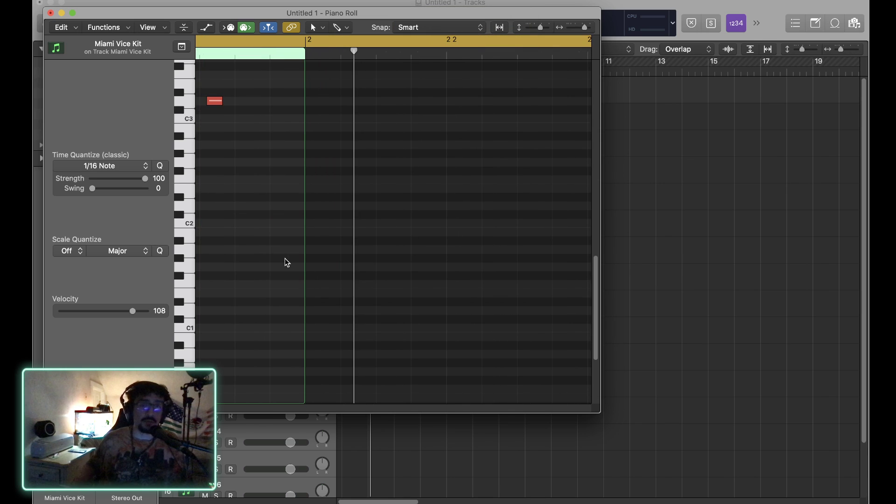
{"action": "scroll", "coordinate": [340, 272], "scroll_direction": "left", "scroll_amount": 5}
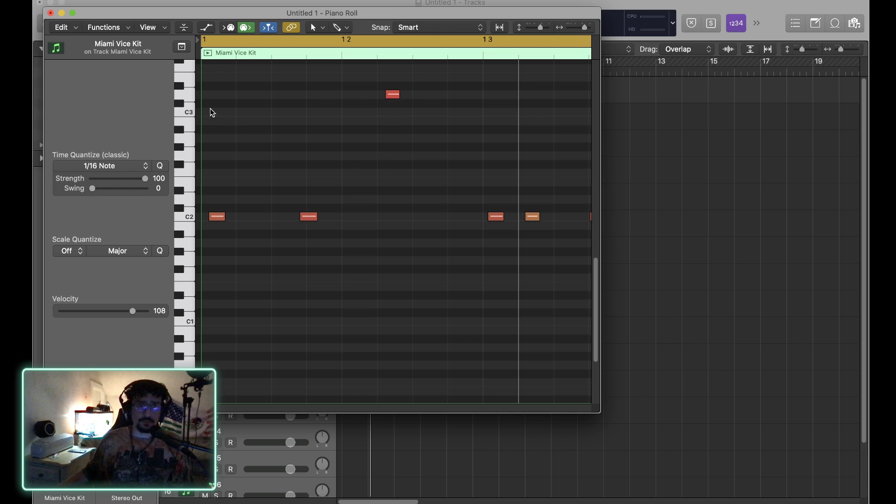
{"action": "left_click", "coordinate": [187, 96]}
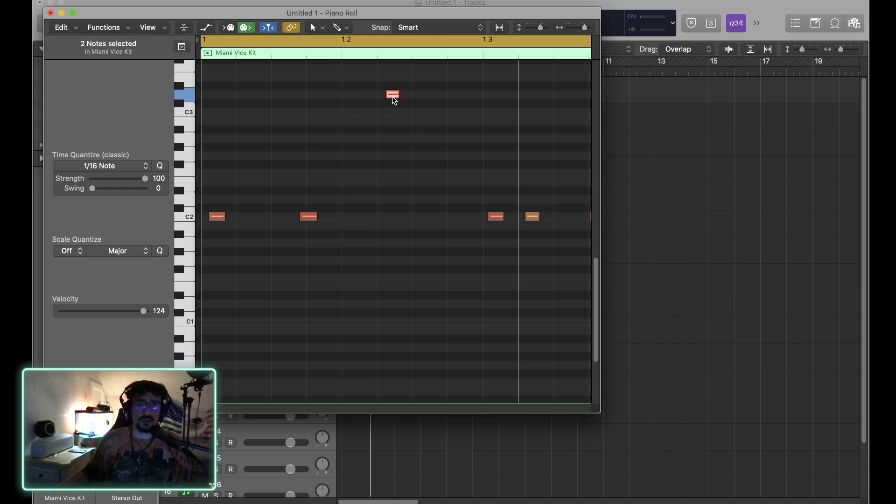
{"action": "left_click", "coordinate": [442, 132]}
{"action": "left_click", "coordinate": [436, 27]}
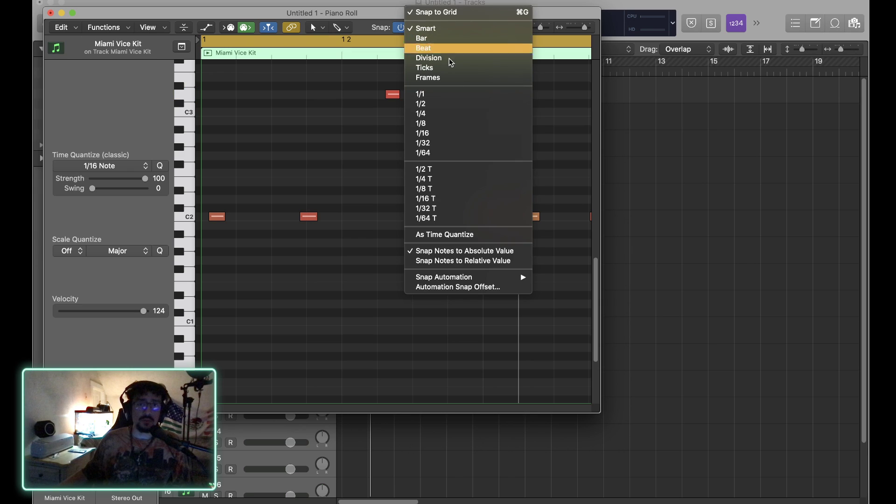
{"action": "left_click", "coordinate": [463, 260]}
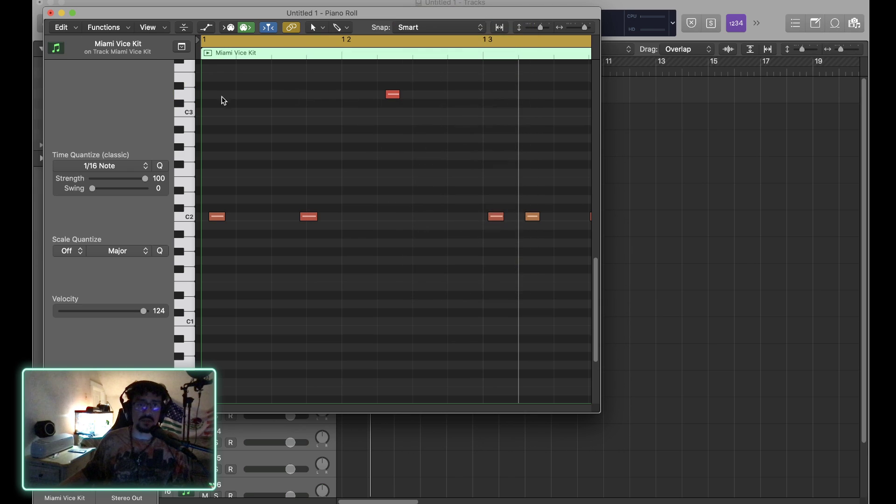
{"action": "left_click", "coordinate": [189, 95]}
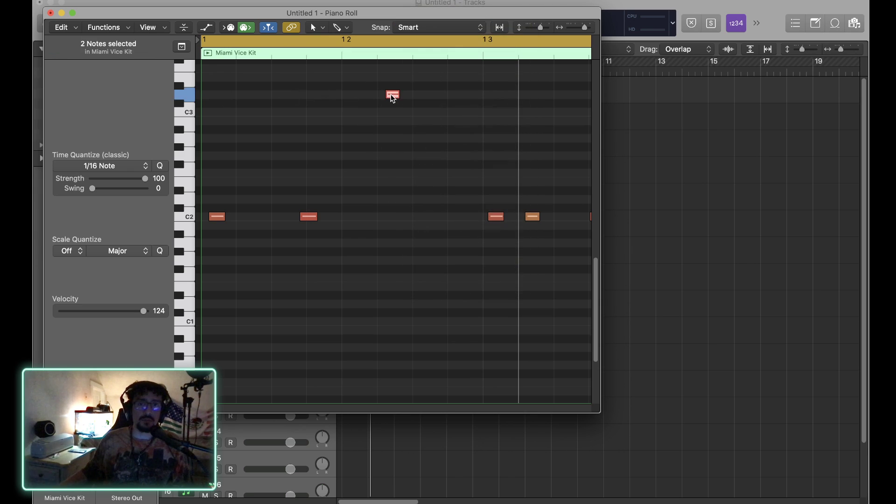
{"action": "left_click_drag", "start_coordinate": [393, 97], "coordinate": [357, 96]}
{"action": "key", "text": "space"}
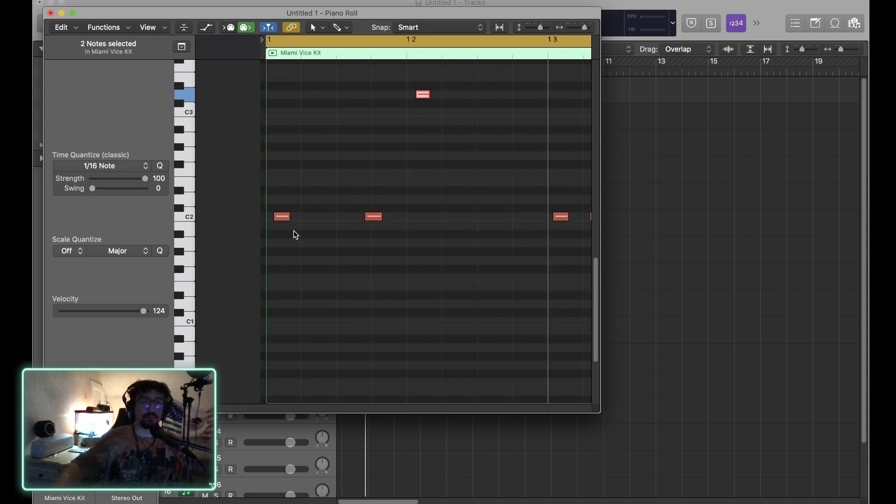
Step: Switch to snapping notes to absolute values, quantize all C2 kick notes to 1/16, and play the result
{"action": "left_click", "coordinate": [180, 221]}
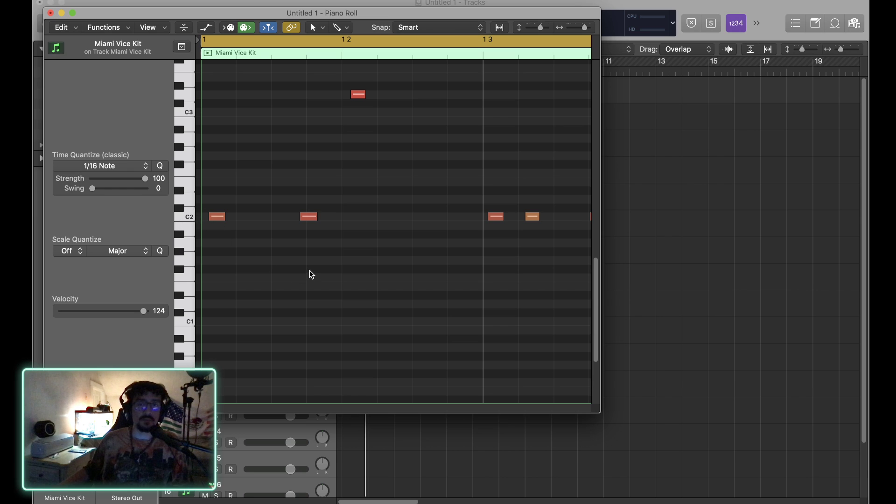
{"action": "left_click", "coordinate": [439, 30]}
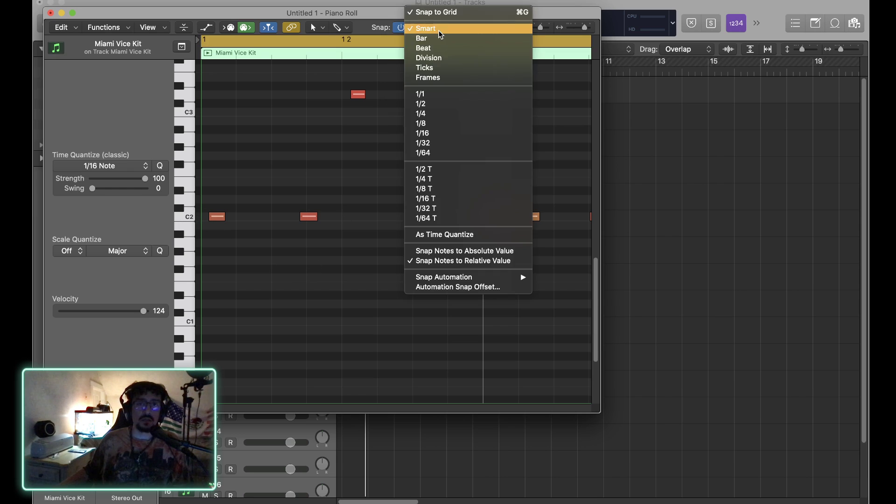
{"action": "left_click", "coordinate": [464, 251]}
{"action": "left_click", "coordinate": [189, 217]}
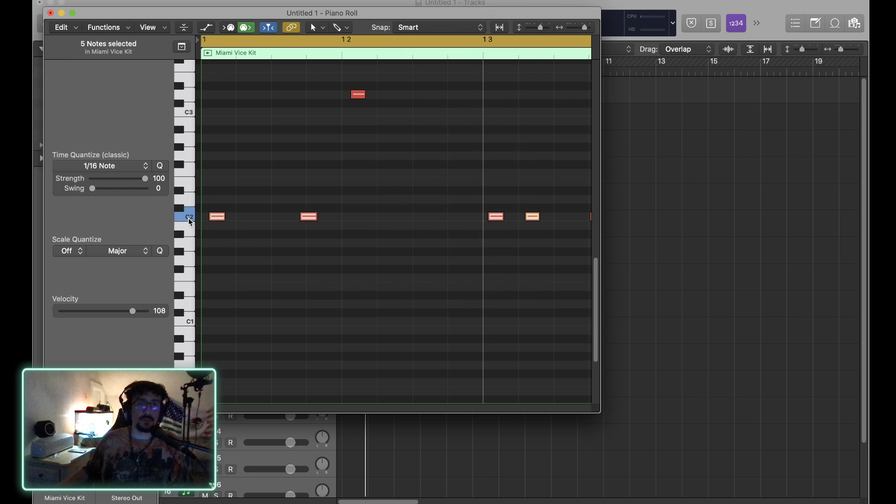
{"action": "key", "text": "q"}
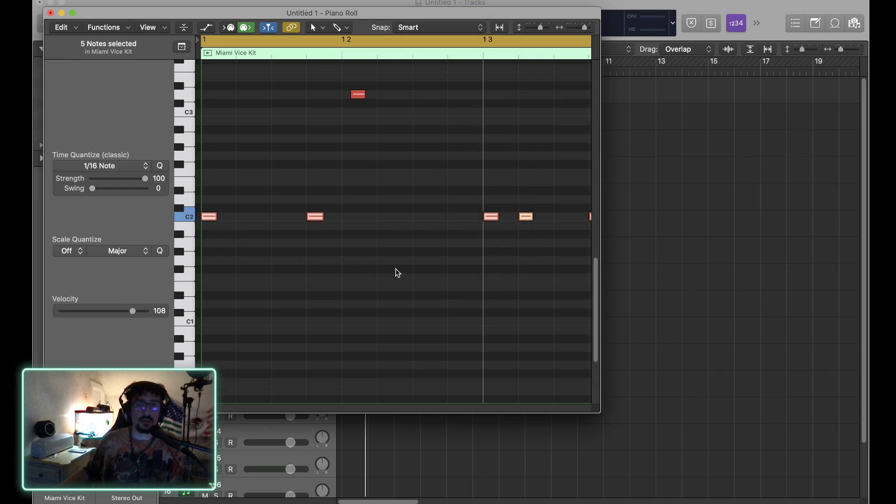
{"action": "key", "text": "space"}
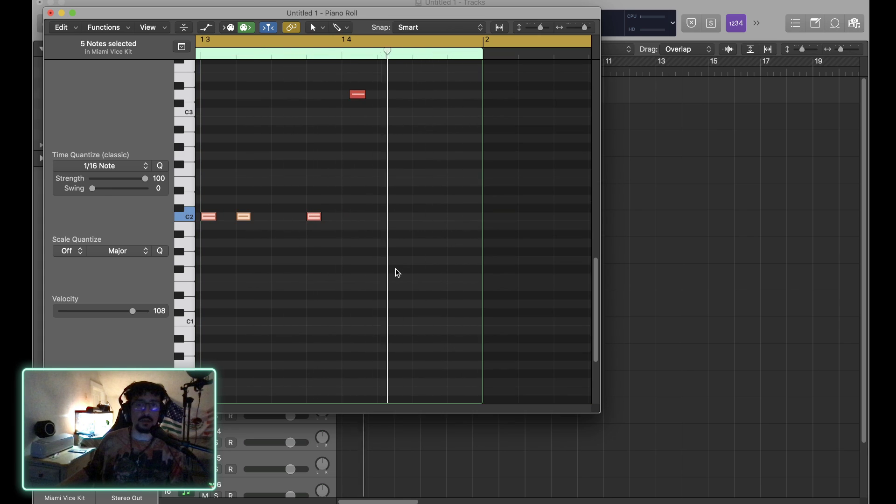
Step: Move the second C2 kick in beat 3 one sixteenth later, comparing playback with its original position
{"action": "left_click", "coordinate": [341, 294]}
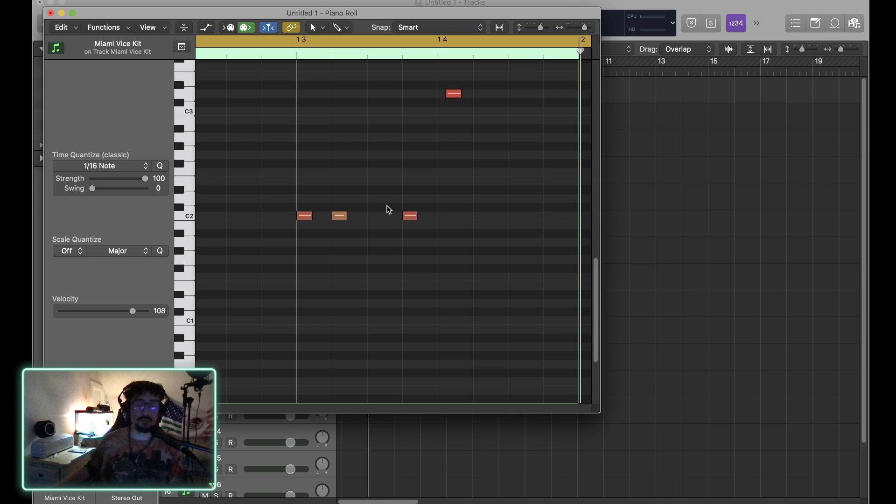
{"action": "left_click_drag", "start_coordinate": [342, 217], "coordinate": [377, 217]}
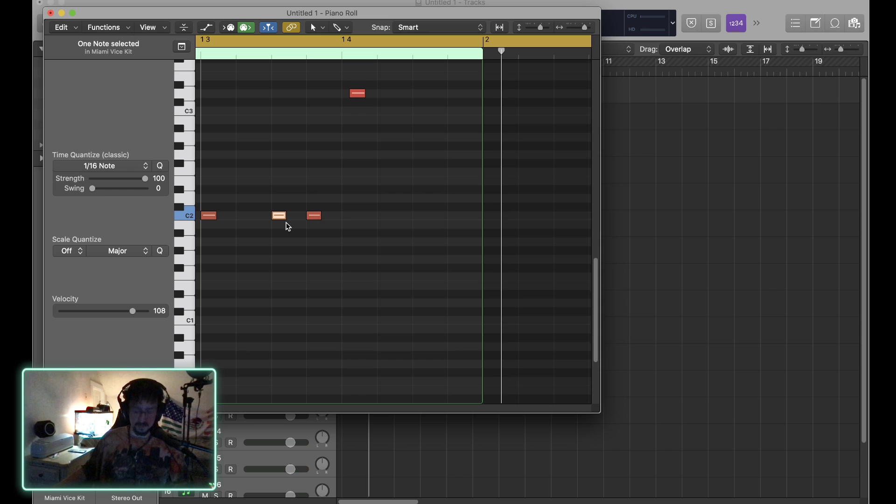
{"action": "key", "text": "space"}
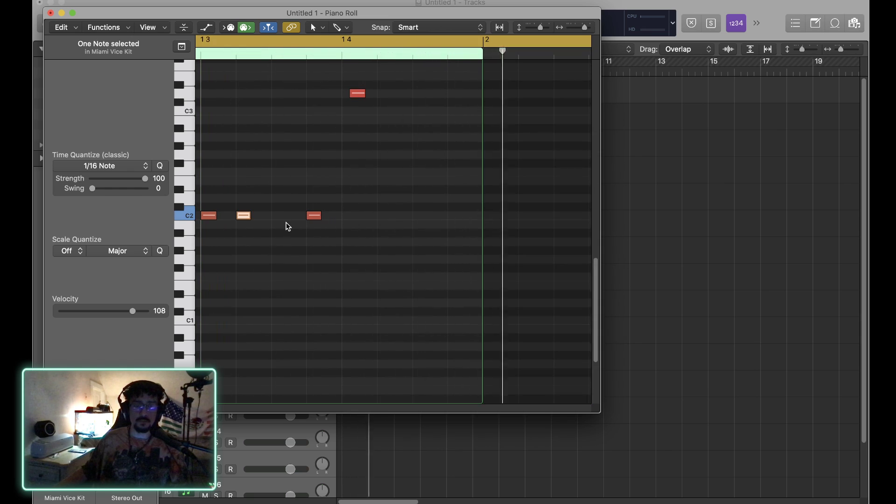
{"action": "key", "text": "space"}
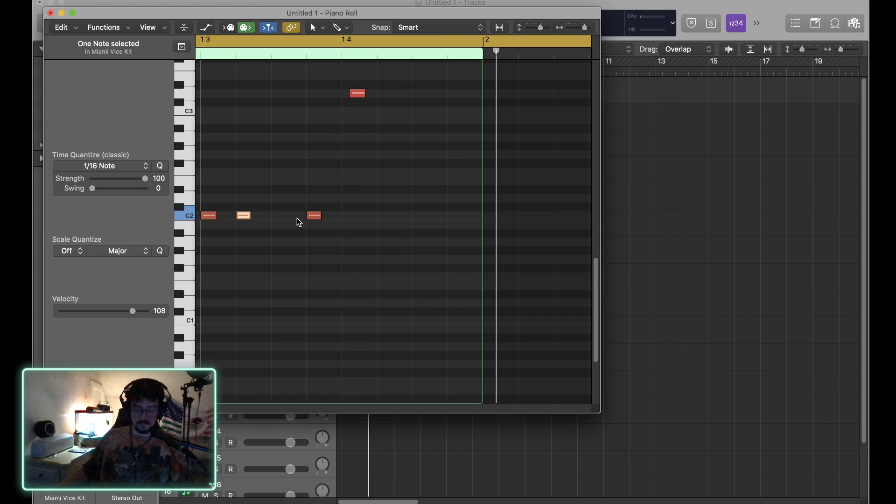
{"action": "key", "text": "alt+Right"}
{"action": "key", "text": "space"}
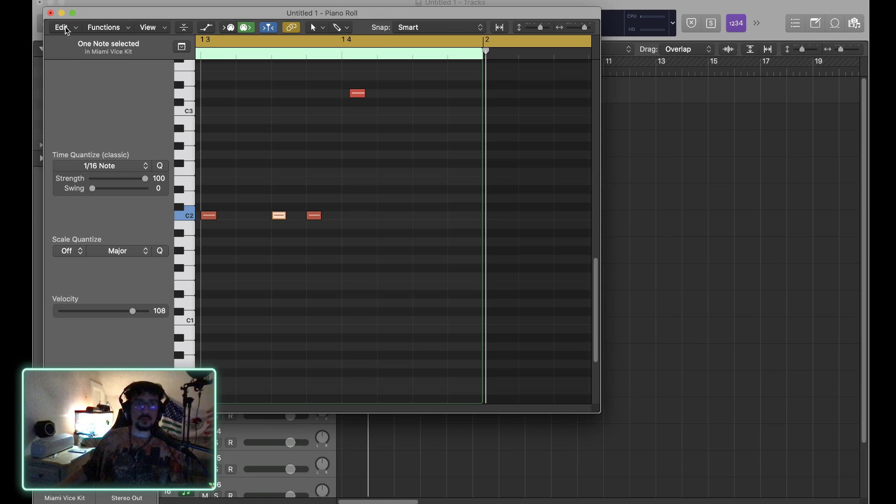
Step: Close the Piano Roll and repeat the one-bar Miami Vice Kit region seven times to fill bars 1 to 8
{"action": "left_click", "coordinate": [51, 13]}
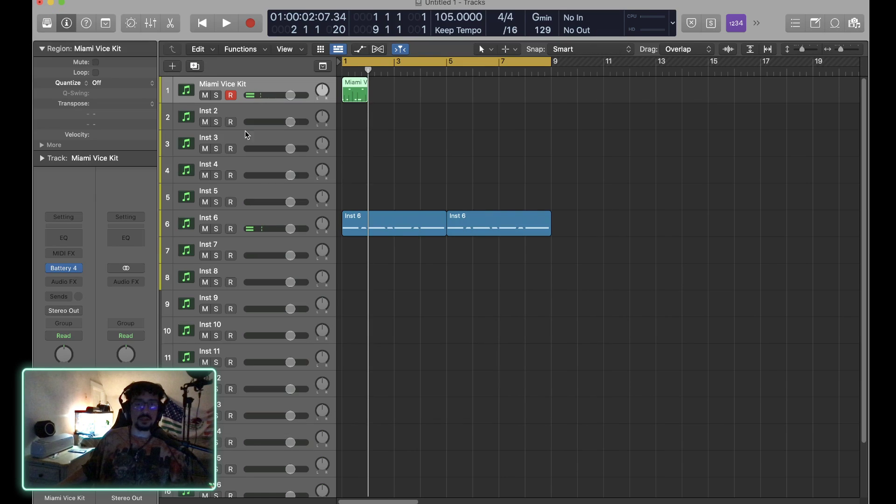
{"action": "left_click", "coordinate": [443, 155]}
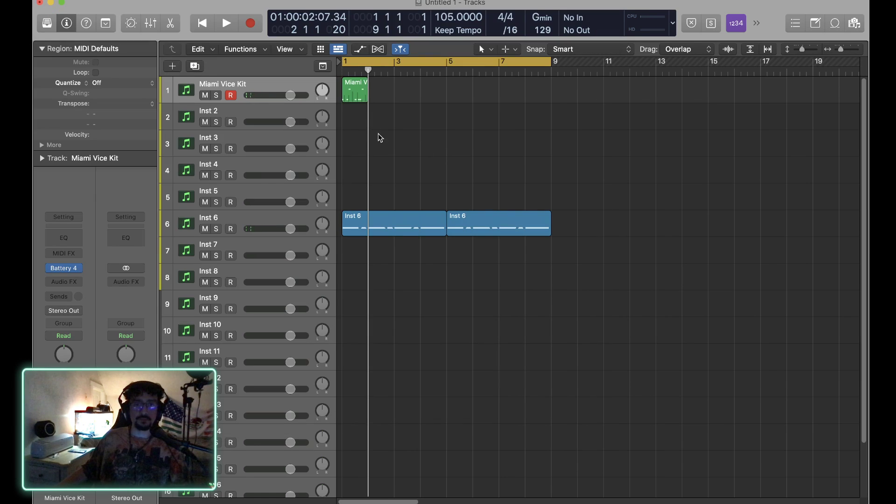
{"action": "left_click", "coordinate": [353, 98]}
{"action": "key", "text": "super+r"}
{"action": "key", "text": "super+r"}
{"action": "key", "text": "super+r"}
{"action": "key", "text": "super+r"}
{"action": "key", "text": "super+r"}
{"action": "key", "text": "super+r"}
{"action": "key", "text": "super+r"}
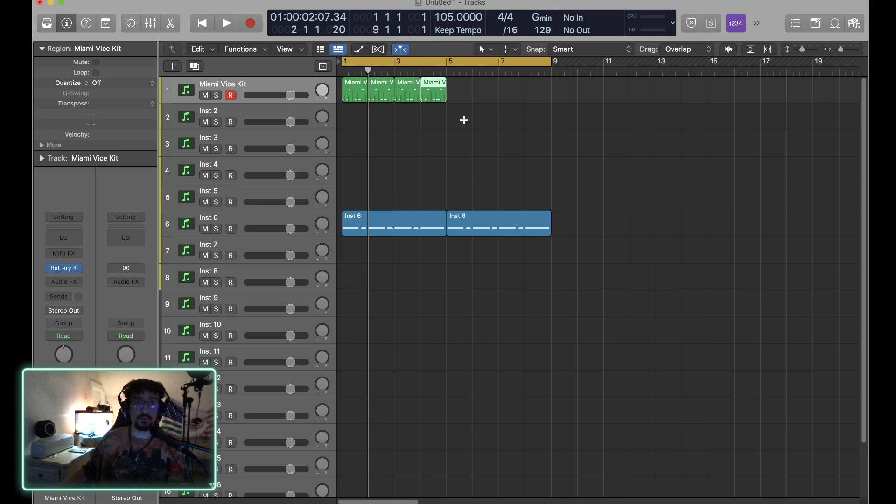
{"action": "left_click", "coordinate": [419, 134]}
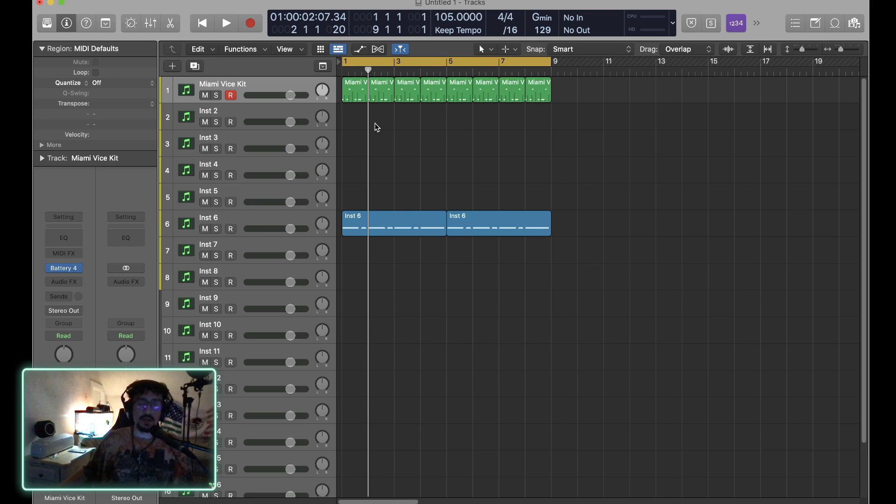
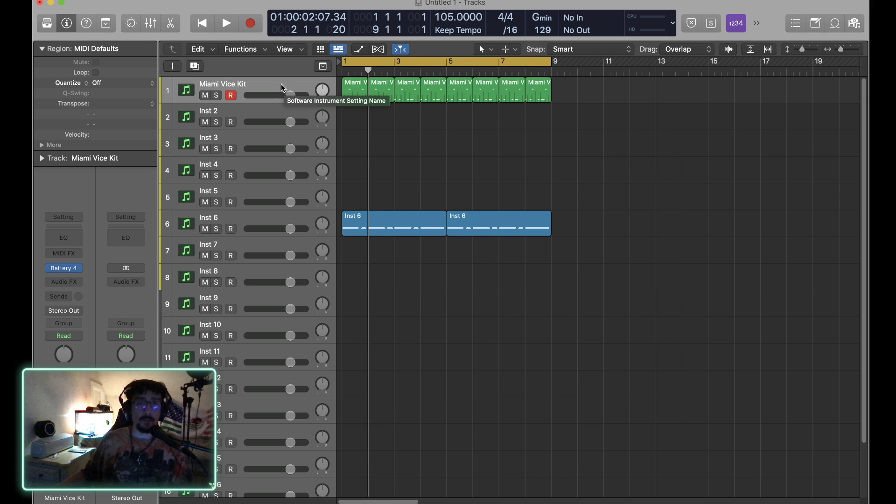
Step: Play the eight Miami Vice Kit regions with the piano, and join them into one eight-bar region
{"action": "left_click", "coordinate": [272, 86]}
{"action": "left_click", "coordinate": [385, 140]}
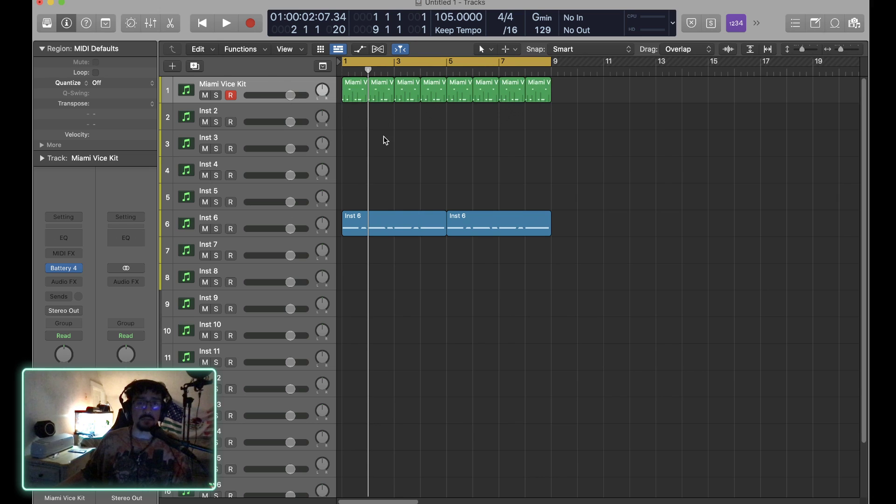
{"action": "left_click", "coordinate": [287, 92]}
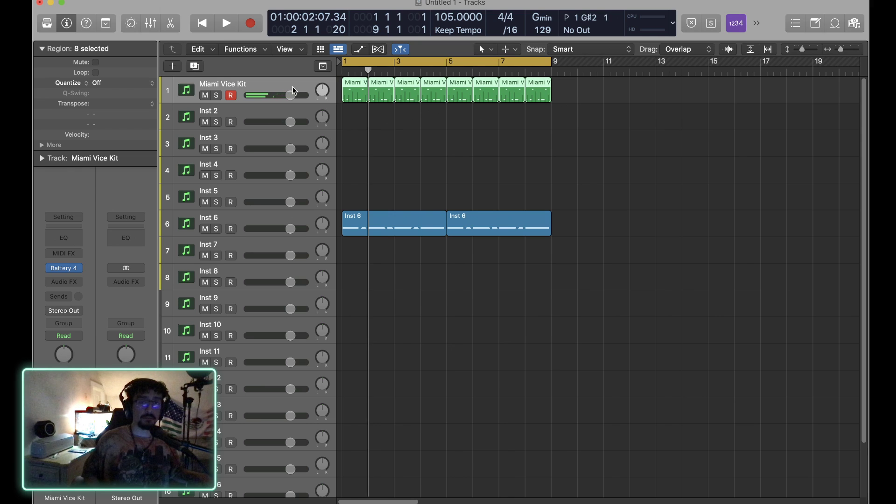
{"action": "key", "text": "space"}
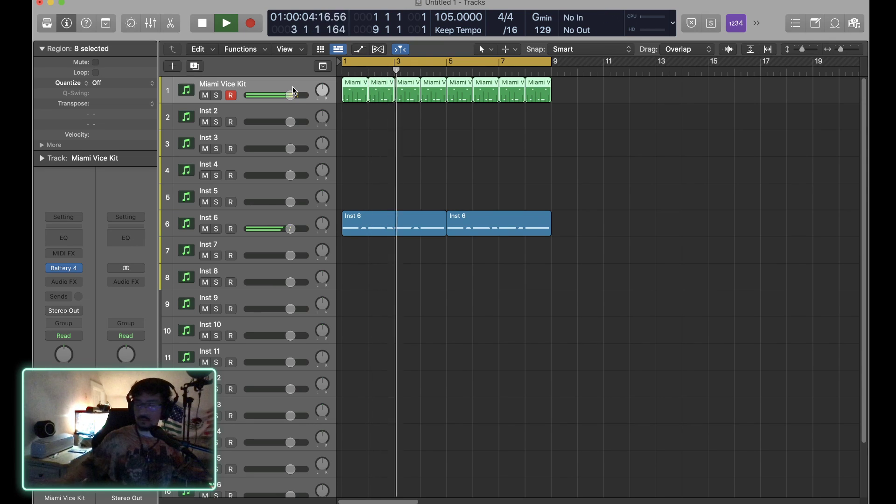
{"action": "key", "text": "k"}
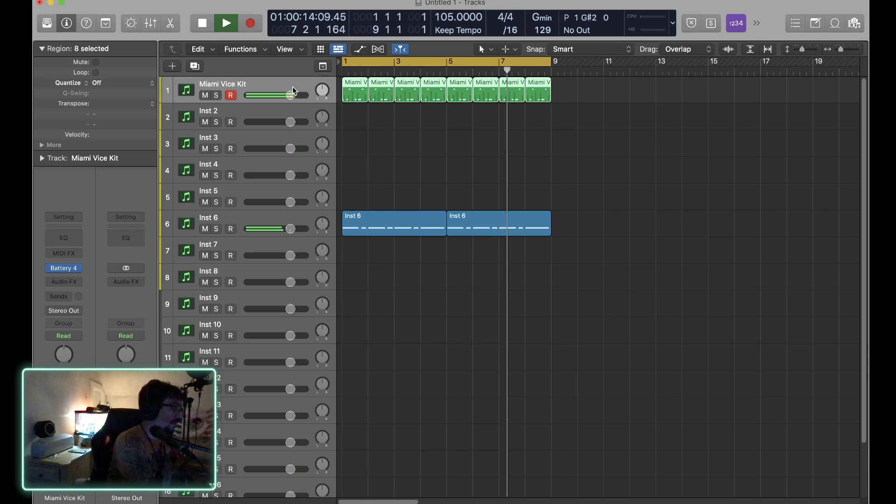
{"action": "key", "text": "space"}
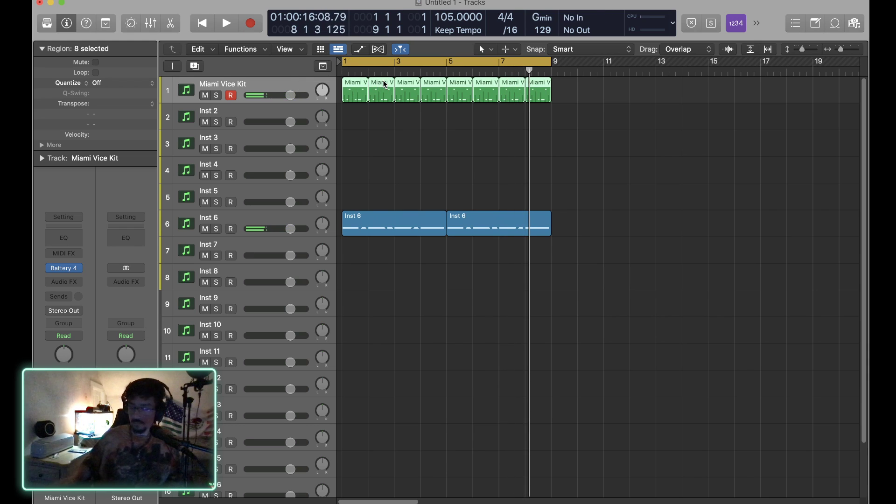
{"action": "left_click_drag", "start_coordinate": [568, 85], "coordinate": [356, 86]}
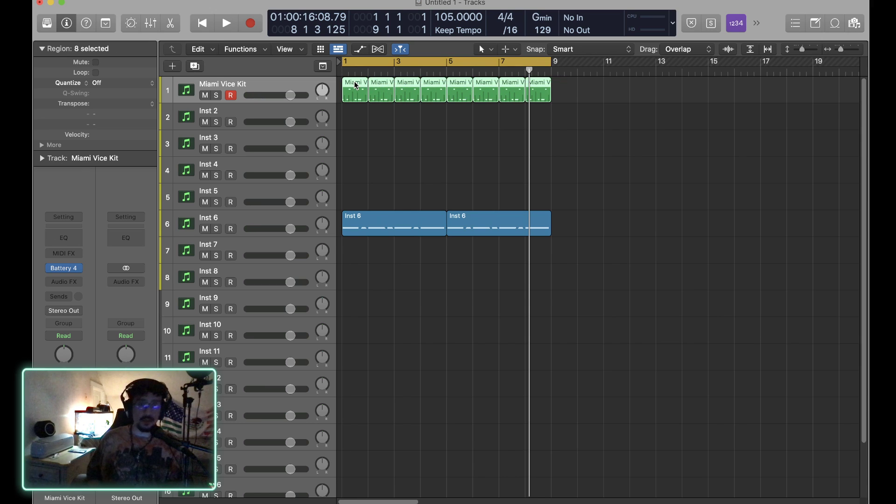
{"action": "key", "text": "super+j"}
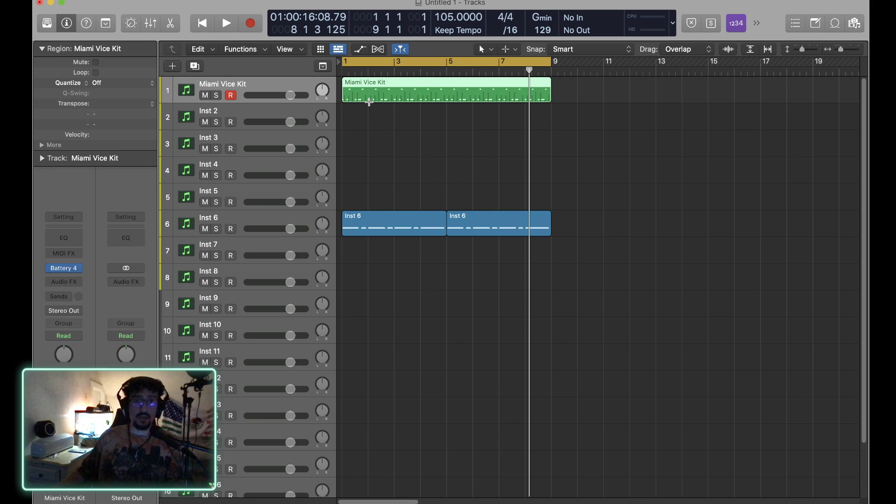
Step: Open the Miami Vice Kit region in the Piano Roll, record a one-bar run of G#2 notes from bar 1, and play it back
{"action": "double_click", "coordinate": [369, 101]}
{"action": "left_click", "coordinate": [500, 27]}
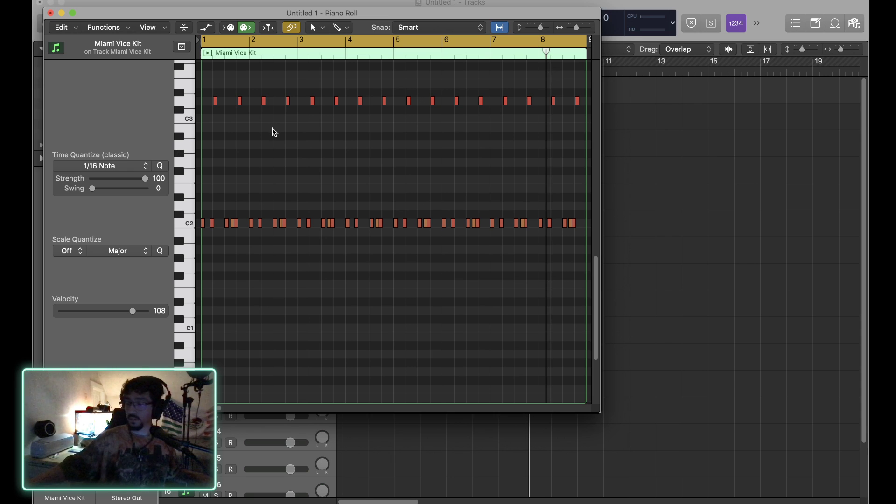
{"action": "key", "text": "Return"}
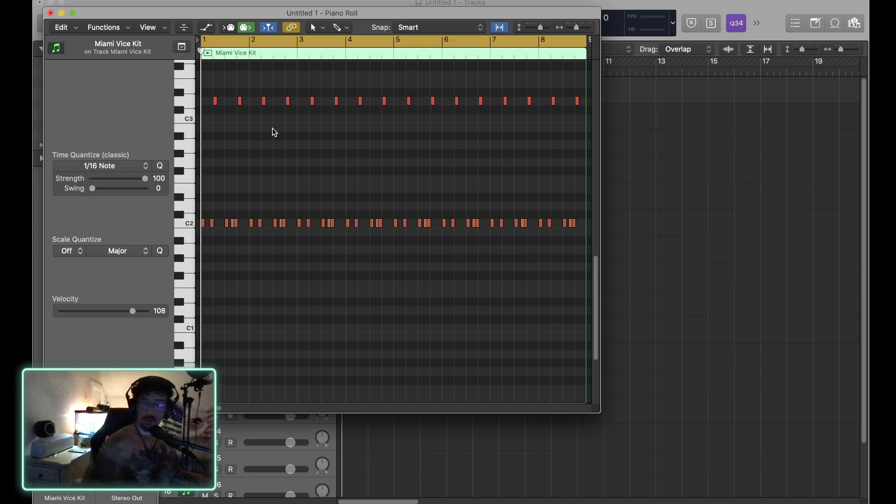
{"action": "key", "text": "r"}
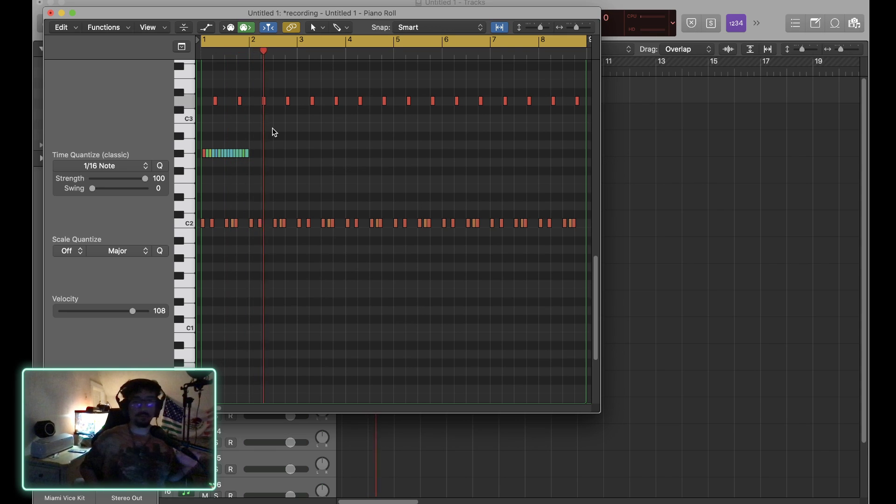
{"action": "key", "text": "space"}
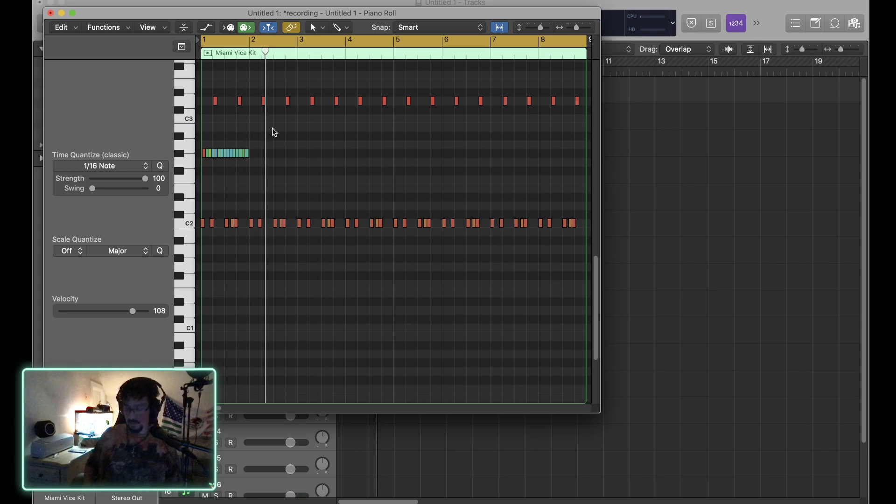
{"action": "key", "text": "space"}
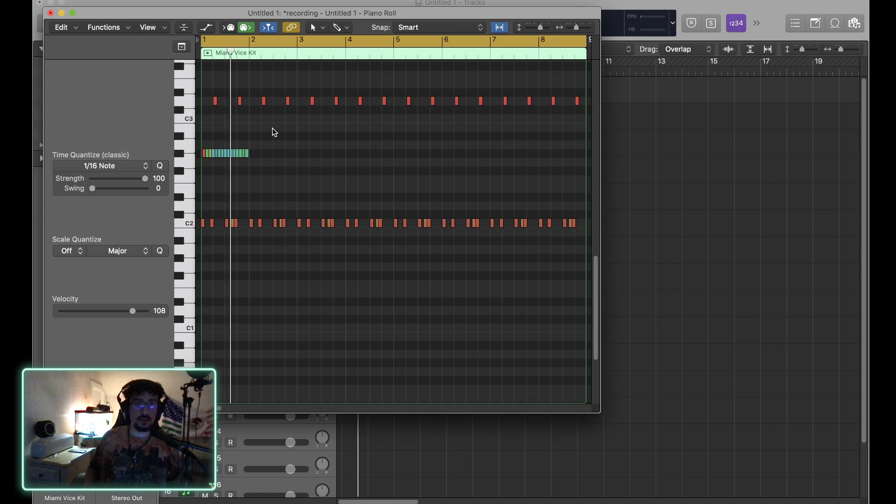
{"action": "key", "text": "space"}
{"action": "key", "text": "space"}
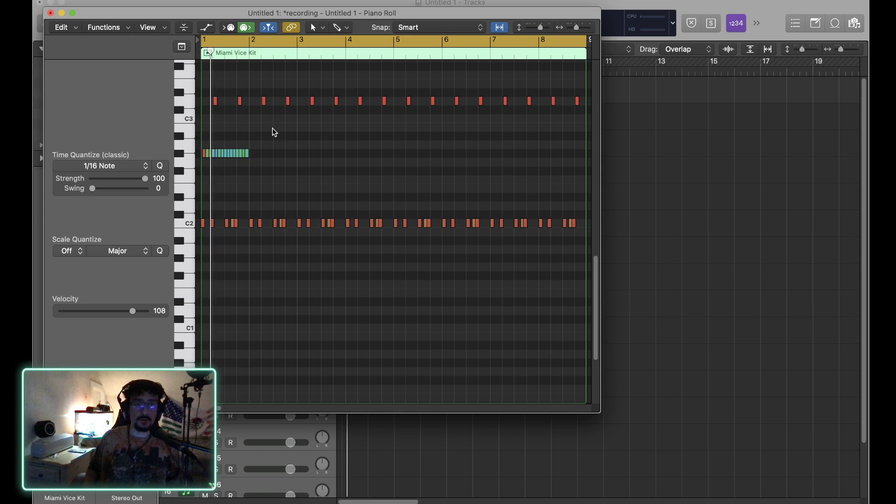
Step: Quantize all recorded G#2 notes to 1/16
{"action": "key", "text": "super+Right"}
{"action": "key", "text": "super+Right"}
{"action": "key", "text": "super+Right"}
{"action": "scroll", "coordinate": [272, 128], "scroll_direction": "left", "scroll_amount": 2}
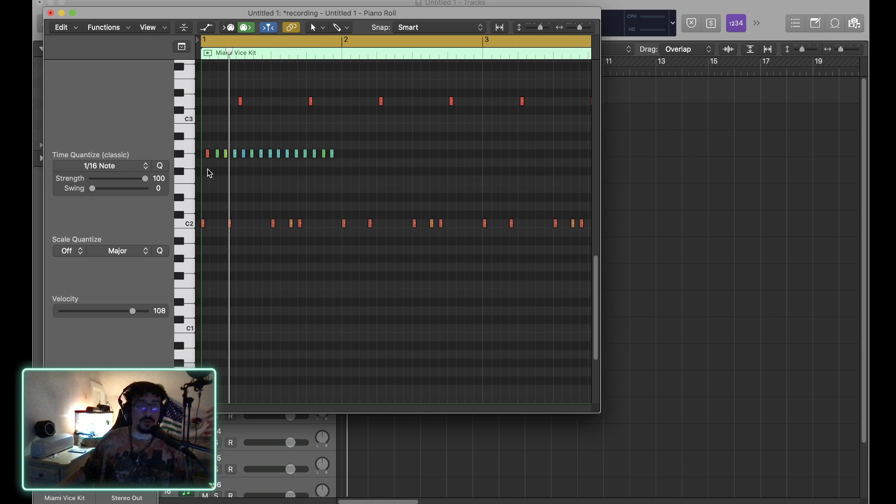
{"action": "left_click", "coordinate": [180, 157]}
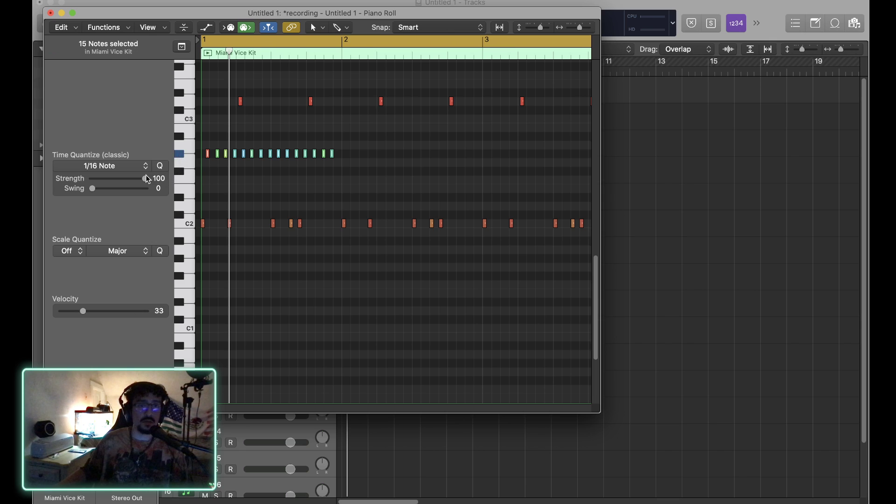
{"action": "left_click", "coordinate": [160, 166]}
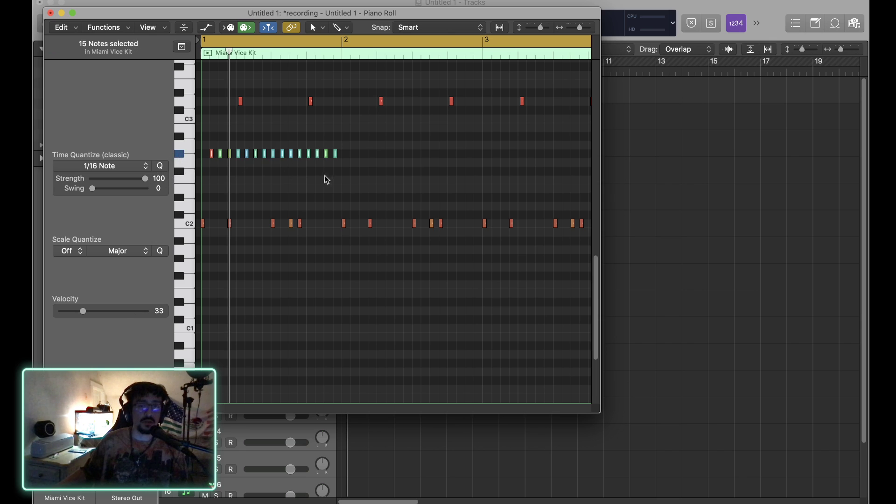
{"action": "left_click", "coordinate": [290, 175]}
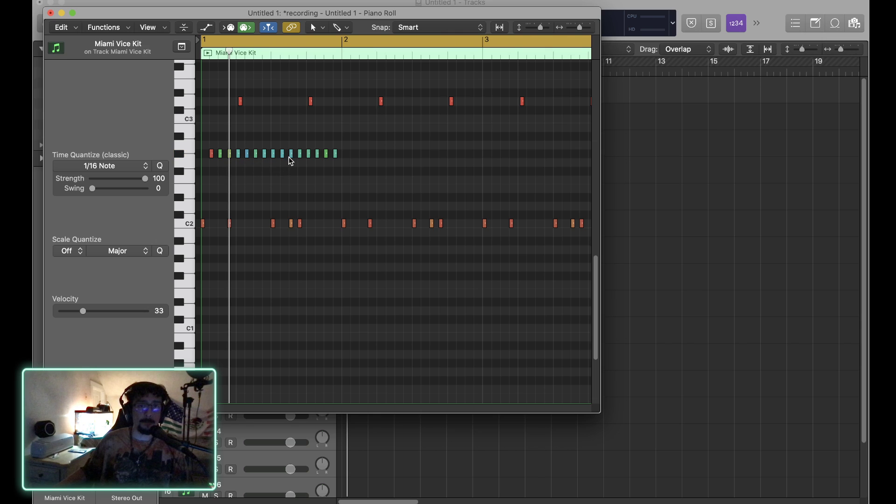
Step: Copy the last G#2 note to position 1 1 1 1 and select all the G#2 notes
{"action": "mouse_move", "coordinate": [337, 155]}
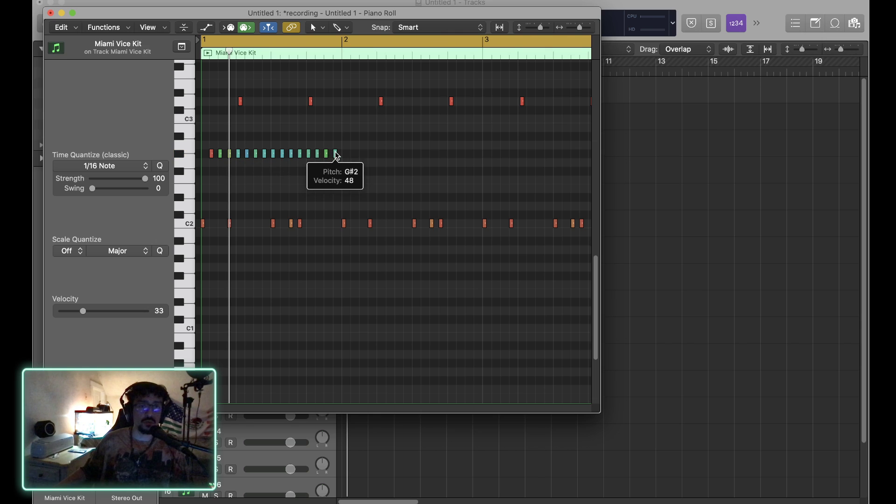
{"action": "left_click_drag", "start_coordinate": [337, 155], "coordinate": [205, 151]}
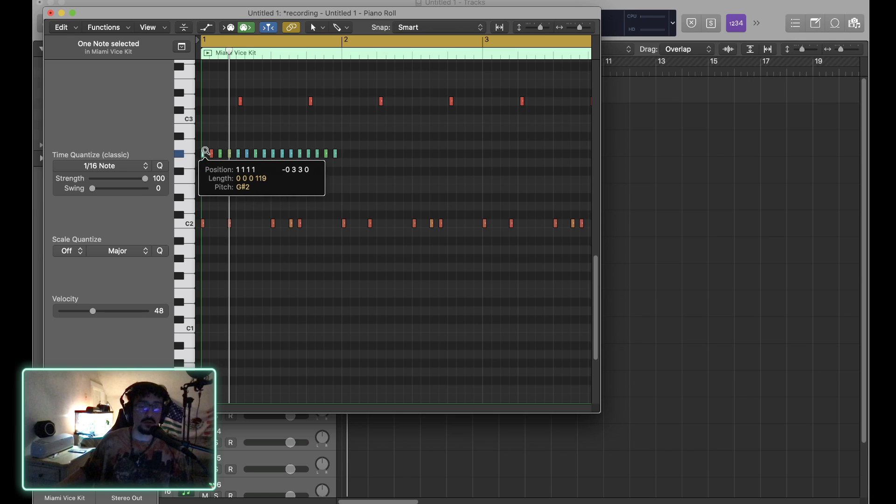
{"action": "left_click", "coordinate": [279, 178]}
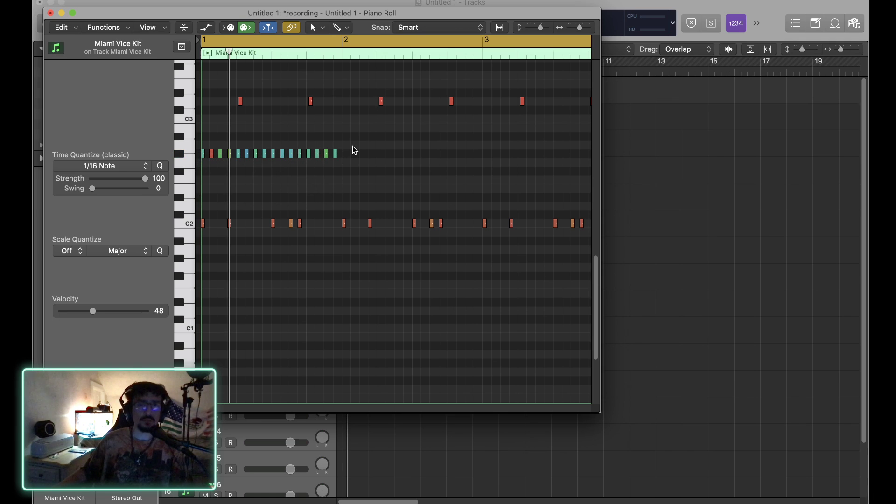
{"action": "left_click", "coordinate": [186, 158]}
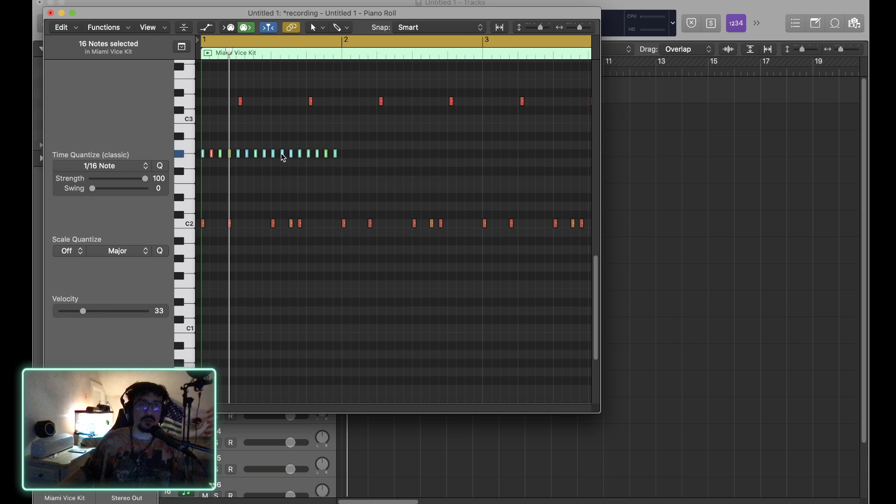
Step: Try to repeat the selected one-bar G#2 pattern through bar 8
{"action": "key", "text": "super+Left"}
{"action": "key", "text": "super+Left"}
{"action": "key", "text": "super+Left"}
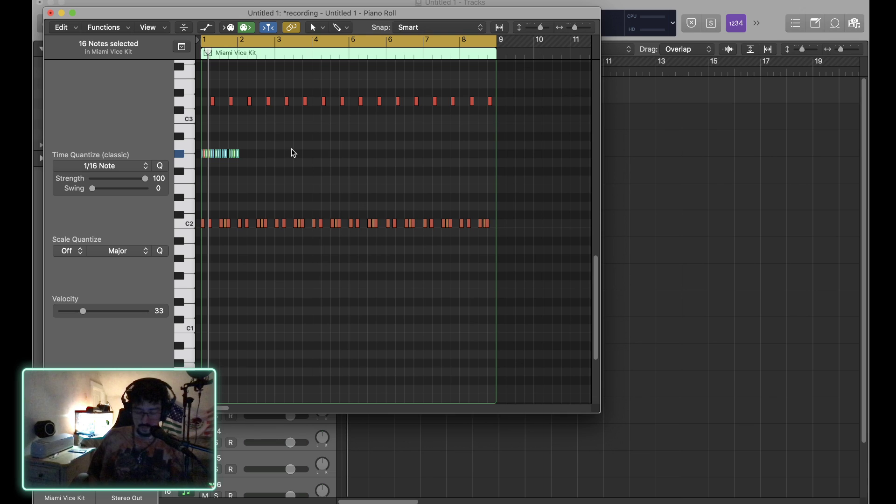
{"action": "key", "text": "super+r"}
{"action": "key", "text": "super+r"}
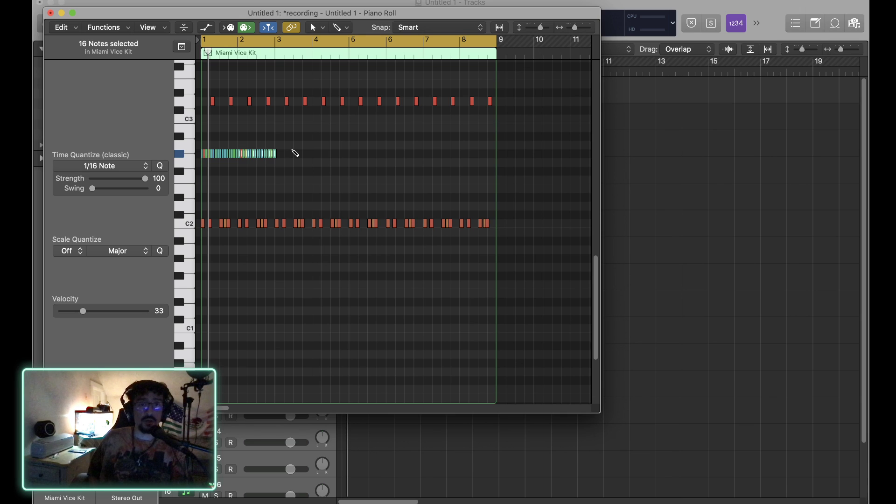
{"action": "key", "text": "super+r"}
{"action": "key", "text": "super+r"}
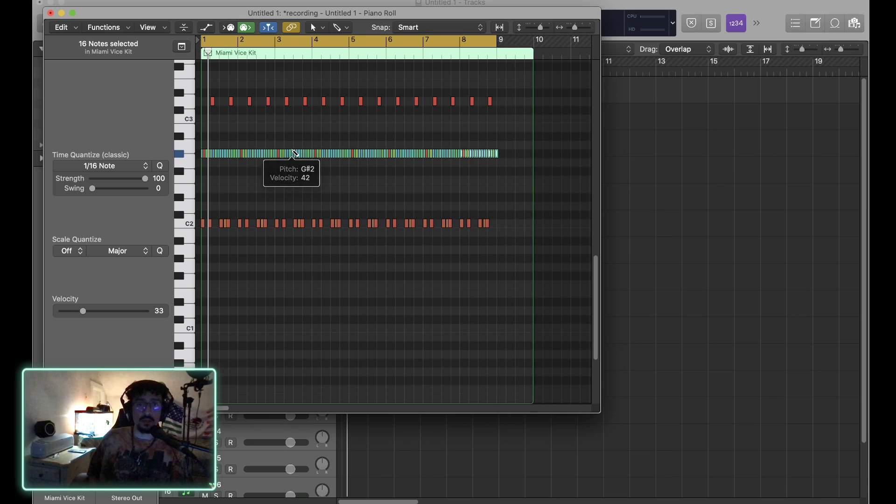
Step: Undo the G#2 repeats back to the single bar of notes
{"action": "key", "text": "super+z"}
{"action": "key", "text": "super+z"}
{"action": "key", "text": "super+z"}
{"action": "key", "text": "super+z"}
{"action": "key", "text": "super+z"}
{"action": "key", "text": "super+z"}
{"action": "key", "text": "super+z"}
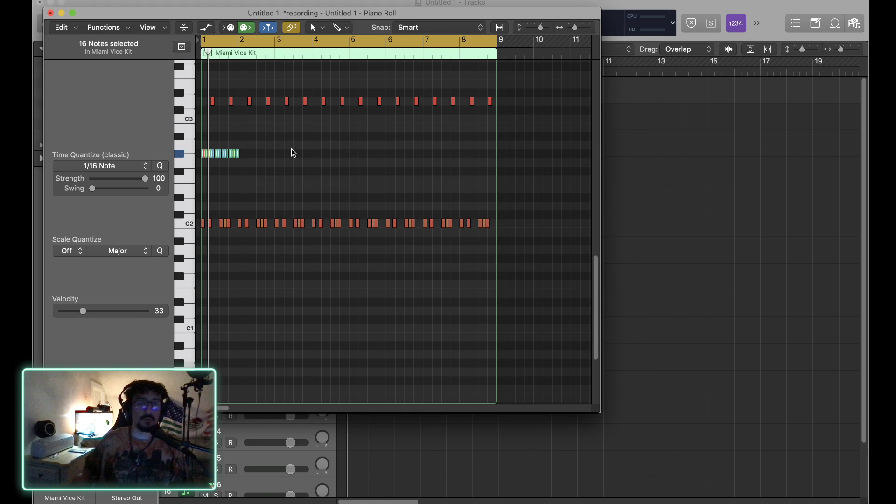
Step: Repeat the selected one-bar G#2 pattern into bars 2 and 3
{"action": "key", "text": "super+Right"}
{"action": "key", "text": "super+Right"}
{"action": "key", "text": "super+Right"}
{"action": "key", "text": "super+Right"}
{"action": "key", "text": "super+Right"}
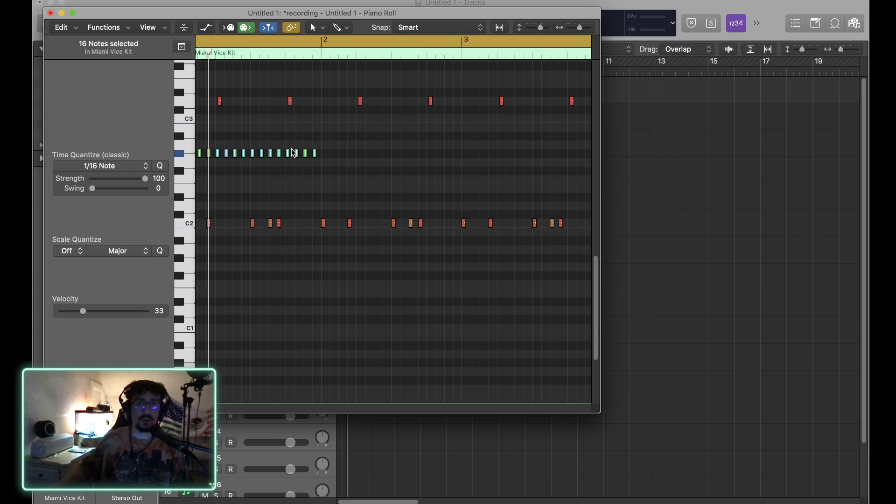
{"action": "scroll", "coordinate": [309, 175], "scroll_direction": "left", "scroll_amount": 3}
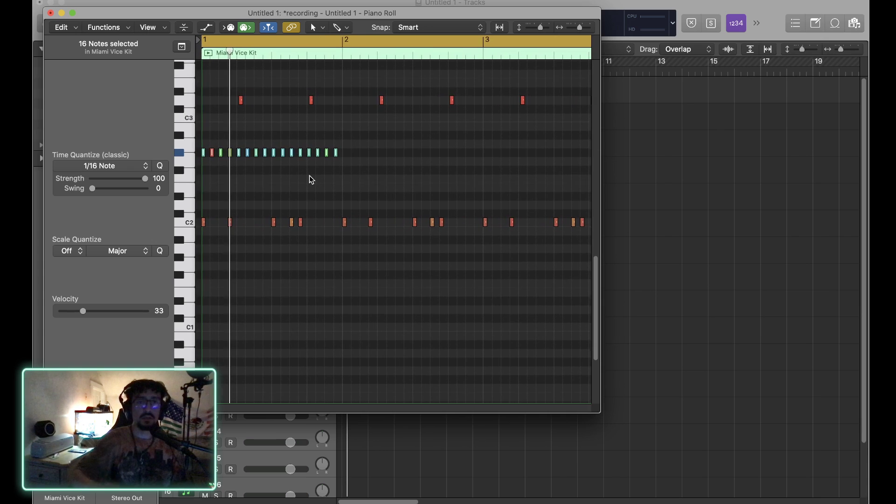
{"action": "scroll", "coordinate": [339, 161], "scroll_direction": "up", "scroll_amount": 3}
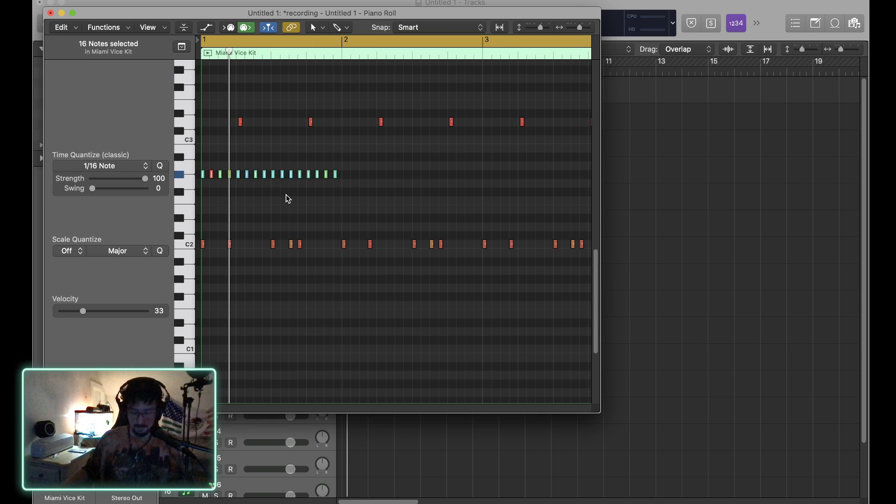
{"action": "key", "text": "super+r"}
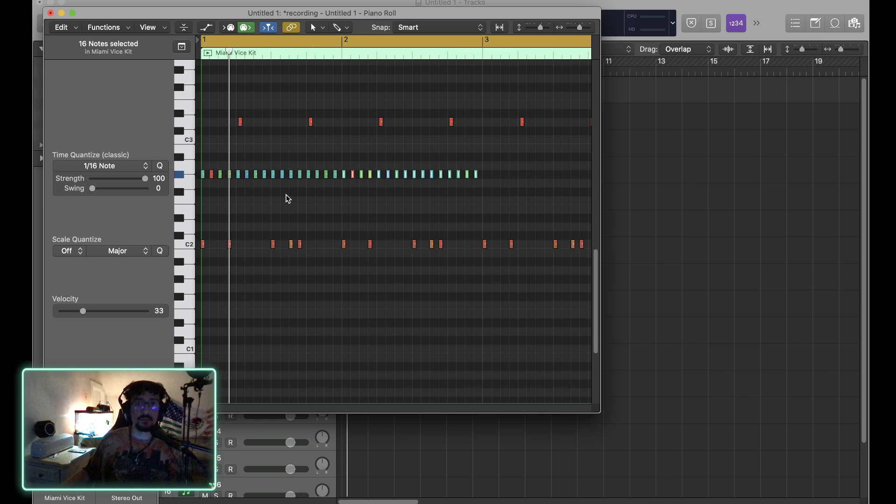
{"action": "key", "text": "super+r"}
{"action": "scroll", "coordinate": [432, 178], "scroll_direction": "right", "scroll_amount": 10}
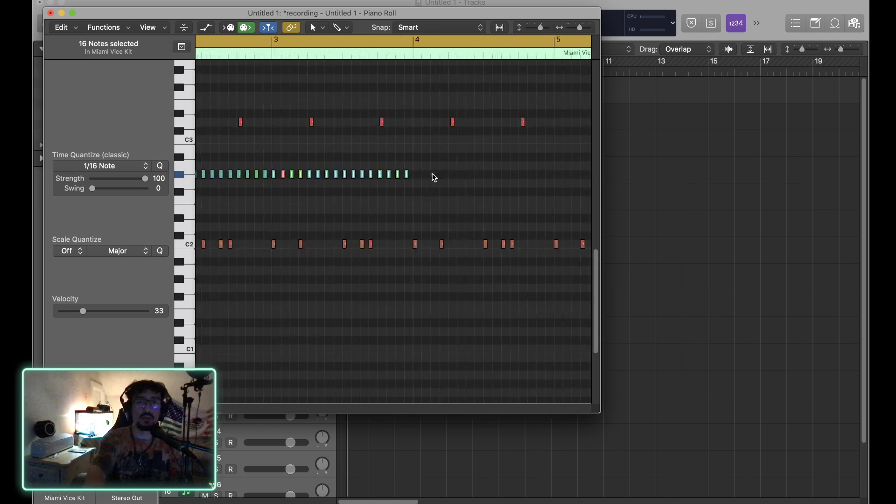
Step: Repeat the G#2 pattern through bar 8 and trim the region's end back to the start of bar 9
{"action": "scroll", "coordinate": [434, 177], "scroll_direction": "right", "scroll_amount": 7}
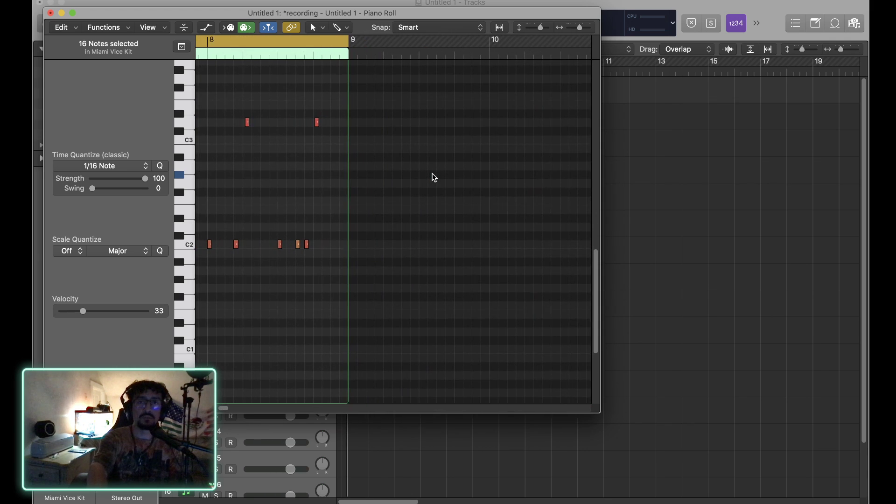
{"action": "scroll", "coordinate": [434, 178], "scroll_direction": "left", "scroll_amount": 3}
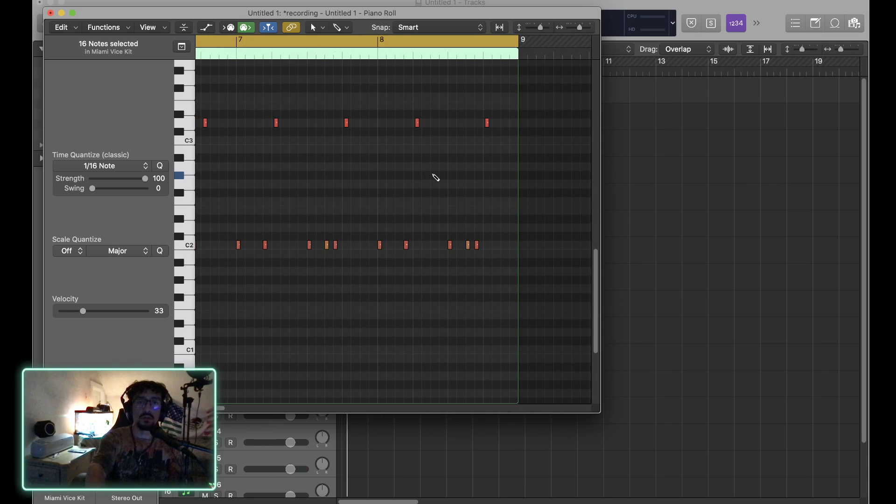
{"action": "key", "text": "super+r"}
{"action": "key", "text": "super+r"}
{"action": "key", "text": "super+r"}
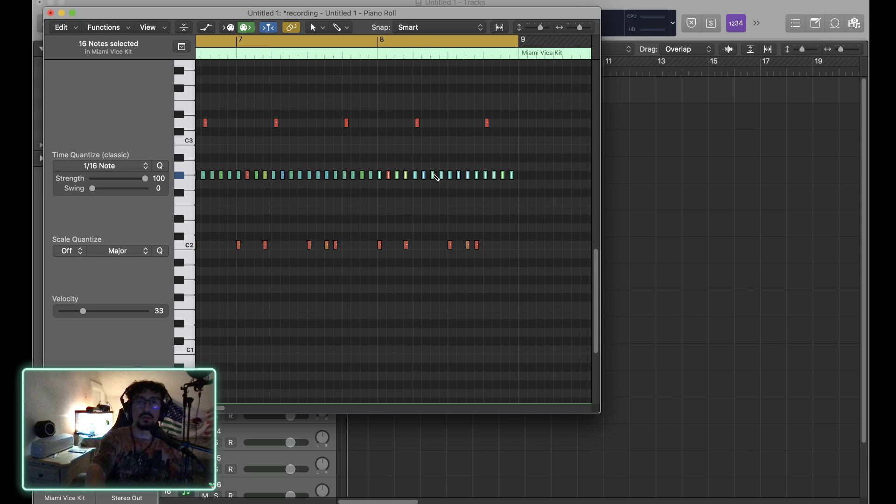
{"action": "scroll", "coordinate": [434, 177], "scroll_direction": "right", "scroll_amount": 4}
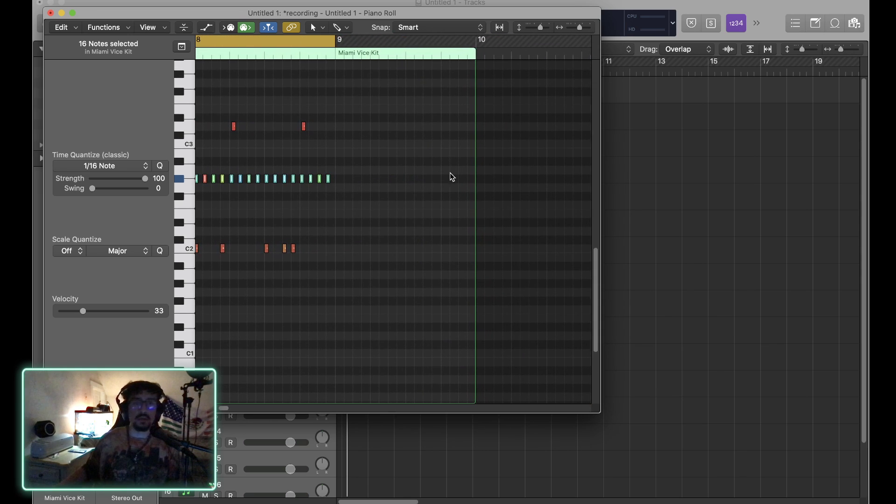
{"action": "left_click_drag", "start_coordinate": [475, 182], "coordinate": [337, 192]}
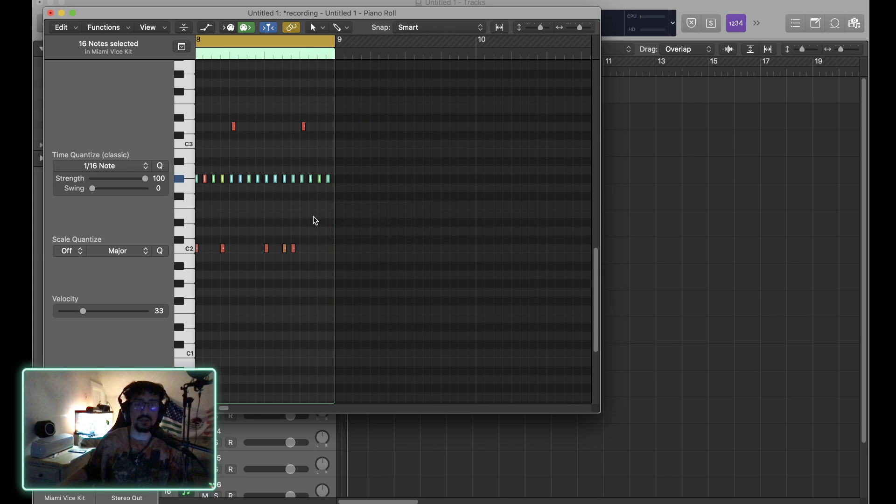
Step: Select all G#2 notes in the eight-bar region and open MIDI Transform with the Quantize Note Length preset
{"action": "left_click", "coordinate": [180, 180]}
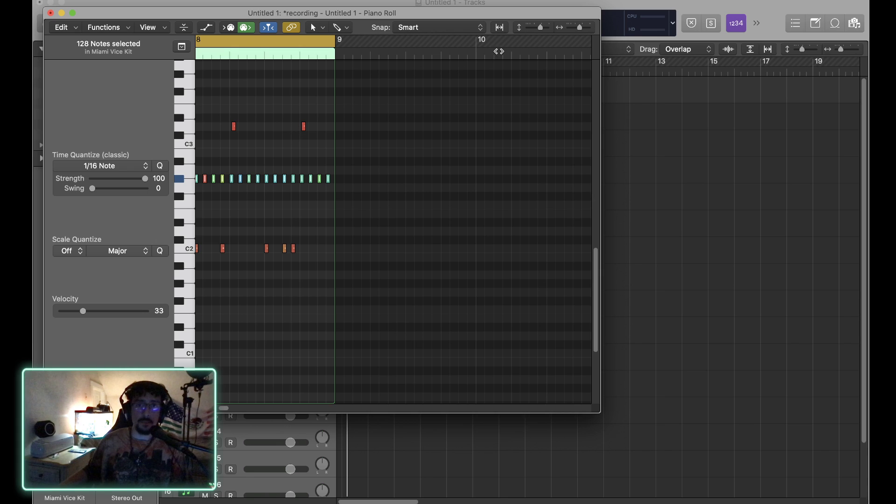
{"action": "left_click", "coordinate": [500, 27]}
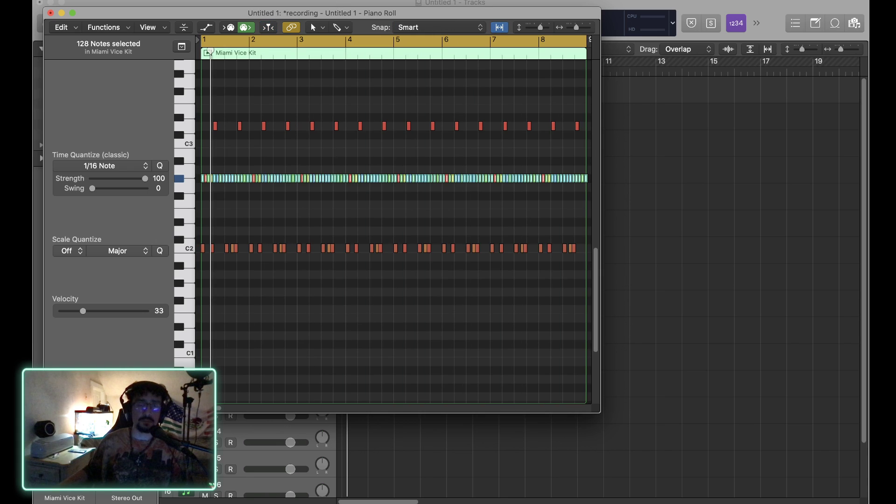
{"action": "left_click", "coordinate": [319, 0]}
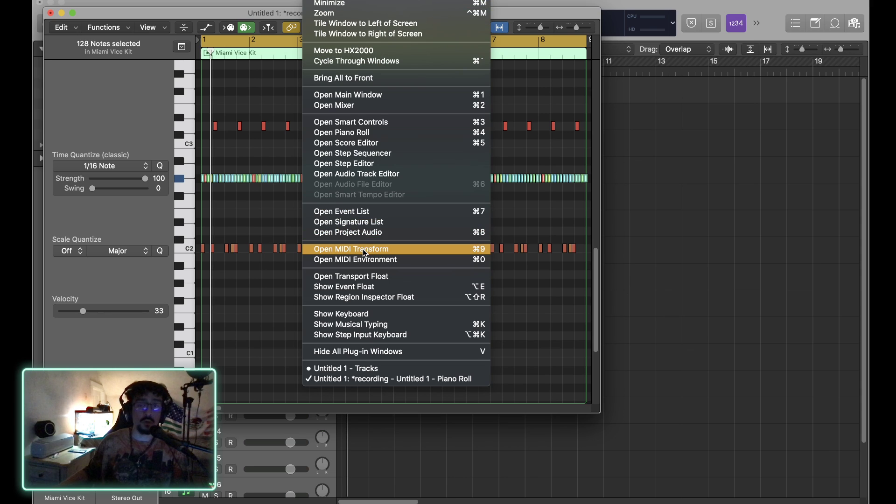
{"action": "left_click", "coordinate": [243, 270]}
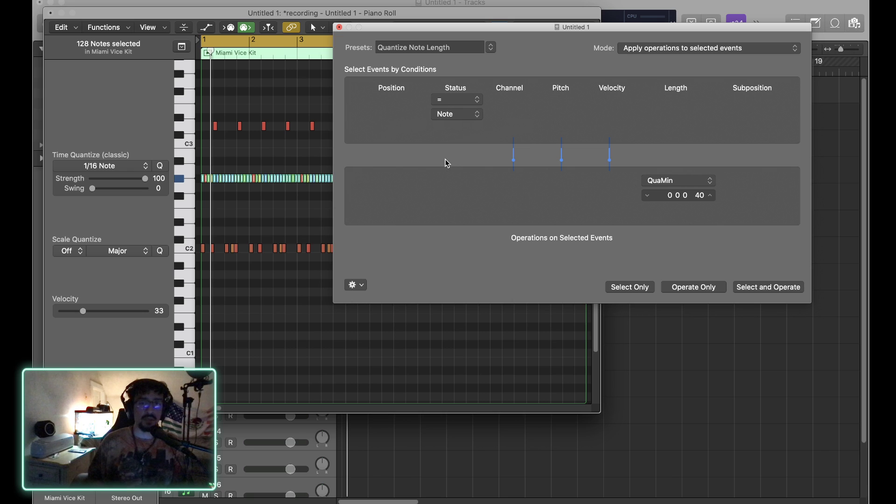
Step: Choose the Random Velocity transform preset and set its random velocity range to 120 and 80
{"action": "left_click", "coordinate": [490, 48]}
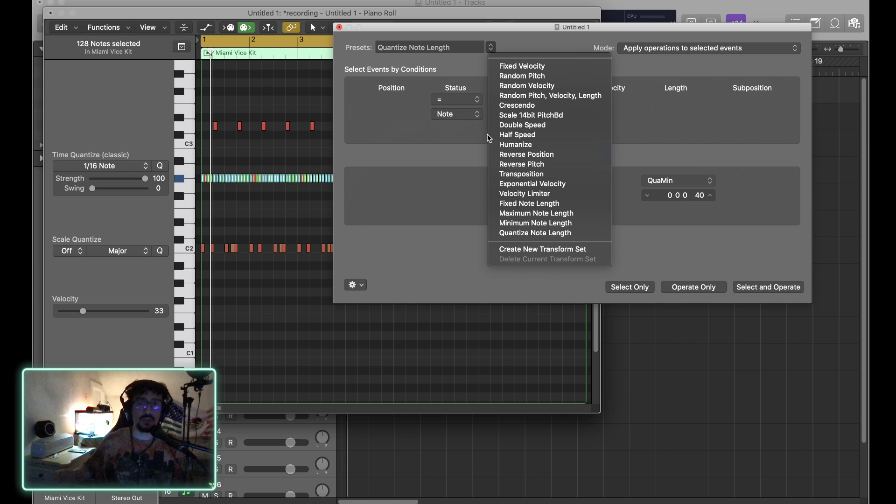
{"action": "left_click", "coordinate": [529, 77]}
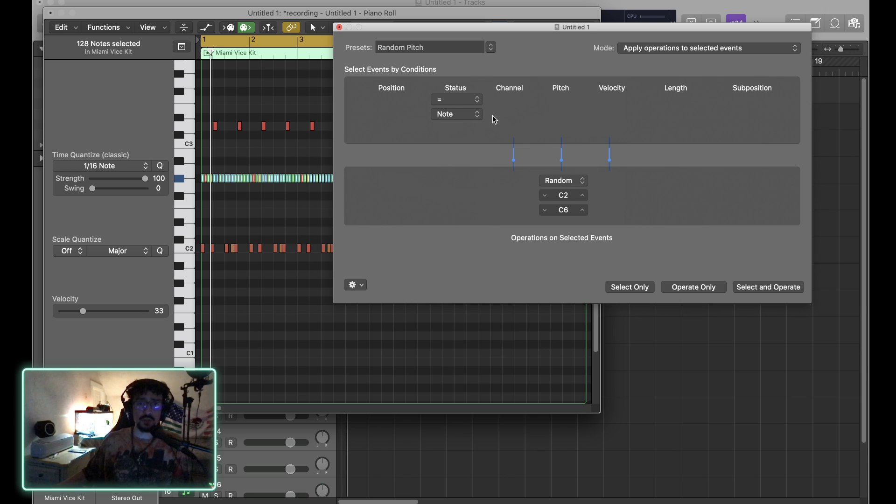
{"action": "left_click", "coordinate": [491, 47]}
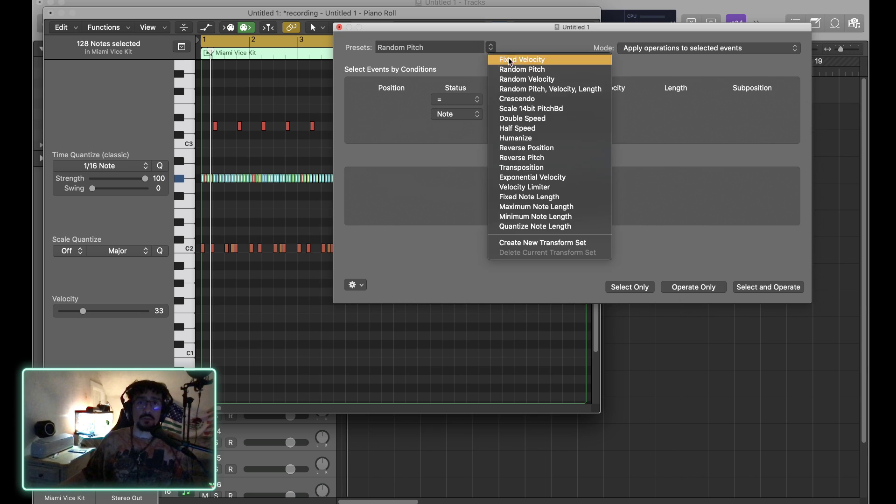
{"action": "left_click", "coordinate": [524, 80]}
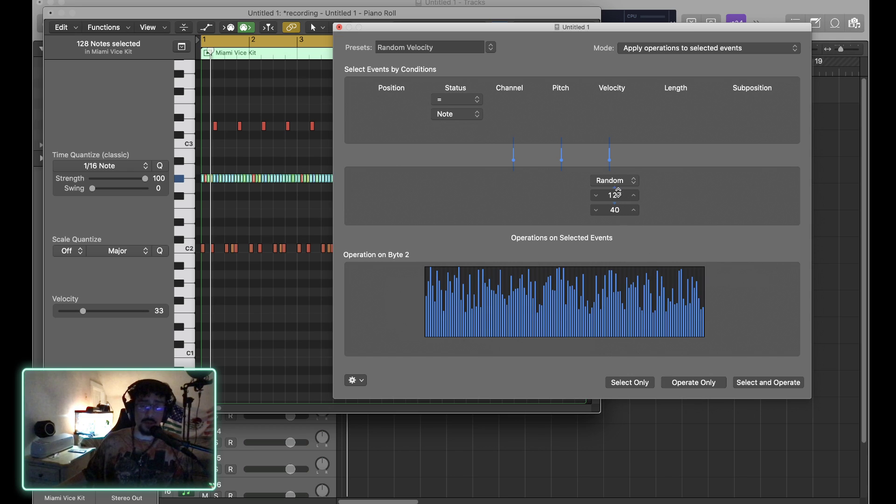
{"action": "double_click", "coordinate": [619, 210]}
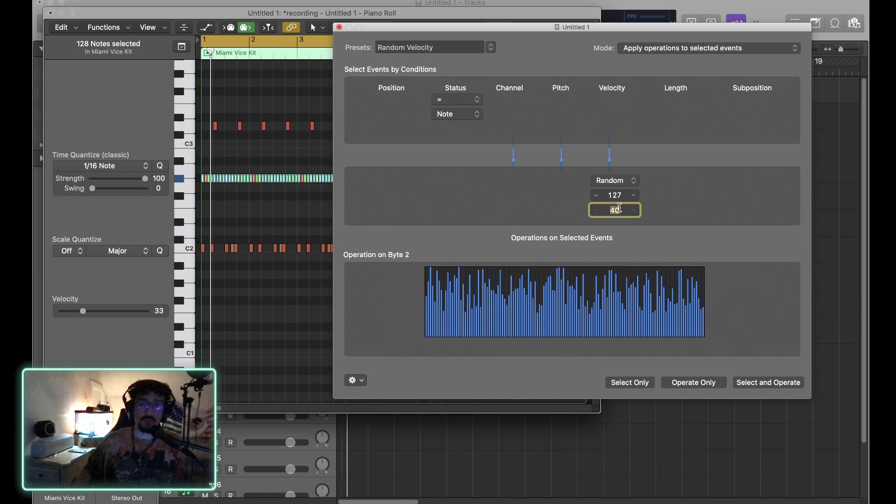
{"action": "type", "text": "80"}
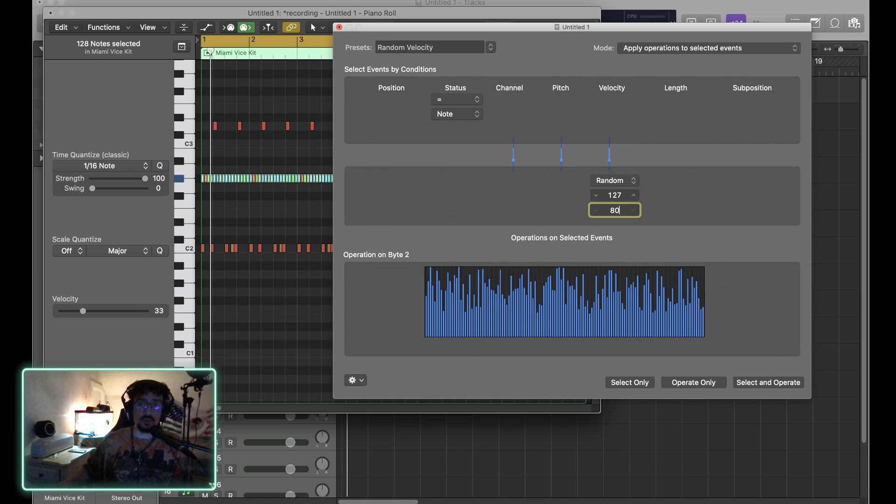
{"action": "double_click", "coordinate": [616, 195]}
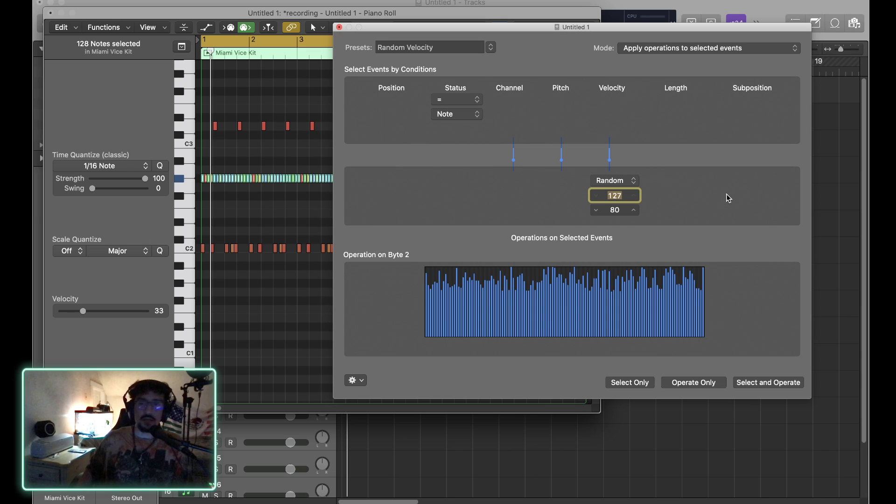
{"action": "type", "text": "120"}
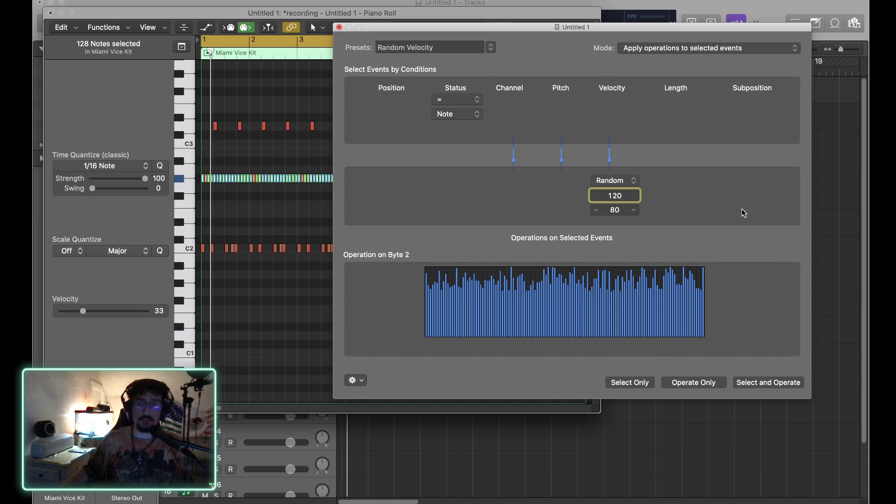
{"action": "key", "text": "Return"}
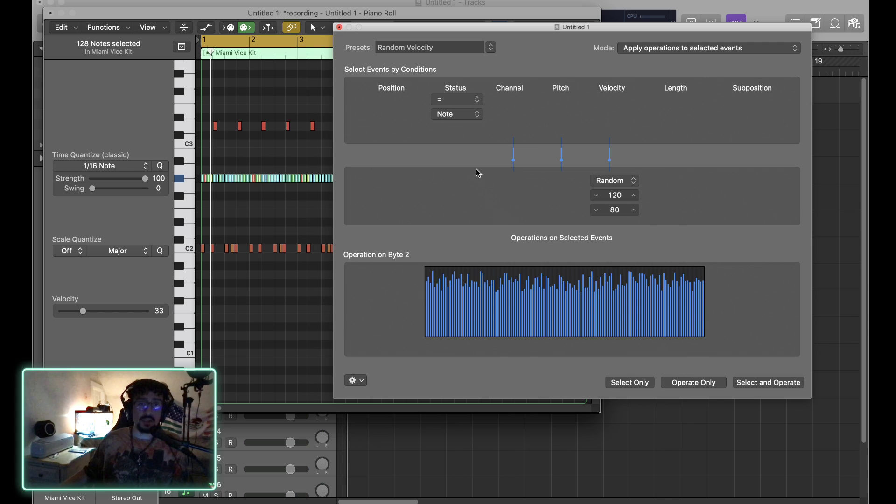
Step: Apply the random velocity operation to the selected G#2 notes and close the transform window
{"action": "left_click_drag", "start_coordinate": [448, 31], "coordinate": [556, 26]}
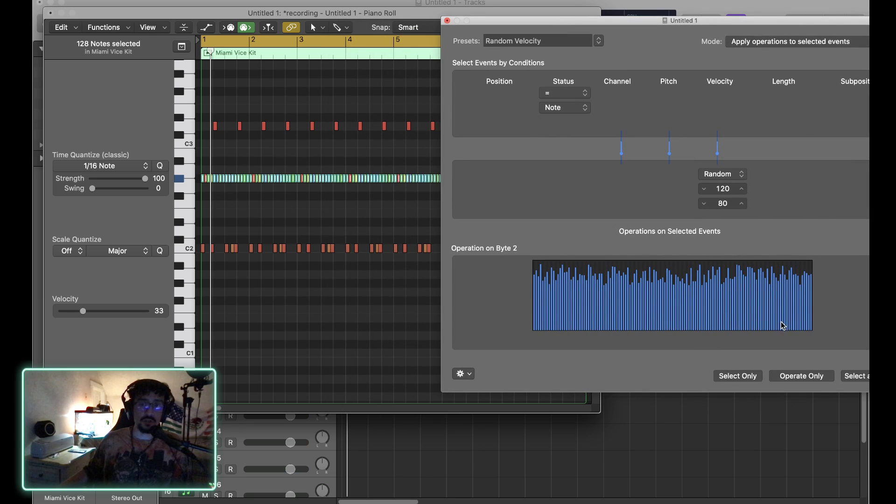
{"action": "left_click", "coordinate": [813, 379]}
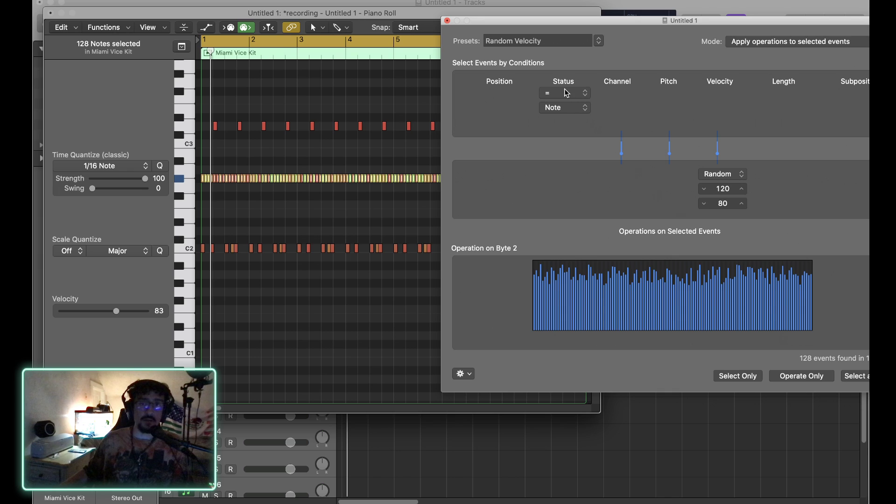
{"action": "left_click", "coordinate": [447, 21]}
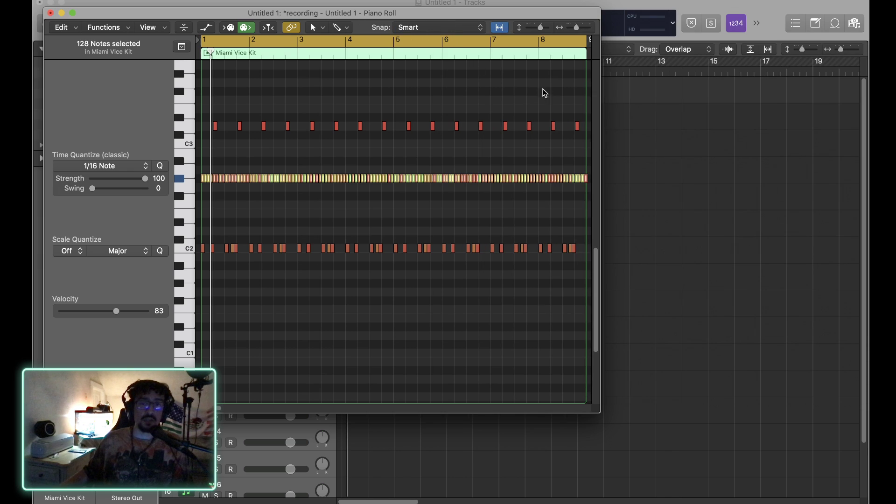
Step: Play the drum region to audition the randomized G#2 hi-hats and examine the D3 and C2 notes in the first bars
{"action": "left_click", "coordinate": [476, 85]}
{"action": "key", "text": "space"}
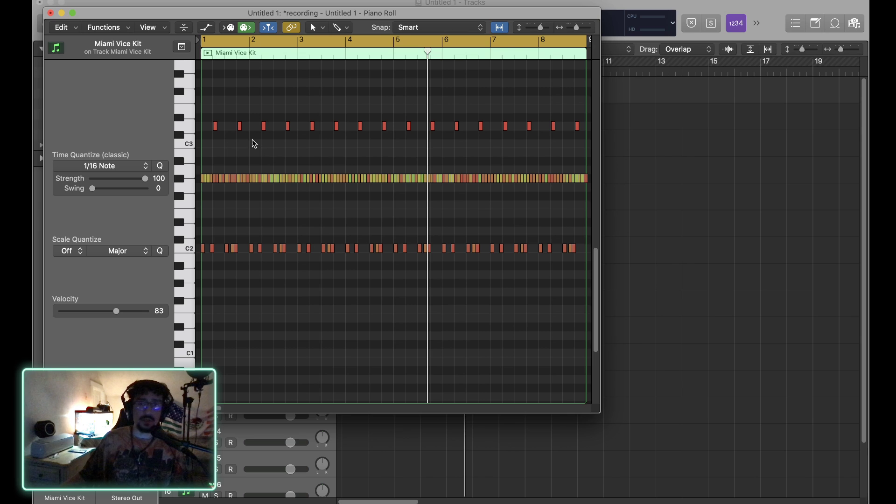
{"action": "left_click", "coordinate": [186, 130]}
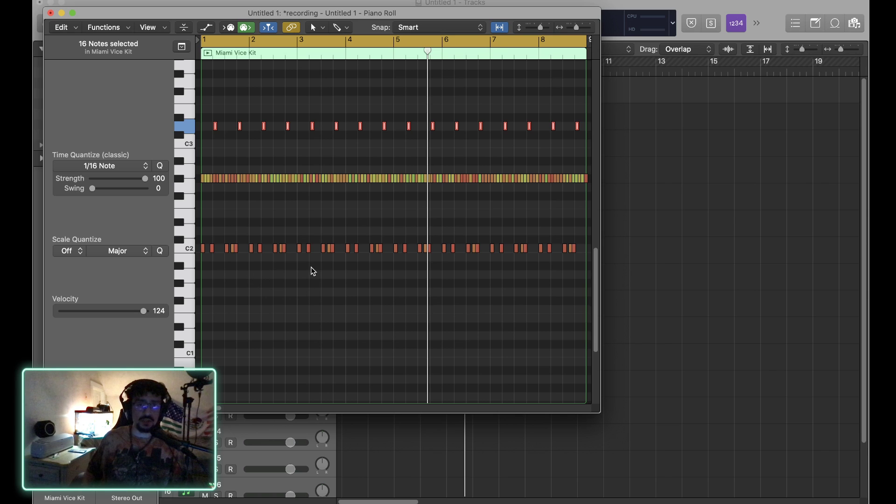
{"action": "scroll", "coordinate": [311, 267], "scroll_direction": "up", "scroll_amount": 5}
{"action": "scroll", "coordinate": [311, 267], "scroll_direction": "left", "scroll_amount": 10}
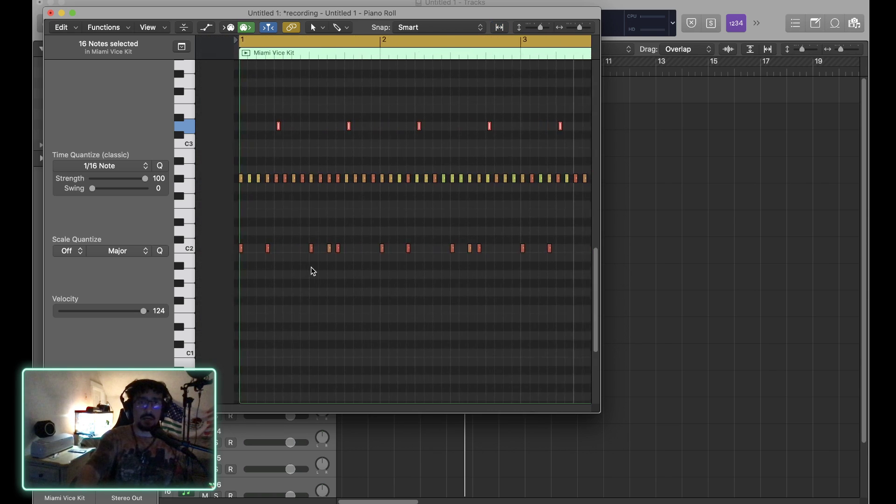
{"action": "scroll", "coordinate": [313, 272], "scroll_direction": "right", "scroll_amount": 4}
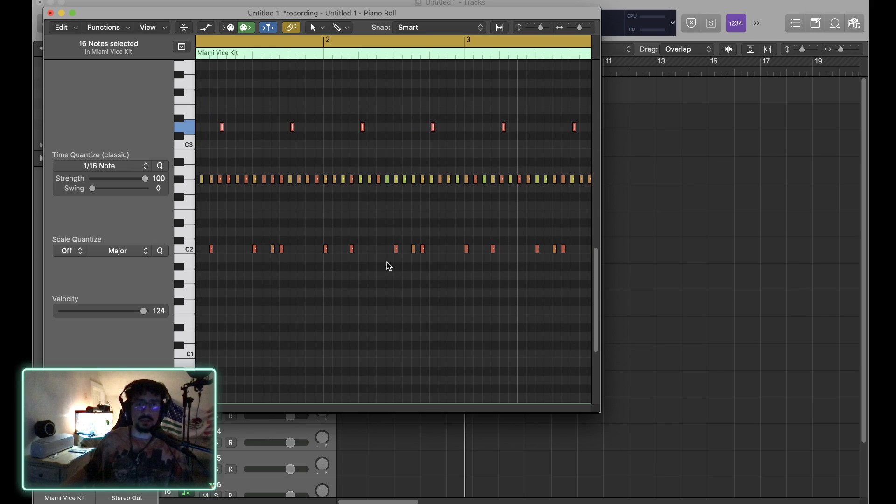
{"action": "left_click", "coordinate": [387, 266]}
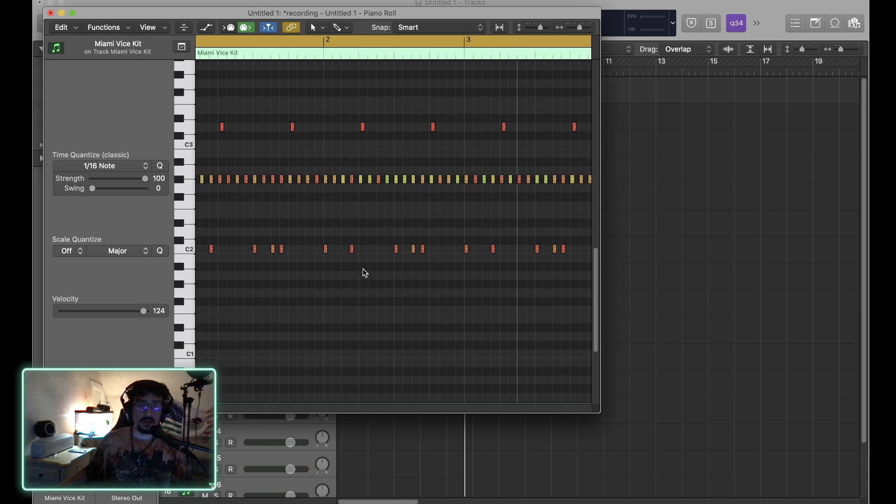
Step: Try moving the second C2 note in bar 2's third beat one sixteenth earlier, and play it back
{"action": "left_click", "coordinate": [397, 250]}
{"action": "left_click_drag", "start_coordinate": [414, 251], "coordinate": [409, 252]}
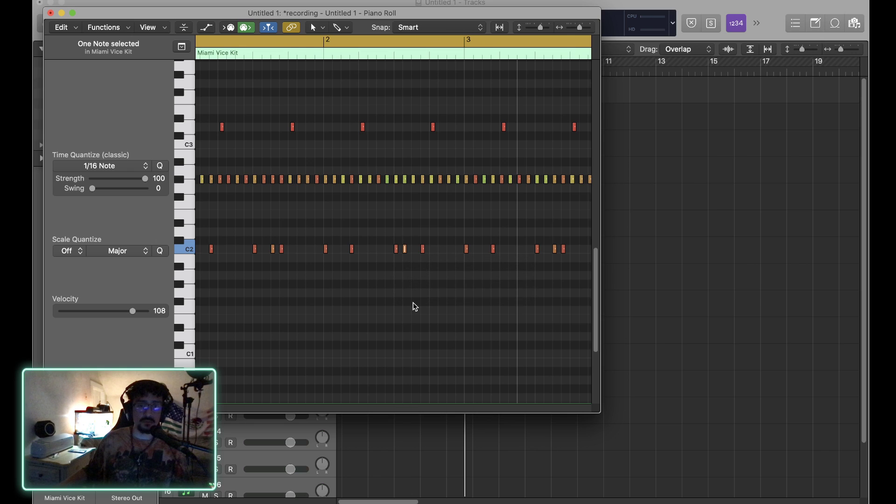
{"action": "key", "text": "space"}
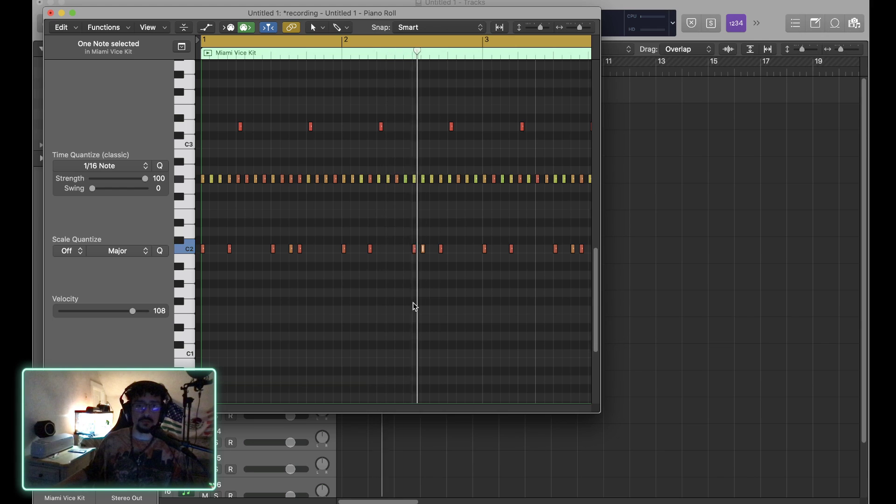
{"action": "key", "text": "space"}
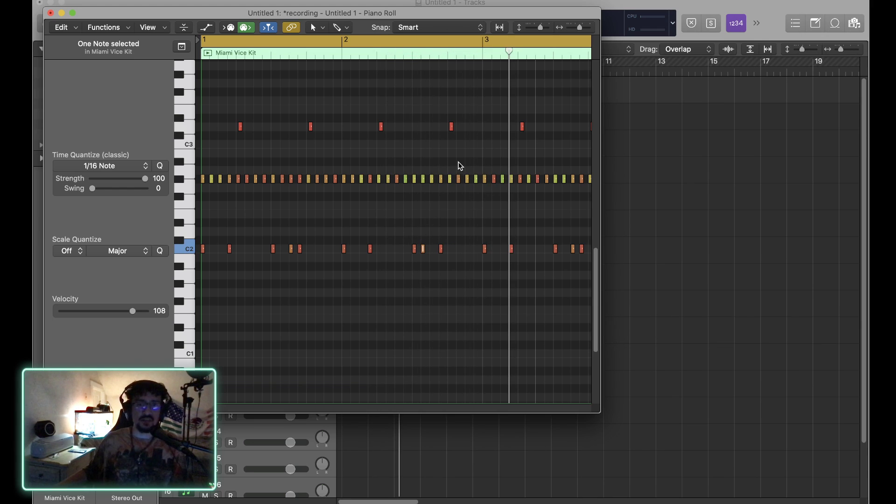
Step: Copy bar 2's last D3 note about an eighth note later and add a C2 copy on beat 4's second sixteenth
{"action": "left_click", "coordinate": [452, 128]}
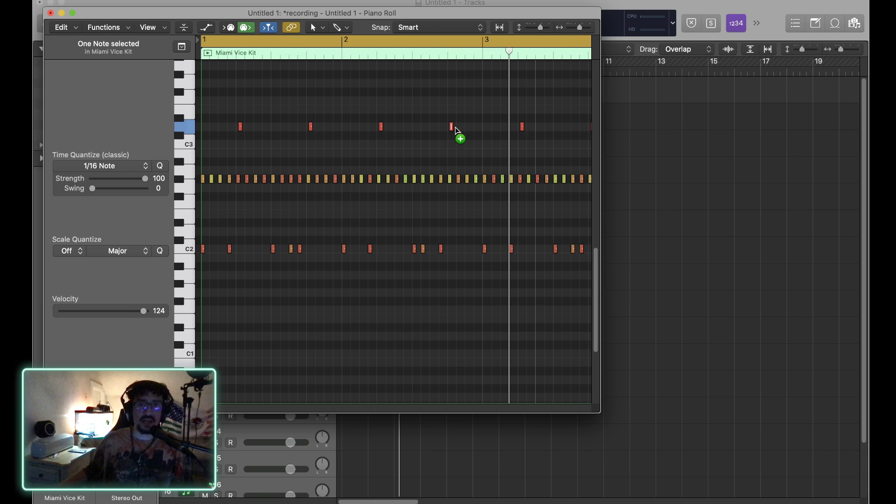
{"action": "left_click_drag", "start_coordinate": [456, 130], "coordinate": [469, 133]}
{"action": "left_click_drag", "start_coordinate": [424, 252], "coordinate": [458, 254]}
{"action": "key", "text": "space"}
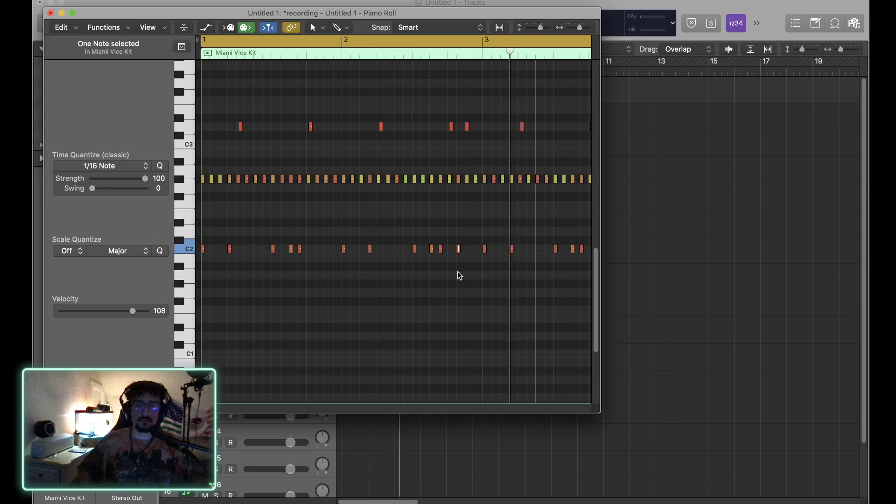
Step: Lower the velocity of the copied D3 note at the end of bar 2 to 94 and play back the fill
{"action": "left_click", "coordinate": [466, 128]}
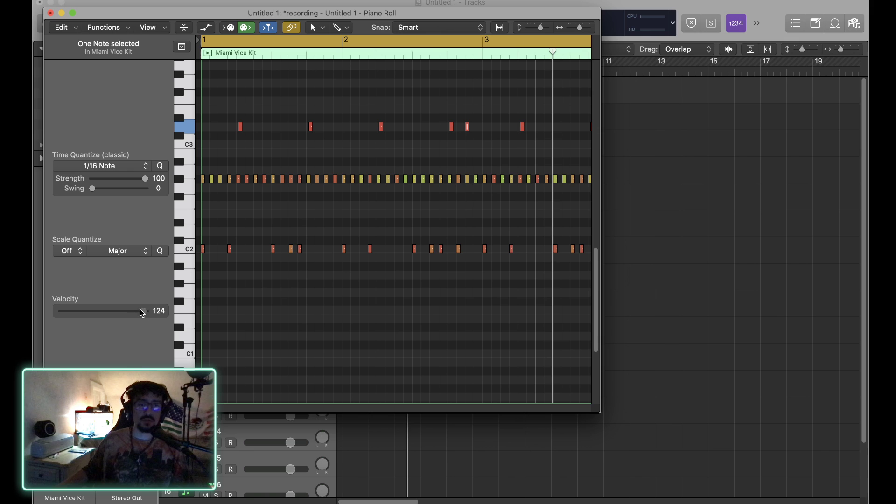
{"action": "left_click_drag", "start_coordinate": [143, 312], "coordinate": [131, 315]}
{"action": "left_click", "coordinate": [426, 56]}
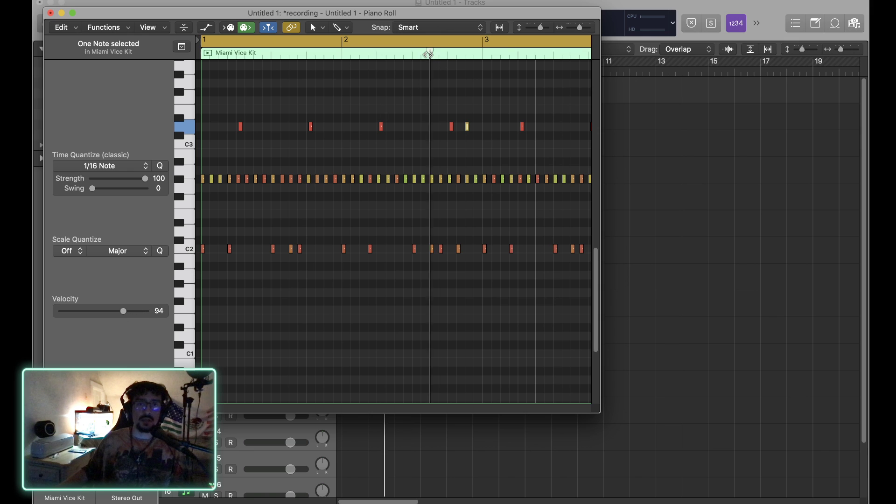
{"action": "left_click", "coordinate": [344, 54]}
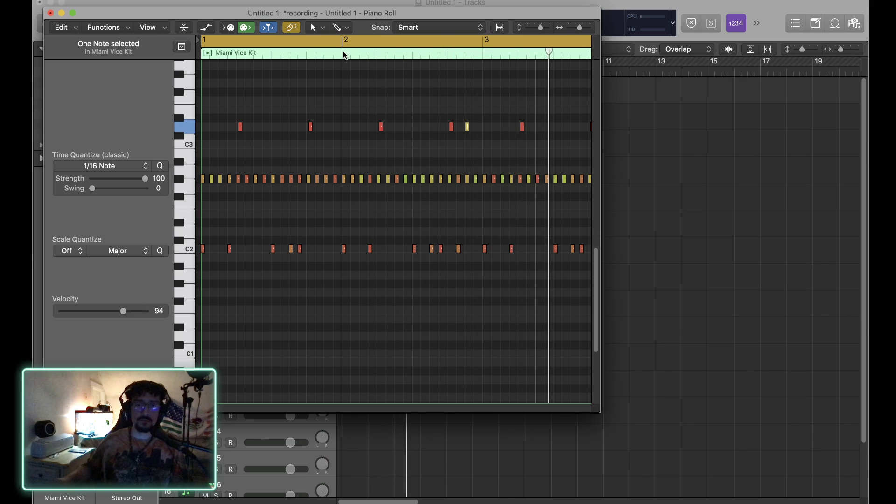
{"action": "scroll", "coordinate": [360, 54], "scroll_direction": "up", "scroll_amount": 2}
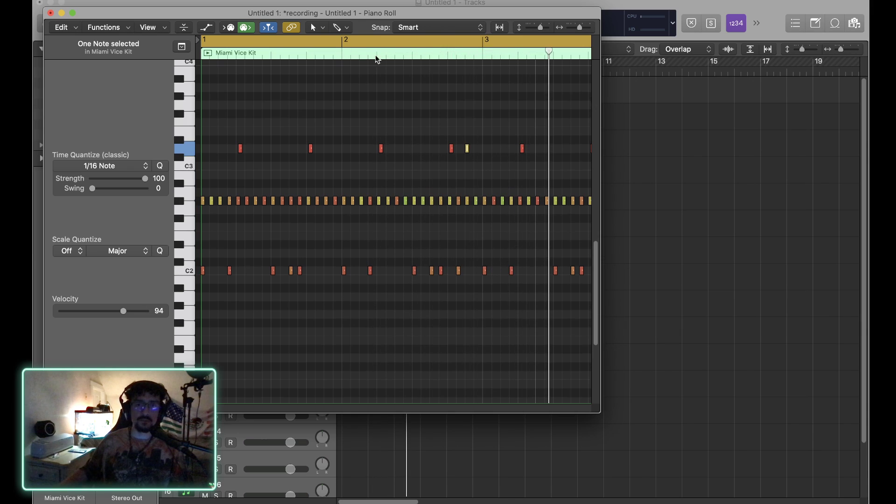
Step: Lower the velocity of the D3 note before the bar 2 copy, set the copy's velocity to 101, and audition the pair
{"action": "left_click", "coordinate": [452, 149]}
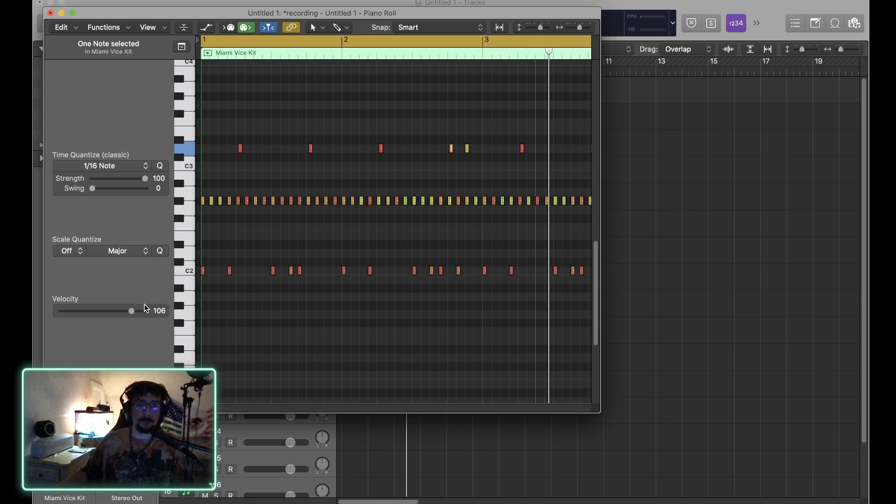
{"action": "left_click_drag", "start_coordinate": [132, 313], "coordinate": [123, 313]}
{"action": "left_click", "coordinate": [468, 148]}
{"action": "key", "text": "space"}
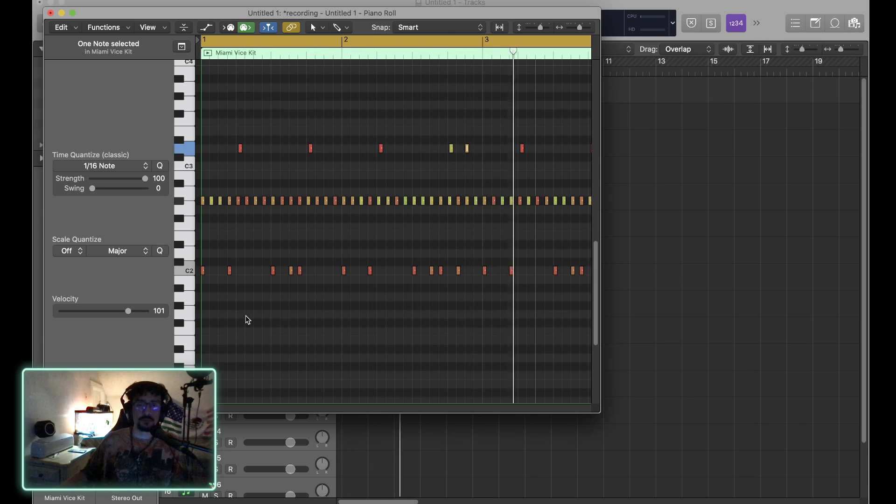
{"action": "key", "text": "space"}
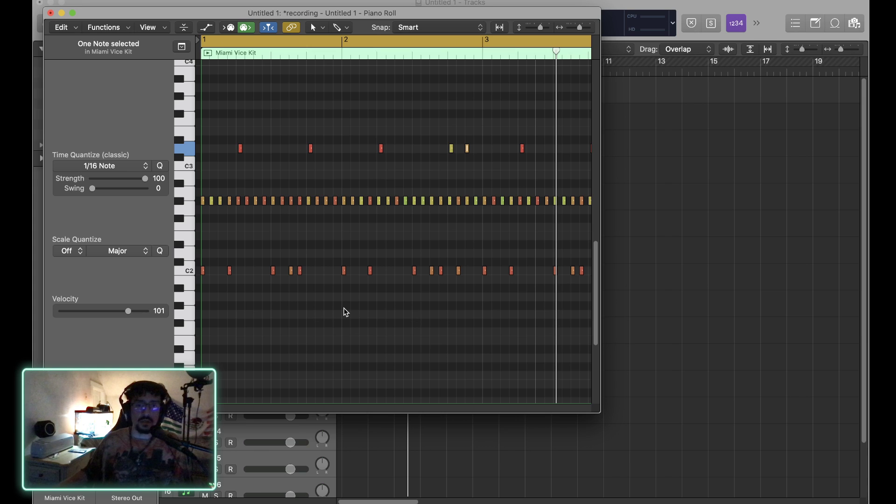
Step: In bar 4, move beat 3's second C2 note one sixteenth earlier and copy the next C2 note to beat 4's third sixteenth
{"action": "scroll", "coordinate": [345, 309], "scroll_direction": "right", "scroll_amount": 10}
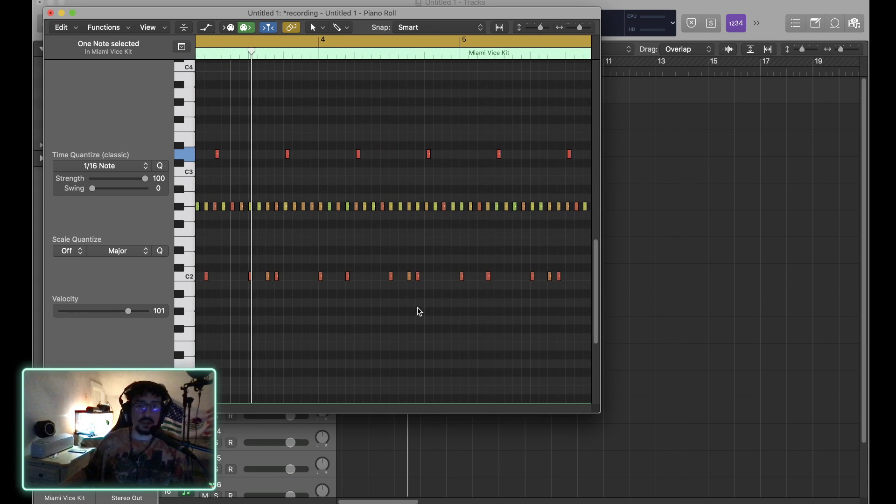
{"action": "left_click_drag", "start_coordinate": [410, 279], "coordinate": [400, 281]}
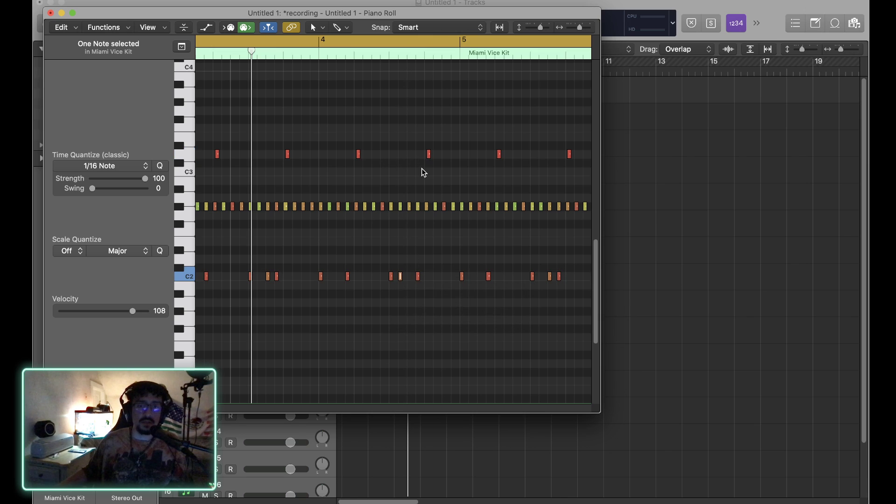
{"action": "left_click", "coordinate": [429, 155]}
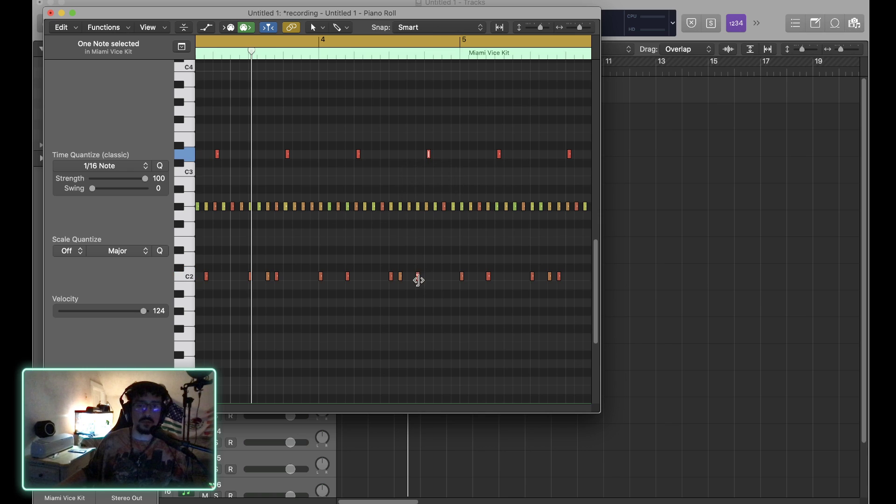
{"action": "left_click_drag", "start_coordinate": [419, 282], "coordinate": [445, 281]}
Step: Copy the last D3 note of bar 4 to the third sixteenth of beat 4, in line with the added C2 note
{"action": "left_click_drag", "start_coordinate": [430, 157], "coordinate": [442, 156]}
{"action": "key", "text": "super+z"}
{"action": "left_click_drag", "start_coordinate": [431, 159], "coordinate": [444, 158]}
{"action": "left_click_drag", "start_coordinate": [441, 200], "coordinate": [450, 213]}
{"action": "left_click", "coordinate": [450, 215]}
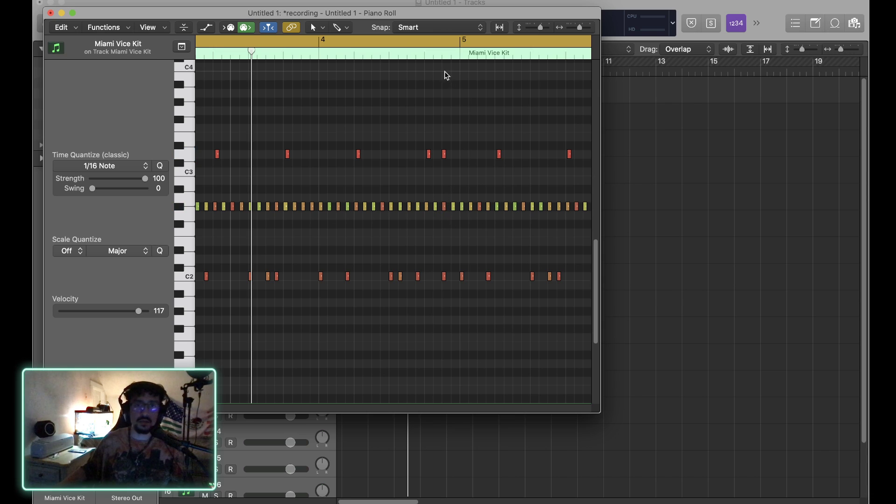
Step: Delete the G#2 hi-hat note on the fourth sixteenth of beat 4 in bar 4
{"action": "left_click", "coordinate": [443, 56]}
{"action": "key", "text": "super+Right"}
{"action": "key", "text": "super+Right"}
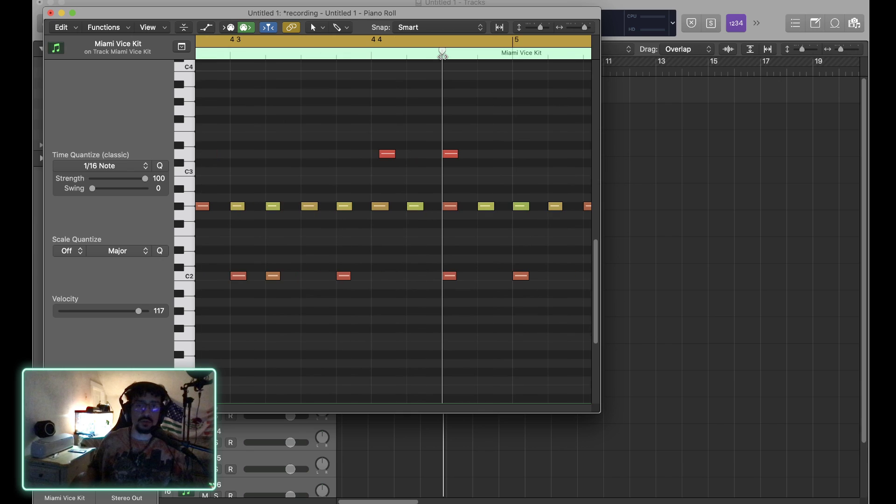
{"action": "left_click", "coordinate": [486, 207]}
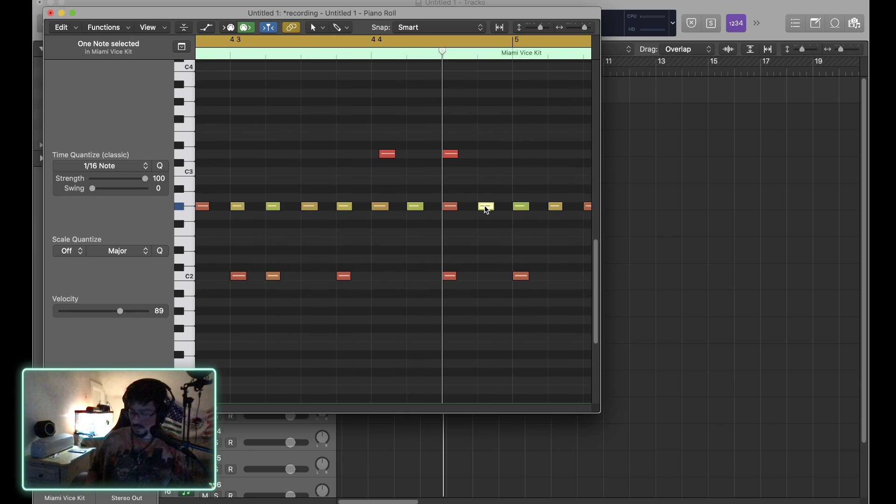
{"action": "key", "text": "Delete"}
Step: Assign the Scissors Tool as the secondary tool in the Piano Roll
{"action": "left_click", "coordinate": [344, 38]}
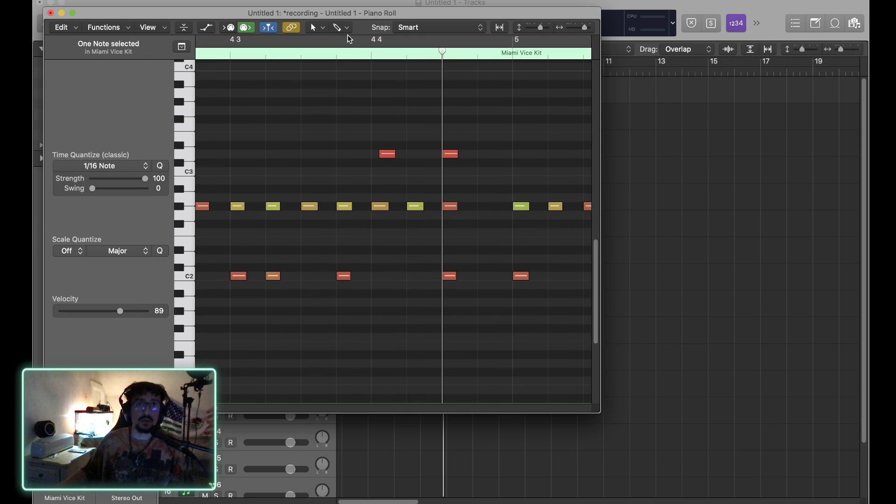
{"action": "left_click", "coordinate": [349, 40]}
{"action": "left_click", "coordinate": [338, 27]}
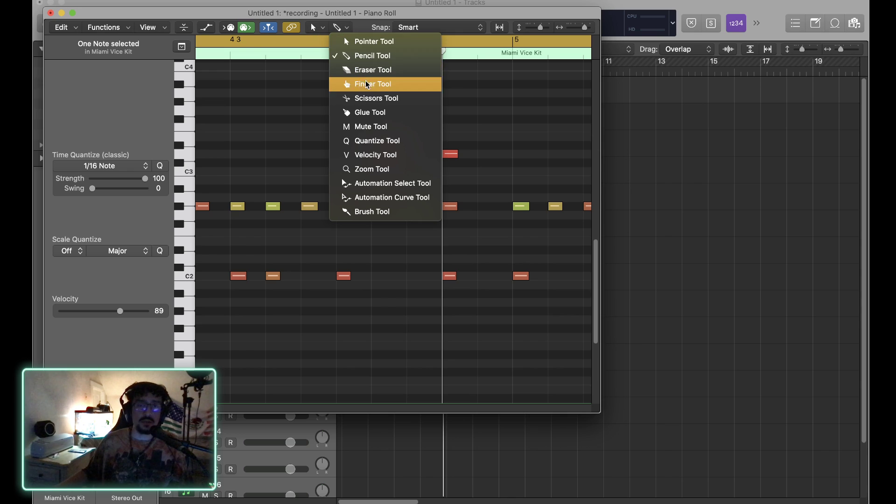
{"action": "left_click", "coordinate": [388, 99]}
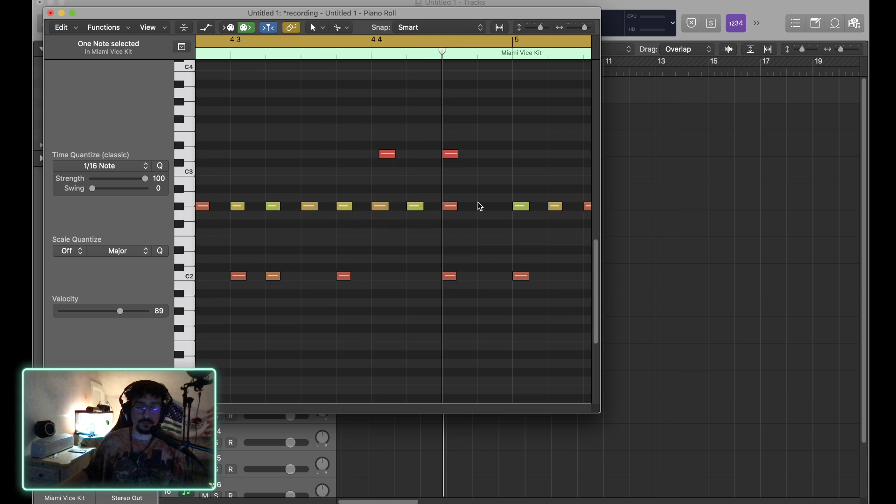
{"action": "right_click", "coordinate": [474, 187]}
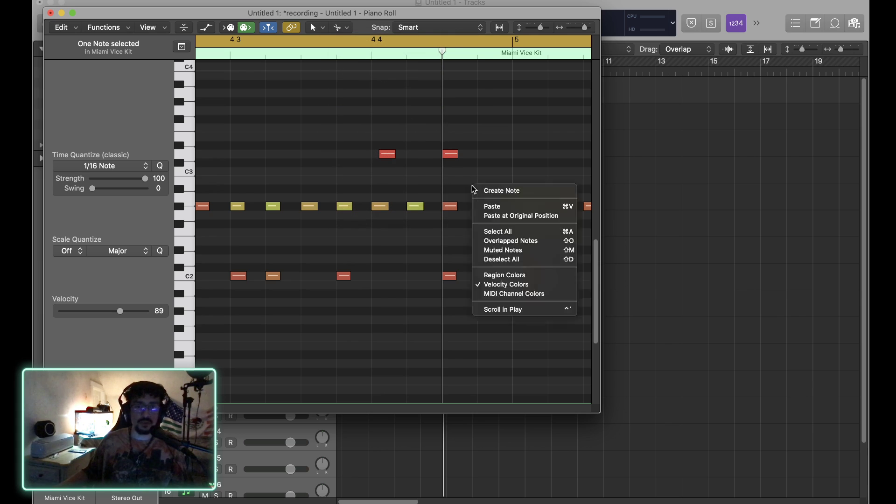
{"action": "left_click", "coordinate": [475, 168]}
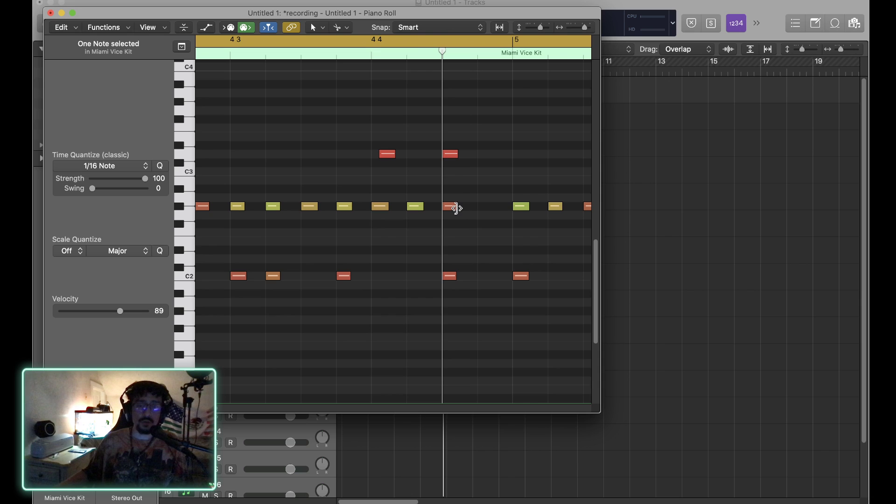
Step: Lengthen the last G#2 note of bar 4 to the bar's end, split it into eight equal notes, and audition the roll
{"action": "left_click_drag", "start_coordinate": [456, 208], "coordinate": [508, 217]}
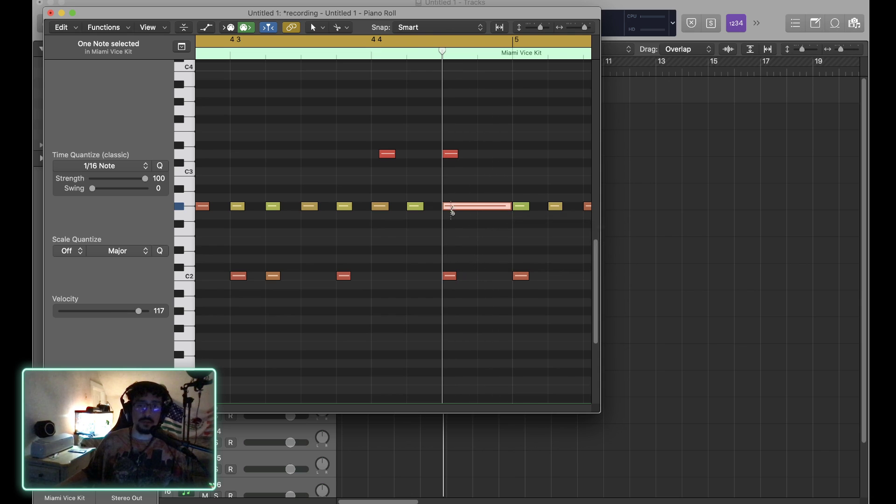
{"action": "mouse_move", "coordinate": [452, 212]}
{"action": "left_mouse_down"}
{"action": "mouse_move", "coordinate": [478, 208]}
{"action": "mouse_move", "coordinate": [454, 211]}
{"action": "left_mouse_up"}
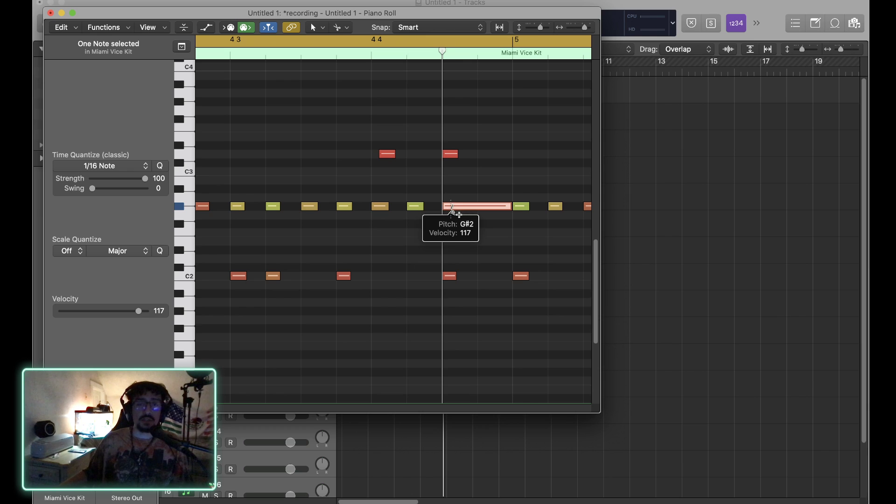
{"action": "left_click", "coordinate": [452, 207], "text": "alt"}
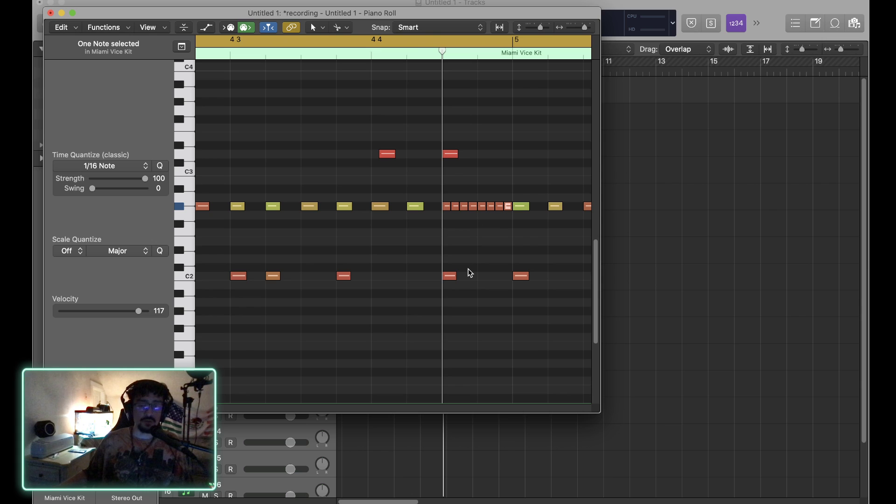
{"action": "double_click", "coordinate": [229, 54]}
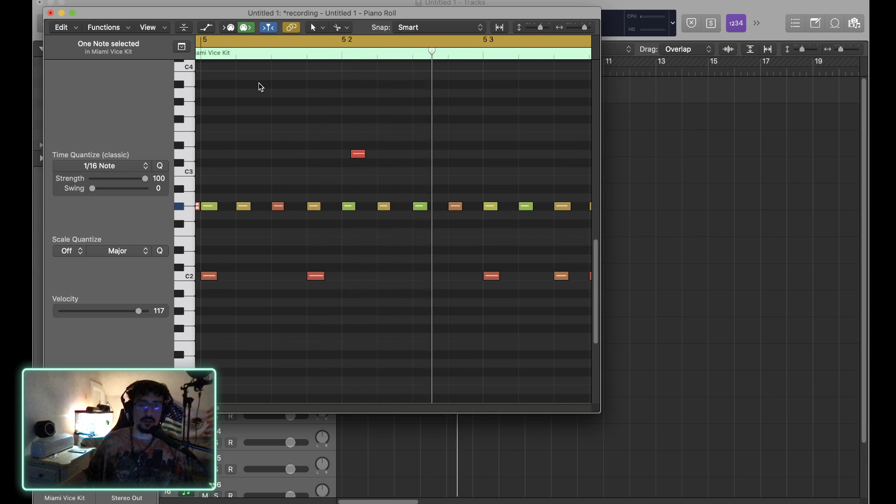
{"action": "key", "text": "space"}
Step: Lengthen the G#2 note on beat 4 of bar 4 to a full sixteenth, split it into four equal notes, and play it back
{"action": "key", "text": "super+Left"}
{"action": "key", "text": "super+Left"}
{"action": "key", "text": "super+Left"}
{"action": "key", "text": "super+Left"}
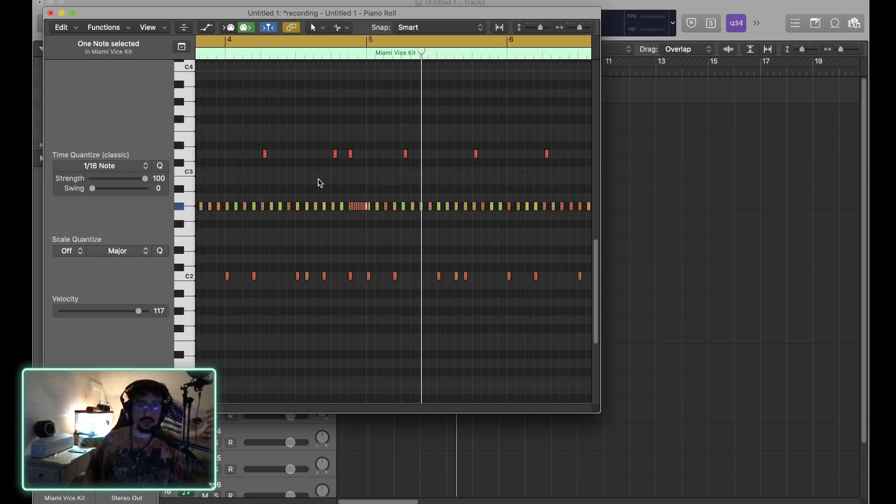
{"action": "key", "text": "Return"}
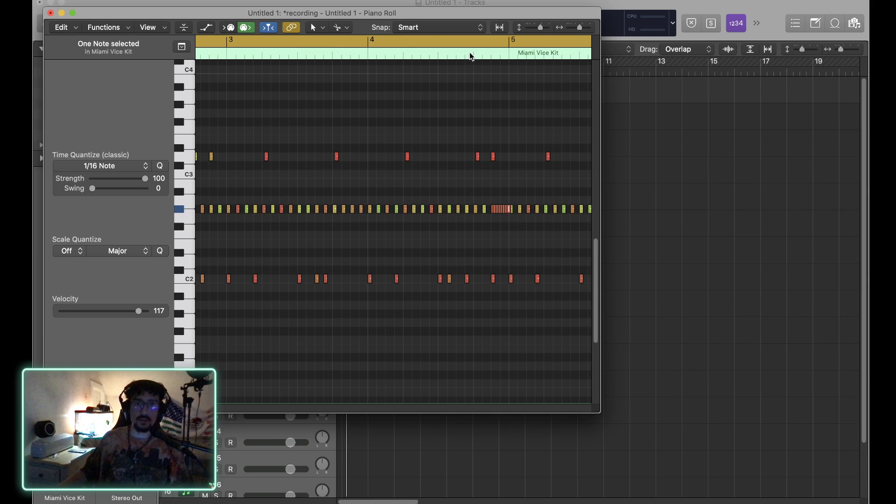
{"action": "left_click_drag", "start_coordinate": [470, 52], "coordinate": [470, 52]}
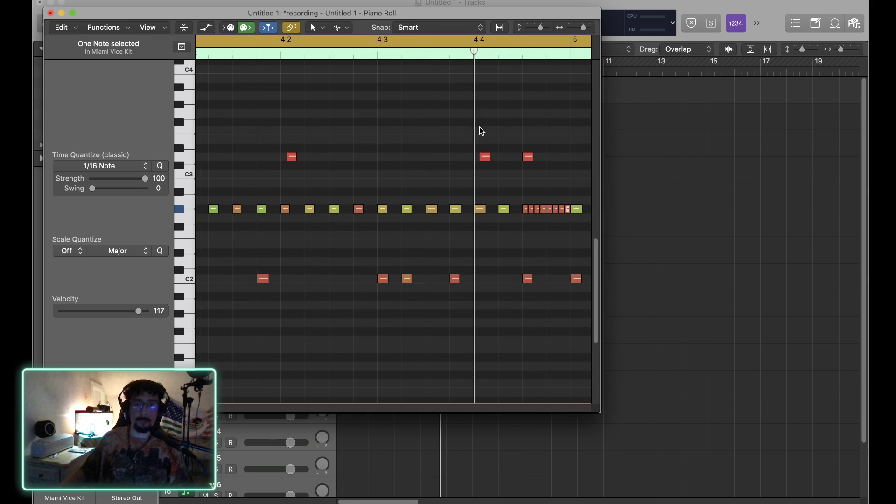
{"action": "left_click", "coordinate": [481, 210]}
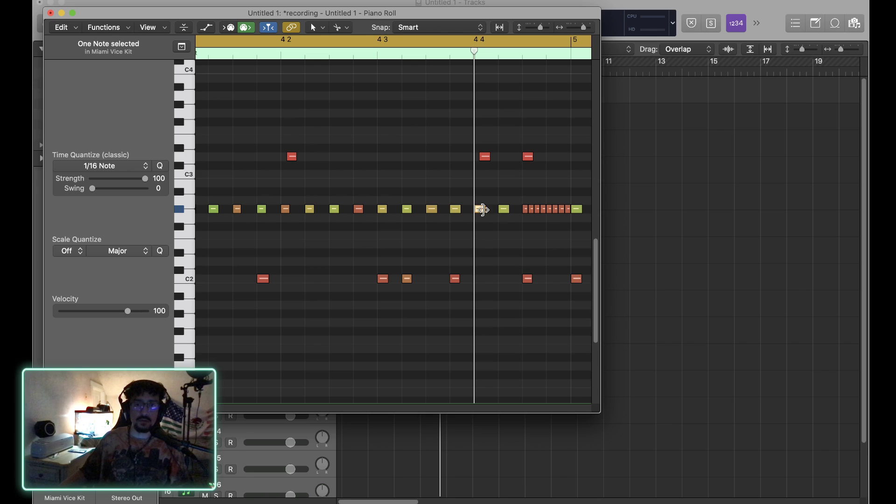
{"action": "left_click_drag", "start_coordinate": [483, 209], "coordinate": [497, 210]}
{"action": "left_click", "coordinate": [481, 210], "text": "alt+super"}
{"action": "double_click", "coordinate": [380, 54]}
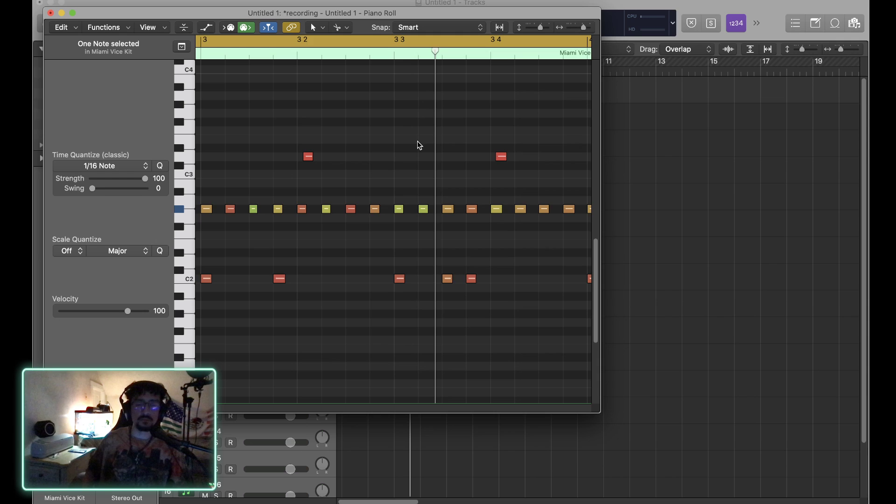
Step: Lengthen the G#2 hi-hat note on the first beat of bar 2 to fill its whole sixteenth
{"action": "key", "text": "super+Left"}
{"action": "key", "text": "super+Left"}
{"action": "scroll", "coordinate": [417, 141], "scroll_direction": "left", "scroll_amount": 5}
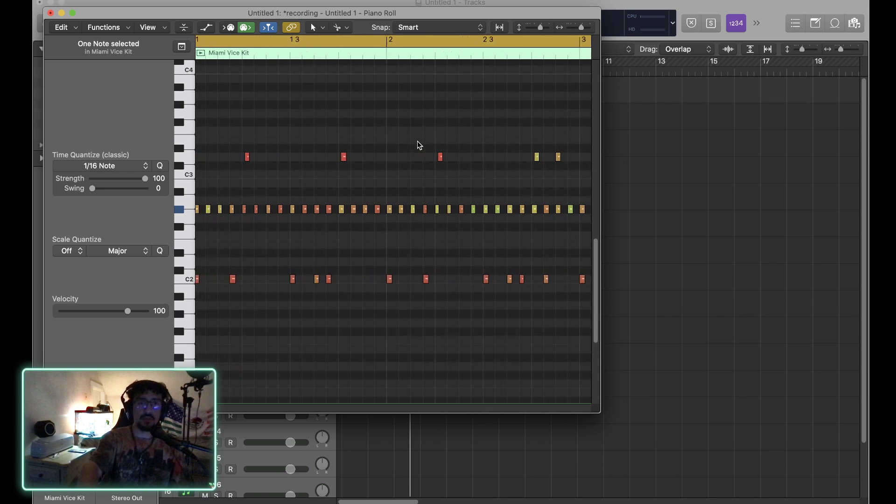
{"action": "scroll", "coordinate": [417, 143], "scroll_direction": "left", "scroll_amount": 3}
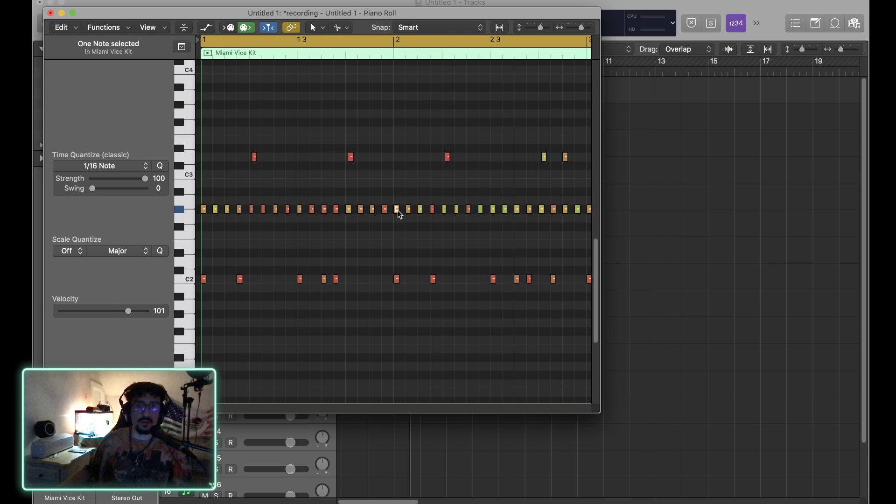
{"action": "left_click_drag", "start_coordinate": [397, 211], "coordinate": [404, 215]}
{"action": "key", "text": "super+Right"}
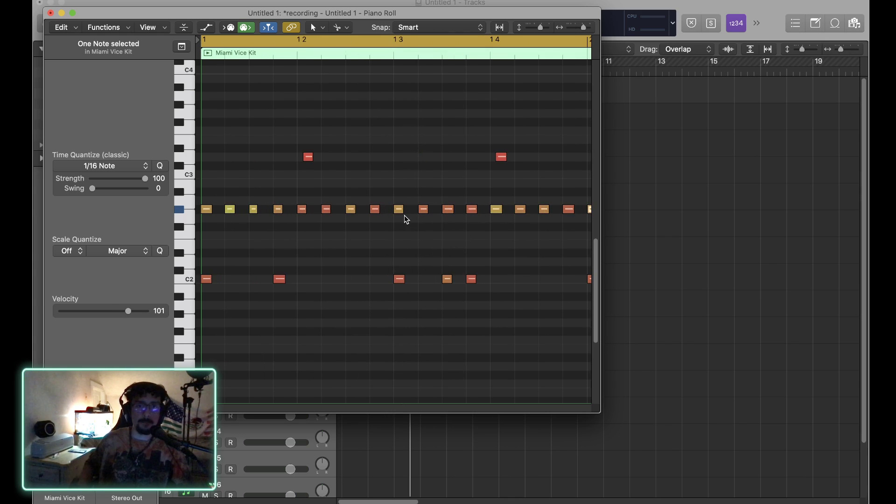
Step: Try splitting the lengthened G#2 note at the start of bar 2 into three equal notes, and undo the split
{"action": "scroll", "coordinate": [404, 215], "scroll_direction": "right", "scroll_amount": 5}
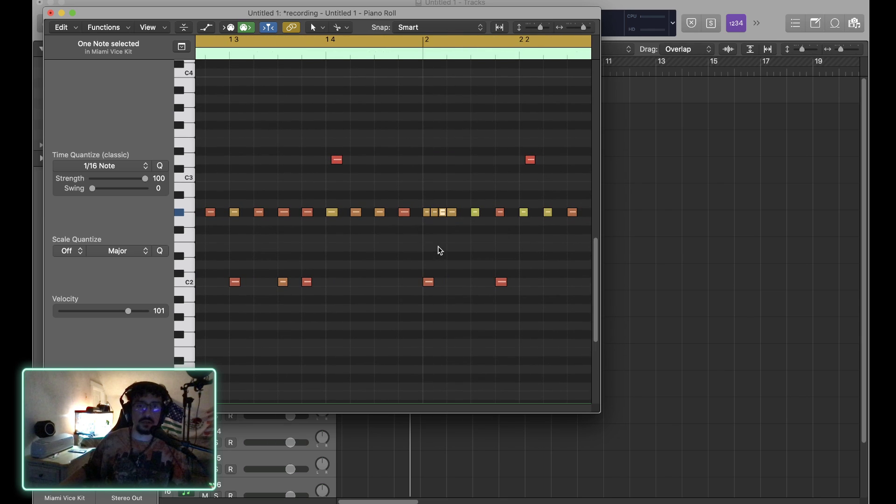
{"action": "key", "text": "space"}
{"action": "key", "text": "super+w"}
{"action": "key", "text": "x"}
{"action": "key", "text": "z"}
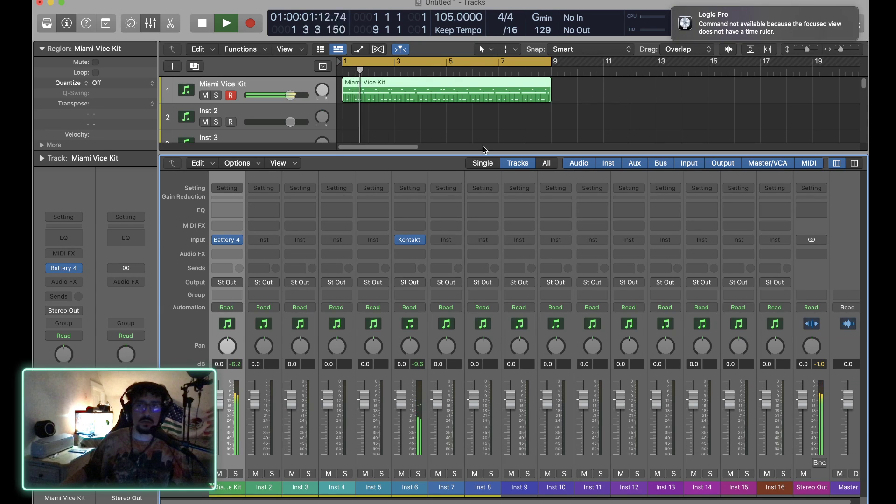
Step: Stop playback, hide the mixer, and bring the drum region's Piano Roll window back to the front
{"action": "key", "text": "space"}
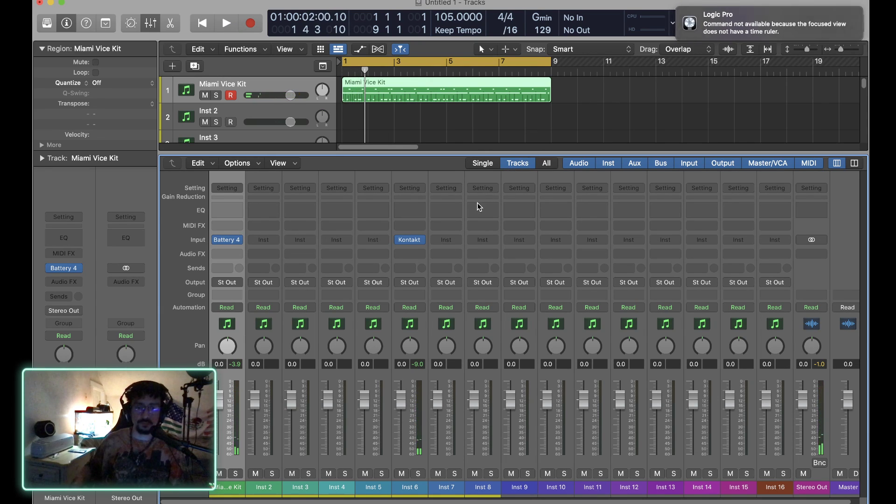
{"action": "key", "text": "x"}
{"action": "key", "text": "p"}
{"action": "key", "text": "p"}
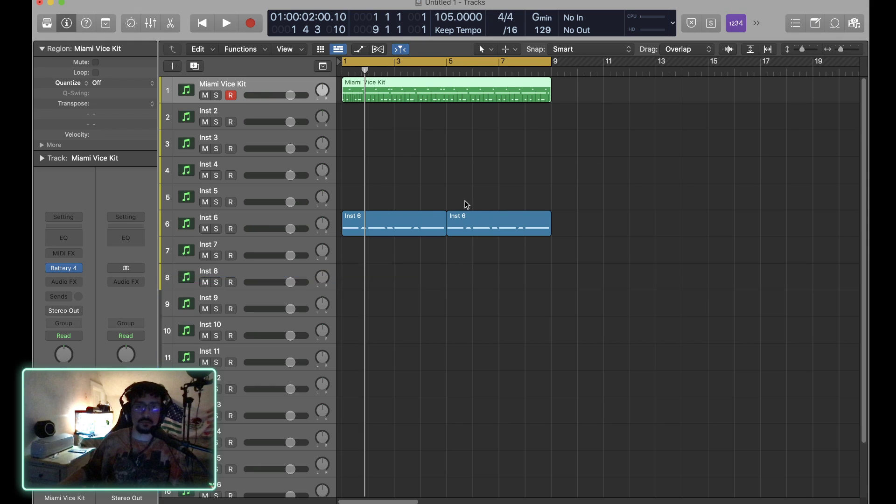
{"action": "left_click", "coordinate": [315, 4]}
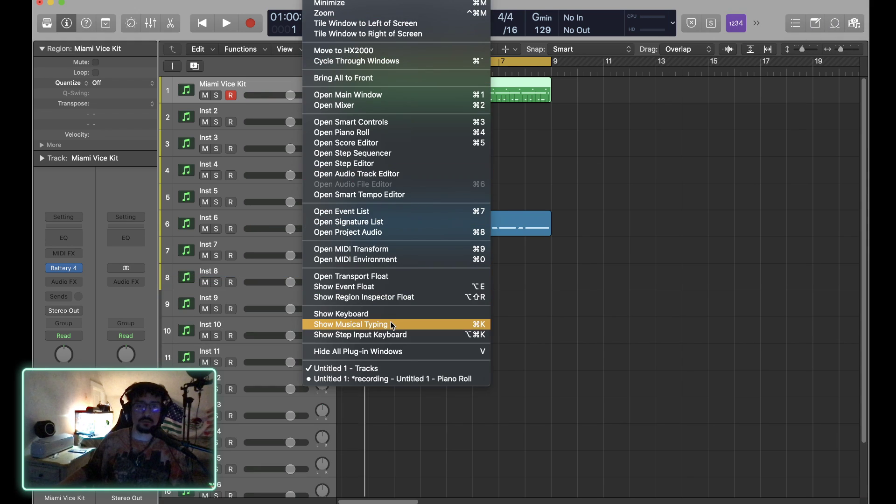
{"action": "left_click", "coordinate": [398, 378]}
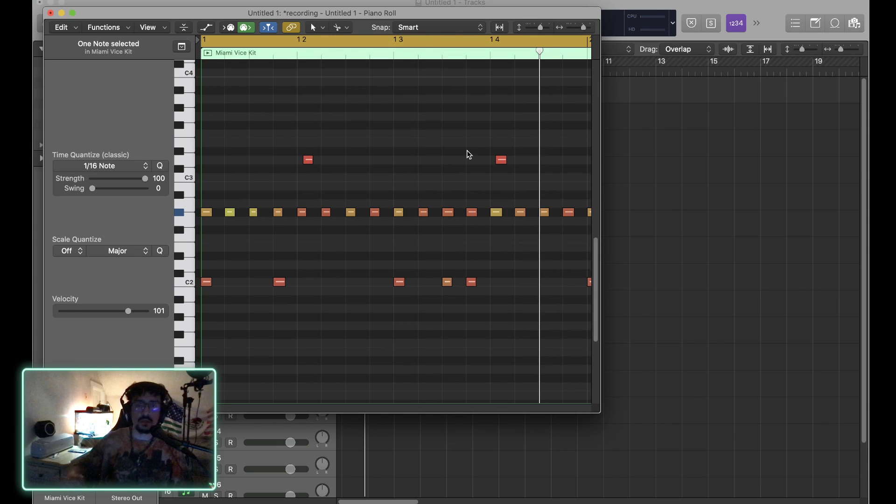
Step: Split the lengthened G#2 note at the start of bar 2 into four equal notes and play back the roll
{"action": "scroll", "coordinate": [470, 155], "scroll_direction": "right", "scroll_amount": 5}
{"action": "scroll", "coordinate": [469, 155], "scroll_direction": "right", "scroll_amount": 5}
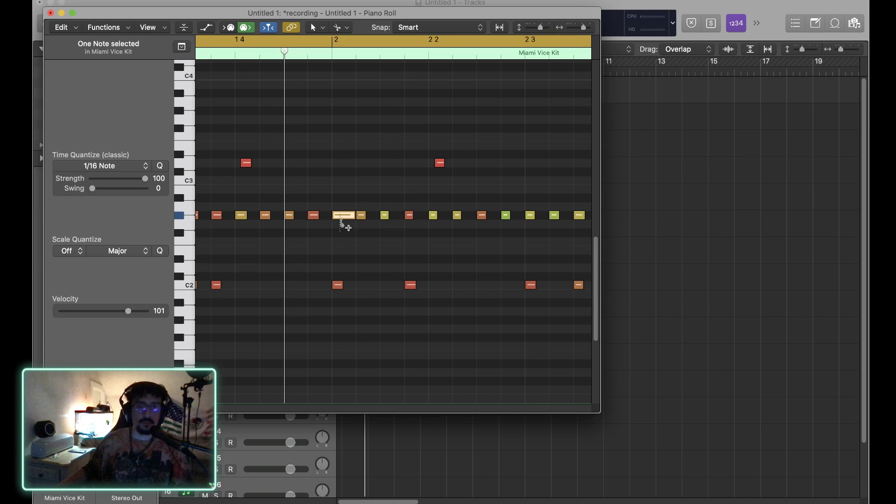
{"action": "left_click_drag", "start_coordinate": [343, 224], "coordinate": [338, 224]}
{"action": "double_click", "coordinate": [236, 54]}
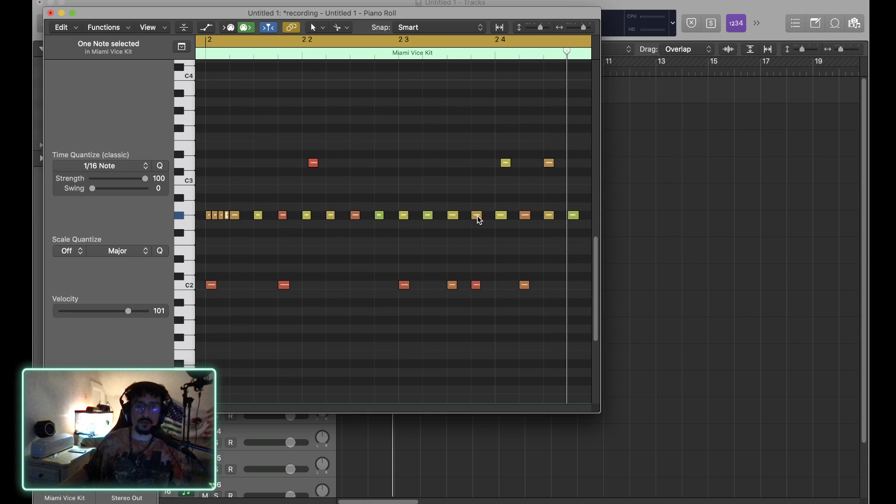
Step: Lengthen the G#2 note on the fourth sixteenth of beat 3 in bar 2 to a full sixteenth and split it into equal notes
{"action": "mouse_move", "coordinate": [480, 219]}
{"action": "mouse_move", "coordinate": [480, 219]}
{"action": "left_mouse_down"}
{"action": "mouse_move", "coordinate": [493, 218]}
{"action": "mouse_move", "coordinate": [490, 226]}
{"action": "left_mouse_up"}
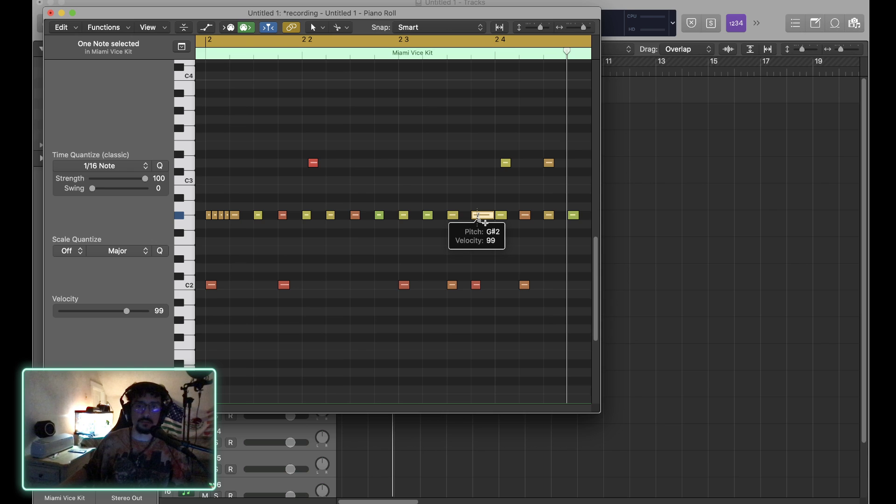
{"action": "left_click", "coordinate": [478, 216], "text": "alt+super"}
{"action": "key", "text": "space"}
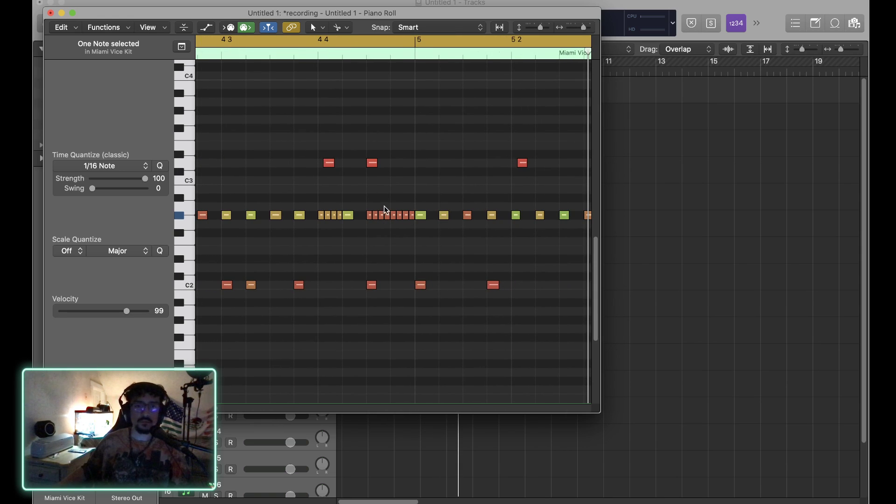
Step: Select the eight G#2 roll notes at the end of bar 4 and show their note velocities in the automation area
{"action": "left_click_drag", "start_coordinate": [368, 204], "coordinate": [412, 232]}
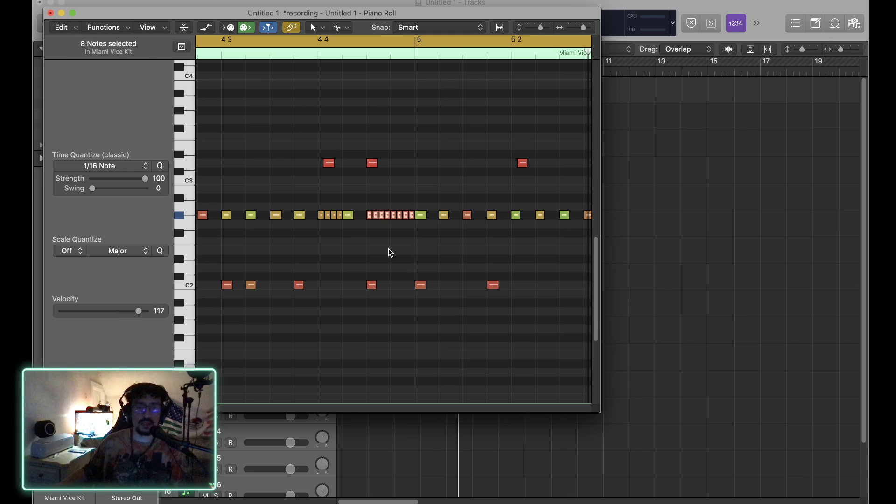
{"action": "key", "text": "a"}
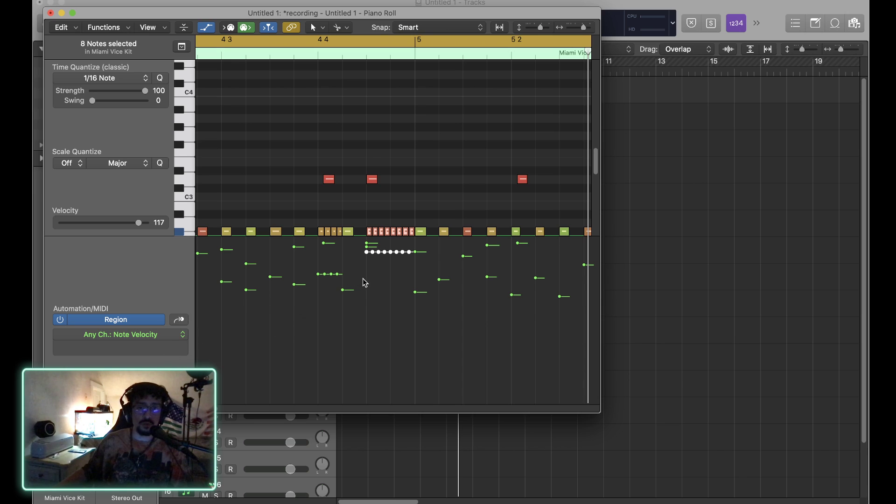
Step: Try reshaping the velocities of the eight selected G#2 roll notes into a rising ramp, undoing each attempt
{"action": "mouse_move", "coordinate": [366, 287]}
{"action": "left_mouse_down"}
{"action": "mouse_move", "coordinate": [370, 270]}
{"action": "mouse_move", "coordinate": [385, 266]}
{"action": "mouse_move", "coordinate": [373, 281]}
{"action": "left_mouse_up"}
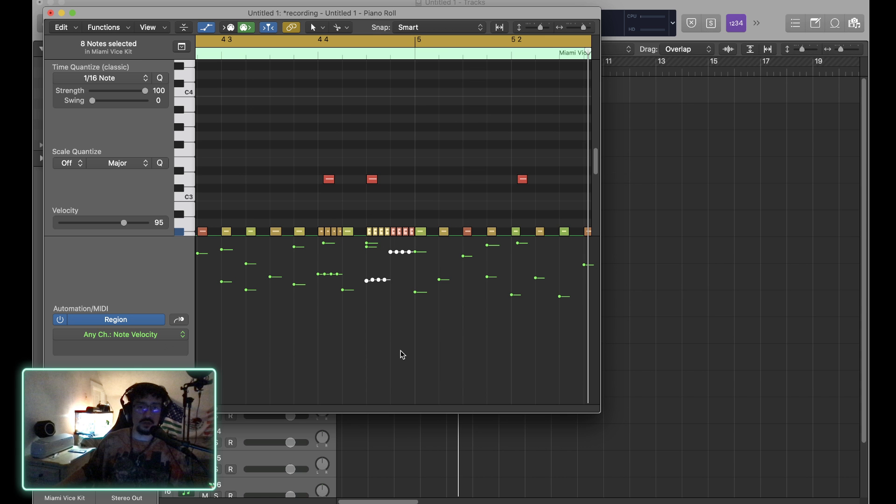
{"action": "key", "text": "super+z"}
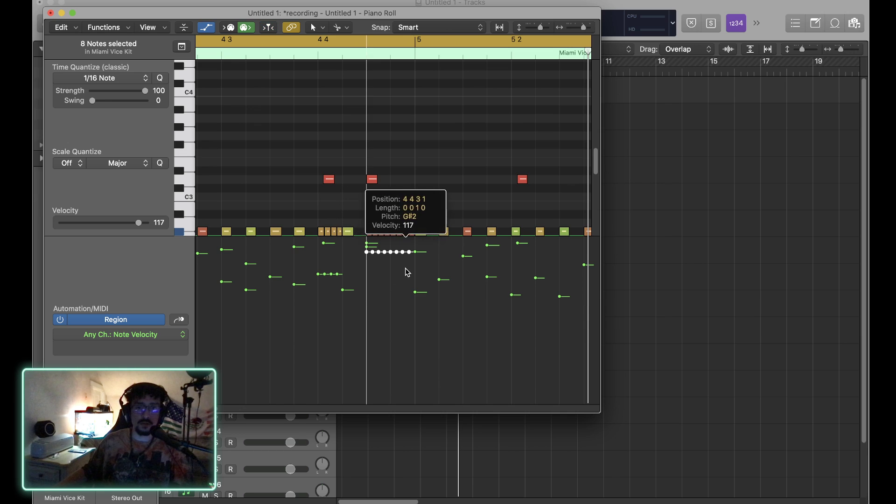
{"action": "left_click_drag", "start_coordinate": [366, 298], "coordinate": [425, 258]}
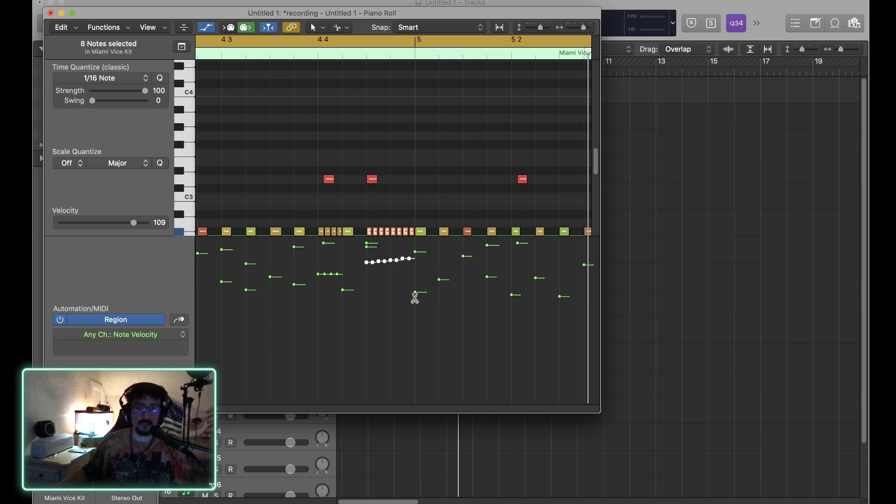
{"action": "key", "text": "super+z"}
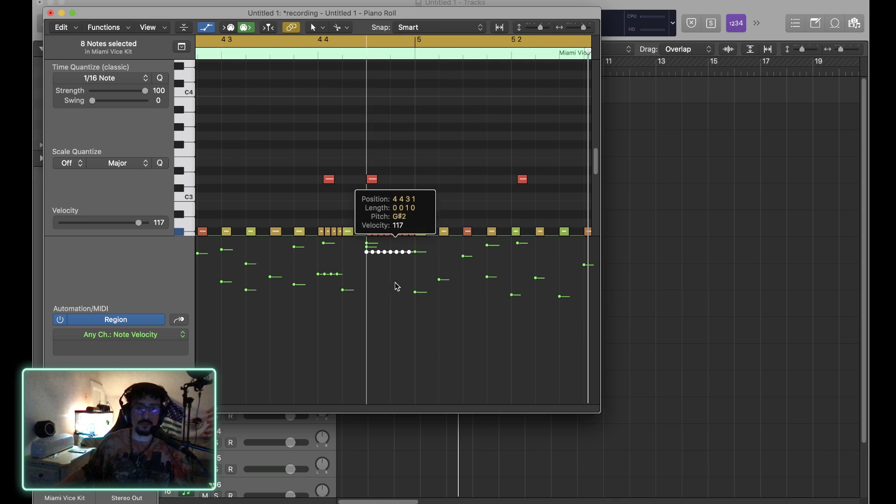
Step: Try drawing a gentle rising velocity line across the eight selected G#2 roll notes at the end of bar 4, and undo it
{"action": "left_click", "coordinate": [367, 54]}
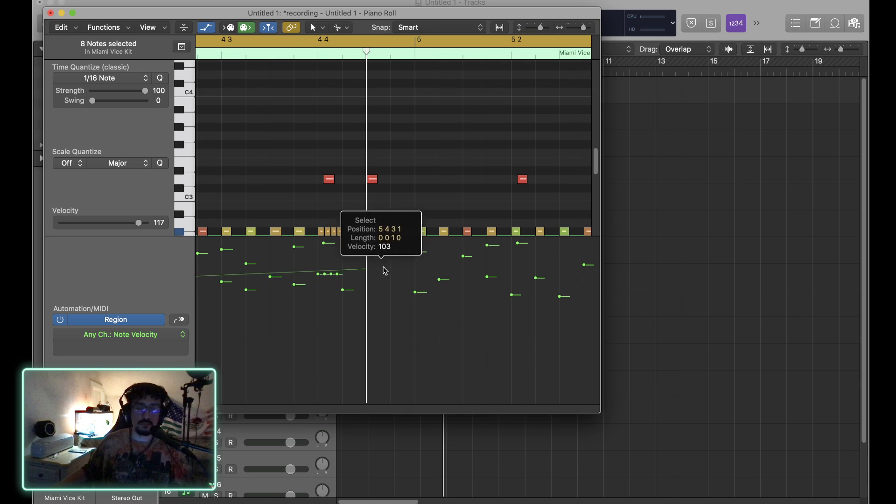
{"action": "left_click", "coordinate": [416, 254]}
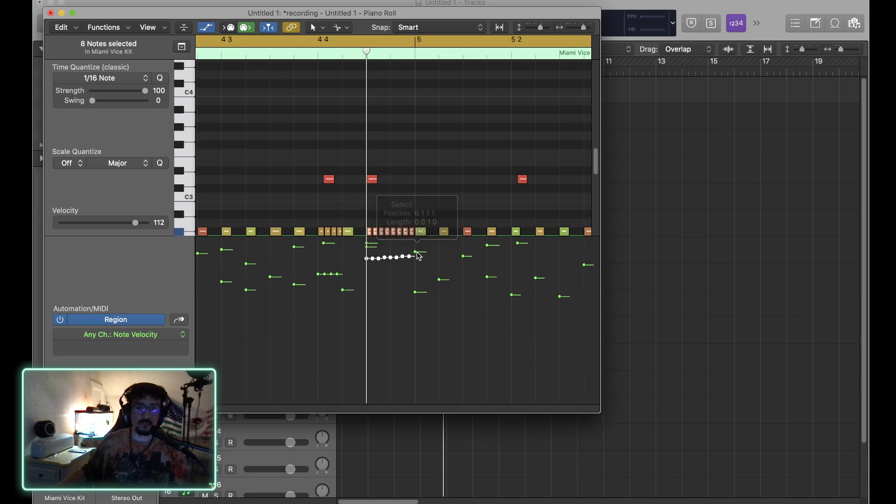
{"action": "key", "text": "super+z"}
Step: Draw a rising velocity ramp across the eight selected G#2 roll notes at the end of bar 4
{"action": "left_click", "coordinate": [501, 29]}
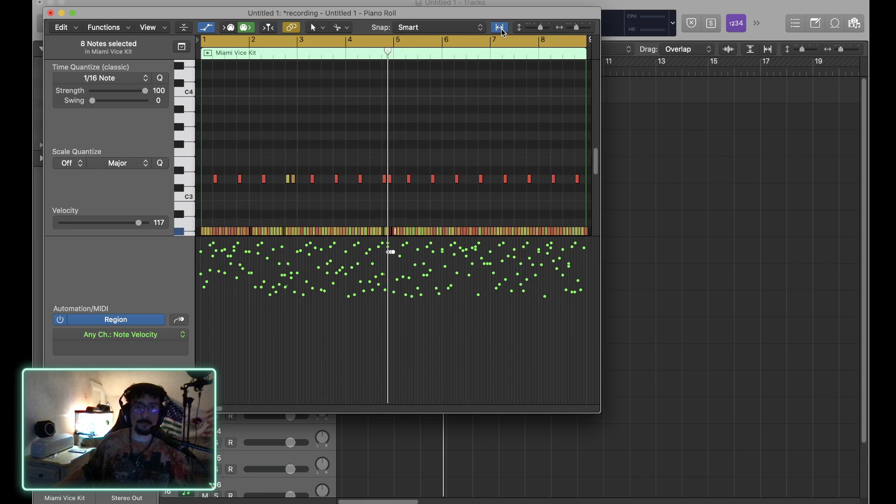
{"action": "left_click", "coordinate": [399, 252]}
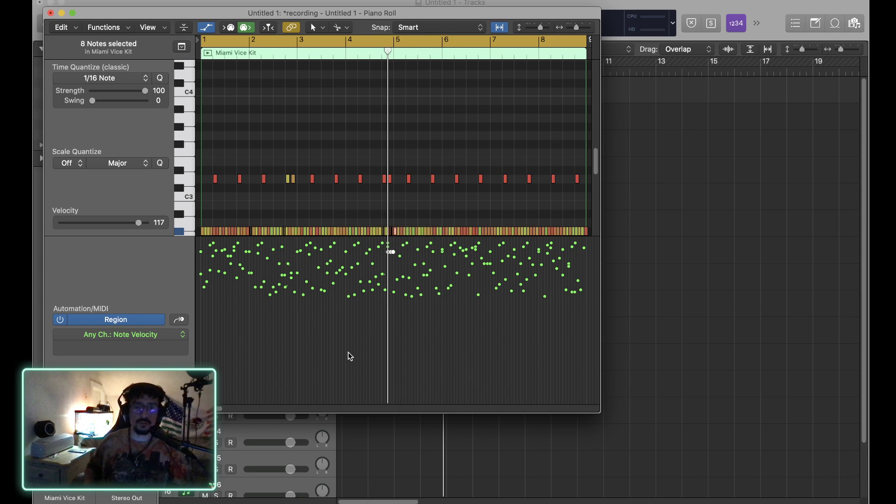
{"action": "left_click_drag", "start_coordinate": [299, 353], "coordinate": [371, 335]}
{"action": "left_click", "coordinate": [378, 358]}
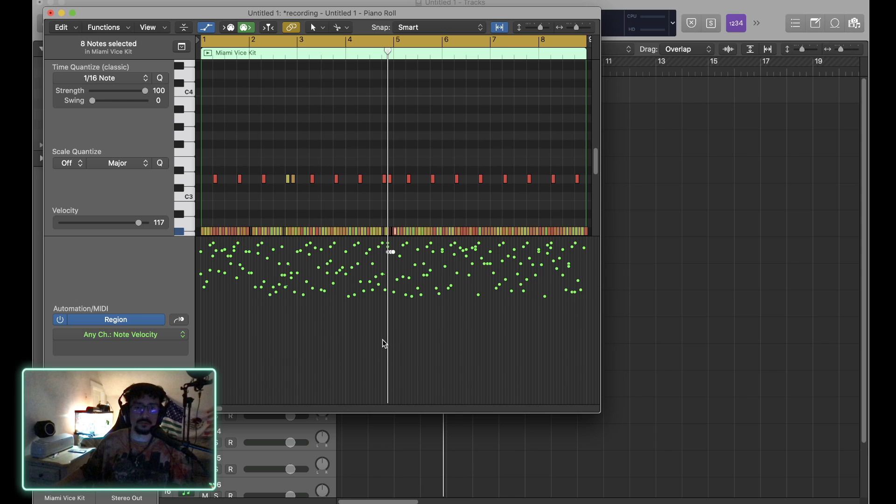
{"action": "left_click_drag", "start_coordinate": [334, 340], "coordinate": [407, 241]}
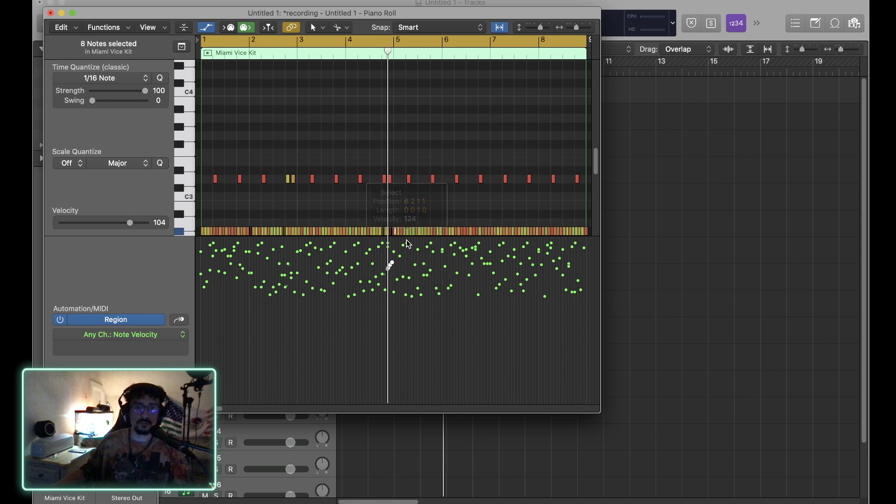
Step: Redraw the eight-note G#2 roll's velocity line as a steeper rise starting at velocity 100, and deselect the notes
{"action": "key", "text": "super+Right"}
{"action": "key", "text": "super+Right"}
{"action": "key", "text": "super+Right"}
{"action": "key", "text": "super+Right"}
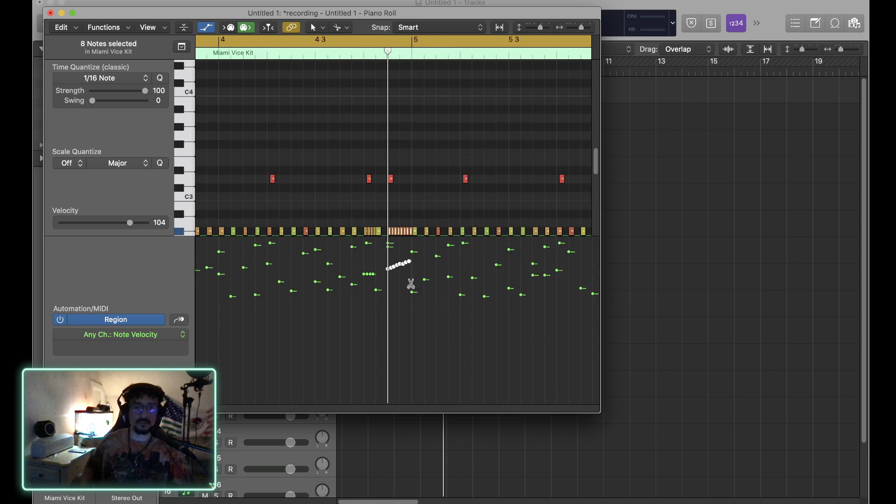
{"action": "key", "text": "super+Right"}
{"action": "key", "text": "super+Right"}
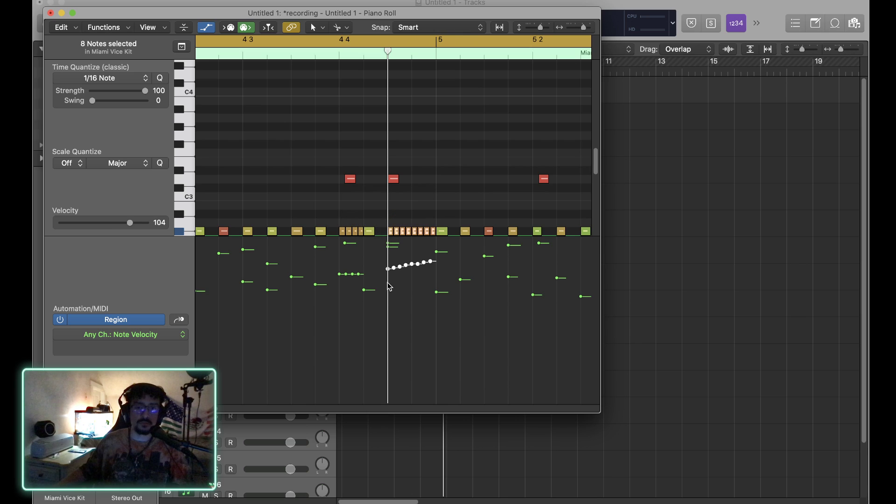
{"action": "mouse_move", "coordinate": [129, 225]}
{"action": "left_mouse_down"}
{"action": "mouse_move", "coordinate": [110, 224]}
{"action": "mouse_move", "coordinate": [130, 225]}
{"action": "left_mouse_up"}
{"action": "mouse_move", "coordinate": [379, 355]}
{"action": "left_mouse_down"}
{"action": "mouse_move", "coordinate": [432, 255]}
{"action": "mouse_move", "coordinate": [445, 258]}
{"action": "left_mouse_up"}
{"action": "left_click_drag", "start_coordinate": [384, 405], "coordinate": [447, 260]}
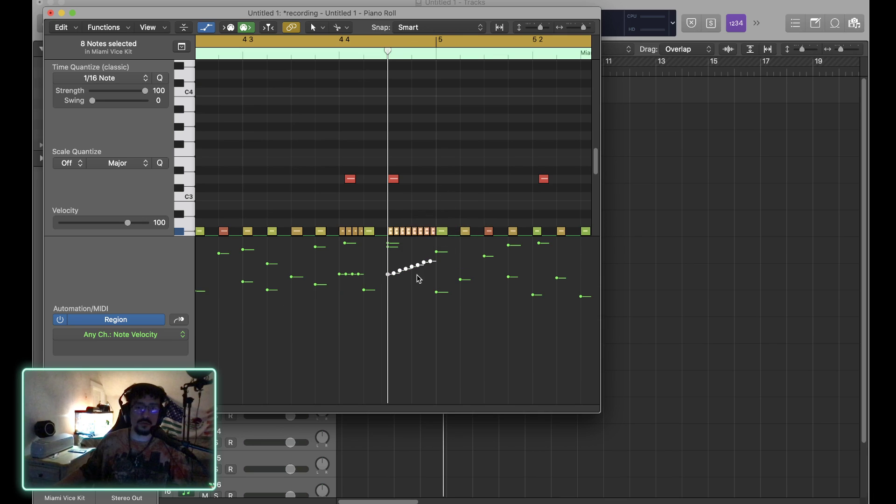
{"action": "left_click", "coordinate": [421, 217]}
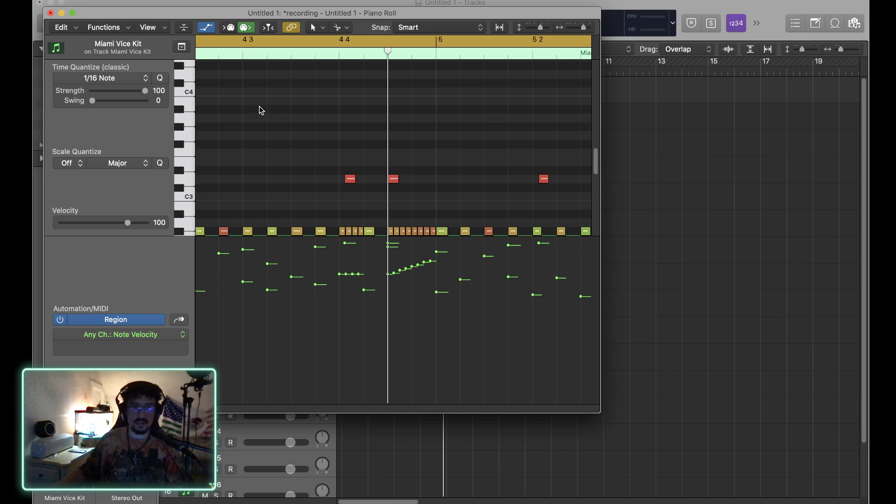
Step: Reopen the Miami Vice Kit region in the Piano Roll and select the eight rapid roll notes just before bar 5
{"action": "left_click", "coordinate": [50, 13]}
{"action": "left_click", "coordinate": [374, 130]}
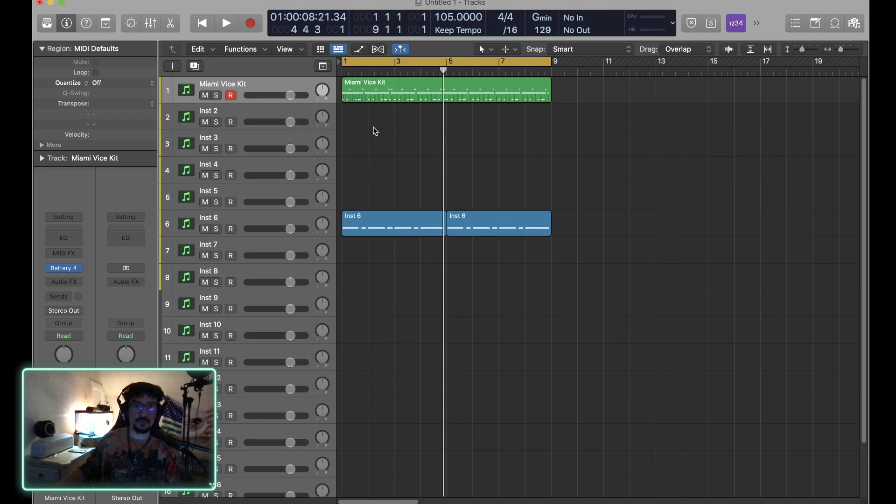
{"action": "left_click", "coordinate": [378, 93]}
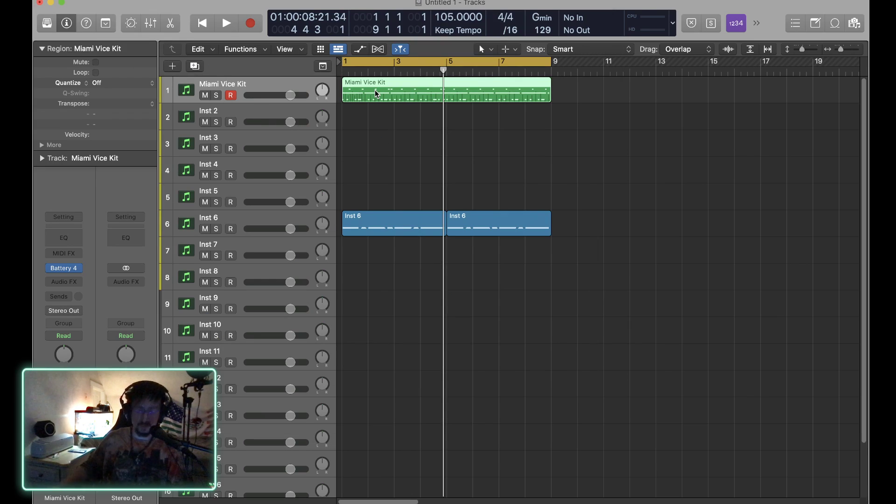
{"action": "double_click", "coordinate": [377, 94]}
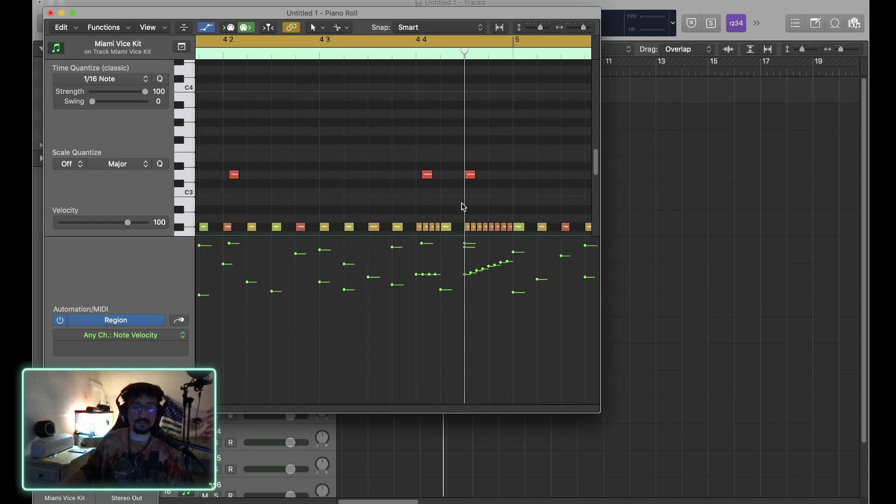
{"action": "scroll", "coordinate": [485, 184], "scroll_direction": "down", "scroll_amount": 3}
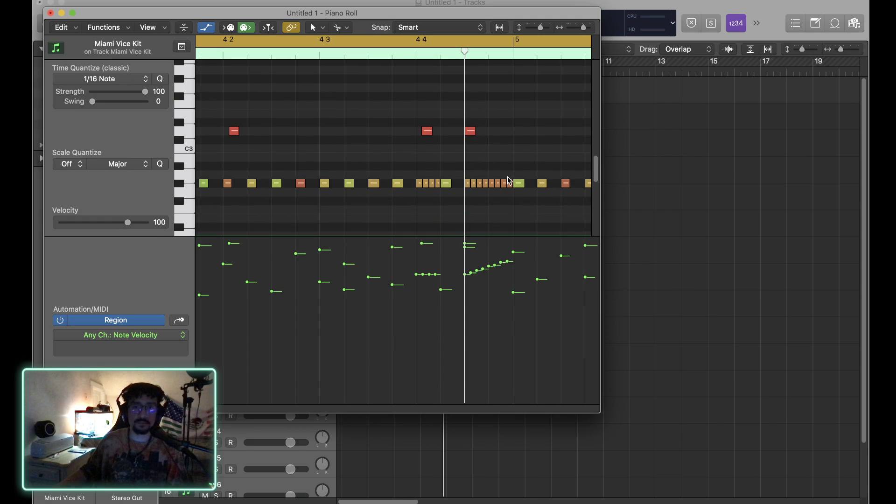
{"action": "left_click_drag", "start_coordinate": [509, 166], "coordinate": [466, 206]}
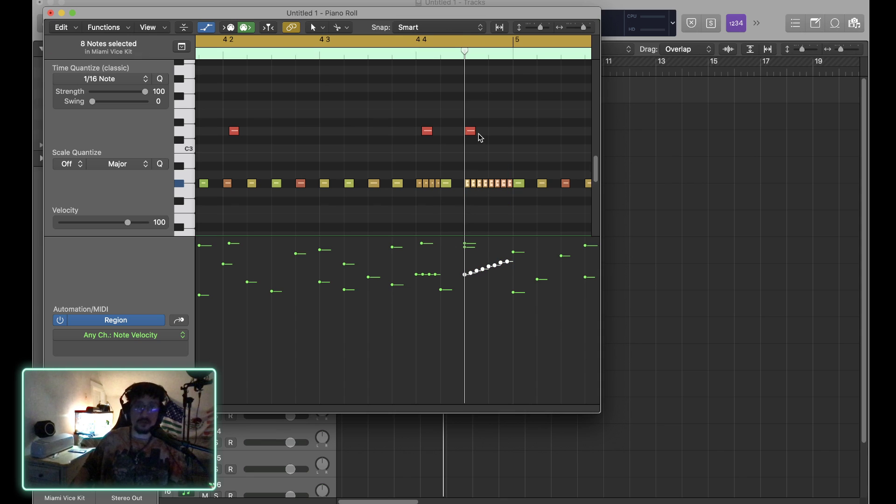
Step: Open MIDI Transform for the selected notes and load the Crescendo preset, keeping its window clear of the screen edge
{"action": "key", "text": "super+9"}
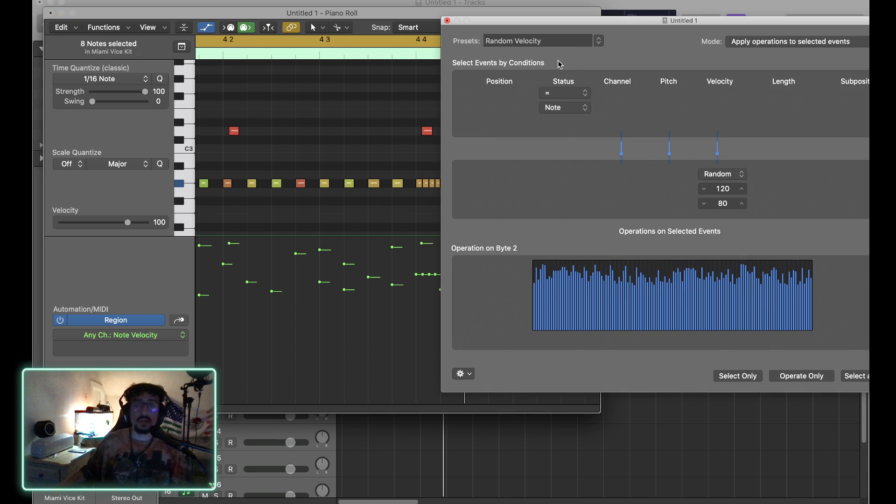
{"action": "left_click", "coordinate": [599, 41]}
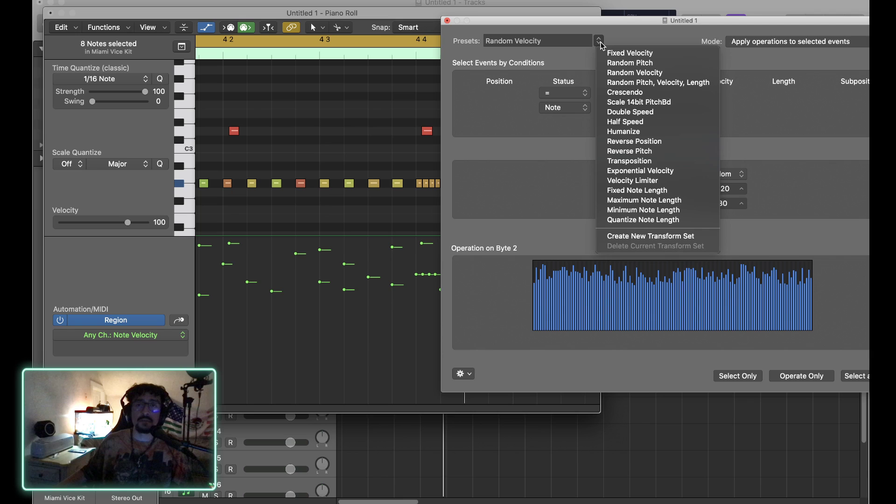
{"action": "left_click", "coordinate": [635, 92]}
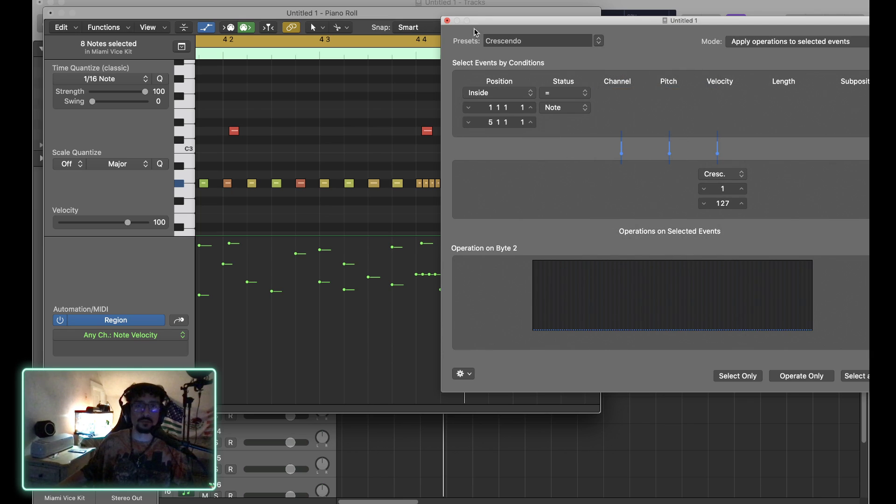
{"action": "left_click_drag", "start_coordinate": [478, 25], "coordinate": [442, 16]}
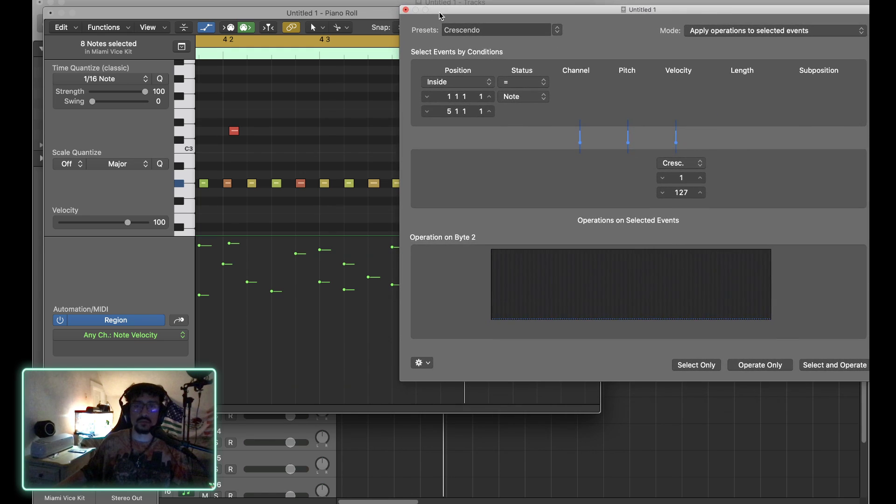
Step: Set the crescendo's velocity values to 120 at the start and 50 at the end
{"action": "double_click", "coordinate": [681, 192]}
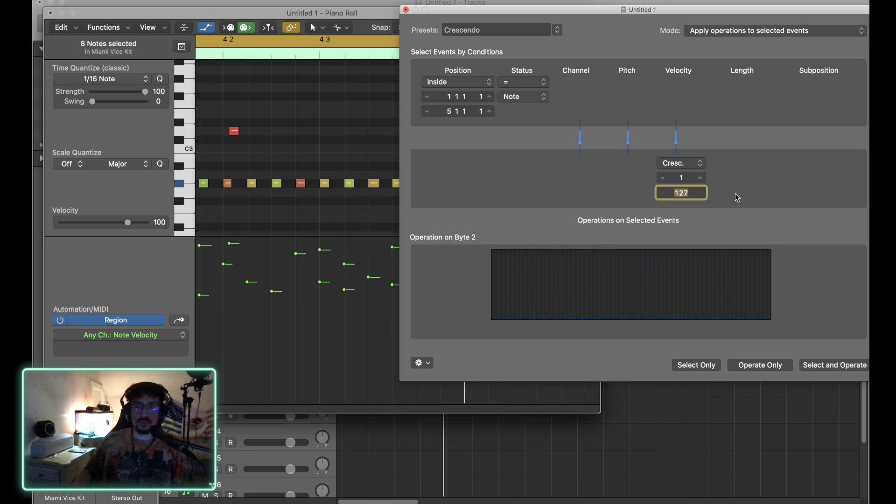
{"action": "type", "text": "1"}
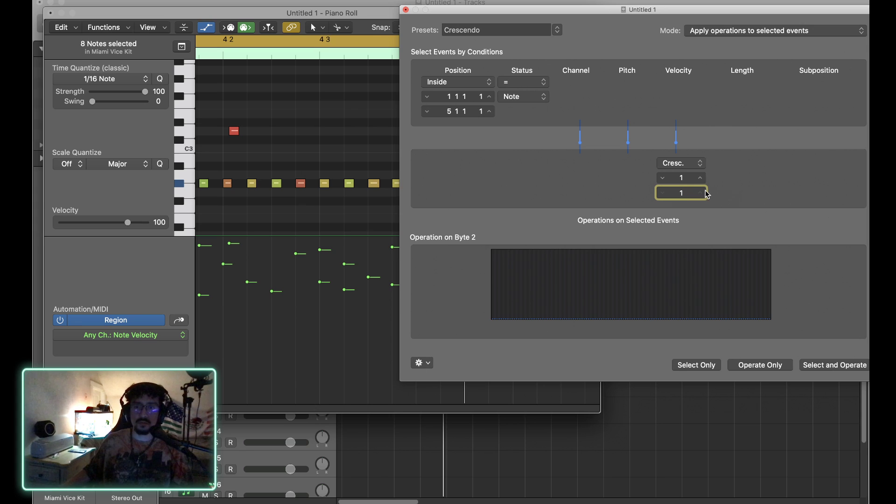
{"action": "type", "text": "50"}
{"action": "key", "text": "BackSpace"}
{"action": "key", "text": "BackSpace"}
{"action": "key", "text": "BackSpace"}
{"action": "type", "text": "50"}
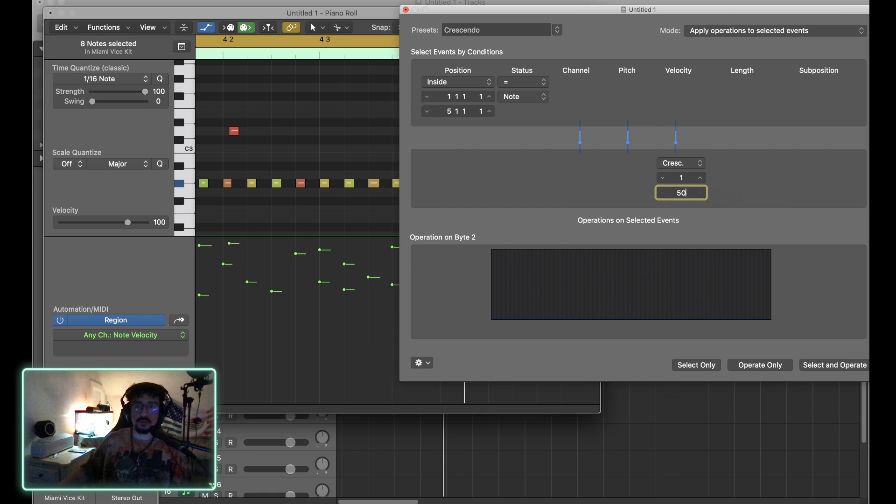
{"action": "left_click", "coordinate": [684, 179]}
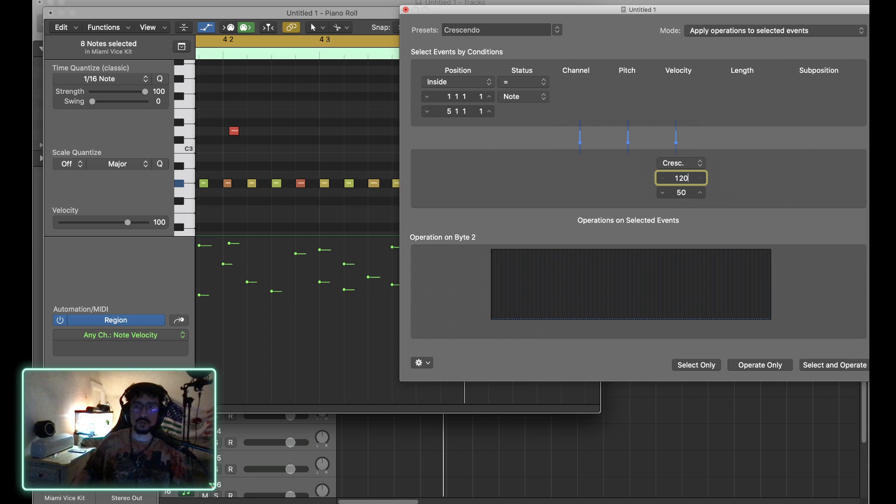
{"action": "type", "text": "120"}
{"action": "key", "text": "Return"}
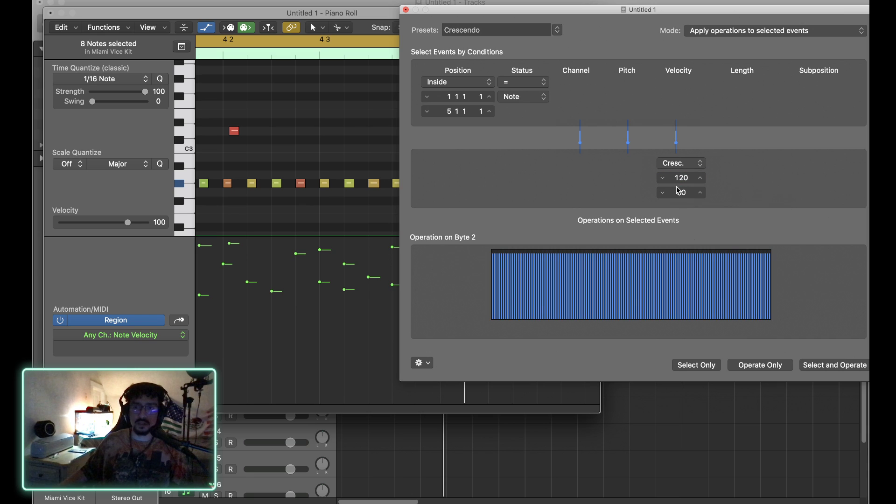
{"action": "left_click", "coordinate": [690, 166]}
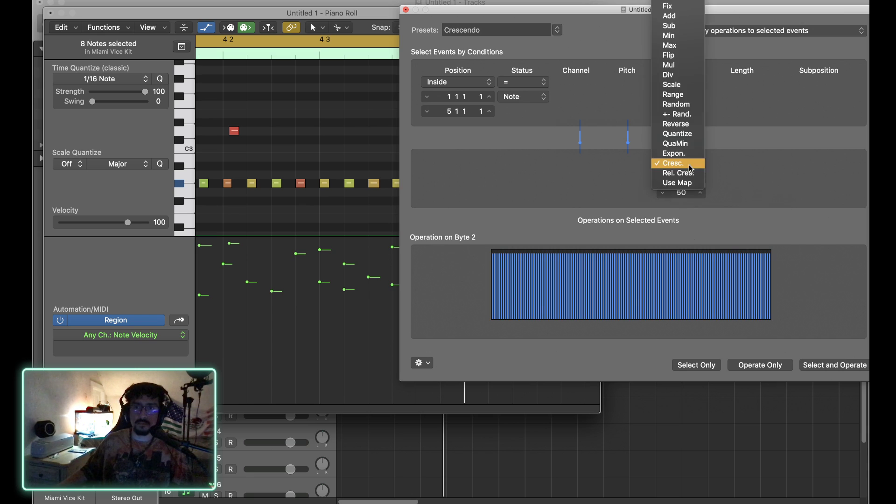
{"action": "left_click", "coordinate": [760, 162]}
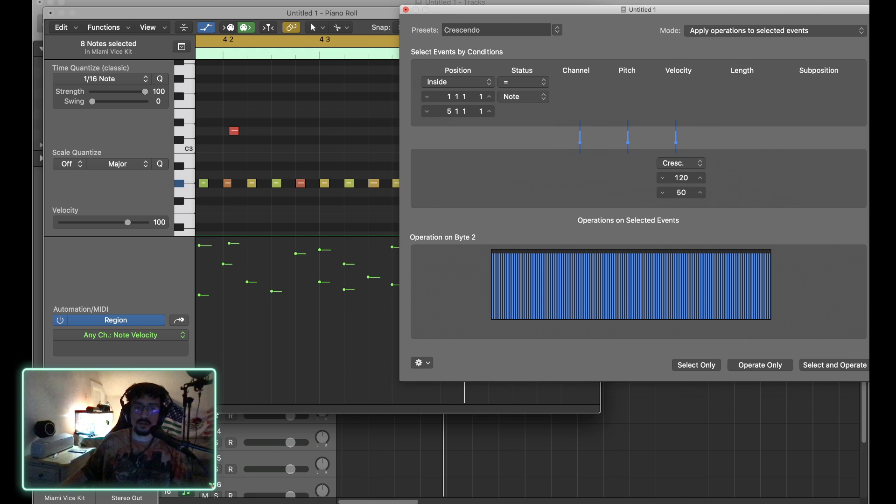
Step: Set the cycle range over the eight-note roll just before bar 5 and move the playhead inside it
{"action": "left_click_drag", "start_coordinate": [215, 410], "coordinate": [216, 411]}
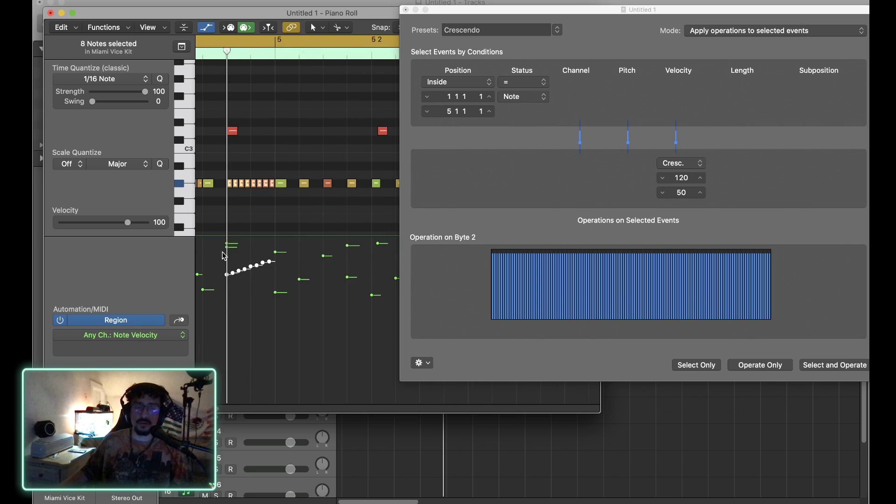
{"action": "left_click", "coordinate": [227, 52]}
{"action": "left_click", "coordinate": [243, 53]}
{"action": "left_click", "coordinate": [227, 41]}
{"action": "left_click_drag", "start_coordinate": [227, 41], "coordinate": [262, 41]}
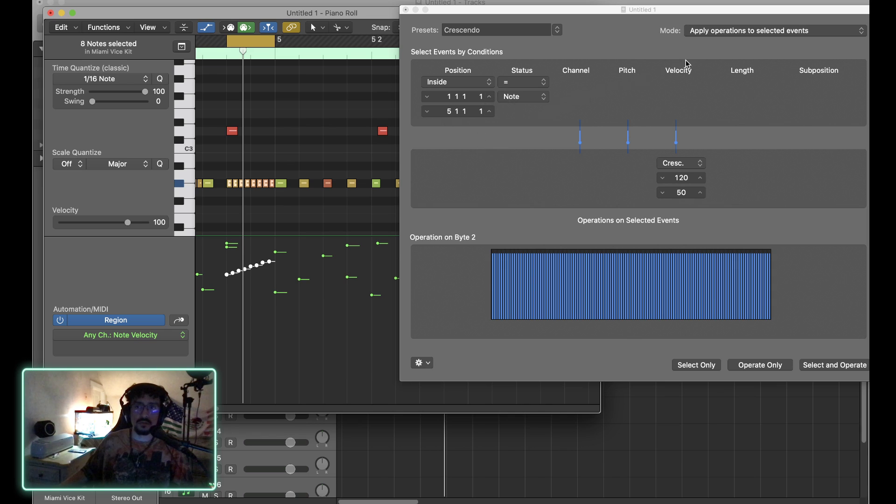
Step: Try selecting and transforming the notes with the 120 to 50 crescendo, and undo the velocity change
{"action": "left_click", "coordinate": [817, 369]}
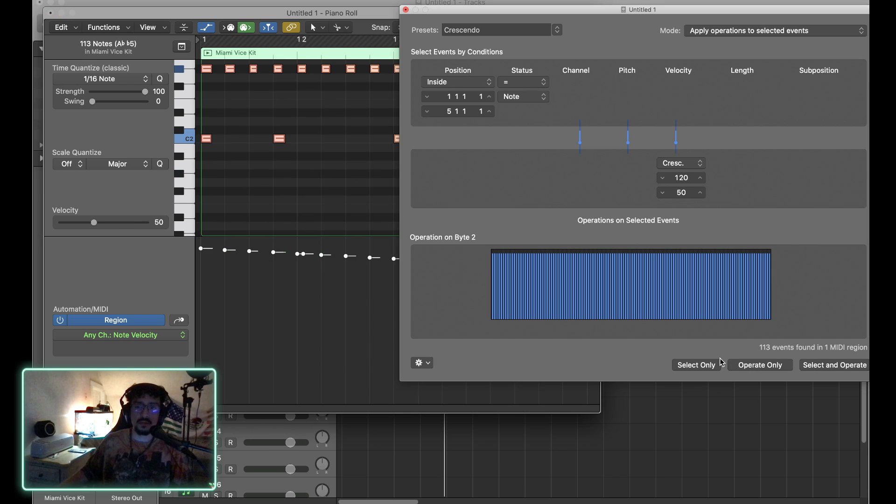
{"action": "key", "text": "super+z"}
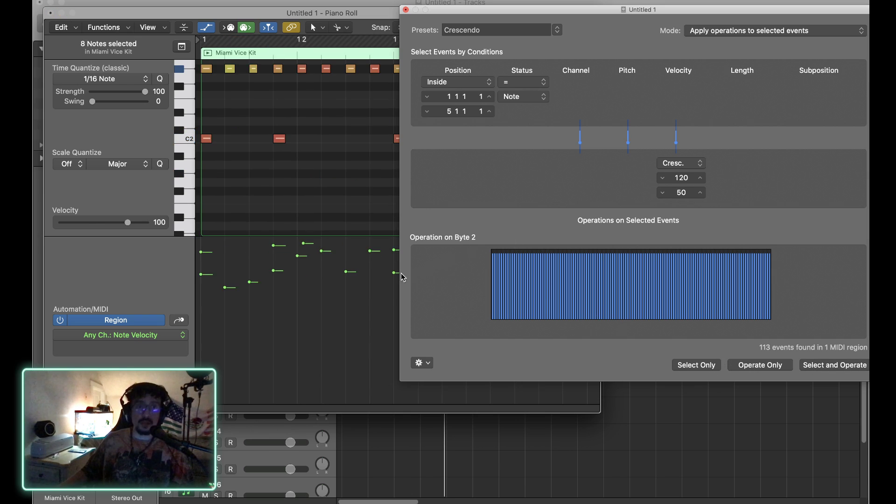
{"action": "left_click", "coordinate": [475, 83]}
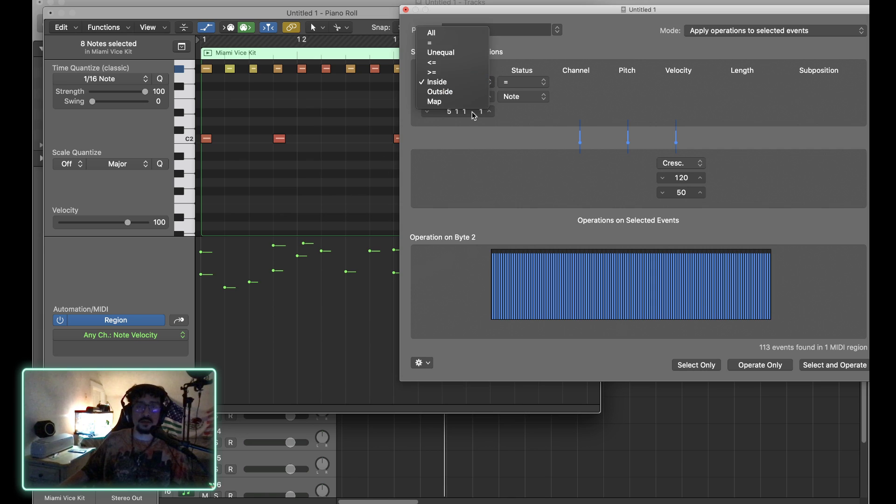
{"action": "left_click", "coordinate": [465, 188]}
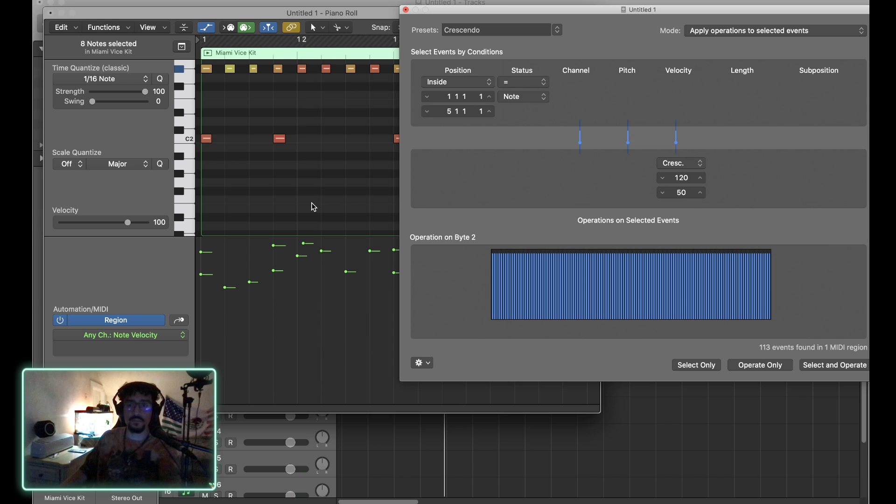
Step: Set the crescendo's velocity values to 50 at the start and 120 at the end
{"action": "scroll", "coordinate": [311, 203], "scroll_direction": "right", "scroll_amount": 3}
{"action": "scroll", "coordinate": [311, 204], "scroll_direction": "right", "scroll_amount": 15}
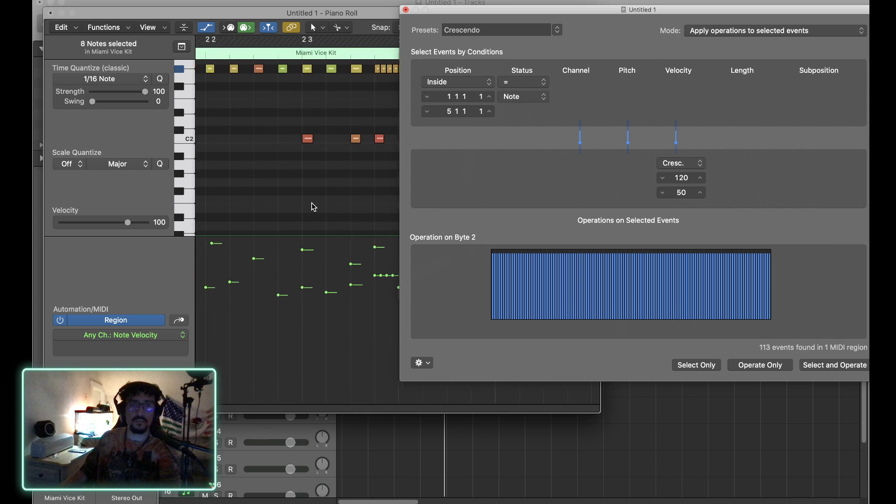
{"action": "scroll", "coordinate": [312, 203], "scroll_direction": "right", "scroll_amount": 14}
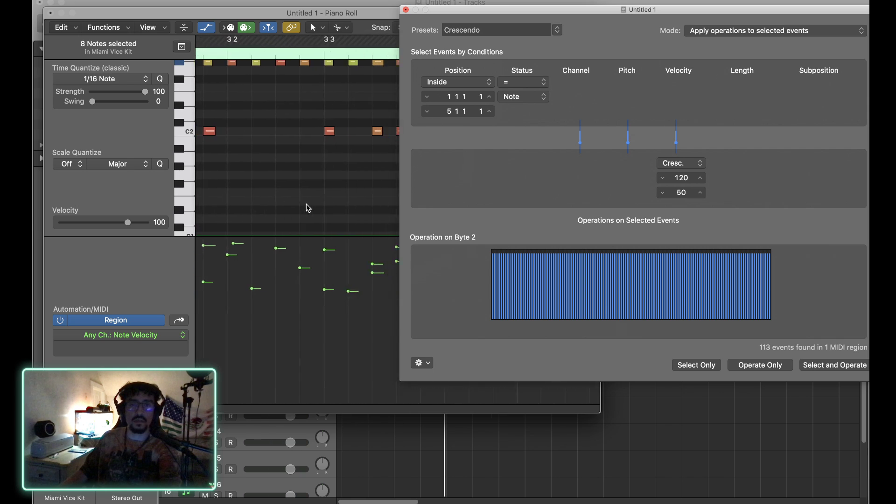
{"action": "scroll", "coordinate": [310, 207], "scroll_direction": "right", "scroll_amount": 3}
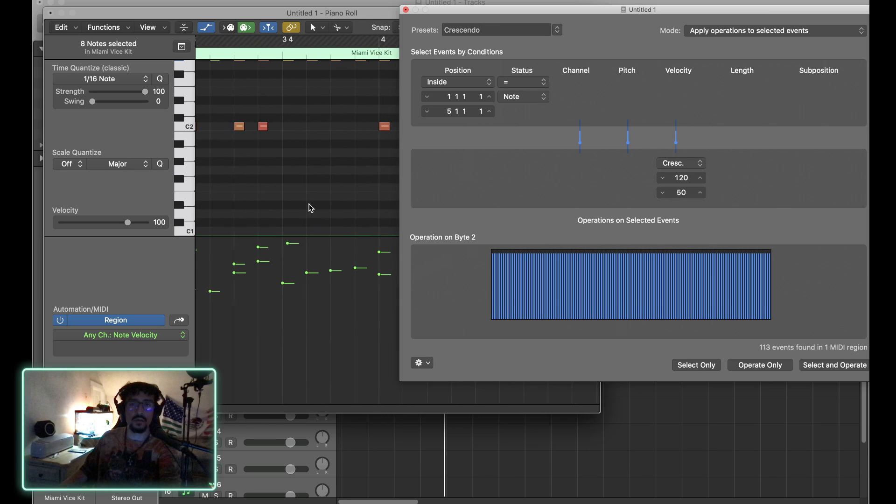
{"action": "double_click", "coordinate": [681, 178]}
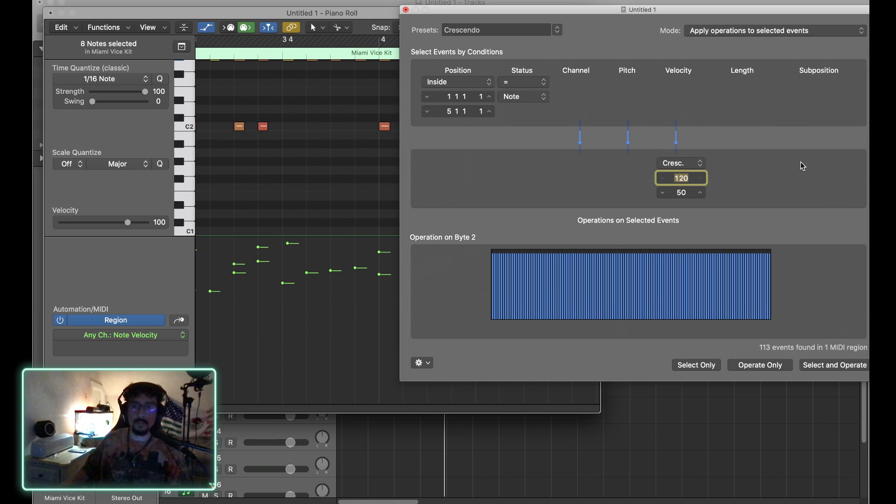
{"action": "type", "text": "1"}
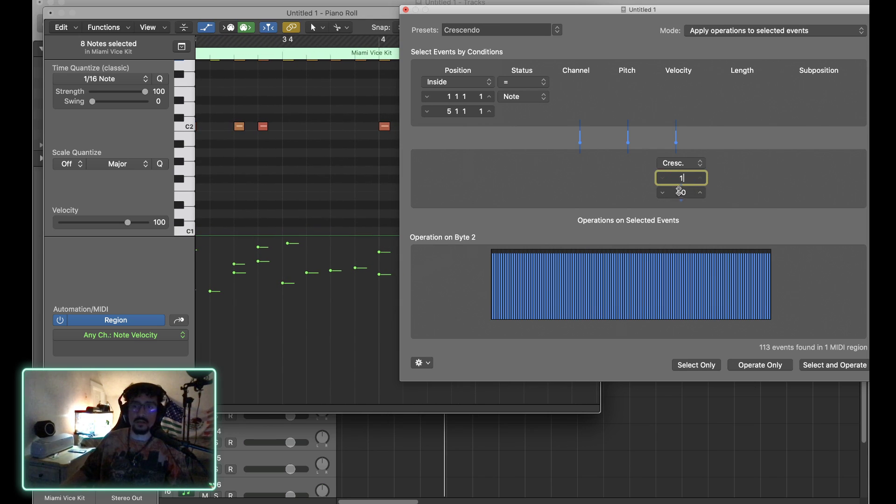
{"action": "key", "text": "BackSpace"}
{"action": "type", "text": "50"}
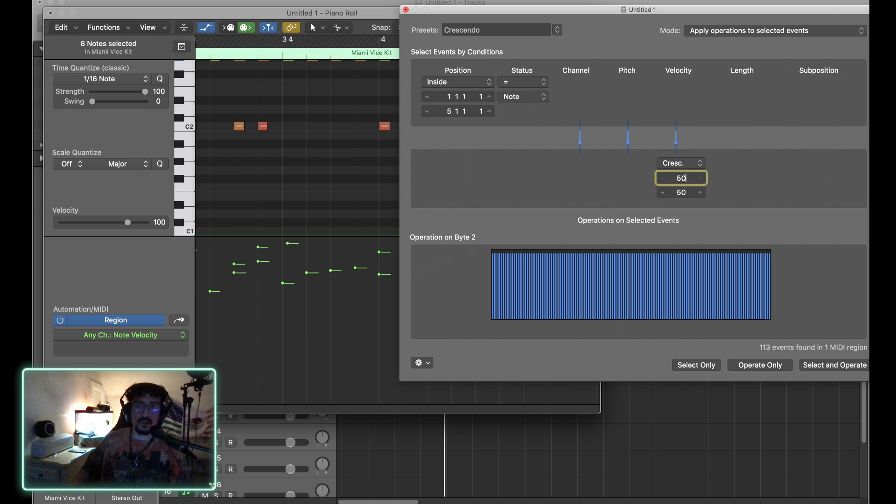
{"action": "double_click", "coordinate": [684, 193]}
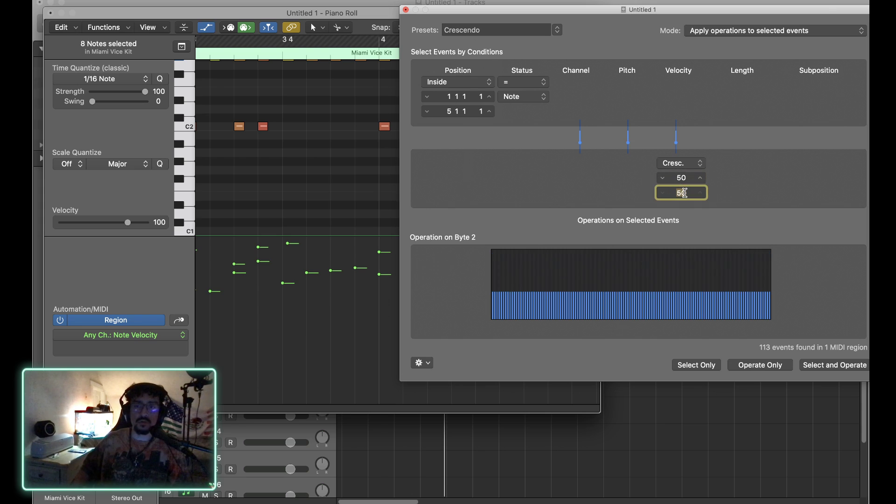
{"action": "type", "text": "120"}
{"action": "key", "text": "Return"}
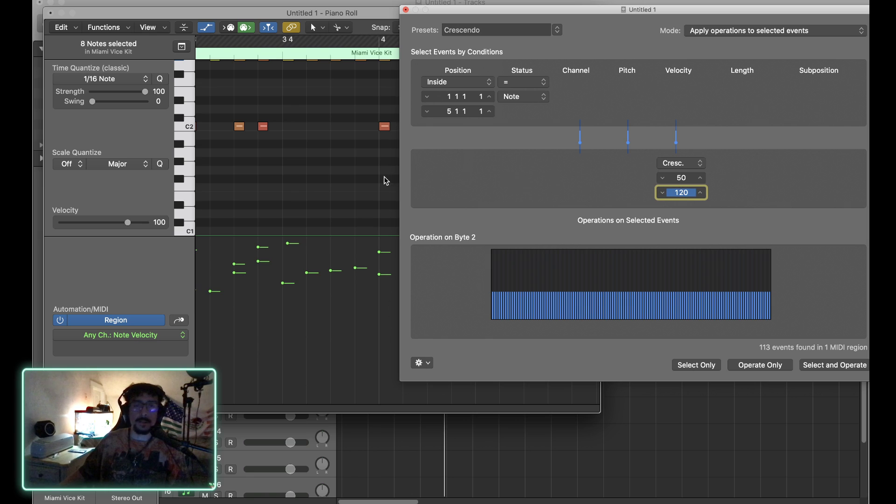
Step: Select the eight roll notes just before bar 5 and apply the 50 to 120 velocity crescendo to them
{"action": "left_click_drag", "start_coordinate": [455, 10], "coordinate": [538, 13]}
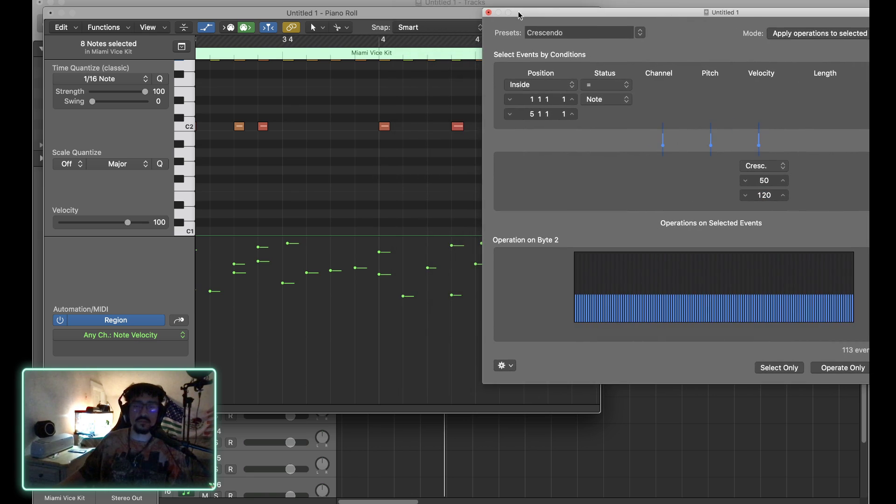
{"action": "left_click", "coordinate": [259, 12]}
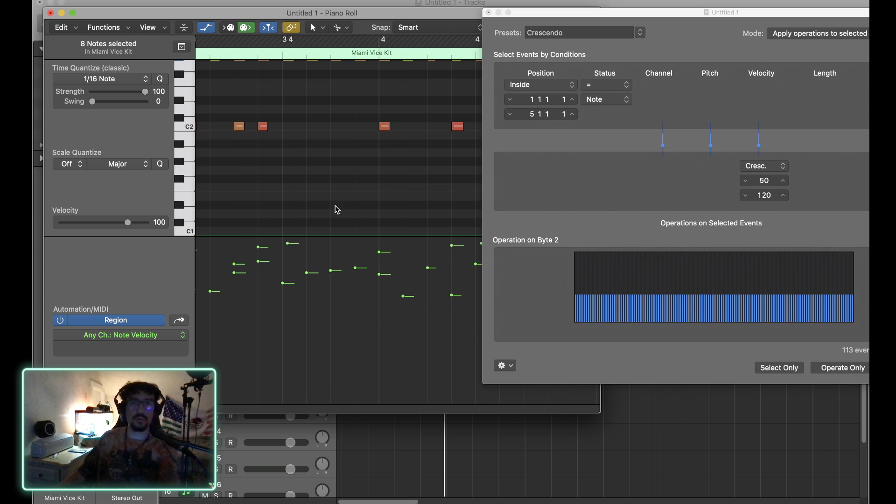
{"action": "scroll", "coordinate": [337, 209], "scroll_direction": "right", "scroll_amount": 5}
{"action": "scroll", "coordinate": [337, 210], "scroll_direction": "right", "scroll_amount": 5}
{"action": "scroll", "coordinate": [288, 174], "scroll_direction": "up", "scroll_amount": 3}
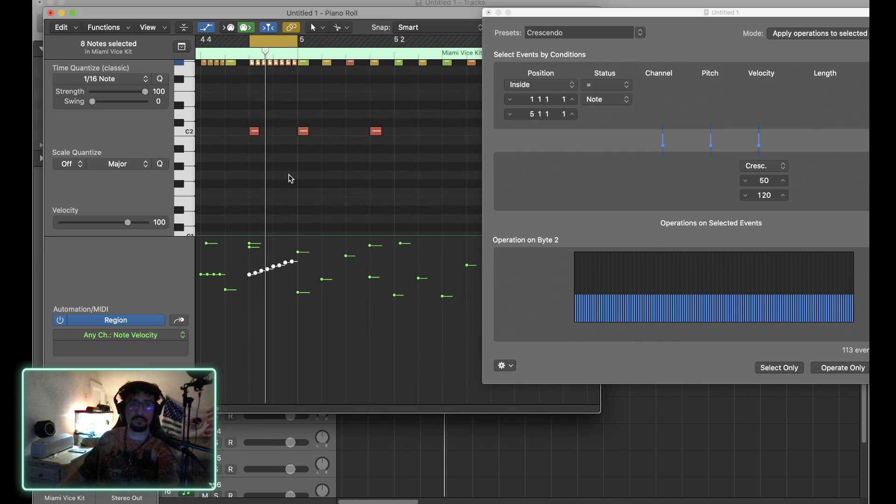
{"action": "scroll", "coordinate": [289, 174], "scroll_direction": "up", "scroll_amount": 1}
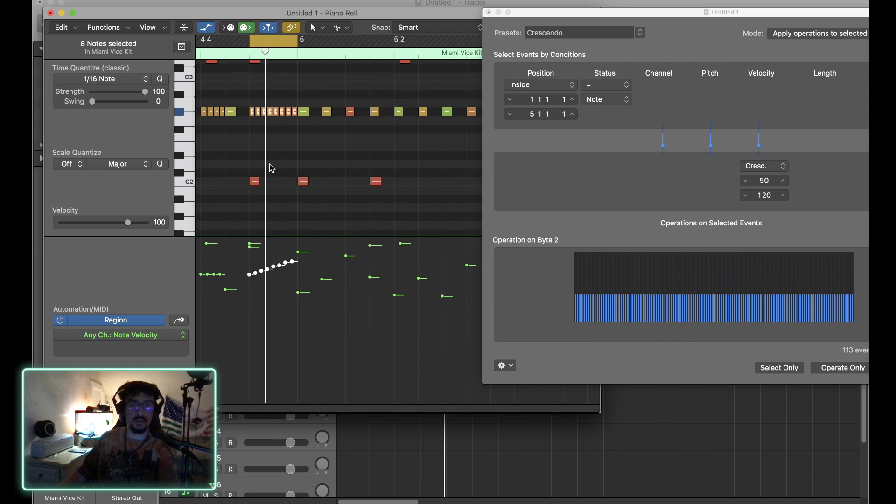
{"action": "left_click", "coordinate": [252, 99]}
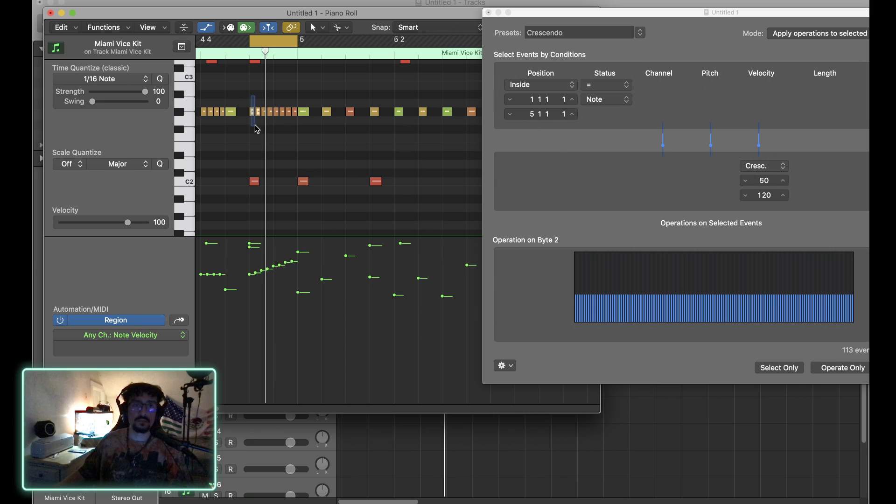
{"action": "left_click_drag", "start_coordinate": [257, 129], "coordinate": [294, 128]}
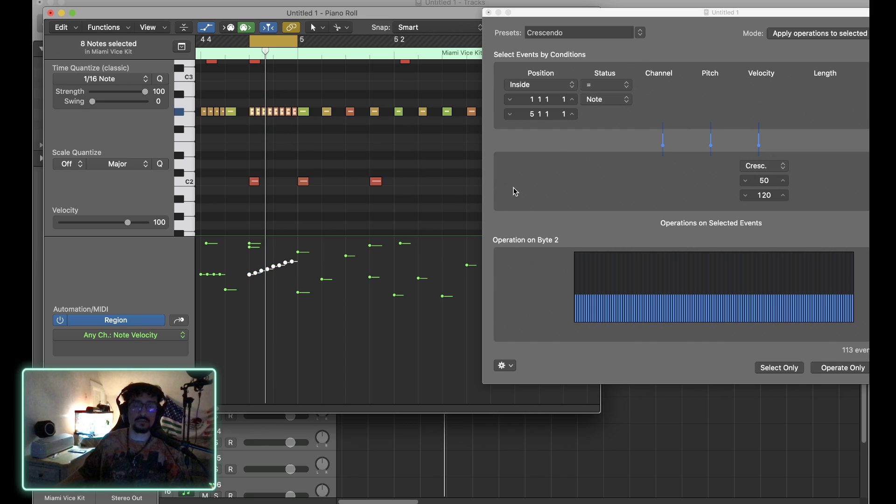
{"action": "left_click", "coordinate": [826, 369]}
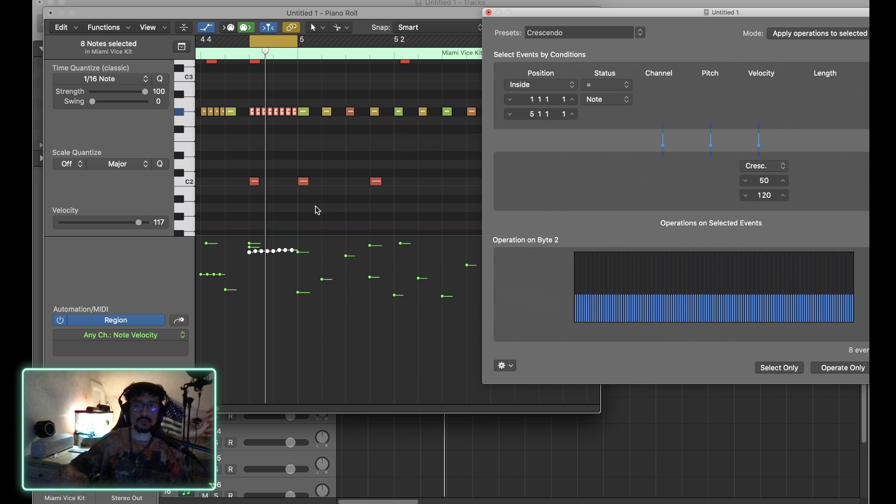
Step: Set the crescendo's starting velocity to 1 and apply it to the selected roll notes
{"action": "scroll", "coordinate": [317, 210], "scroll_direction": "left", "scroll_amount": 20}
{"action": "scroll", "coordinate": [318, 210], "scroll_direction": "right", "scroll_amount": 4}
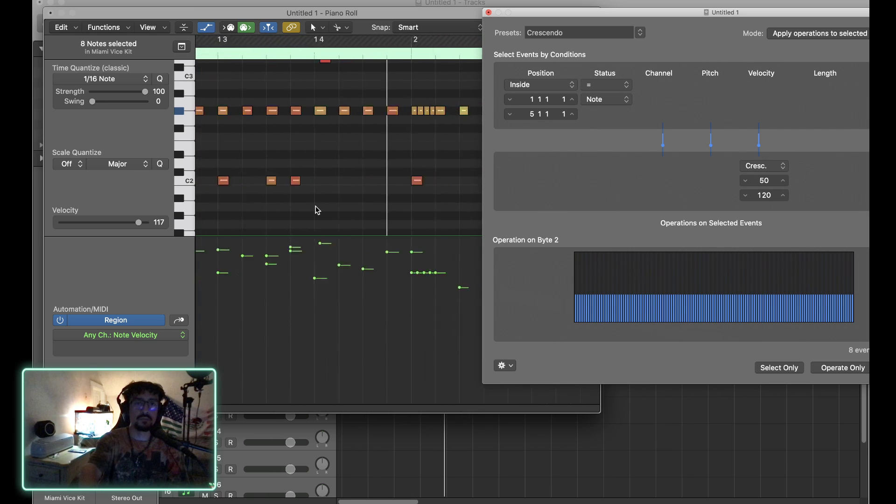
{"action": "scroll", "coordinate": [318, 210], "scroll_direction": "right", "scroll_amount": 20}
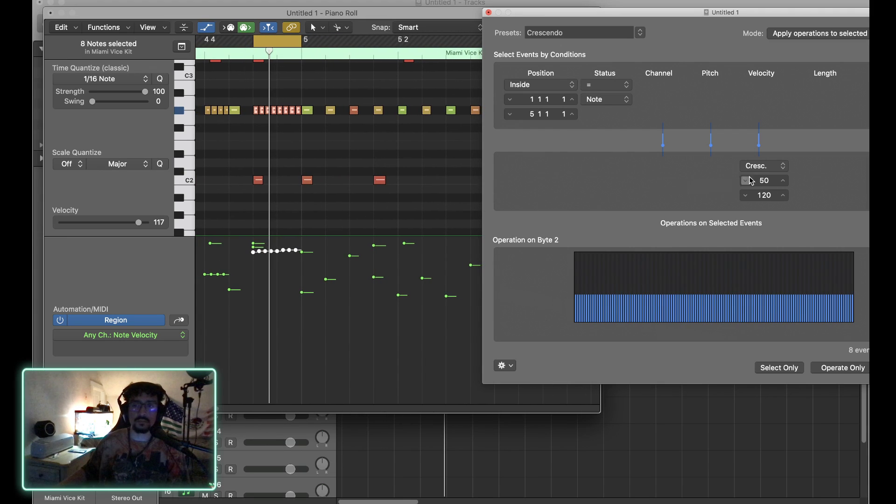
{"action": "double_click", "coordinate": [764, 180]}
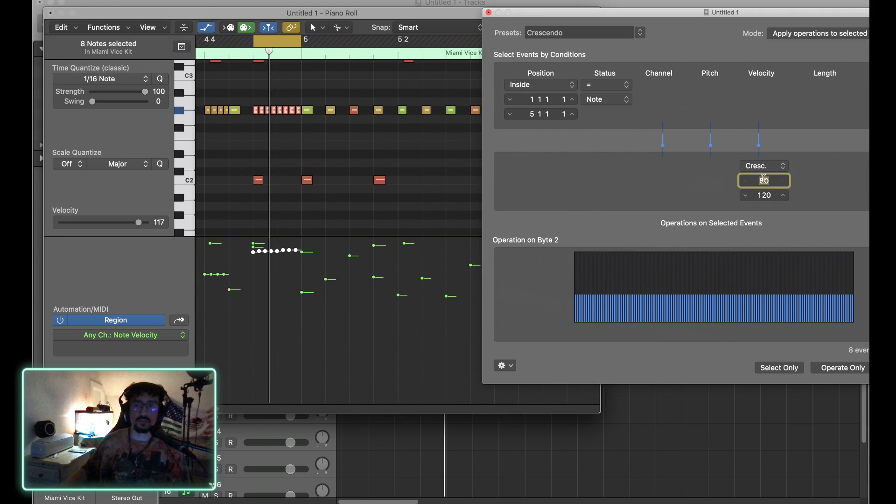
{"action": "type", "text": "1"}
{"action": "key", "text": "Return"}
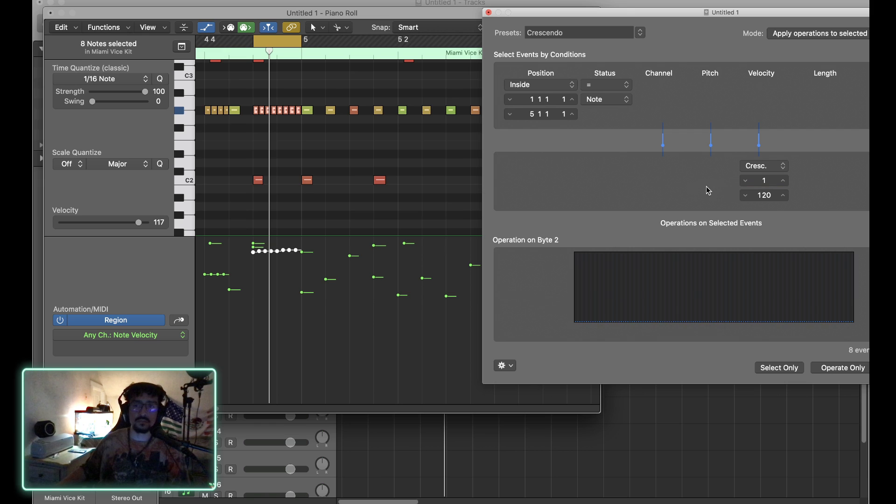
{"action": "left_click", "coordinate": [835, 369]}
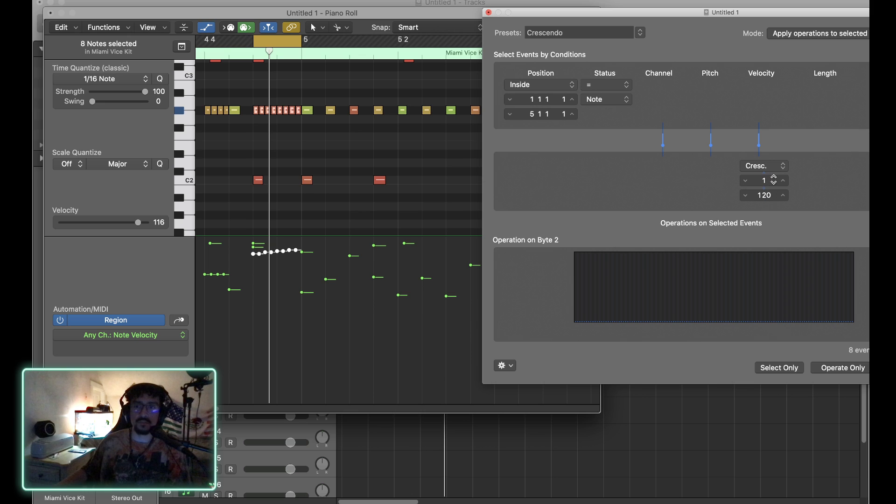
Step: Try the universal map as the velocity operation, changing a mapped value, and return to a crescendo from 1 to 127
{"action": "left_click", "coordinate": [769, 196]}
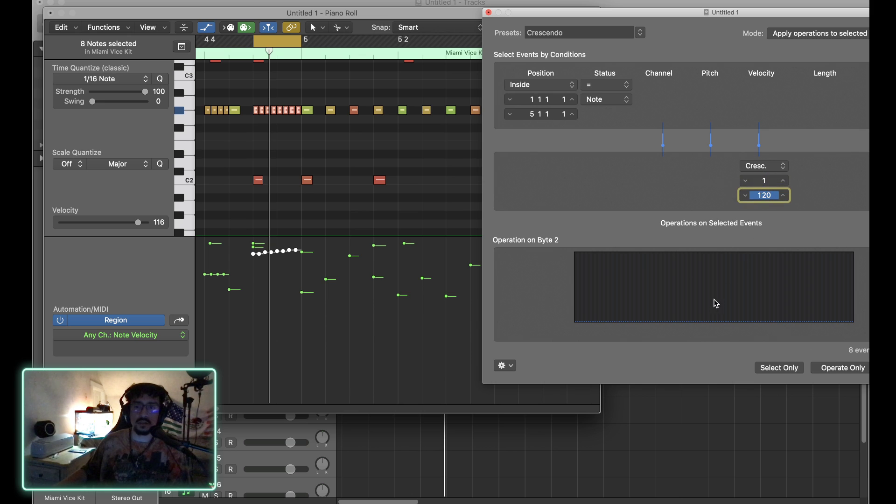
{"action": "left_click", "coordinate": [717, 279]}
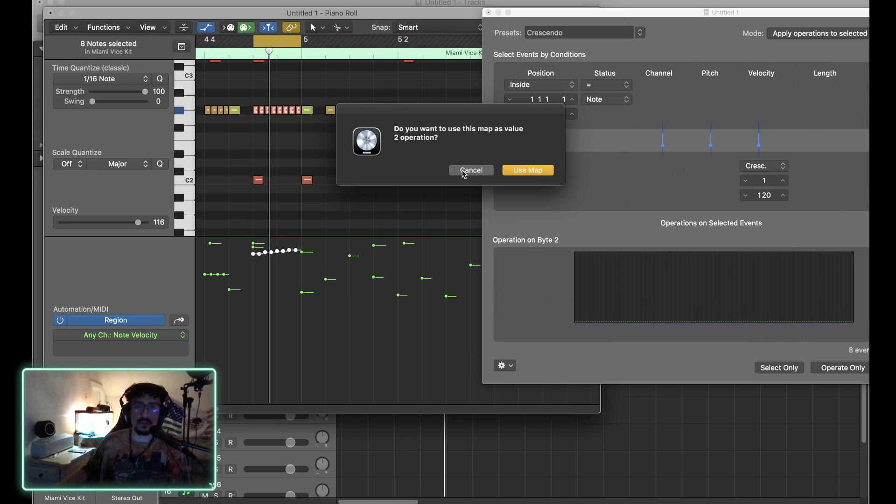
{"action": "left_click_drag", "start_coordinate": [462, 170], "coordinate": [480, 146]}
{"action": "left_click", "coordinate": [517, 171]}
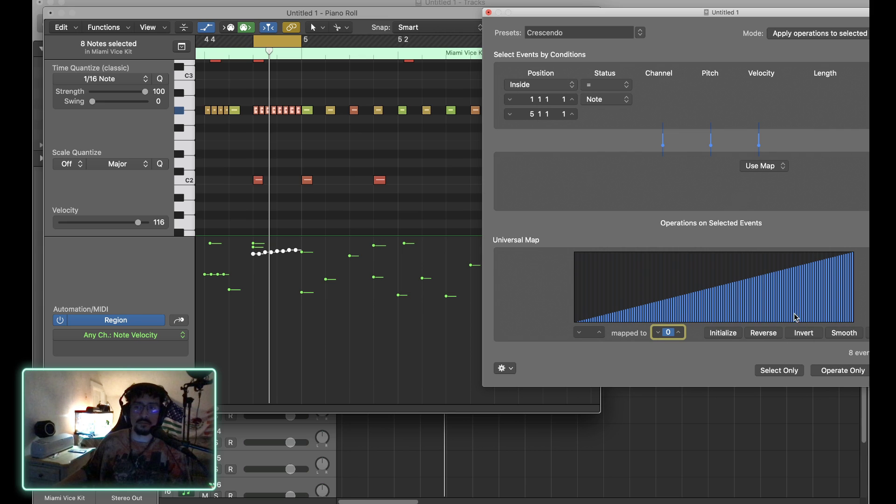
{"action": "left_click_drag", "start_coordinate": [756, 14], "coordinate": [630, 7]}
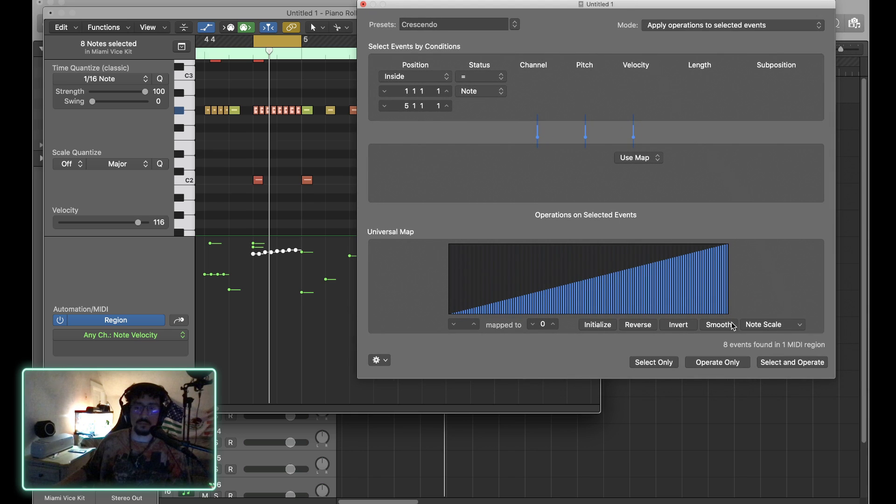
{"action": "left_click", "coordinate": [554, 324]}
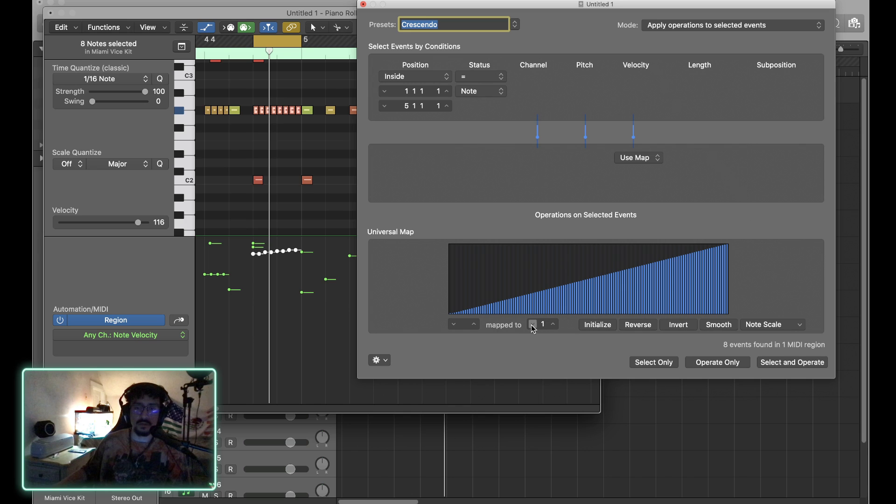
{"action": "left_click", "coordinate": [533, 325]}
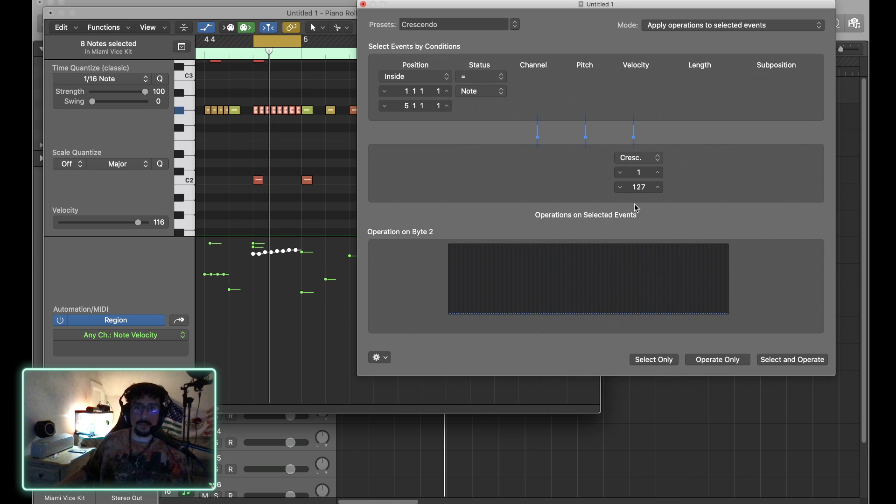
Step: Use the universal map as the velocity operation, apply it to the selected roll notes and check their velocities
{"action": "left_click", "coordinate": [631, 295]}
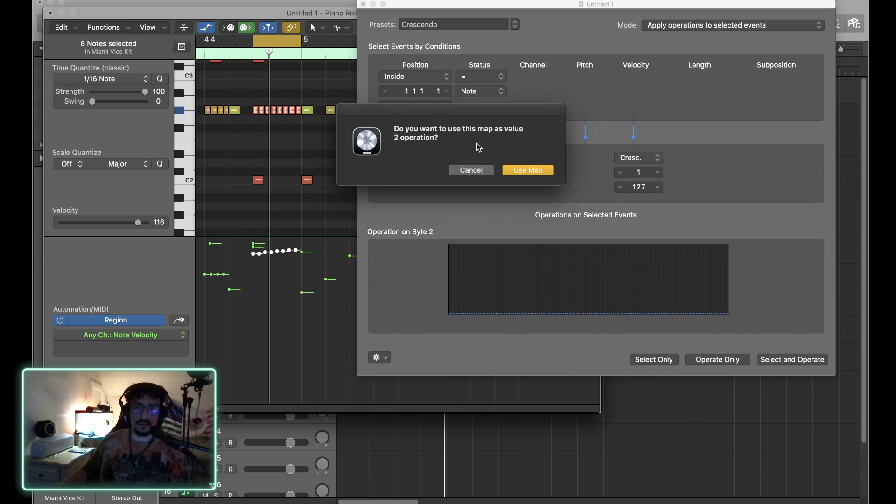
{"action": "left_click", "coordinate": [537, 170]}
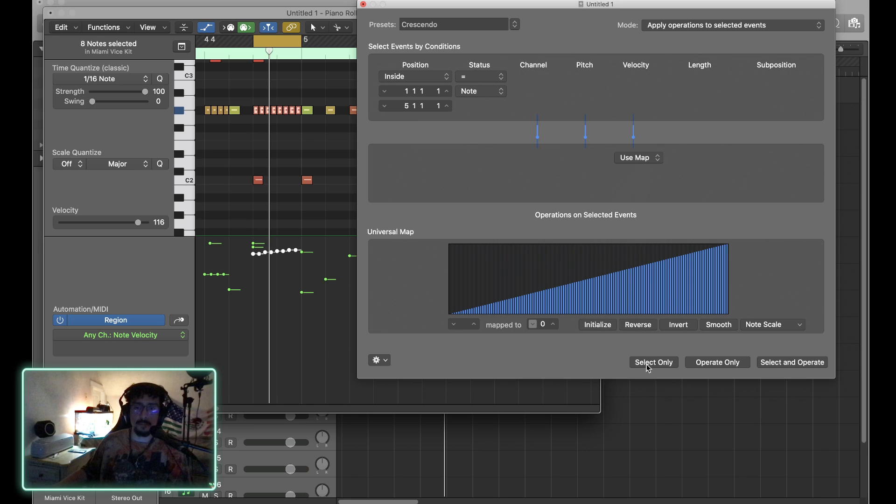
{"action": "left_click", "coordinate": [718, 363]}
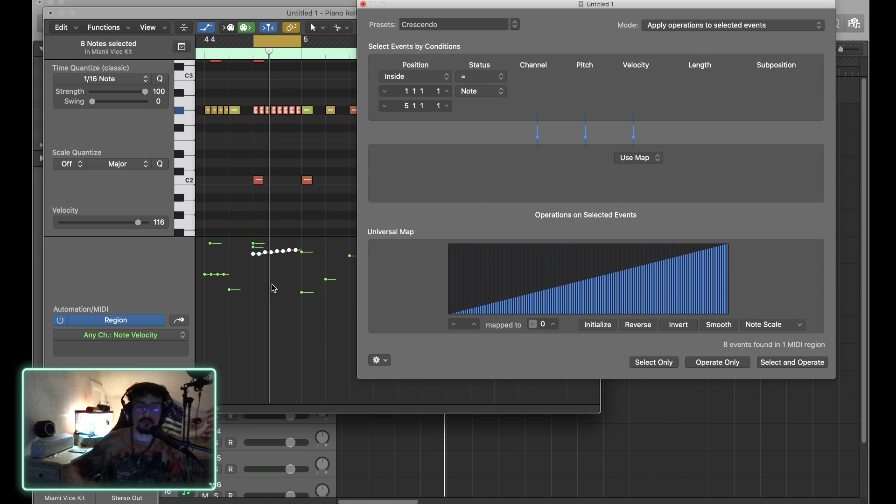
{"action": "scroll", "coordinate": [272, 283], "scroll_direction": "left", "scroll_amount": 20}
{"action": "scroll", "coordinate": [272, 284], "scroll_direction": "right", "scroll_amount": 20}
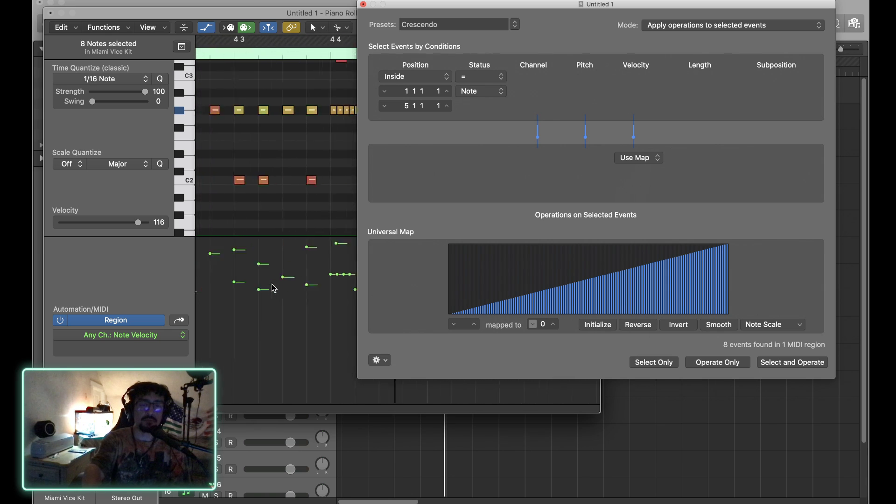
{"action": "scroll", "coordinate": [272, 284], "scroll_direction": "left", "scroll_amount": 10}
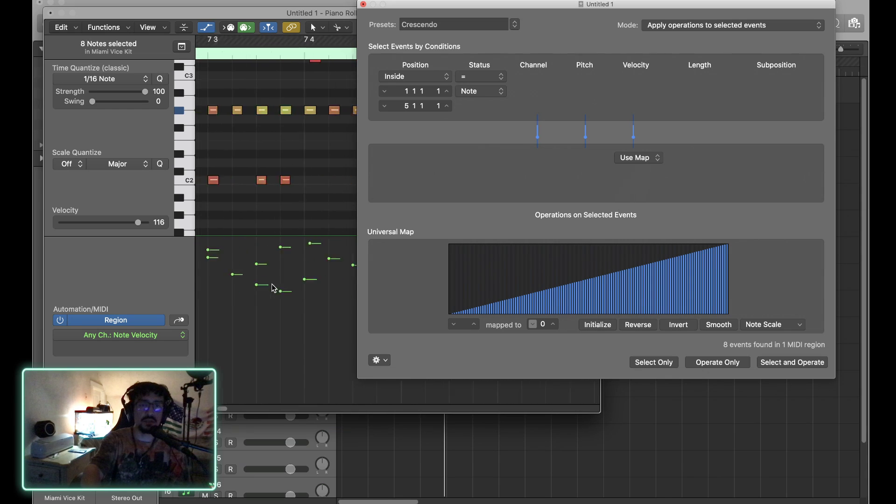
{"action": "scroll", "coordinate": [272, 284], "scroll_direction": "left", "scroll_amount": 10}
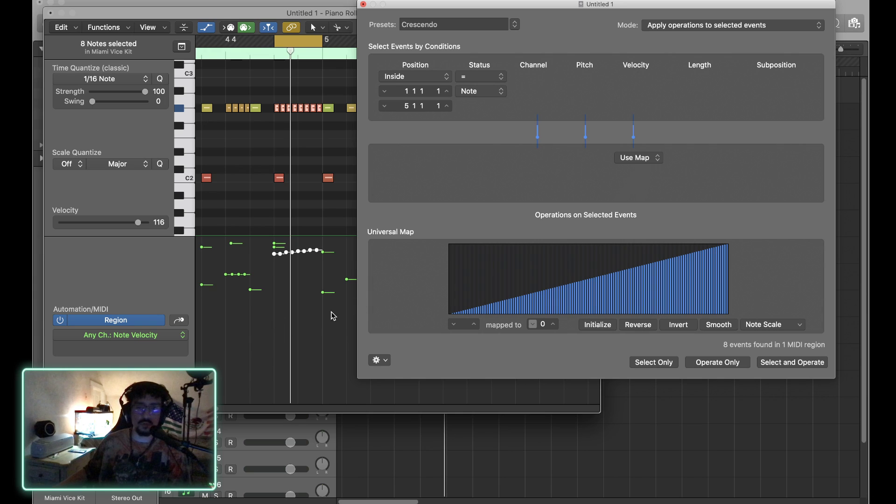
Step: Redraw the lower half of the universal map at about 60 and apply it to the selected roll notes
{"action": "left_click", "coordinate": [575, 296]}
{"action": "mouse_move", "coordinate": [574, 309]}
{"action": "left_mouse_down"}
{"action": "mouse_move", "coordinate": [516, 319]}
{"action": "mouse_move", "coordinate": [498, 289]}
{"action": "mouse_move", "coordinate": [447, 287]}
{"action": "mouse_move", "coordinate": [506, 292]}
{"action": "mouse_move", "coordinate": [461, 290]}
{"action": "mouse_move", "coordinate": [576, 280]}
{"action": "left_mouse_up"}
{"action": "left_click", "coordinate": [721, 364]}
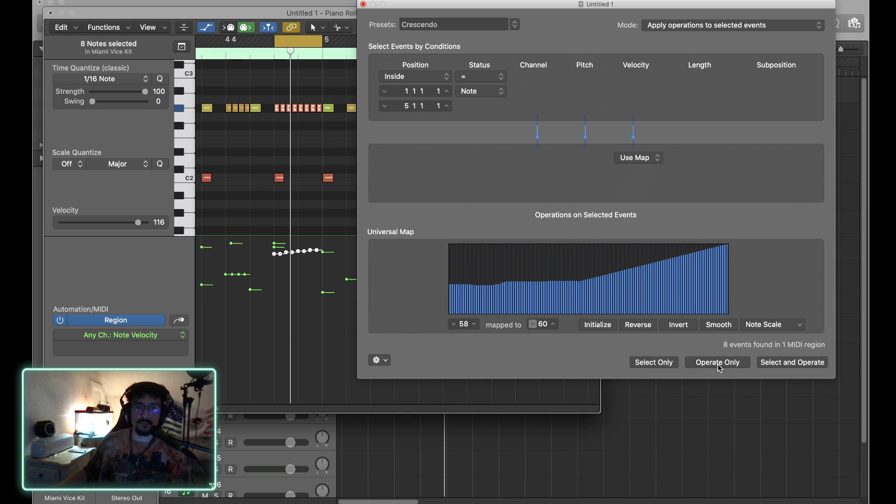
Step: Reselect the eight roll notes and run the transform's selection by position 1 1 1 1 to 5 1 1 1
{"action": "left_click", "coordinate": [276, 87]}
{"action": "left_click_drag", "start_coordinate": [275, 96], "coordinate": [317, 128]}
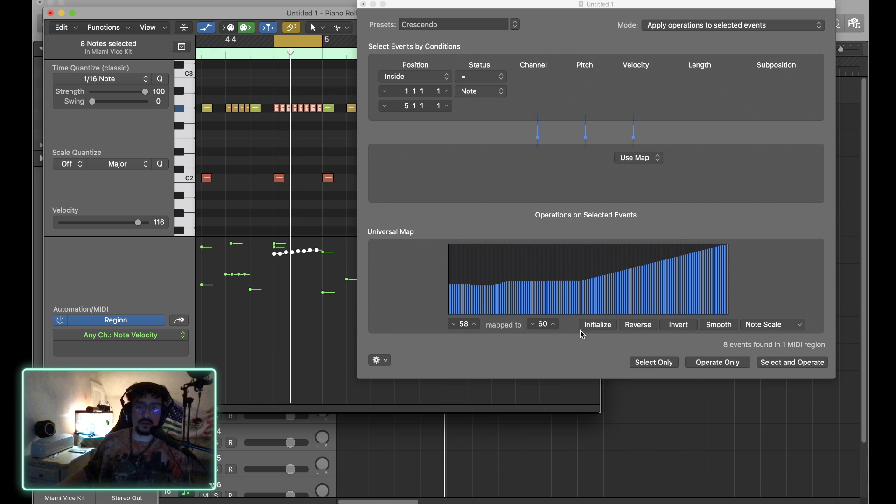
{"action": "left_click", "coordinate": [643, 364]}
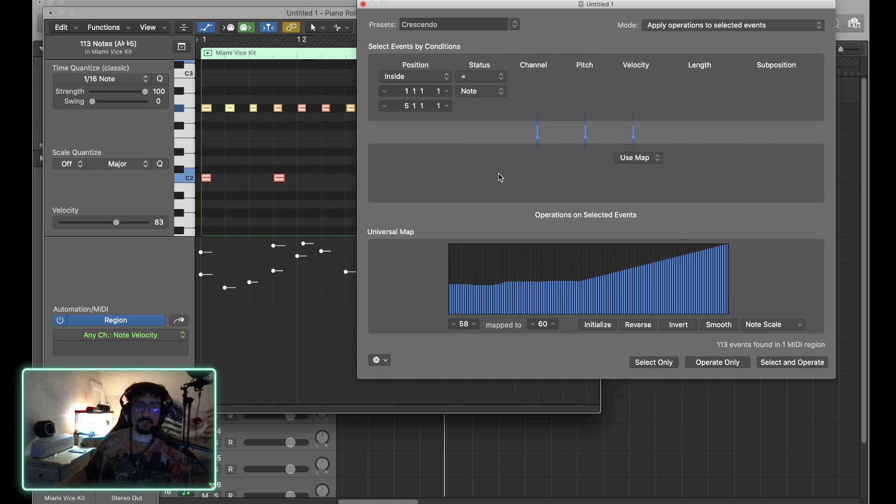
Step: Close the MIDI Transform and separate Piano Roll windows and show the Piano Roll editor below the tracks
{"action": "left_click", "coordinate": [363, 5]}
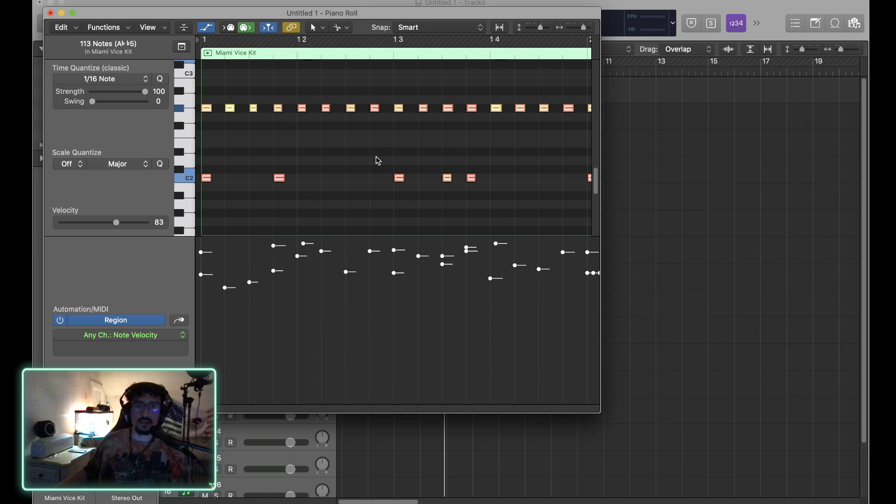
{"action": "left_click", "coordinate": [363, 206]}
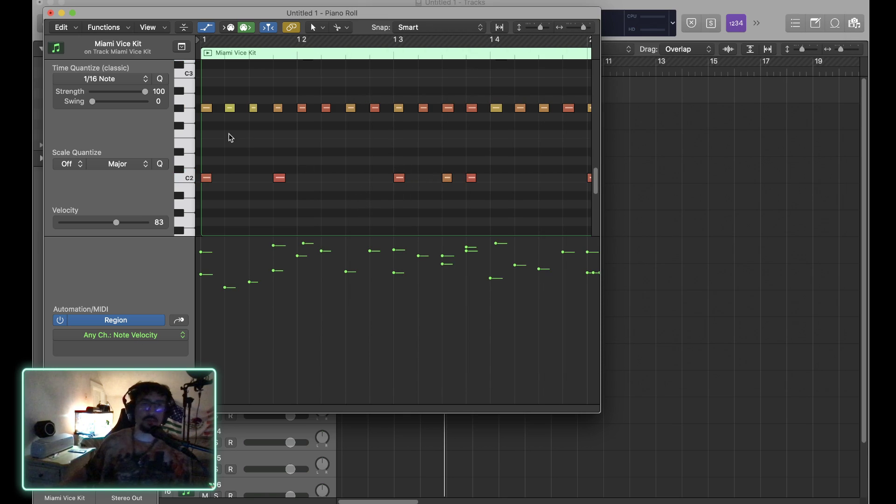
{"action": "left_click", "coordinate": [50, 13]}
{"action": "key", "text": "e"}
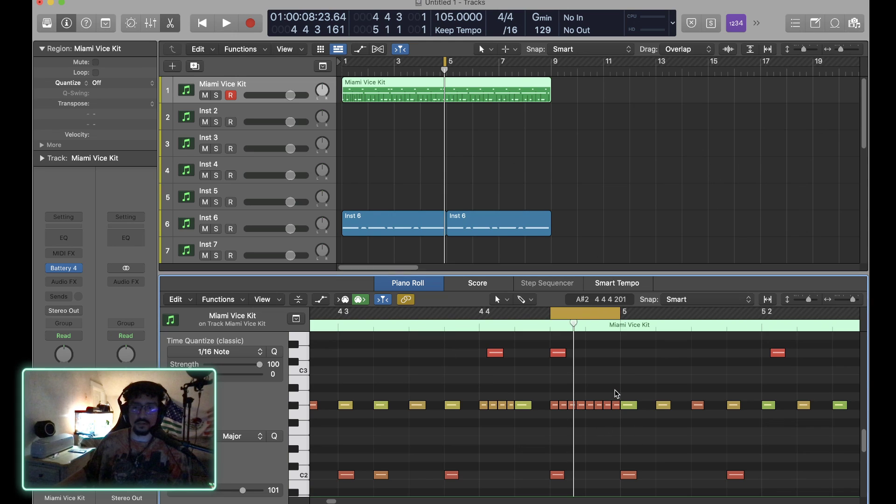
Step: Select the eight roll notes just before bar 5 and draw a rising ramp across them in the Note Velocity lane
{"action": "left_click_drag", "start_coordinate": [614, 393], "coordinate": [554, 419]}
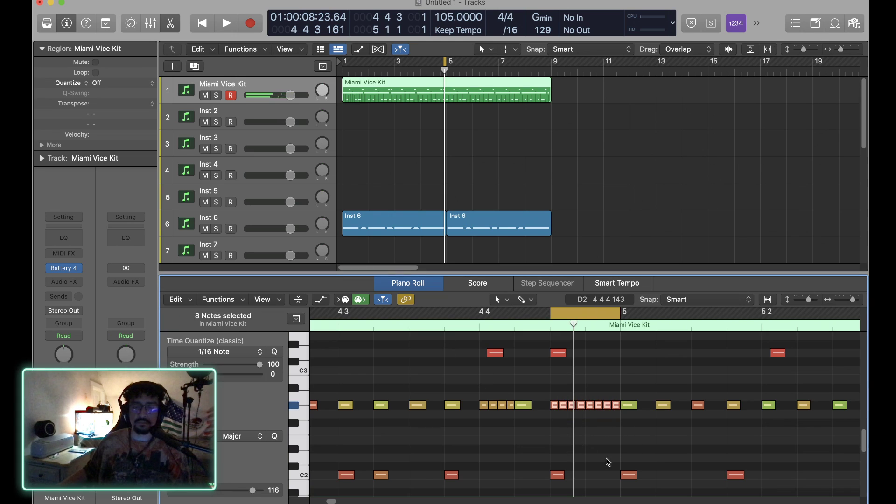
{"action": "key", "text": "a"}
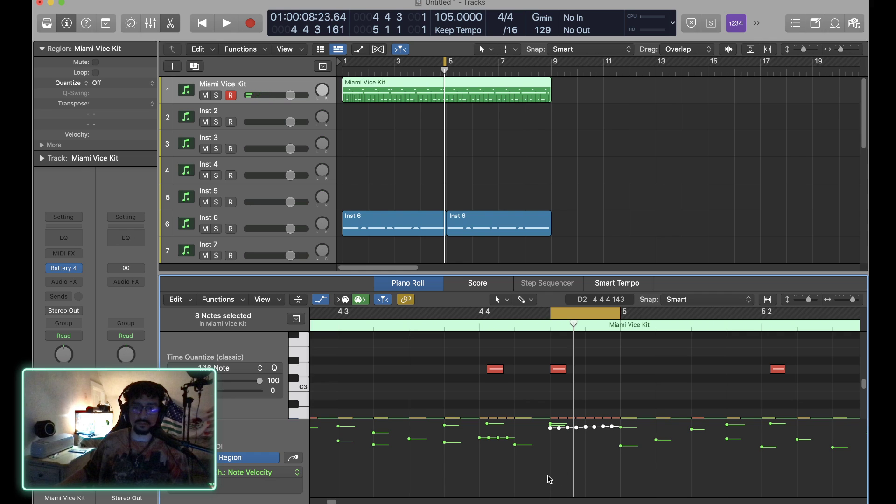
{"action": "left_click_drag", "start_coordinate": [548, 477], "coordinate": [559, 469]}
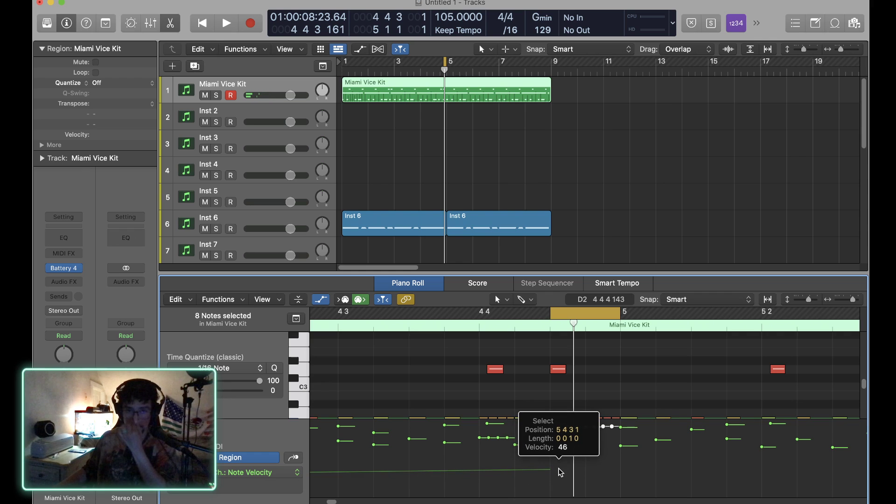
{"action": "left_click_drag", "start_coordinate": [561, 472], "coordinate": [607, 438]}
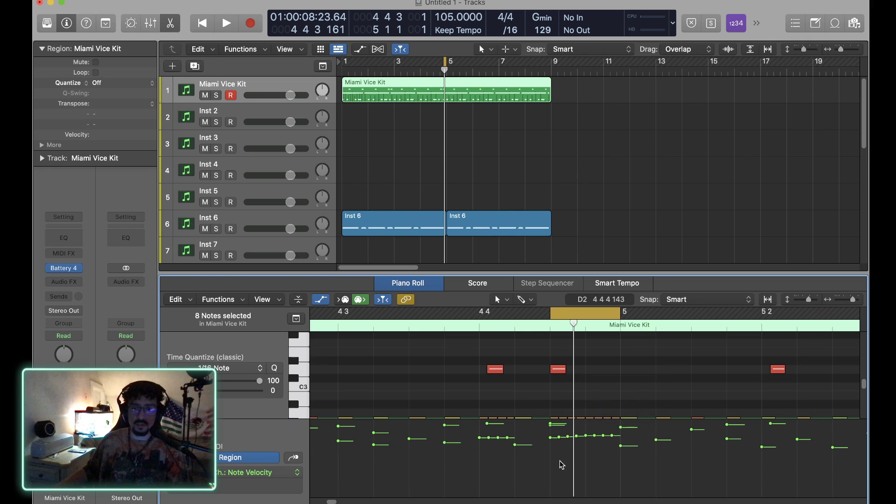
{"action": "left_click_drag", "start_coordinate": [551, 437], "coordinate": [612, 433]}
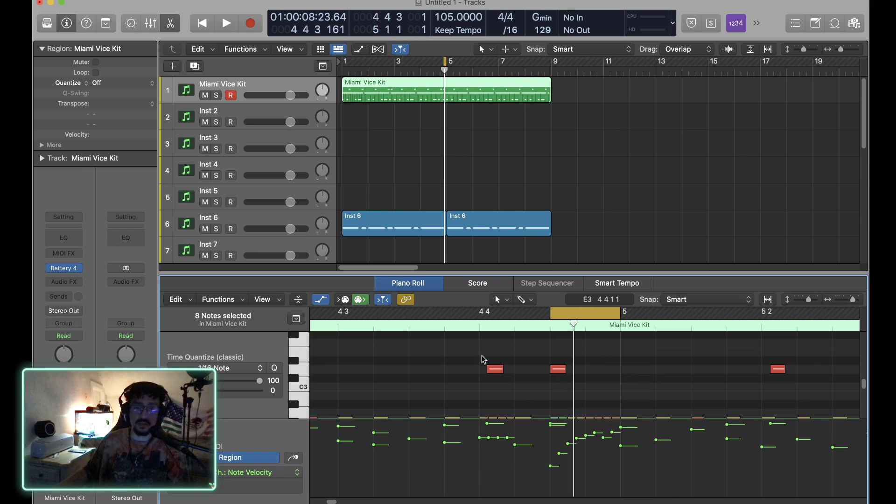
Step: Play the passage from 4 3 up to bar 5 to audition the roll's drawn velocities
{"action": "left_click", "coordinate": [341, 323]}
{"action": "key", "text": "space"}
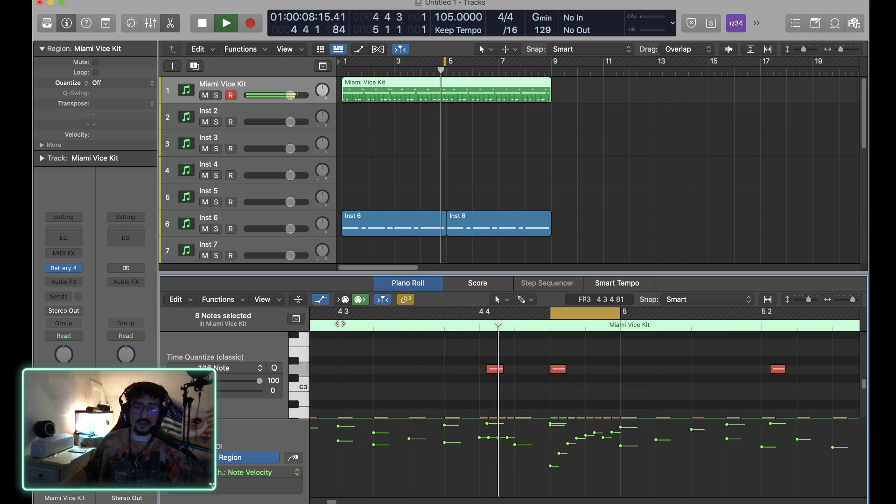
{"action": "key", "text": "space"}
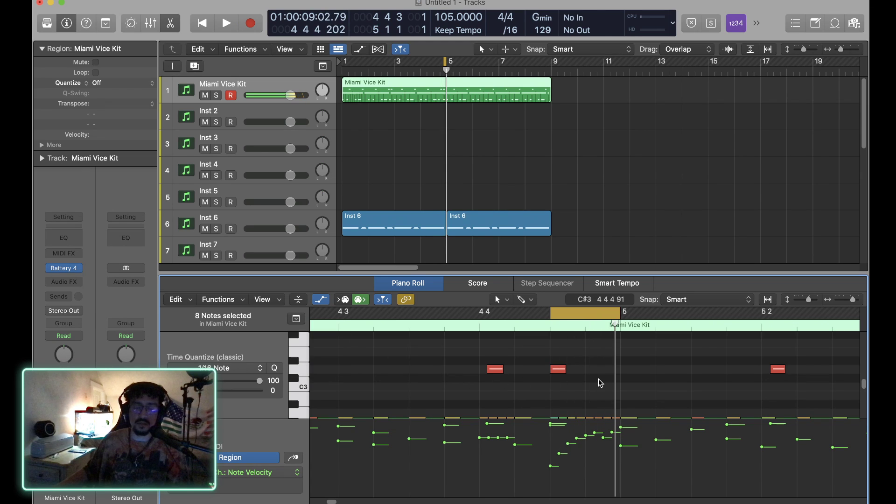
Step: Set the cycle range from bar 1 to bar 9 and play the passage around bar 5
{"action": "left_click", "coordinate": [566, 312]}
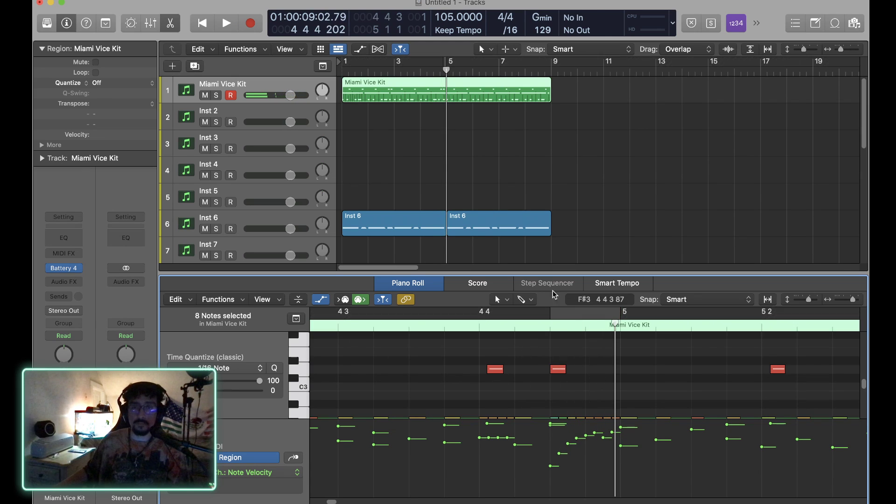
{"action": "left_click", "coordinate": [553, 59]}
{"action": "left_click_drag", "start_coordinate": [554, 63], "coordinate": [346, 61]}
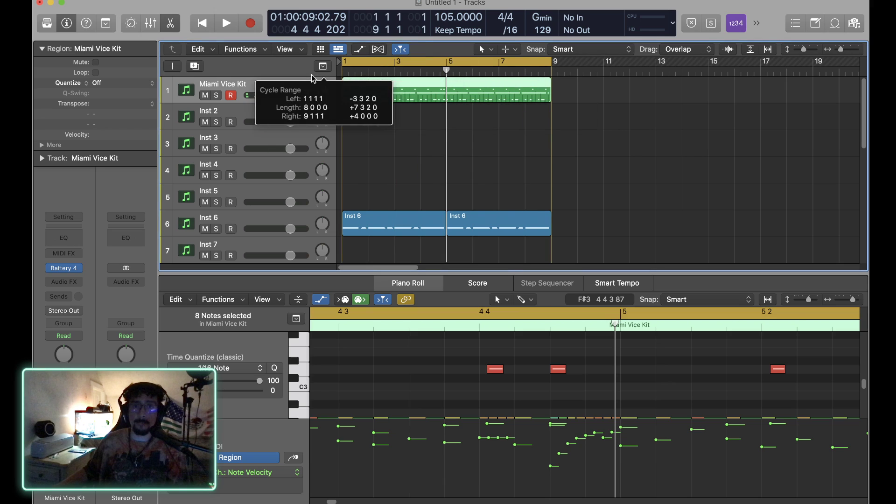
{"action": "left_click", "coordinate": [394, 72]}
{"action": "key", "text": "space"}
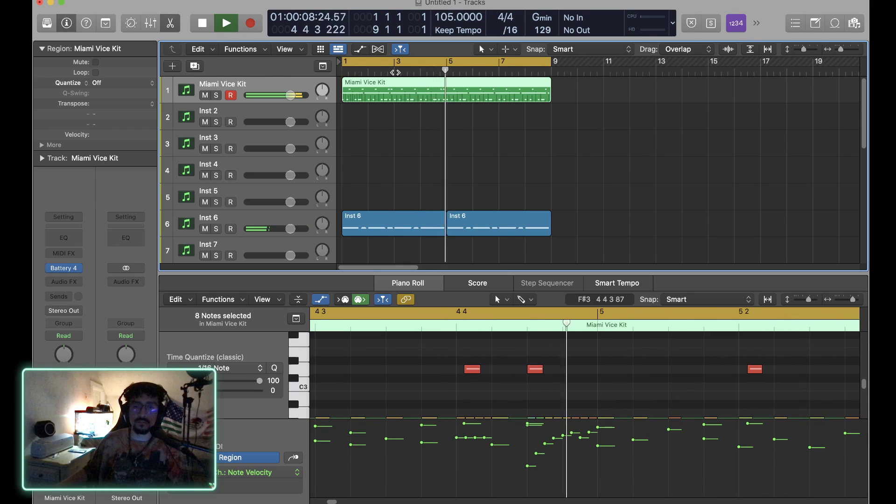
{"action": "key", "text": "space"}
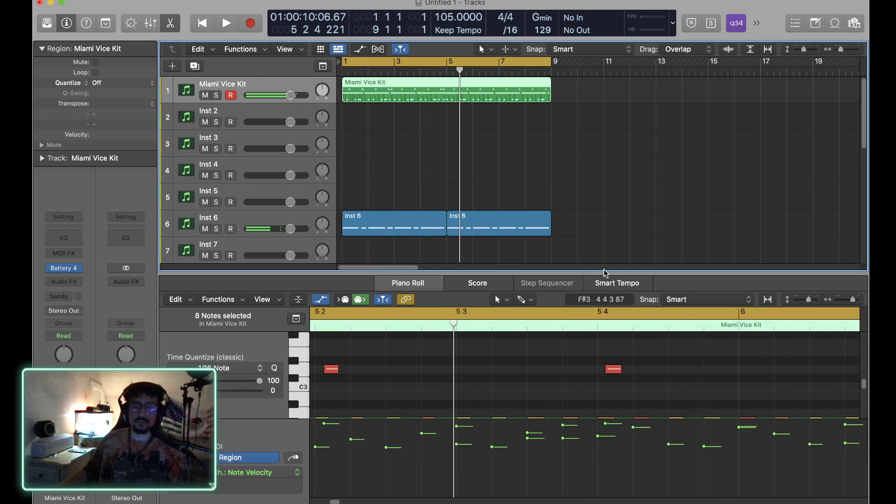
Step: Close the editor below the tracks and open the Miami Vice Kit region in a separate Piano Roll window
{"action": "key", "text": "p"}
{"action": "key", "text": "p"}
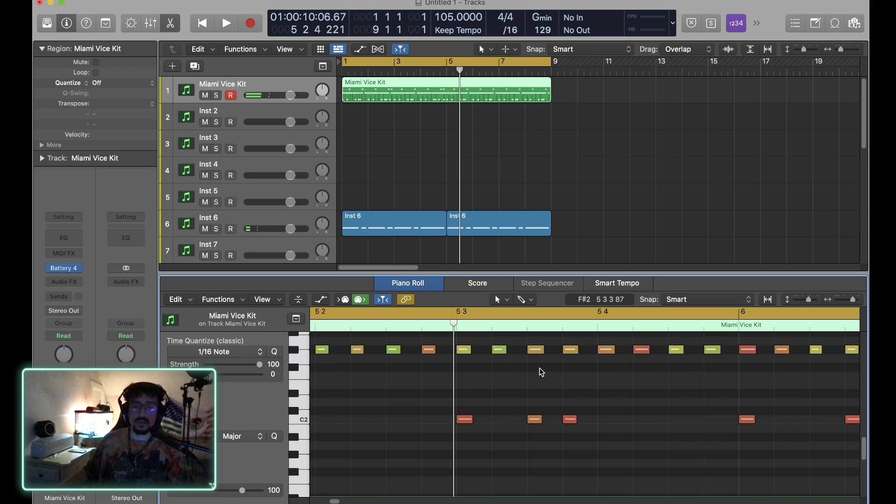
{"action": "key", "text": "p"}
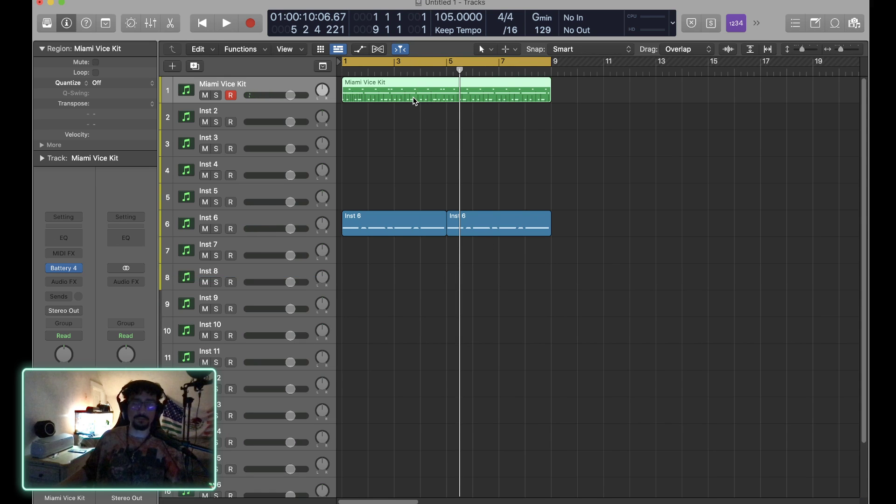
{"action": "double_click", "coordinate": [416, 100]}
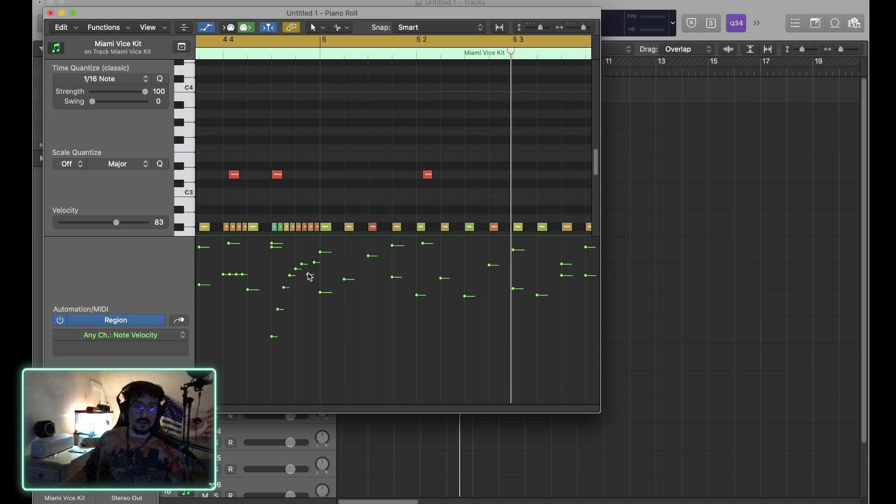
Step: Lower the velocities of the last roll notes before bar 5, vary those of the four short notes at 4 4, and play the result
{"action": "mouse_move", "coordinate": [303, 264]}
{"action": "left_mouse_down"}
{"action": "mouse_move", "coordinate": [308, 283]}
{"action": "mouse_move", "coordinate": [314, 272]}
{"action": "left_mouse_up"}
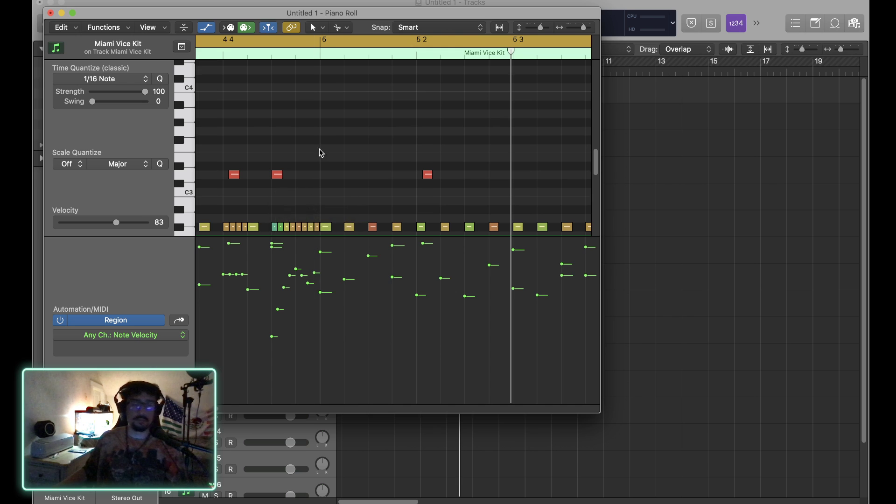
{"action": "scroll", "coordinate": [264, 83], "scroll_direction": "left", "scroll_amount": 3}
{"action": "scroll", "coordinate": [265, 84], "scroll_direction": "left", "scroll_amount": 2}
{"action": "scroll", "coordinate": [294, 96], "scroll_direction": "down", "scroll_amount": 1}
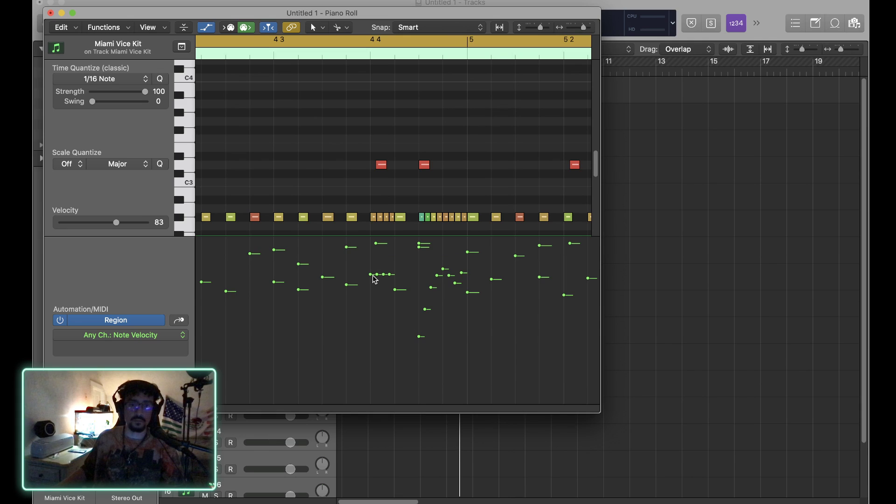
{"action": "left_click_drag", "start_coordinate": [370, 274], "coordinate": [383, 292]}
{"action": "double_click", "coordinate": [230, 55]}
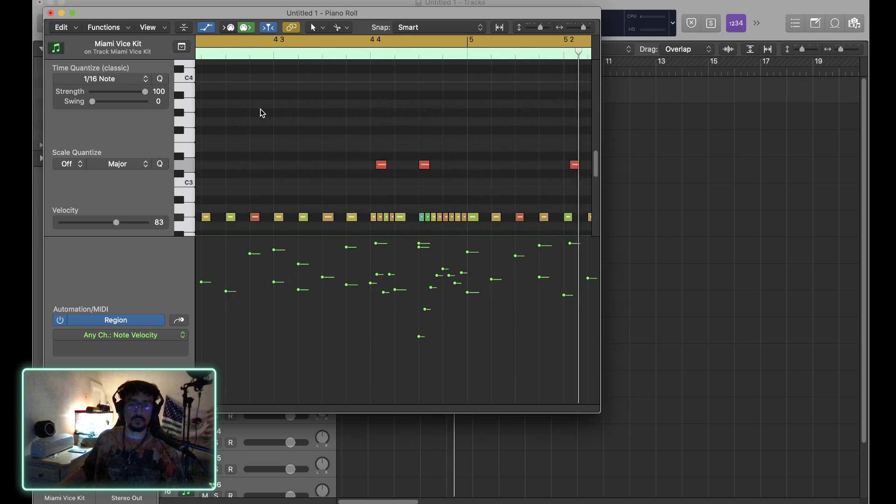
Step: Delete the last two roll notes before bar 5, play the passage and close the Piano Roll window
{"action": "scroll", "coordinate": [343, 159], "scroll_direction": "left", "scroll_amount": 8}
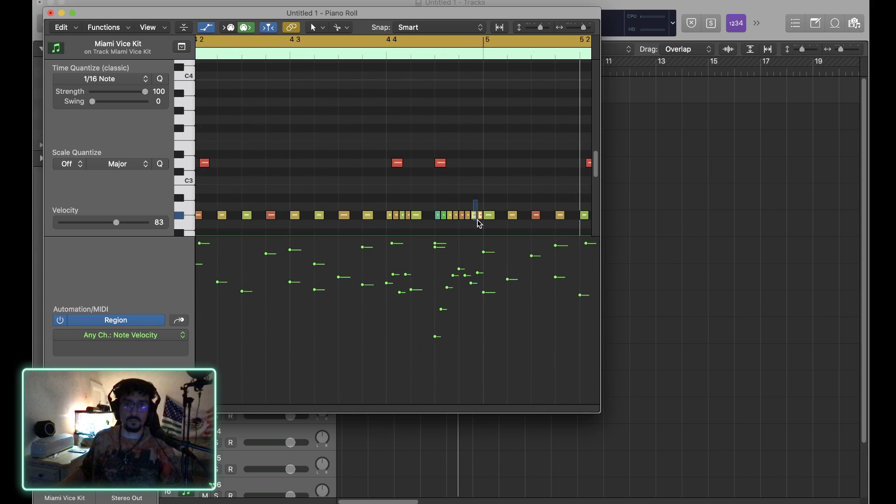
{"action": "left_click_drag", "start_coordinate": [480, 224], "coordinate": [480, 224]}
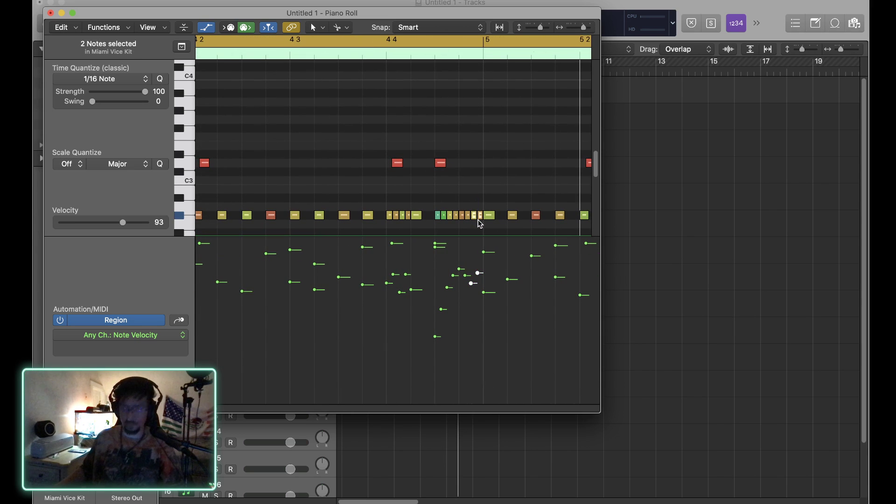
{"action": "left_click", "coordinate": [280, 57]}
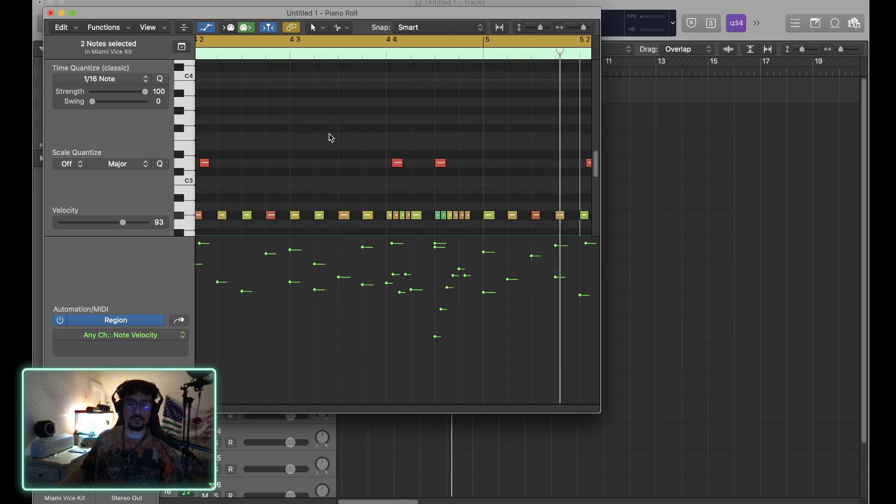
{"action": "left_click", "coordinate": [51, 14]}
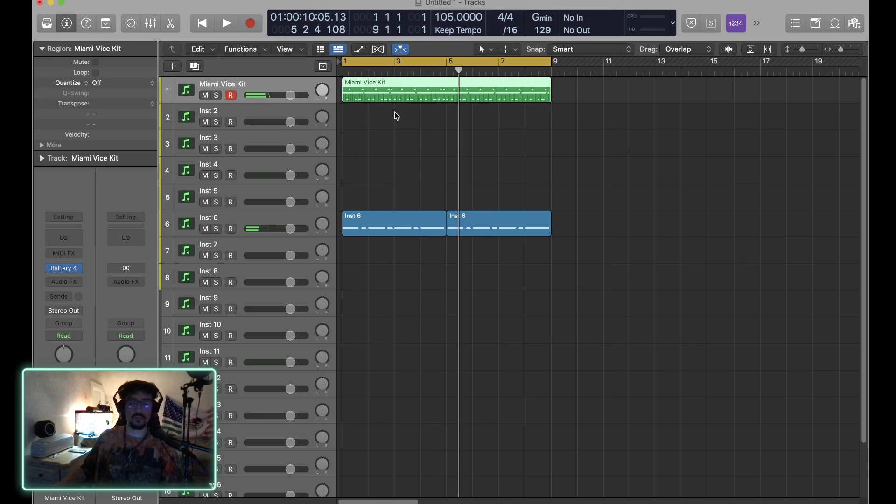
Step: Reopen the region in the Piano Roll, hide the automation lane and copy the D3 note near 6 2 to 6 2 3
{"action": "double_click", "coordinate": [460, 92]}
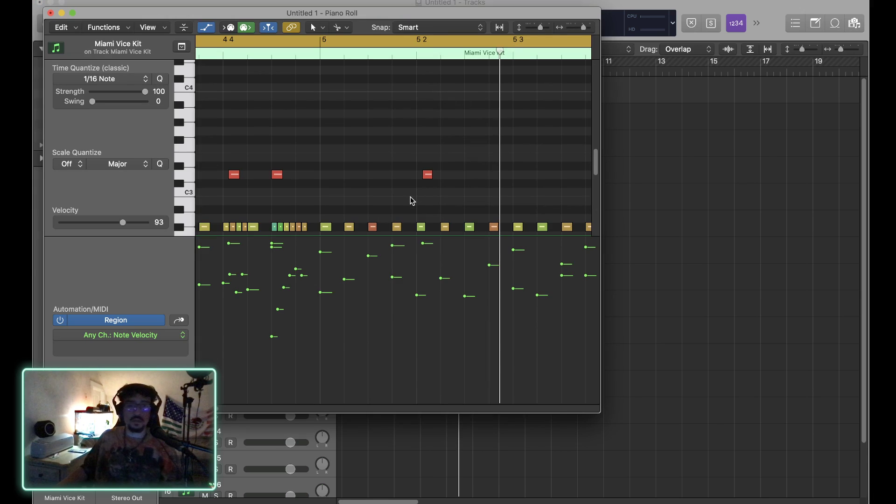
{"action": "key", "text": "a"}
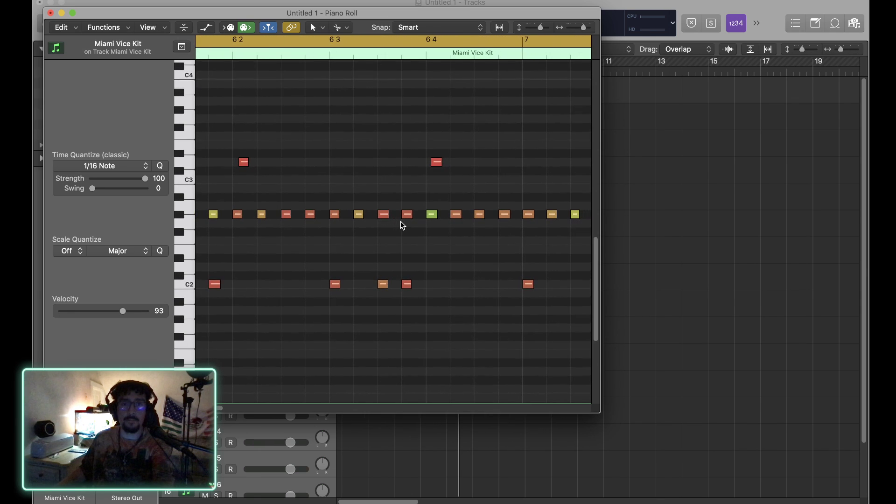
{"action": "scroll", "coordinate": [397, 220], "scroll_direction": "left", "scroll_amount": 3}
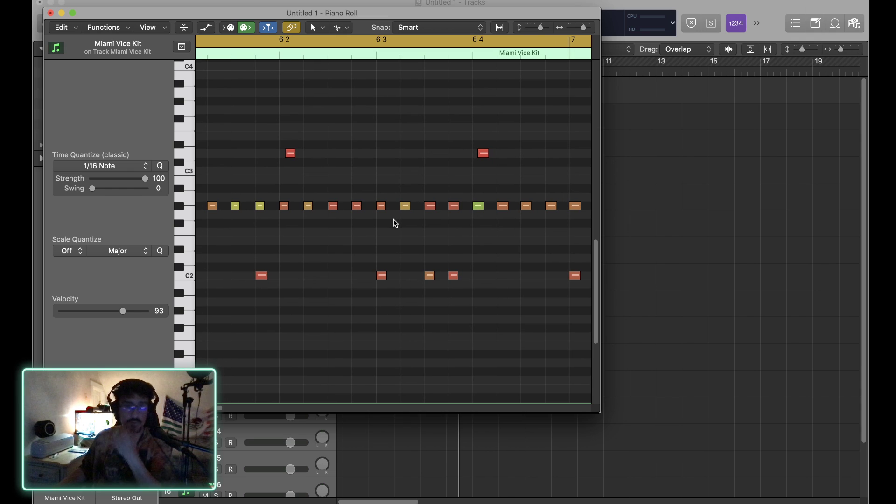
{"action": "left_click", "coordinate": [291, 154]}
{"action": "left_click_drag", "start_coordinate": [290, 155], "coordinate": [333, 157]}
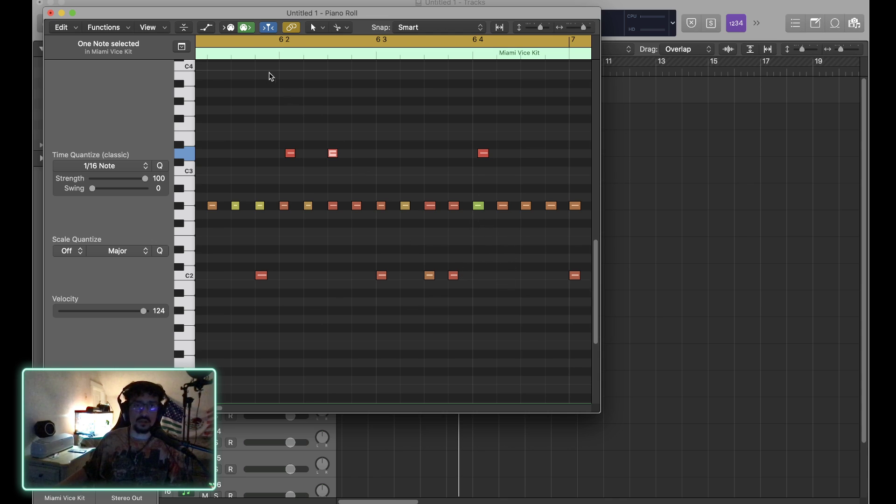
Step: Audition the copied D3 note in bar 6 and try it one sixteenth earlier
{"action": "scroll", "coordinate": [252, 89], "scroll_direction": "left", "scroll_amount": 5}
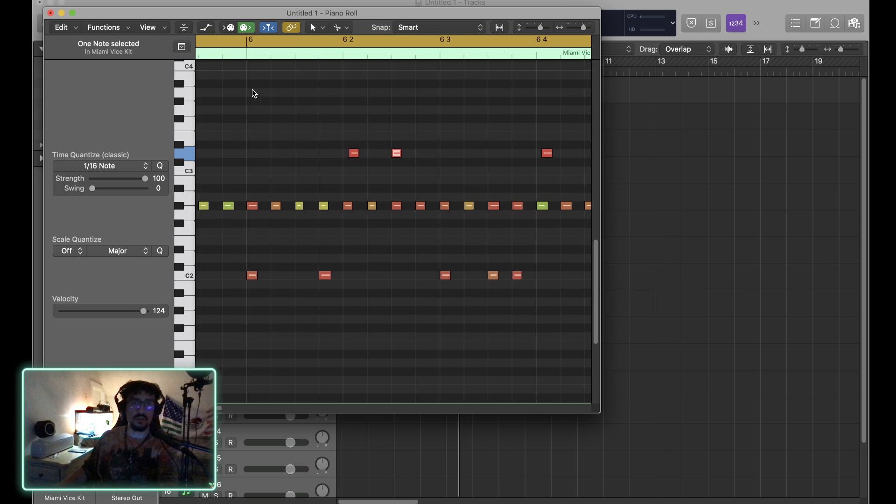
{"action": "left_click", "coordinate": [290, 57]}
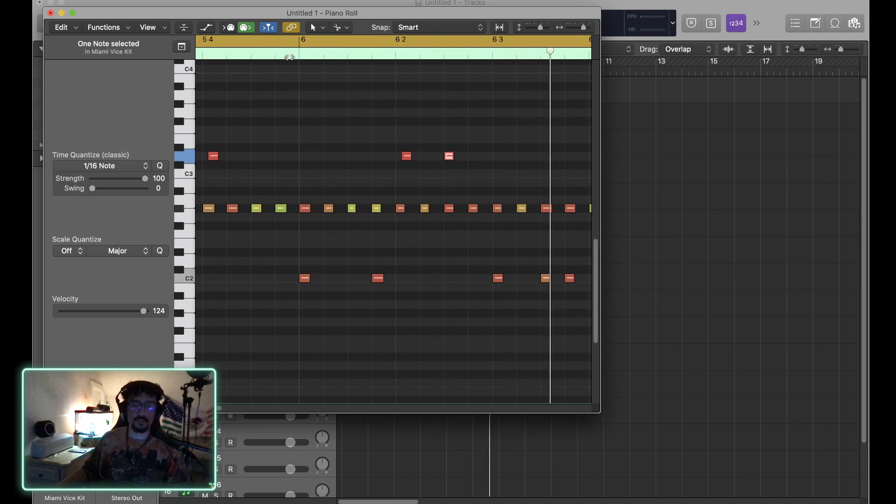
{"action": "left_click_drag", "start_coordinate": [452, 165], "coordinate": [426, 160]}
{"action": "left_click", "coordinate": [293, 57]}
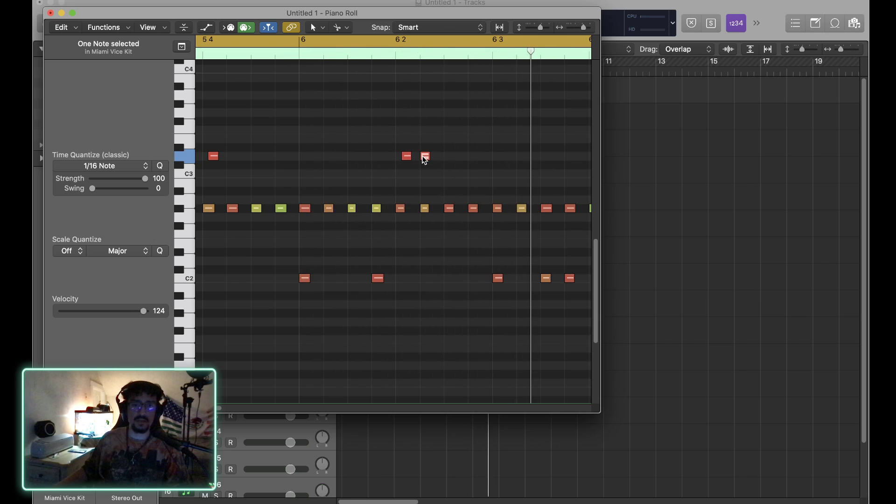
Step: Move the copied note down to C2 at 6 2 3 and play the passage
{"action": "left_click_drag", "start_coordinate": [425, 160], "coordinate": [449, 282]}
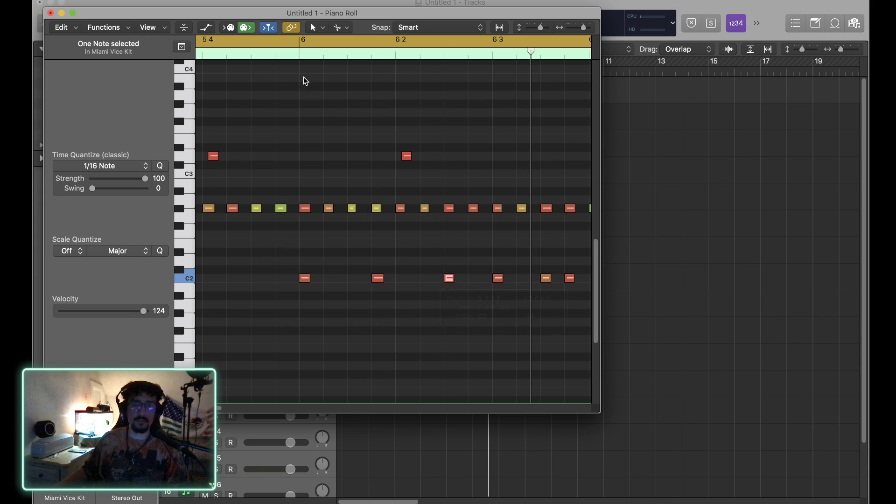
{"action": "left_click", "coordinate": [296, 54]}
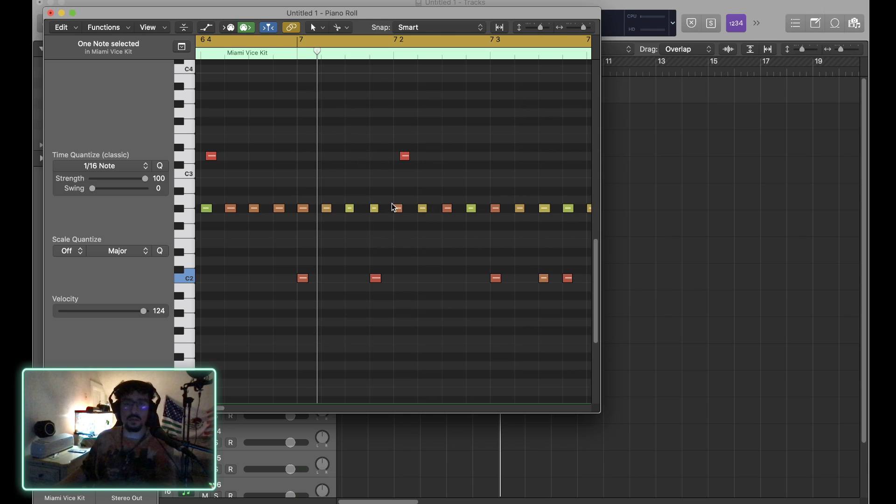
Step: Move the C2 note at 8 3 3 to 8 3 2, copy it to 8 4 2 and 8 4 4, and copy the last D3 note to 8 4 3
{"action": "scroll", "coordinate": [392, 206], "scroll_direction": "right", "scroll_amount": 10}
{"action": "scroll", "coordinate": [401, 208], "scroll_direction": "down", "scroll_amount": 1}
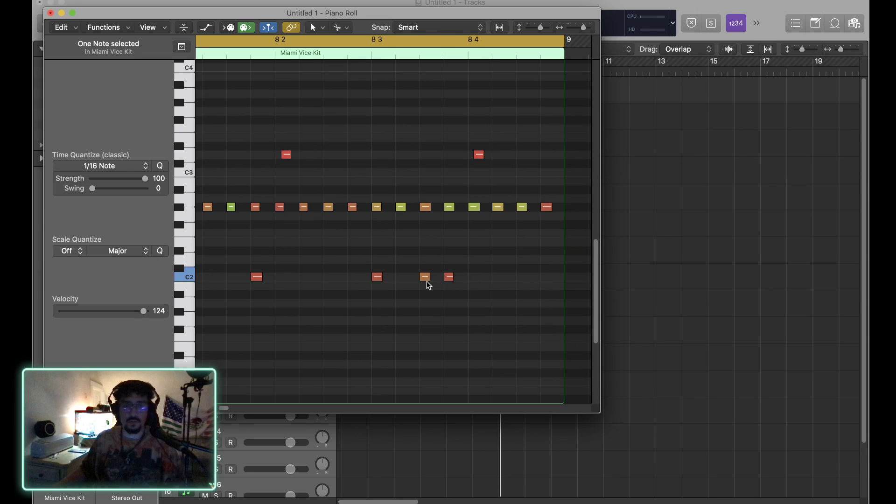
{"action": "left_click_drag", "start_coordinate": [427, 279], "coordinate": [546, 280]}
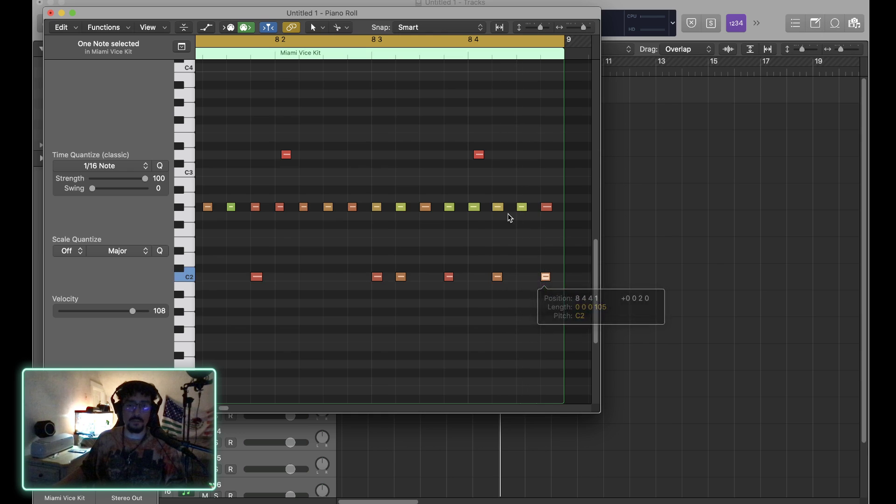
{"action": "left_click_drag", "start_coordinate": [481, 158], "coordinate": [523, 157]}
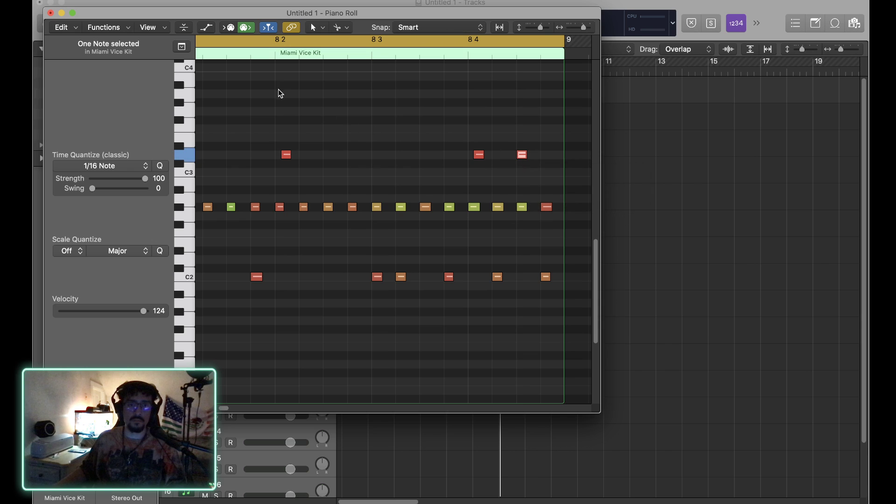
Step: Turn the G#2 note at 8 1 3 into a roll of three short notes and play bar 8
{"action": "key", "text": "super+Left"}
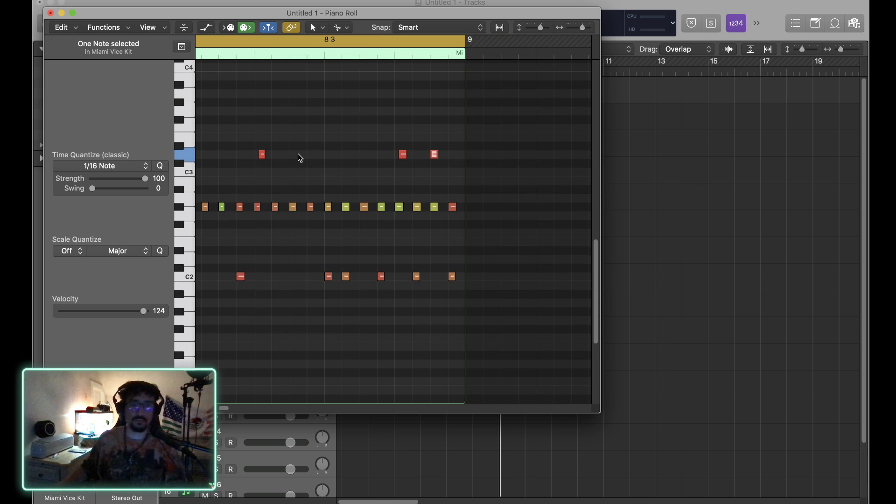
{"action": "key", "text": "super+Right"}
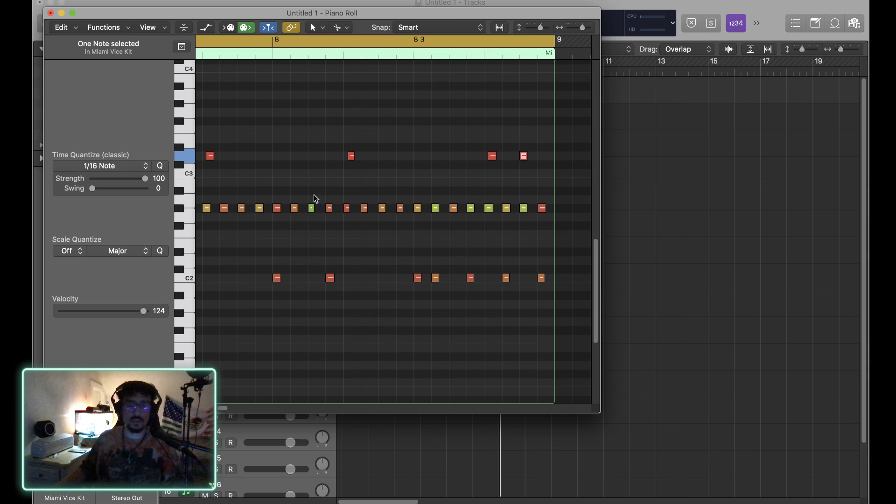
{"action": "mouse_move", "coordinate": [314, 211]}
{"action": "left_mouse_down"}
{"action": "mouse_move", "coordinate": [322, 213]}
{"action": "mouse_move", "coordinate": [314, 214]}
{"action": "left_mouse_up"}
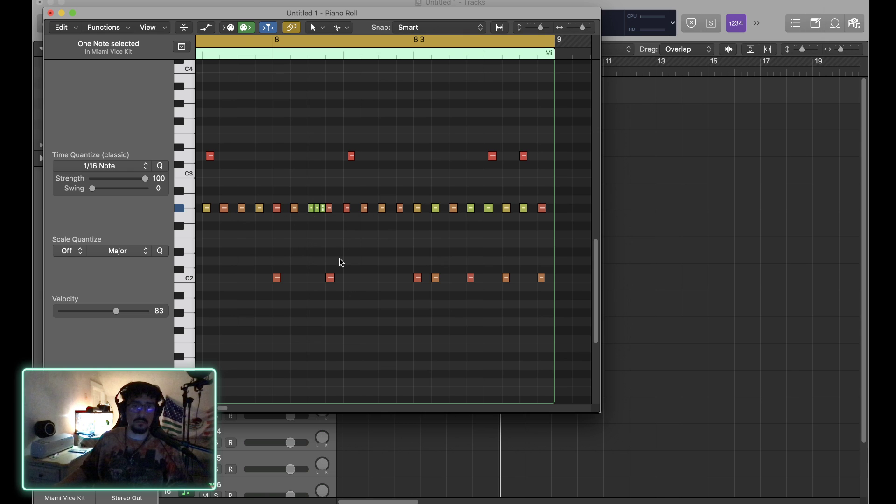
{"action": "double_click", "coordinate": [262, 53]}
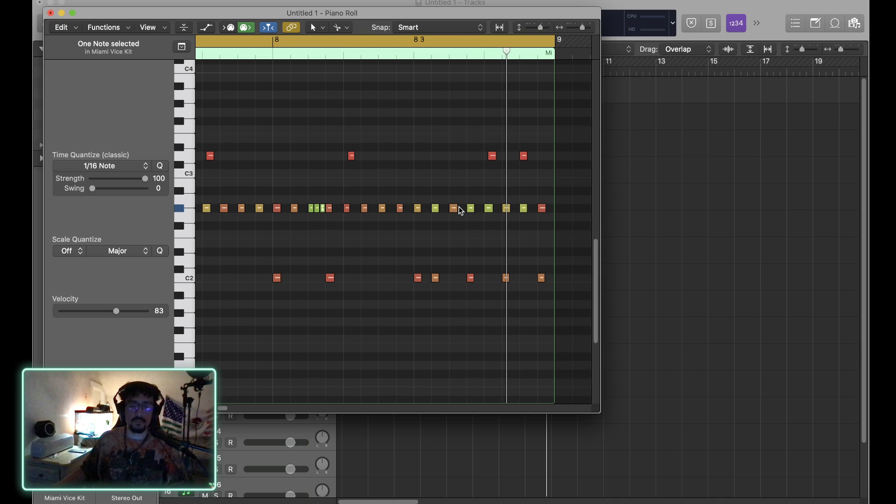
Step: Try a roll of five short G#2 notes in place of those at 8 3 3 and 8 3 4, play it, and undo it
{"action": "key", "text": "Delete"}
{"action": "left_click", "coordinate": [457, 209]}
{"action": "mouse_move", "coordinate": [457, 209]}
{"action": "left_mouse_down"}
{"action": "mouse_move", "coordinate": [483, 209]}
{"action": "mouse_move", "coordinate": [472, 212]}
{"action": "left_mouse_up"}
{"action": "left_click", "coordinate": [454, 208], "text": "alt+super"}
{"action": "double_click", "coordinate": [273, 50]}
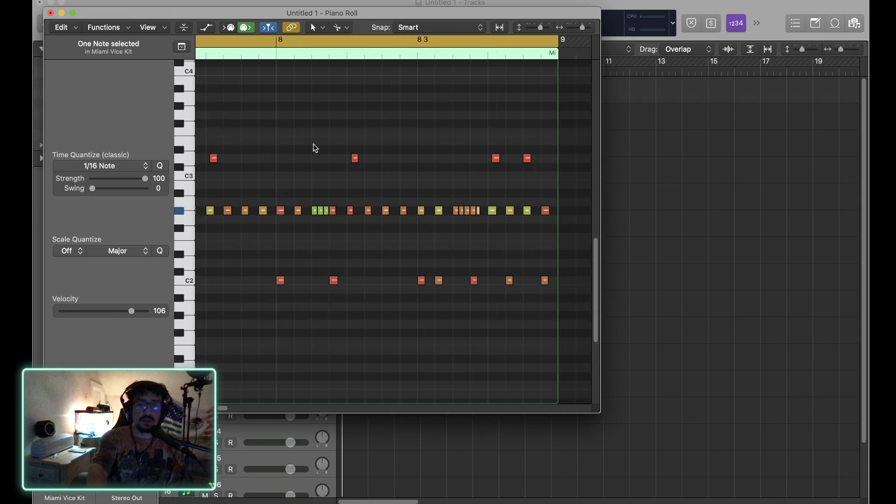
{"action": "key", "text": "super+z"}
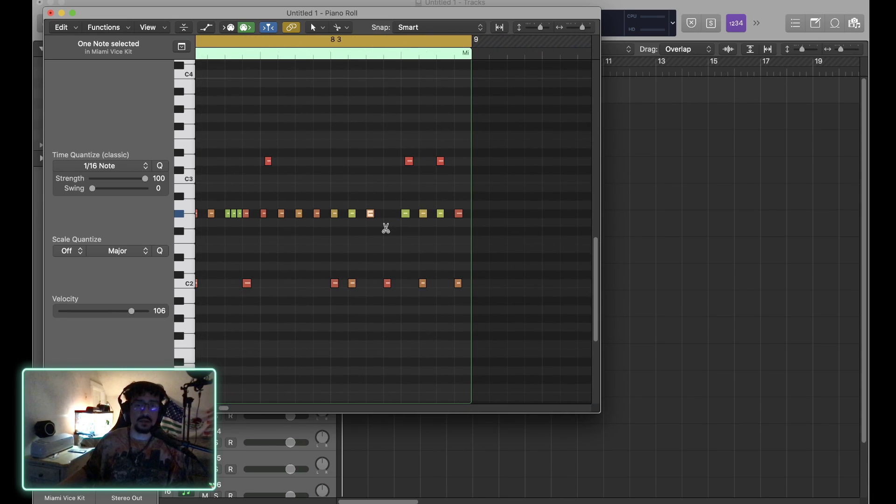
Step: Lengthen the G#2 notes at 8 4 2 and 8 4 4, divide each into a roll of four short notes, and play the loop
{"action": "left_click_drag", "start_coordinate": [423, 214], "coordinate": [471, 213]}
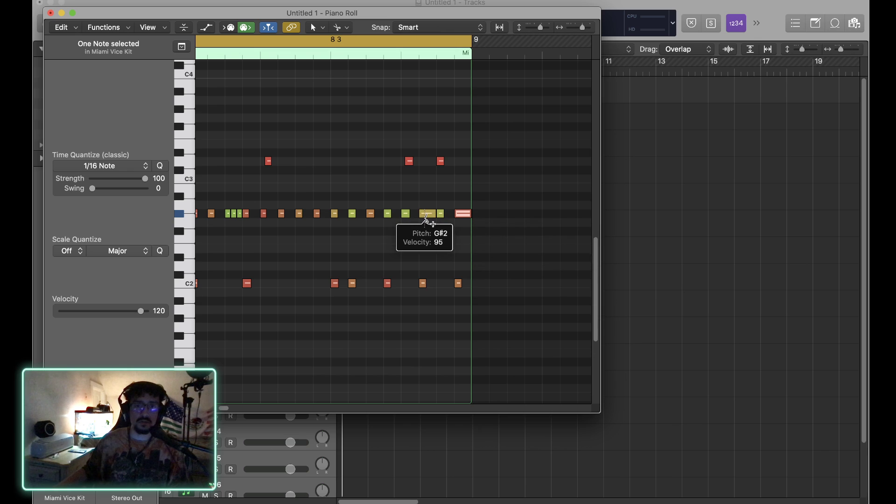
{"action": "left_click", "coordinate": [426, 215]}
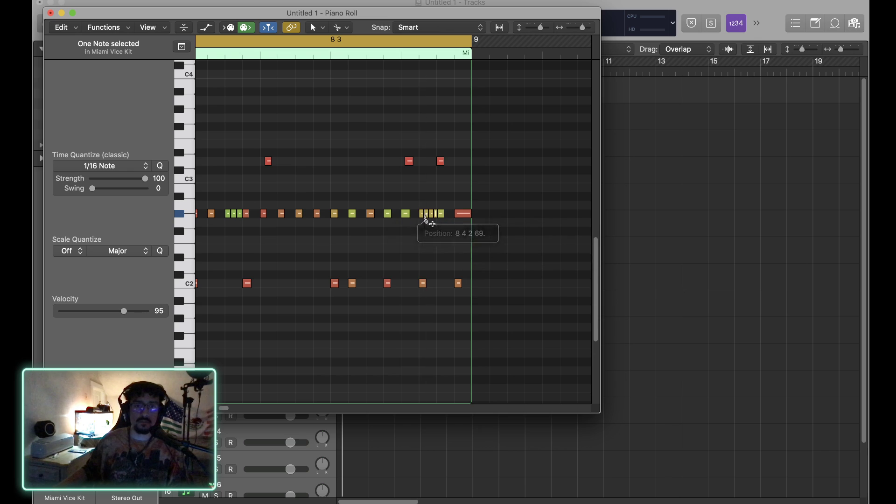
{"action": "left_click", "coordinate": [460, 216], "text": "alt"}
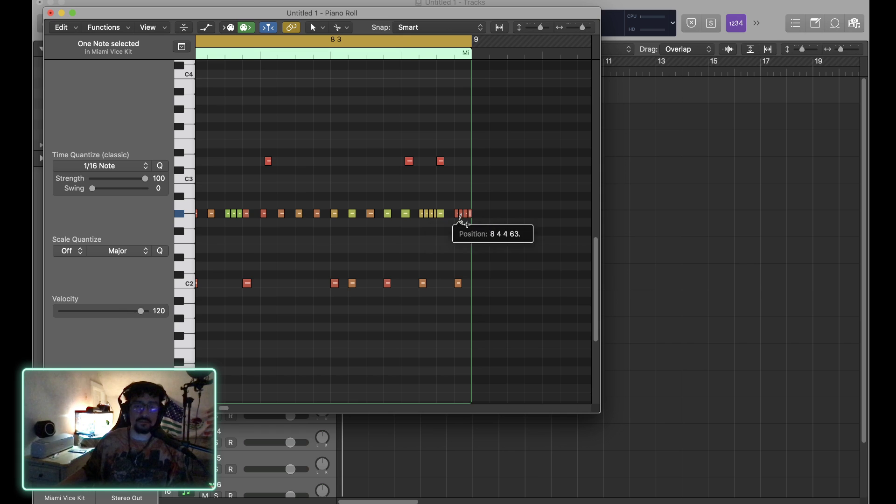
{"action": "key", "text": "c"}
{"action": "double_click", "coordinate": [255, 52]}
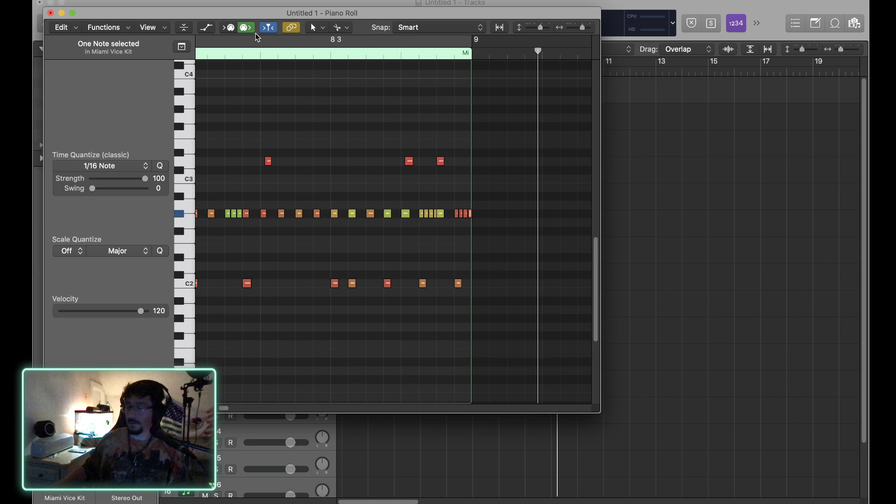
{"action": "key", "text": "super+Left"}
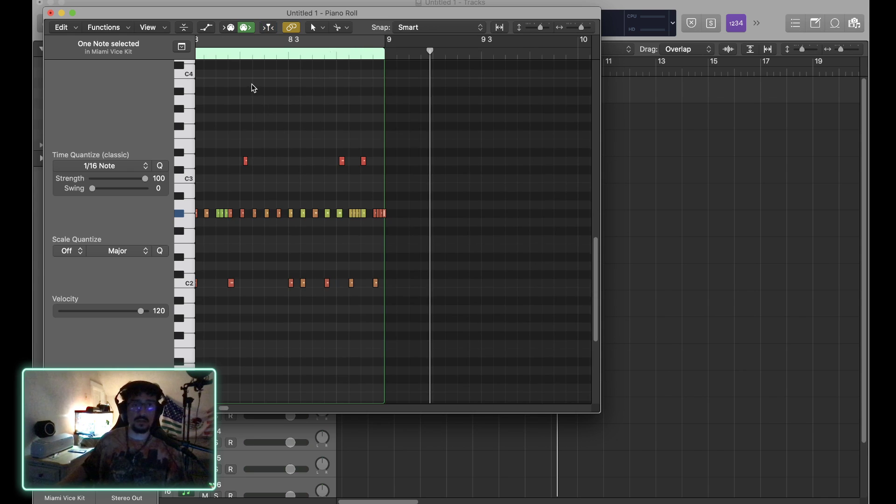
{"action": "scroll", "coordinate": [230, 61], "scroll_direction": "left", "scroll_amount": 3}
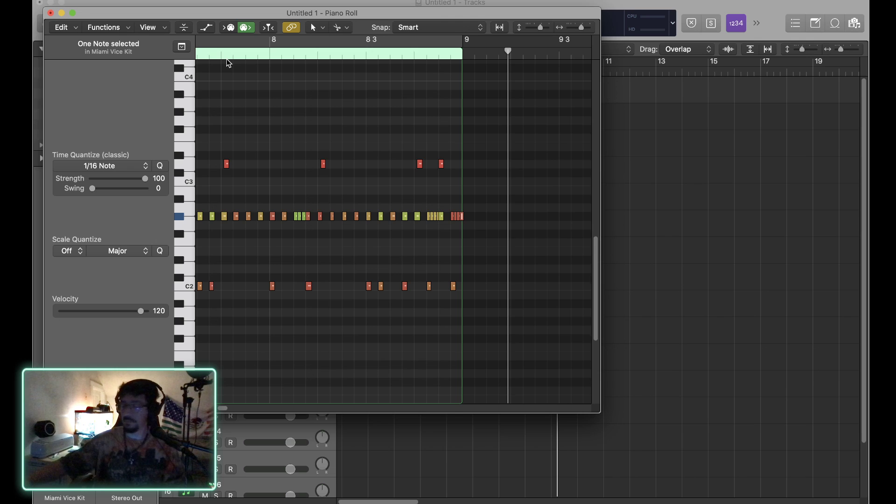
{"action": "key", "text": "c"}
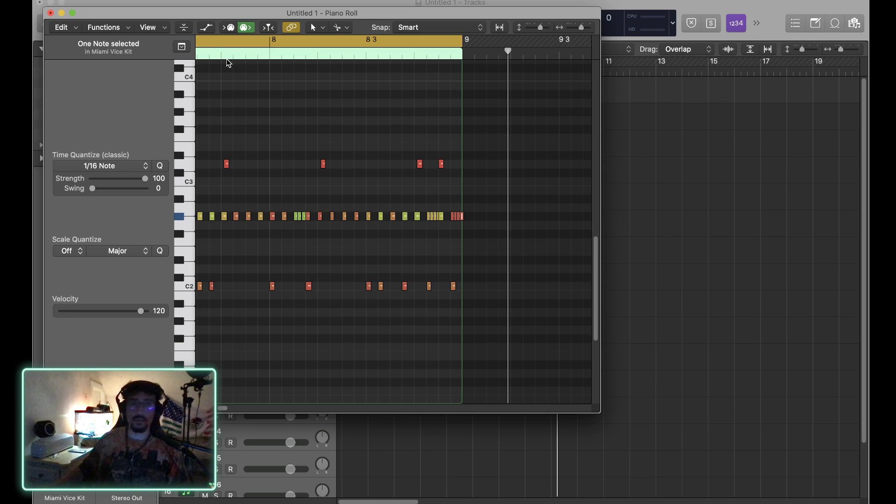
{"action": "key", "text": "space"}
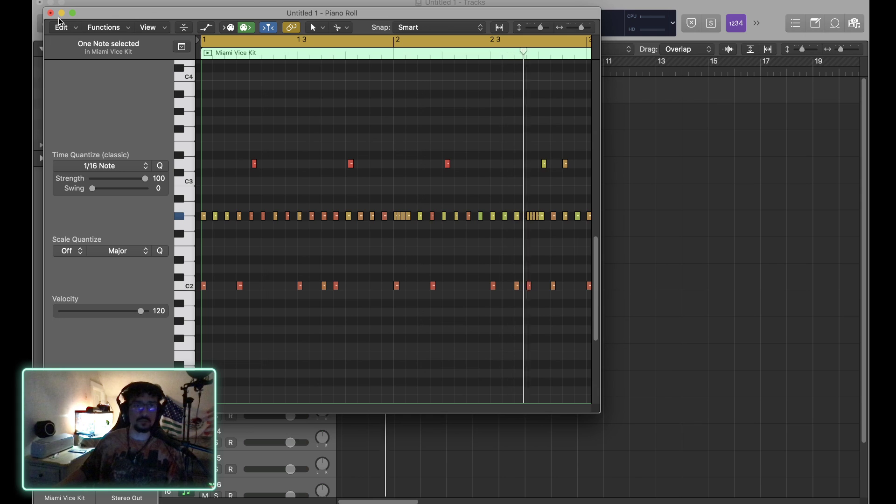
{"action": "key", "text": "k"}
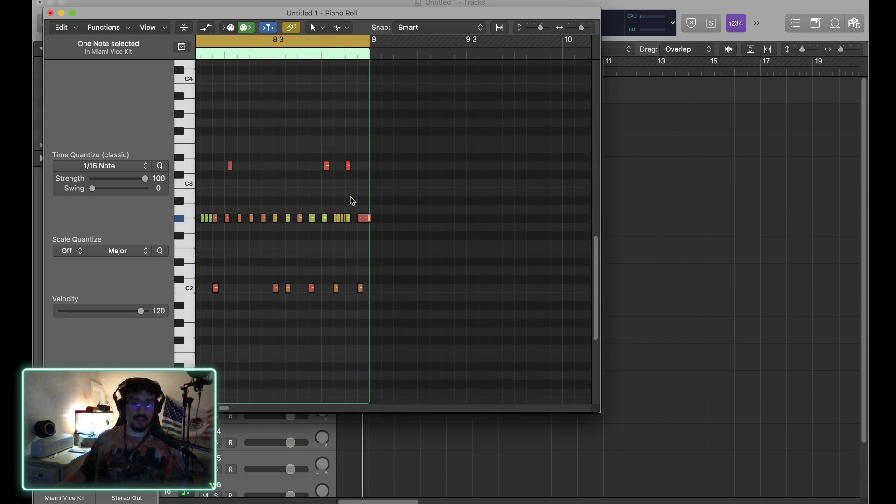
Step: Show the note velocities and vary them across the short G#2 notes of the two rolls in beat 8 4, with playback
{"action": "left_click_drag", "start_coordinate": [334, 200], "coordinate": [371, 232]}
{"action": "key", "text": "a"}
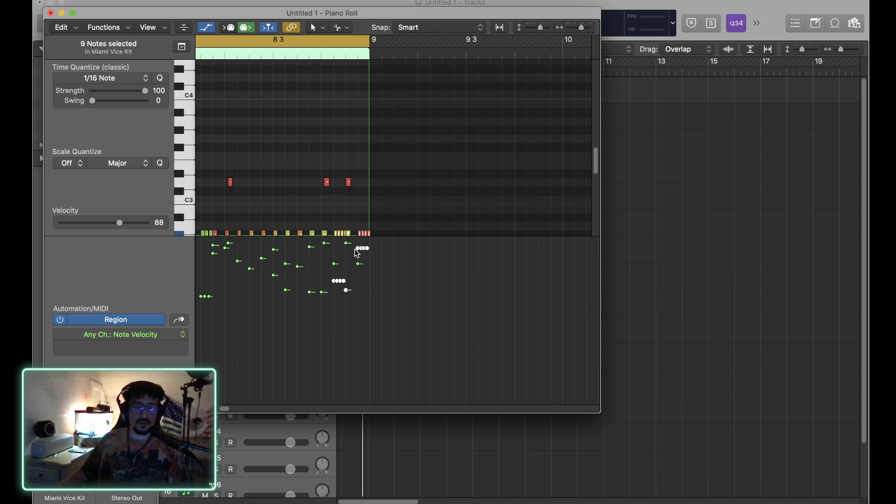
{"action": "scroll", "coordinate": [310, 204], "scroll_direction": "down", "scroll_amount": 5}
{"action": "left_click", "coordinate": [310, 202]}
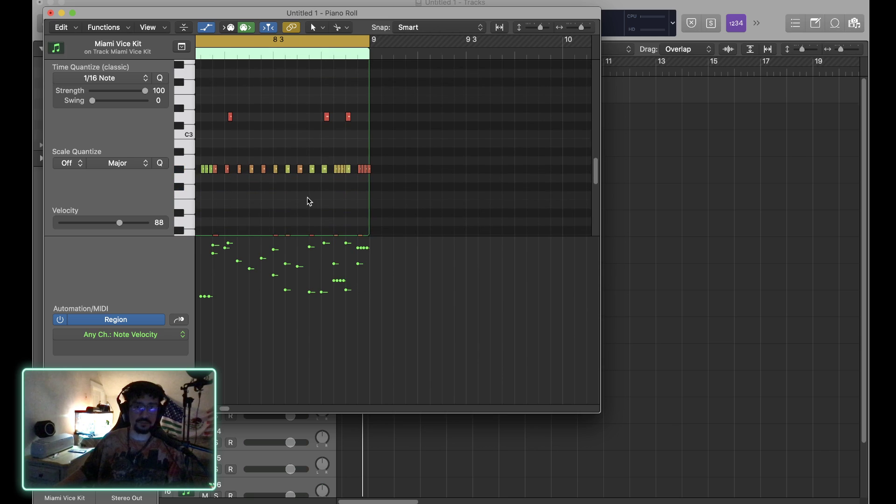
{"action": "left_click_drag", "start_coordinate": [337, 281], "coordinate": [367, 261]}
{"action": "left_click", "coordinate": [225, 53]}
{"action": "key", "text": "space"}
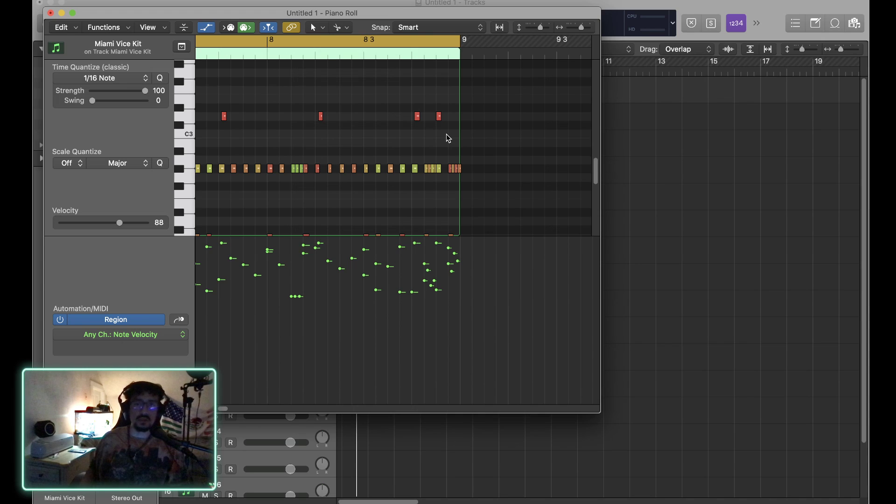
Step: Delete the last two short G#2 notes of the roll at 8 4 4 and play the full loop
{"action": "left_click", "coordinate": [444, 54]}
{"action": "key", "text": "super+Right"}
{"action": "key", "text": "super+Right"}
{"action": "key", "text": "super+Right"}
{"action": "key", "text": "super+Right"}
{"action": "key", "text": "super+Right"}
{"action": "key", "text": "super+Right"}
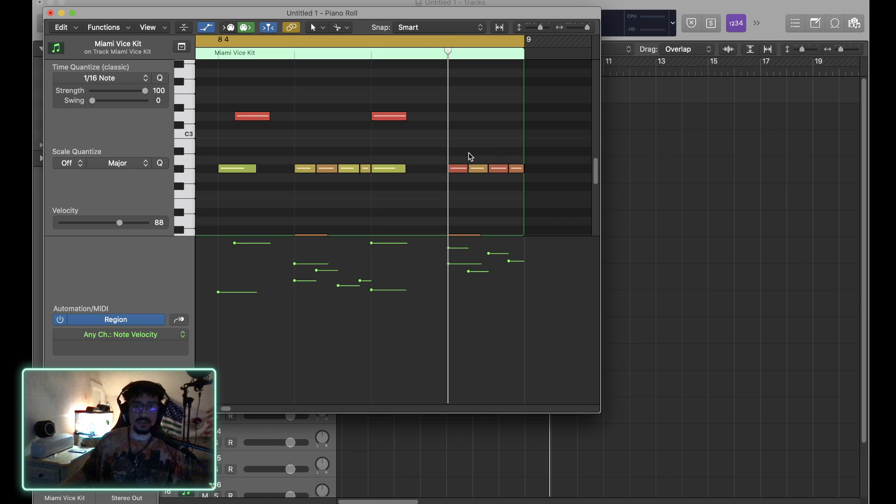
{"action": "left_click", "coordinate": [515, 169]}
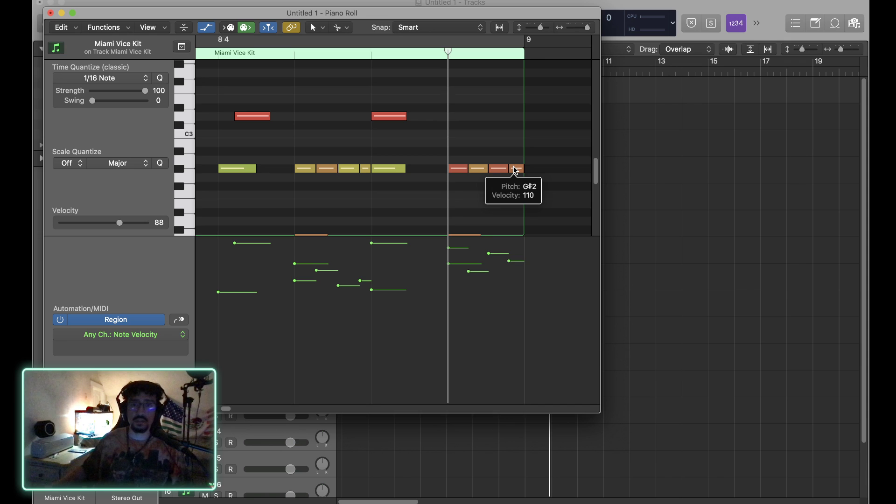
{"action": "left_click", "coordinate": [218, 57]}
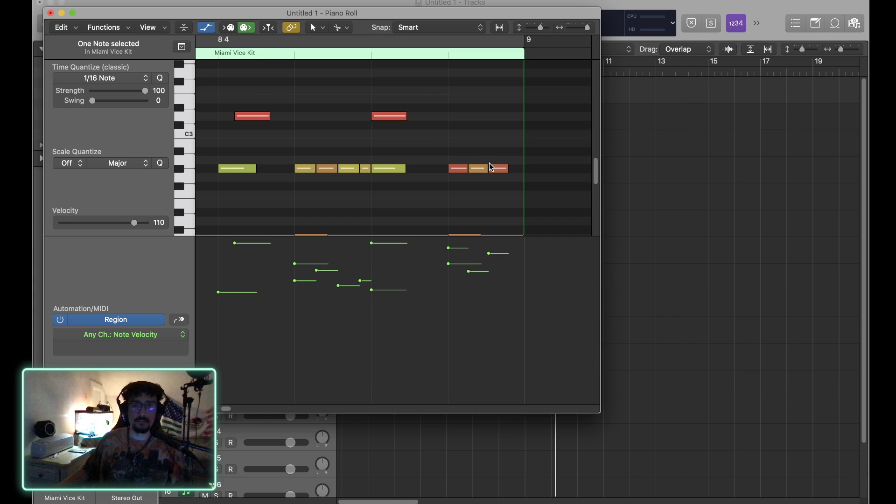
{"action": "key", "text": "Delete"}
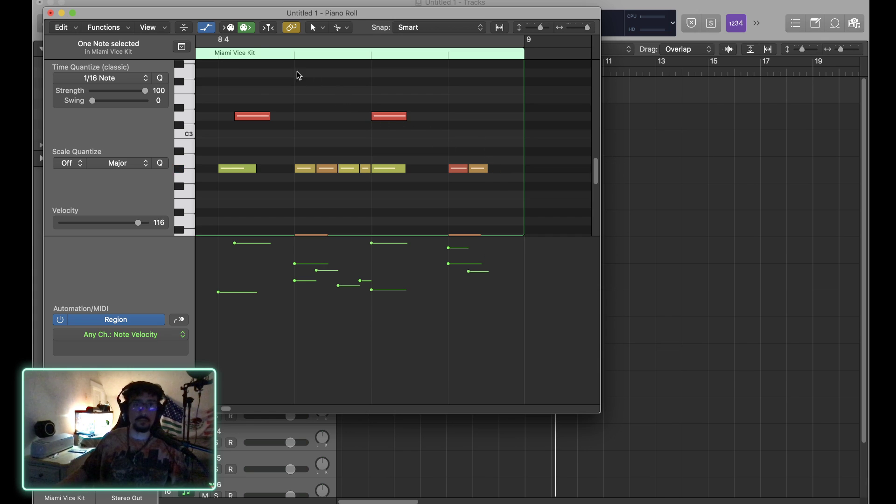
{"action": "left_click", "coordinate": [224, 55]}
{"action": "key", "text": "c"}
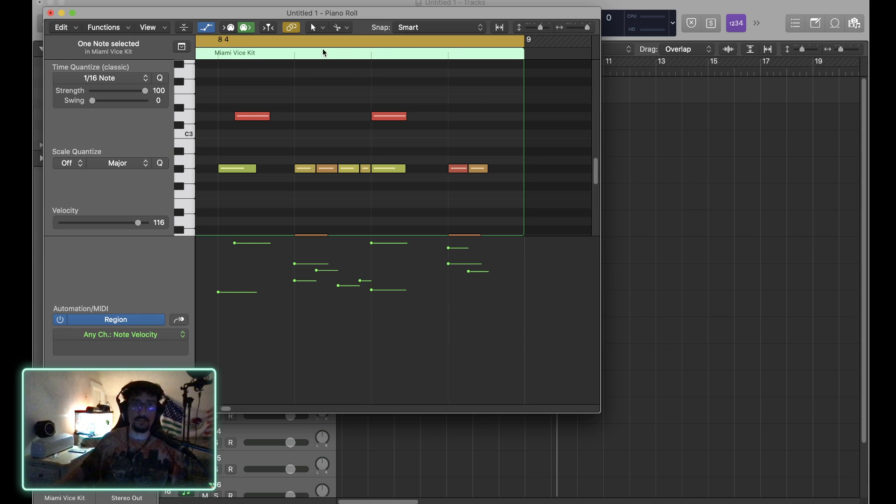
{"action": "left_click", "coordinate": [215, 51]}
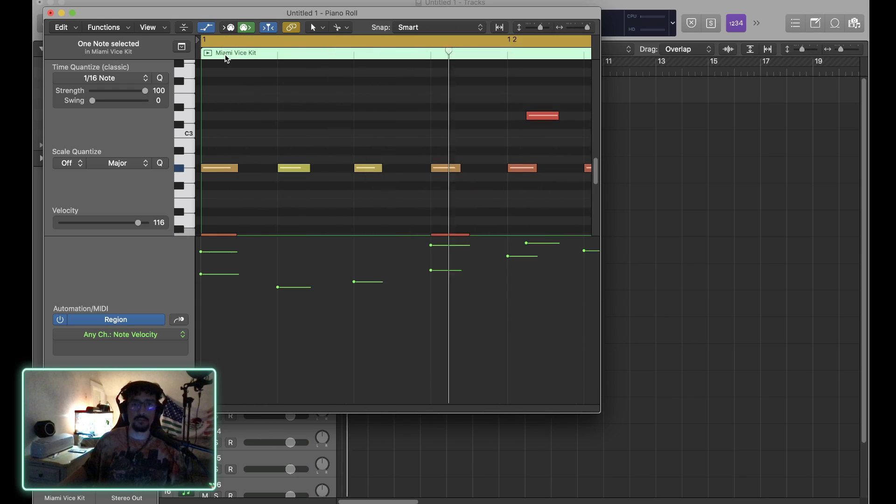
Step: Close the Piano Roll, stop playback and audition Miami Vice Kit cells such as Snare Miami 7, OpenHH Miami 3 and Stab Miami 2
{"action": "left_click", "coordinate": [51, 13]}
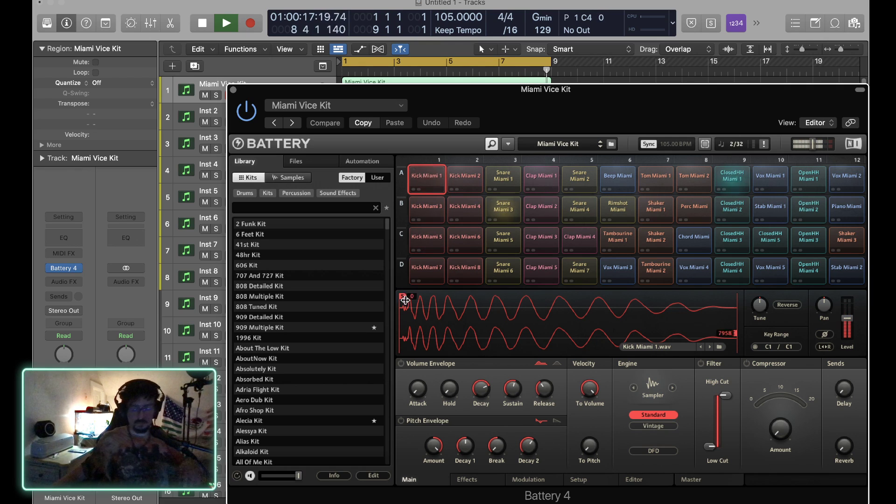
{"action": "key", "text": "space"}
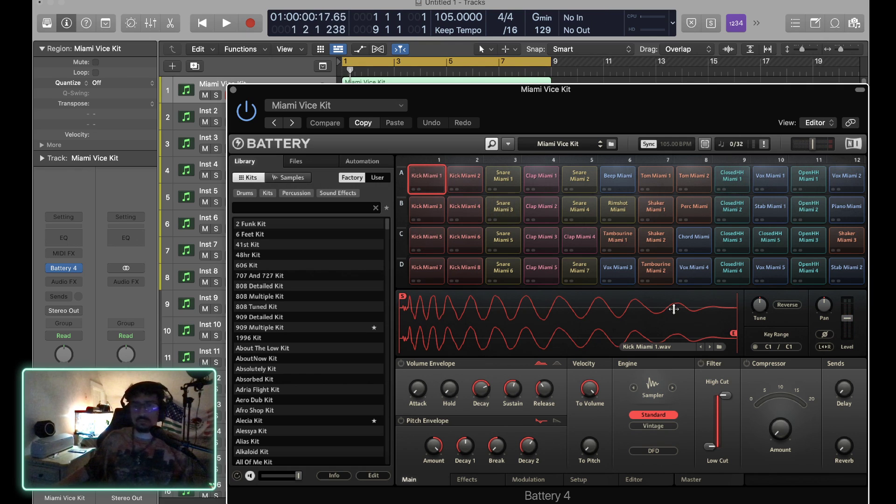
{"action": "left_click", "coordinate": [630, 276]}
{"action": "left_click", "coordinate": [579, 270]}
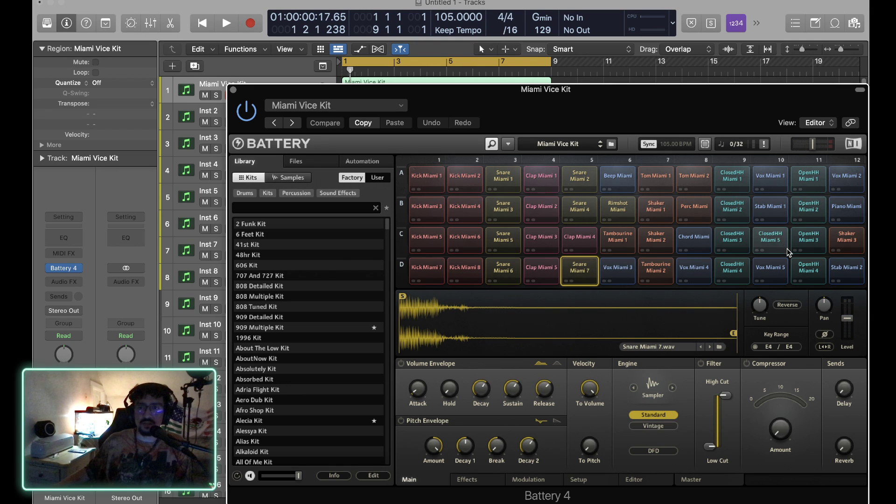
{"action": "left_click", "coordinate": [808, 241]}
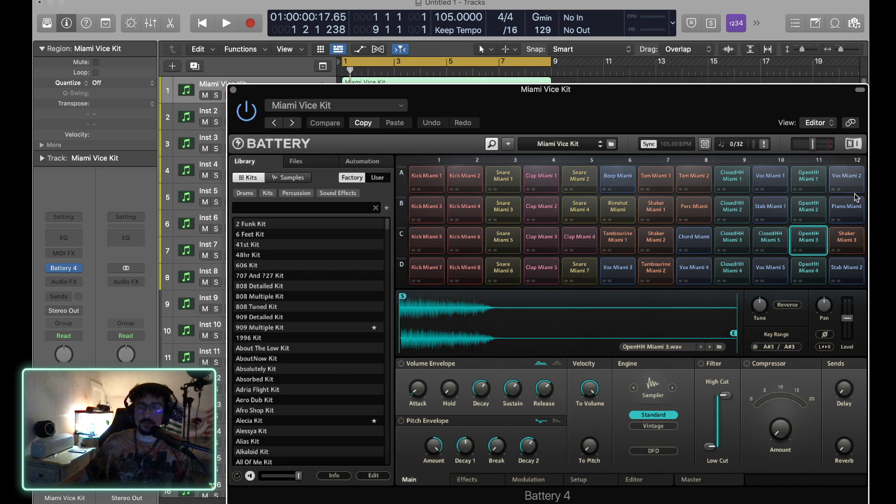
{"action": "left_click", "coordinate": [852, 278]}
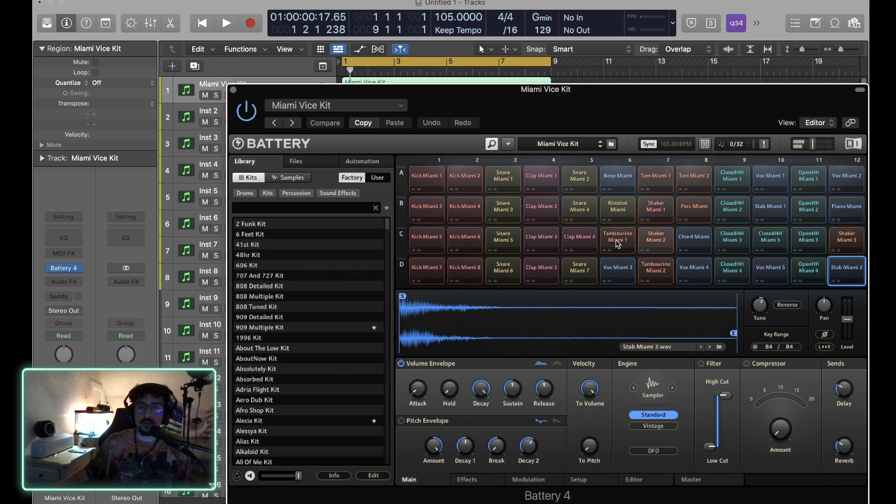
{"action": "left_click", "coordinate": [233, 90]}
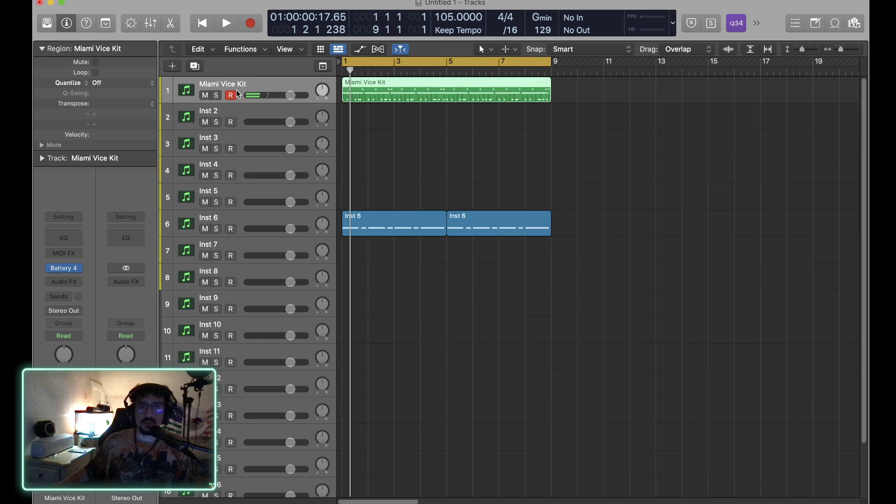
Step: Insert a stereo Battery 4 instrument on the Inst 2 track and load the Alecia Kit
{"action": "left_click", "coordinate": [246, 116]}
{"action": "left_click", "coordinate": [64, 270]}
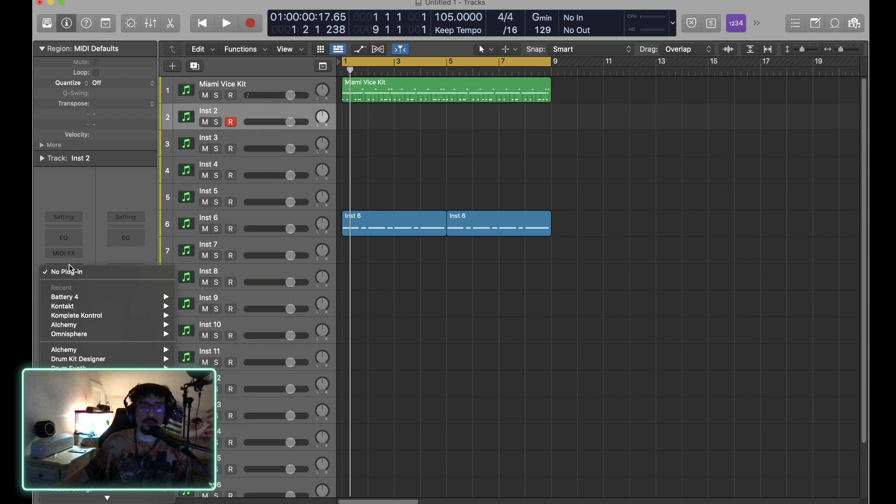
{"action": "mouse_move", "coordinate": [103, 299]}
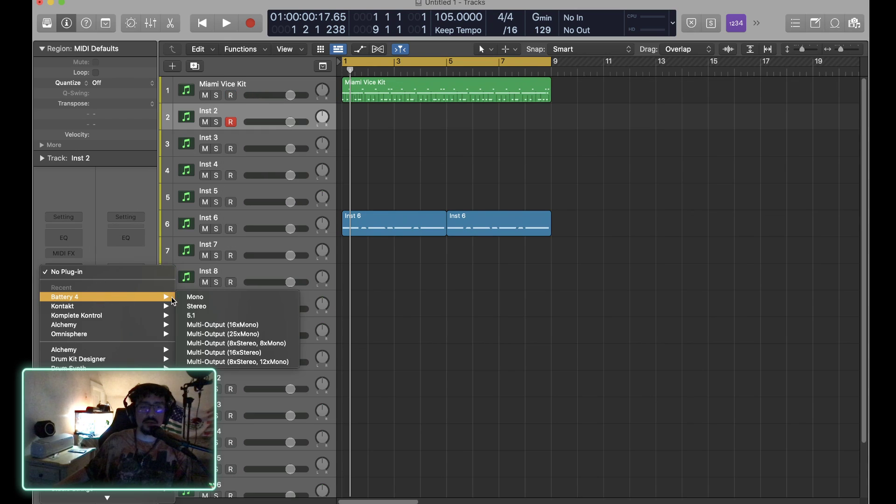
{"action": "left_click", "coordinate": [206, 307]}
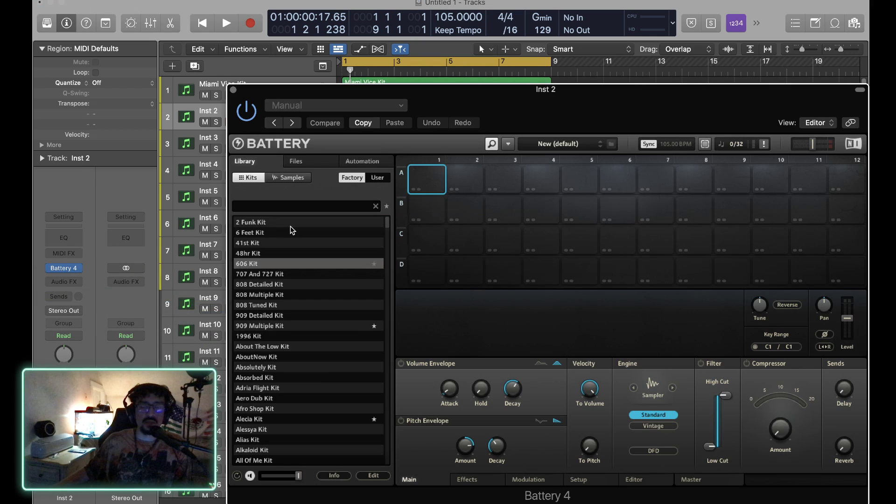
{"action": "left_click", "coordinate": [290, 327]}
{"action": "double_click", "coordinate": [290, 420]}
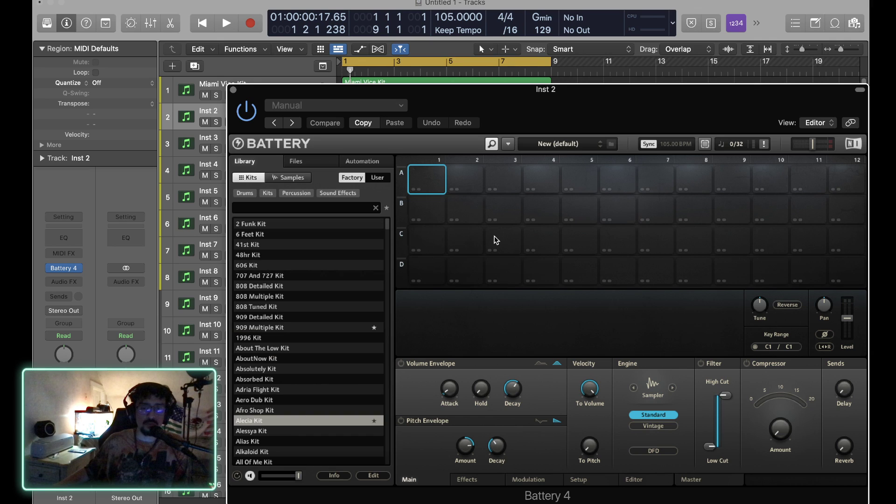
Step: Audition the Alecia Kit's closed and open hi-hat, noise, Chord F#m, shaker and tom cells
{"action": "left_click", "coordinate": [507, 206]}
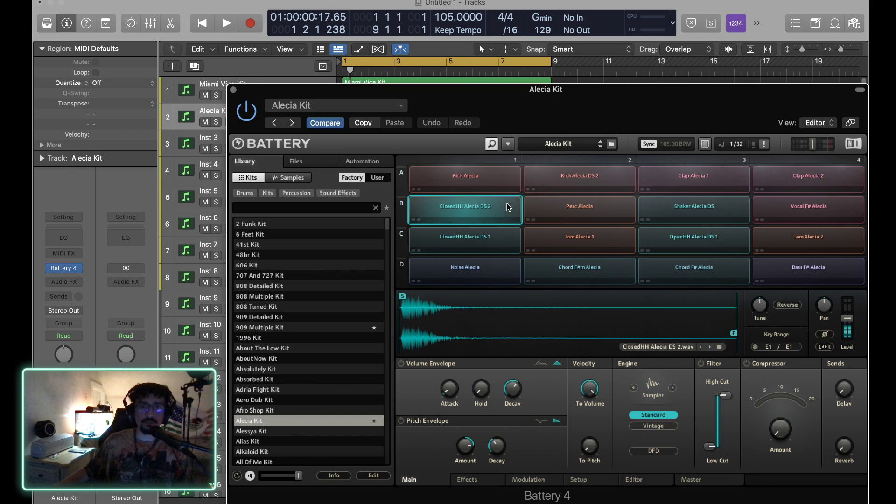
{"action": "left_click", "coordinate": [502, 245]}
{"action": "left_click", "coordinate": [500, 275]}
{"action": "left_click", "coordinate": [555, 274]}
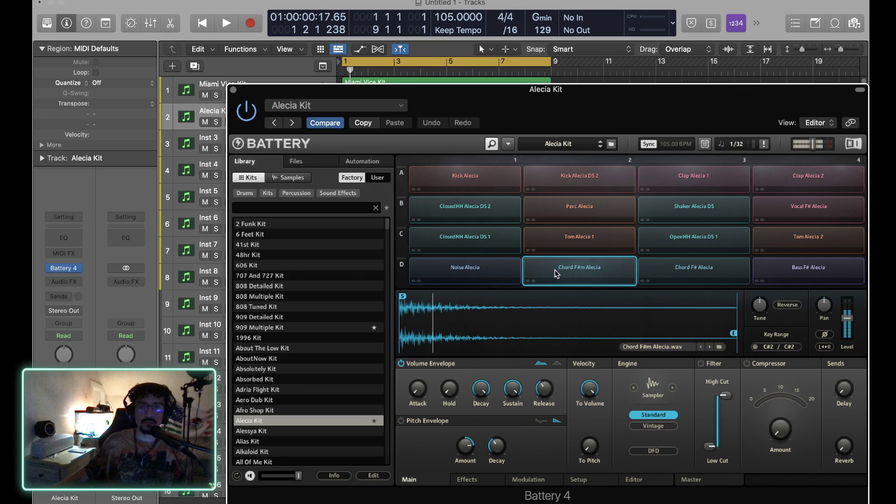
{"action": "left_click", "coordinate": [677, 240]}
{"action": "left_click", "coordinate": [653, 211]}
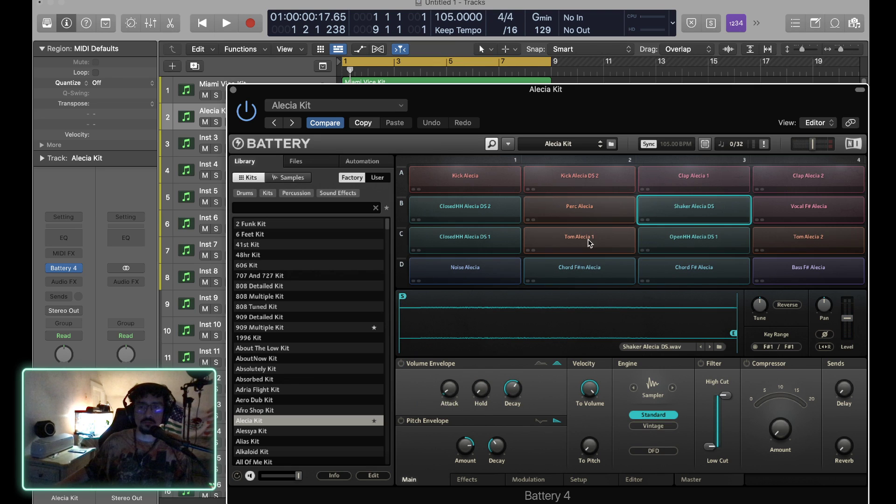
{"action": "left_click", "coordinate": [589, 240]}
{"action": "left_click", "coordinate": [830, 241]}
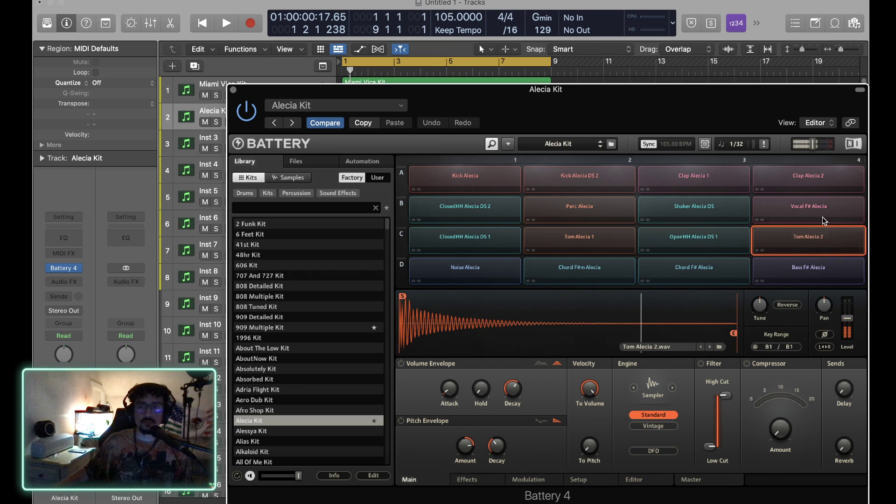
Step: Tune the Vocal F# Alecia cell to -6.00 st. while the drum loop plays
{"action": "left_click", "coordinate": [824, 212]}
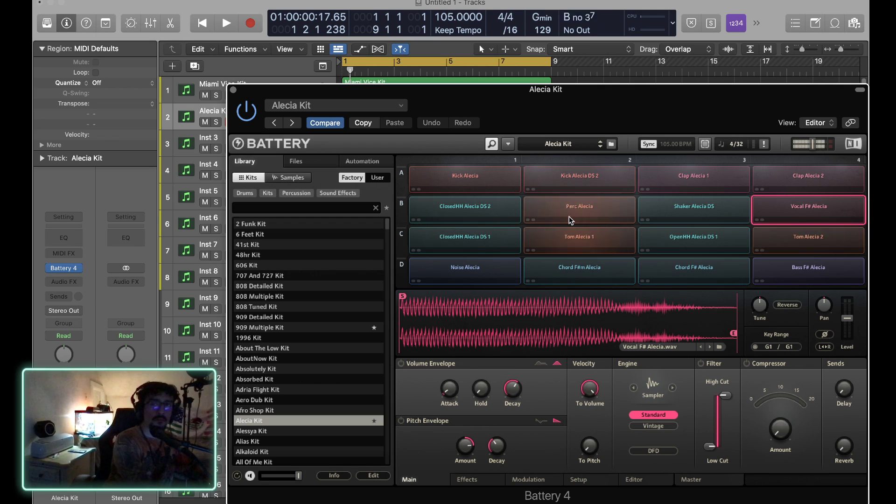
{"action": "key", "text": "space"}
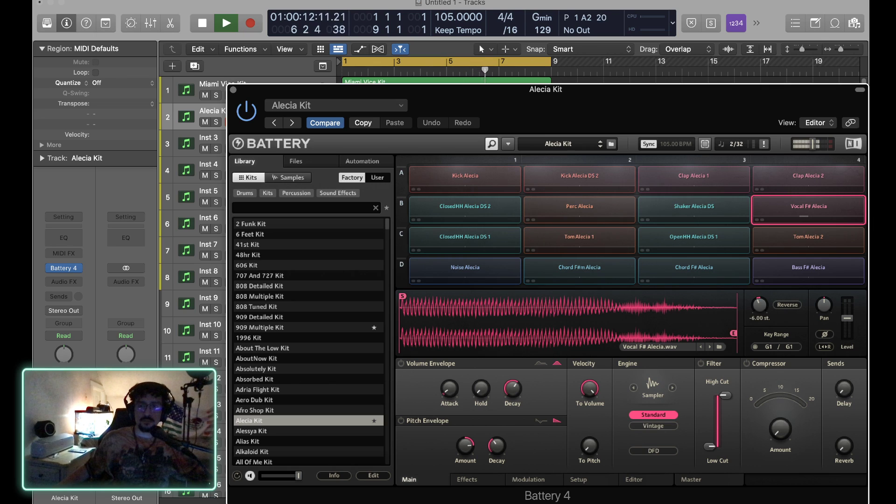
{"action": "left_click_drag", "start_coordinate": [764, 309], "coordinate": [764, 316]}
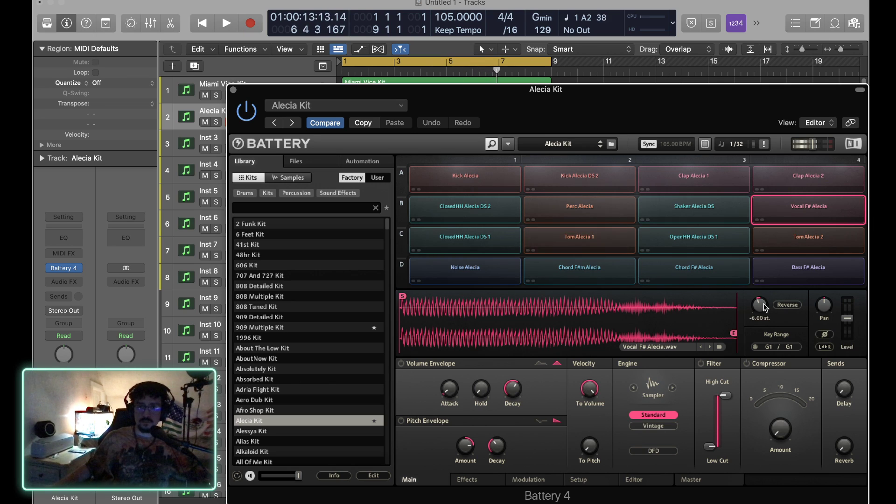
Step: Tune the Tom Alecia 1 cell to -4.00 st. while auditioning it
{"action": "left_click", "coordinate": [625, 237]}
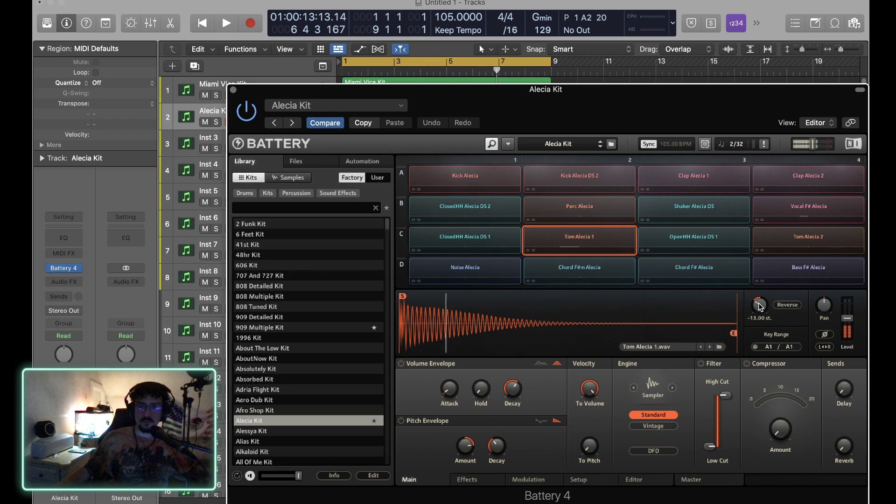
{"action": "left_click_drag", "start_coordinate": [759, 305], "coordinate": [760, 287]}
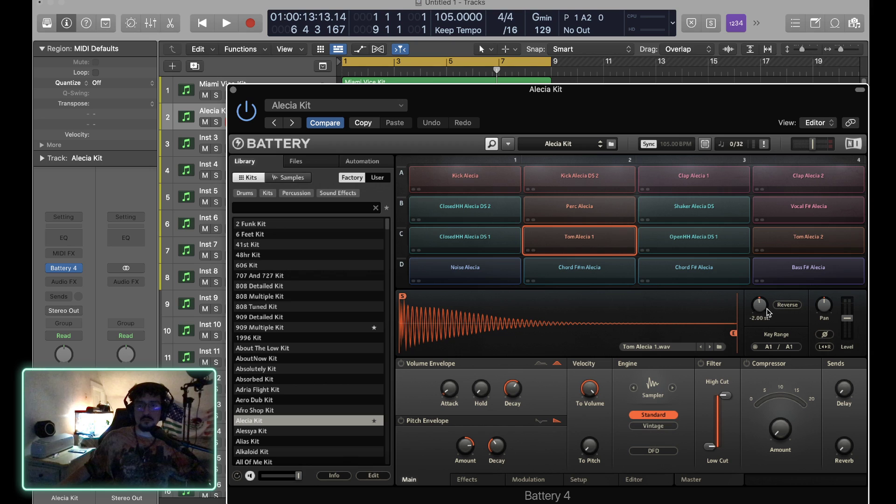
{"action": "left_click_drag", "start_coordinate": [760, 304], "coordinate": [759, 308]}
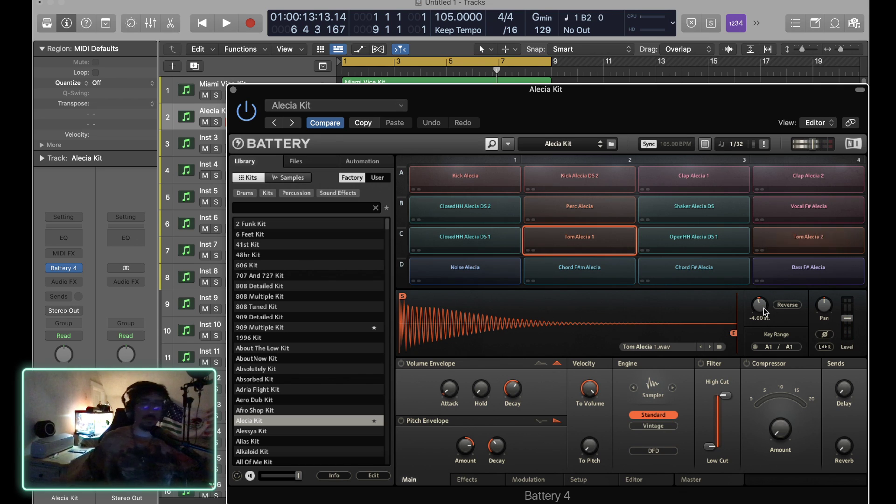
Step: Audition the Tom Alecia 2 cell and try tuning it up to 5.00 st. and back down
{"action": "left_click", "coordinate": [797, 244]}
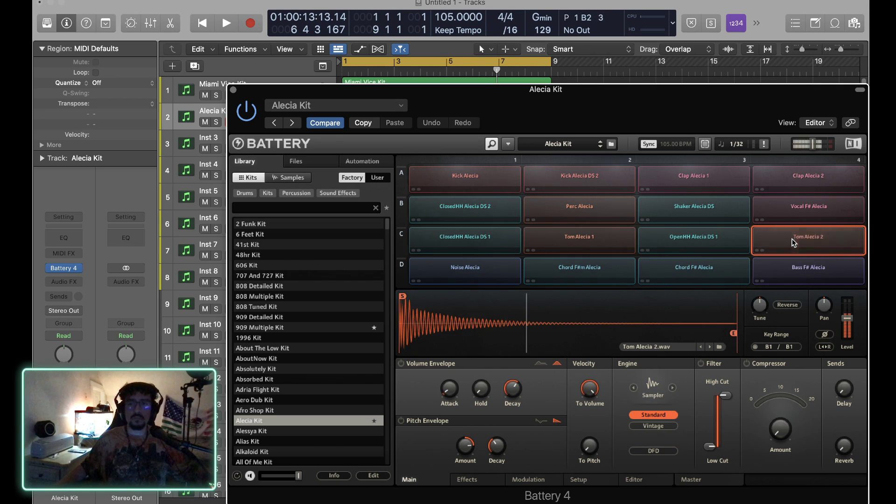
{"action": "scroll", "coordinate": [767, 307], "scroll_direction": "up", "scroll_amount": 5}
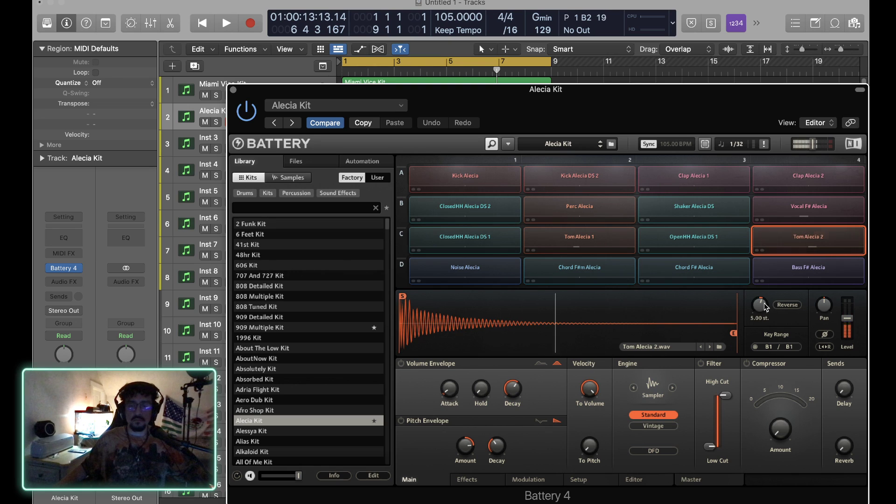
{"action": "left_click_drag", "start_coordinate": [767, 308], "coordinate": [766, 322]}
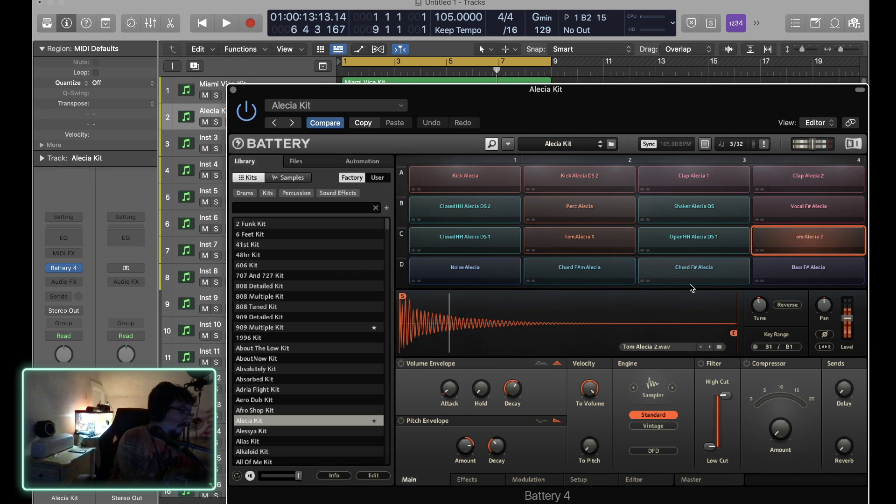
Step: Try out the Alte Fabrik Kit and the Ana Loog Kit in turn over the playing drum loop
{"action": "key", "text": "Return"}
{"action": "key", "text": "space"}
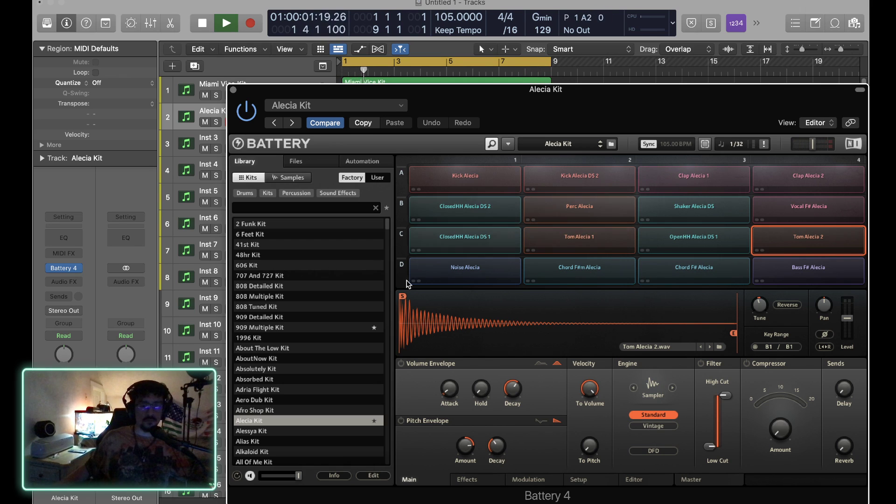
{"action": "scroll", "coordinate": [294, 420], "scroll_direction": "down", "scroll_amount": 4}
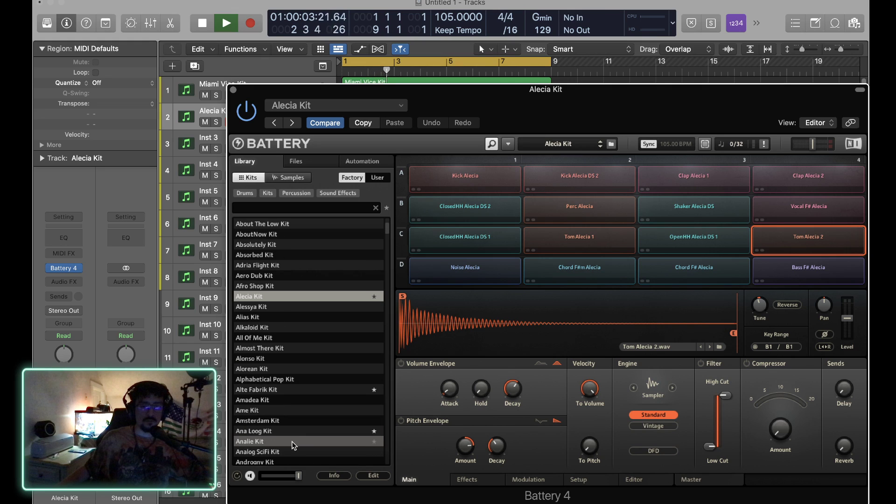
{"action": "double_click", "coordinate": [283, 390]}
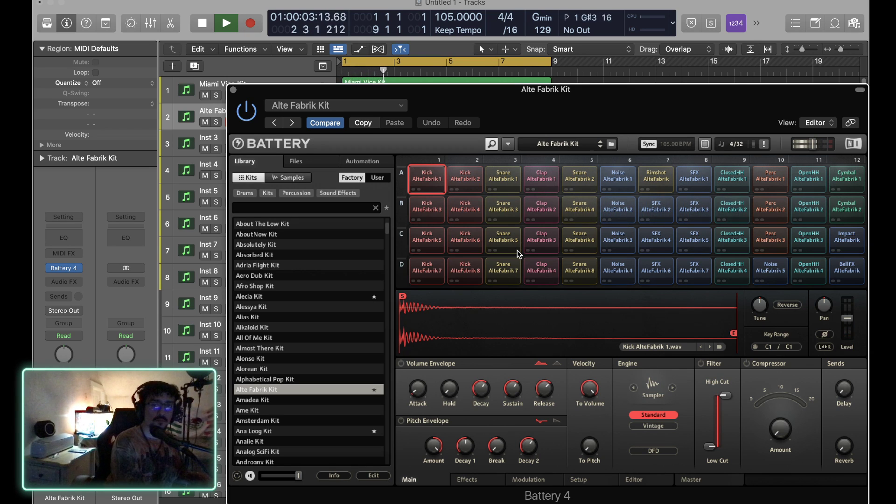
{"action": "double_click", "coordinate": [318, 433]}
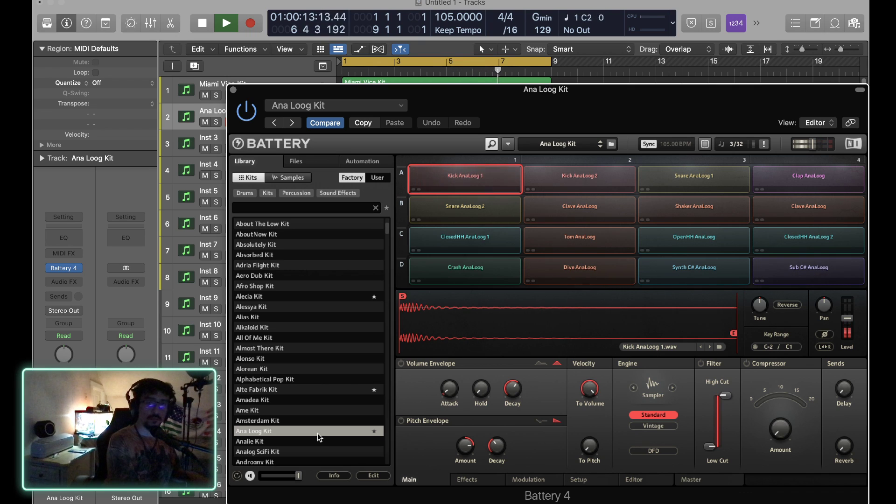
{"action": "key", "text": "space"}
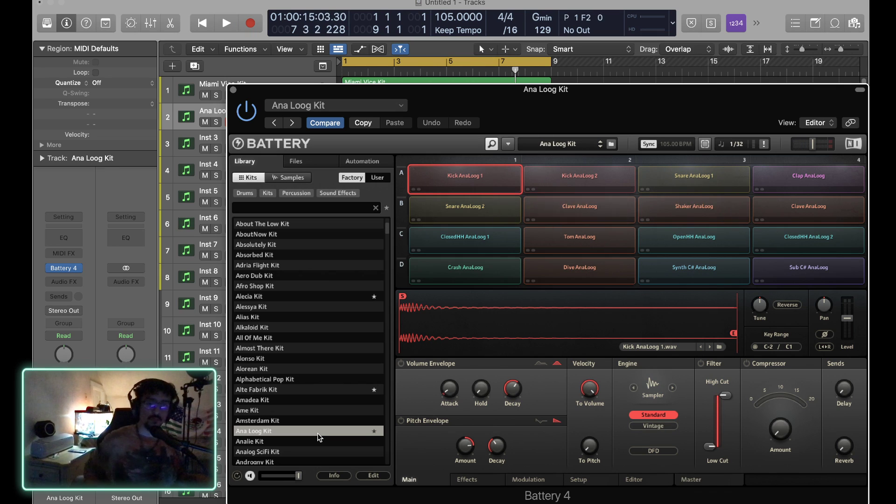
Step: Load the Apnea Kit in Battery 4 and audition its cells against the loop
{"action": "scroll", "coordinate": [317, 433], "scroll_direction": "down", "scroll_amount": 5}
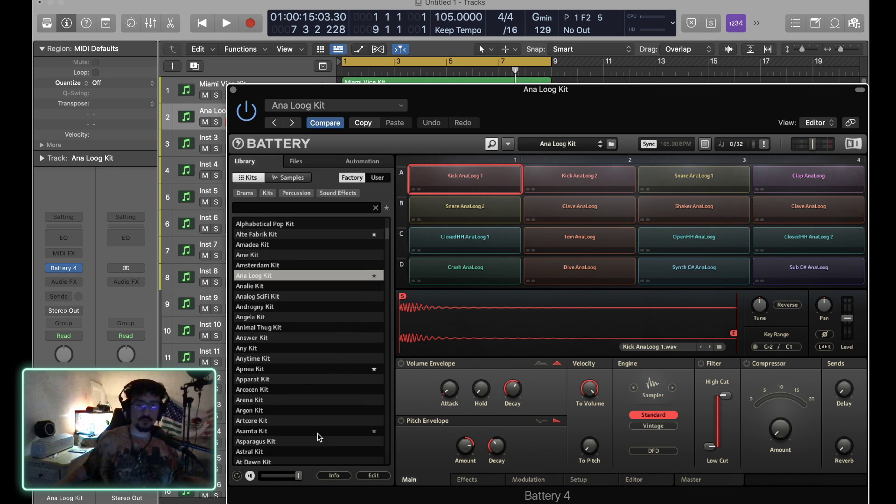
{"action": "double_click", "coordinate": [279, 369]}
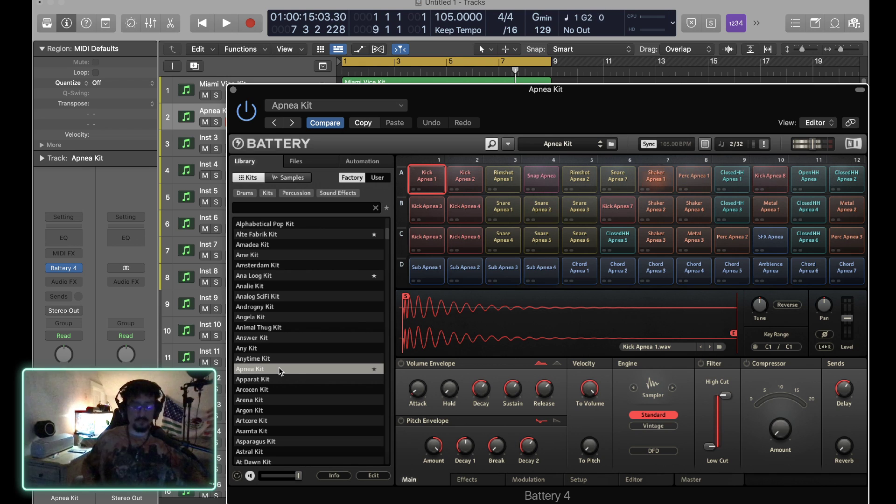
{"action": "key", "text": "space"}
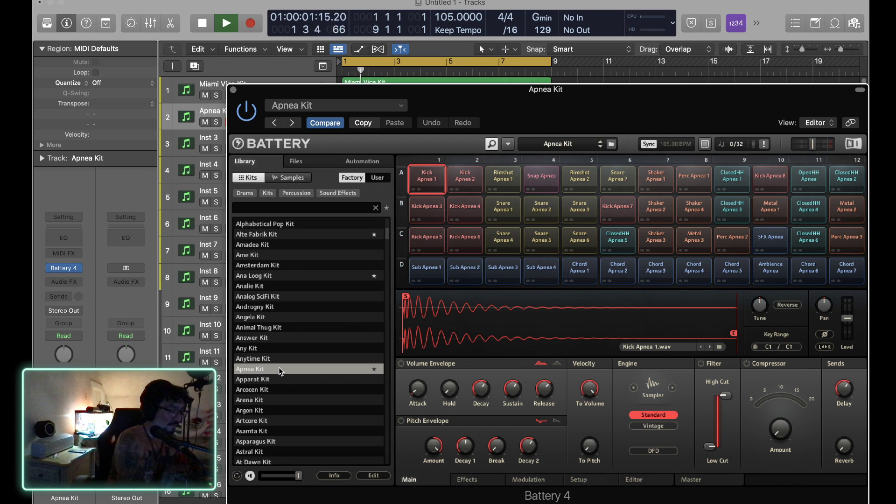
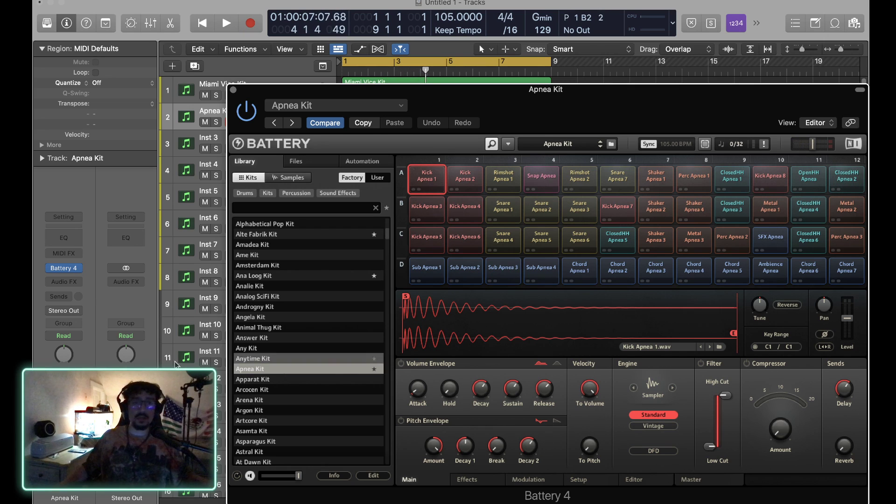
Step: Close the instrument window, record an Apnea Kit part on track 2 across the eight-bar loop and play it back
{"action": "left_click", "coordinate": [233, 90]}
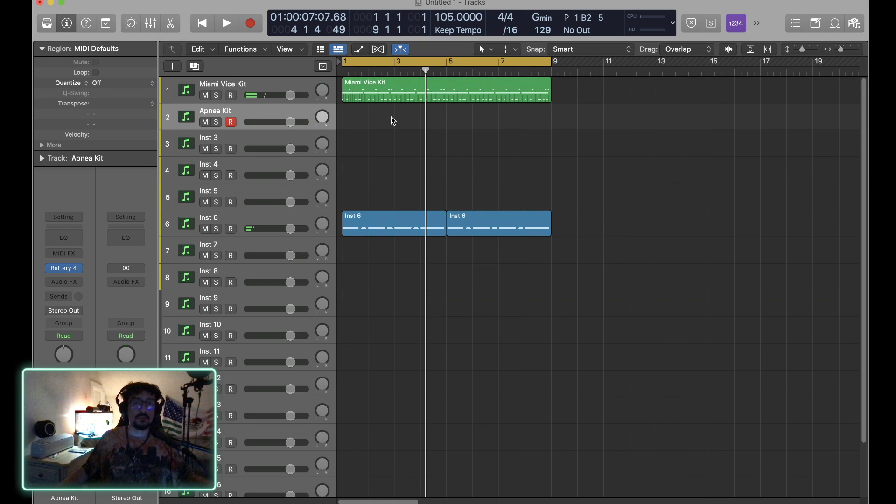
{"action": "key", "text": "Return"}
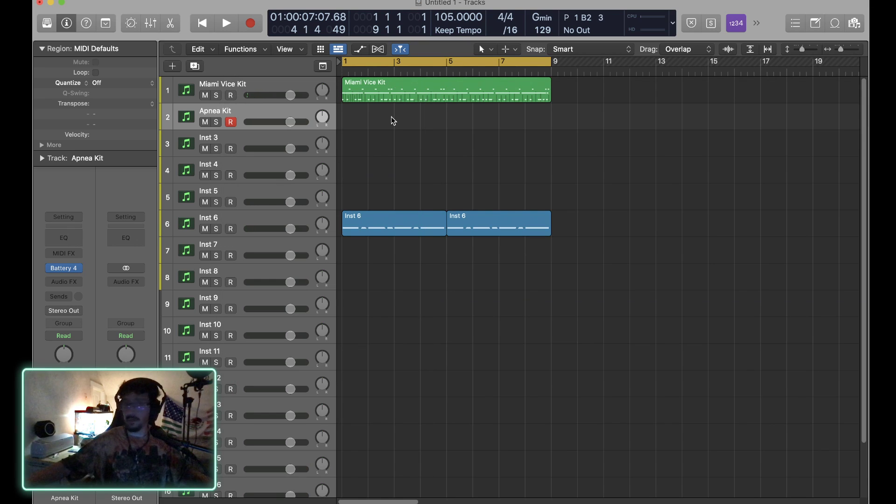
{"action": "key", "text": "r"}
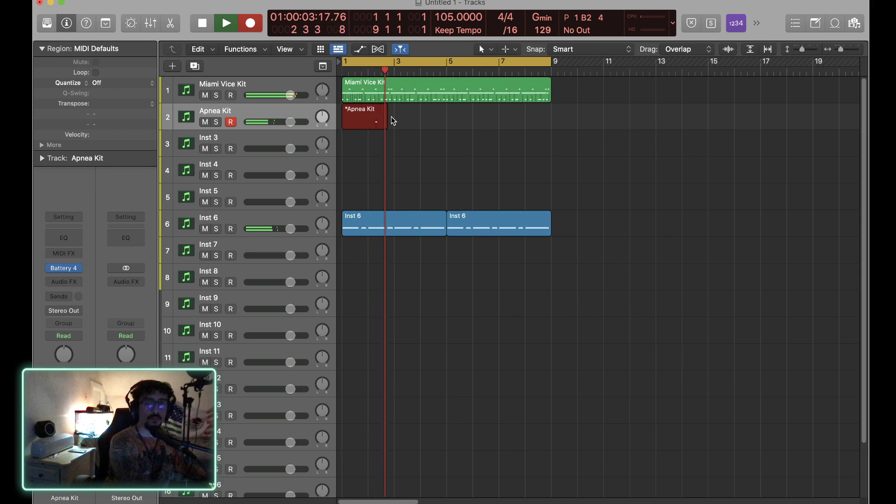
{"action": "key", "text": "space"}
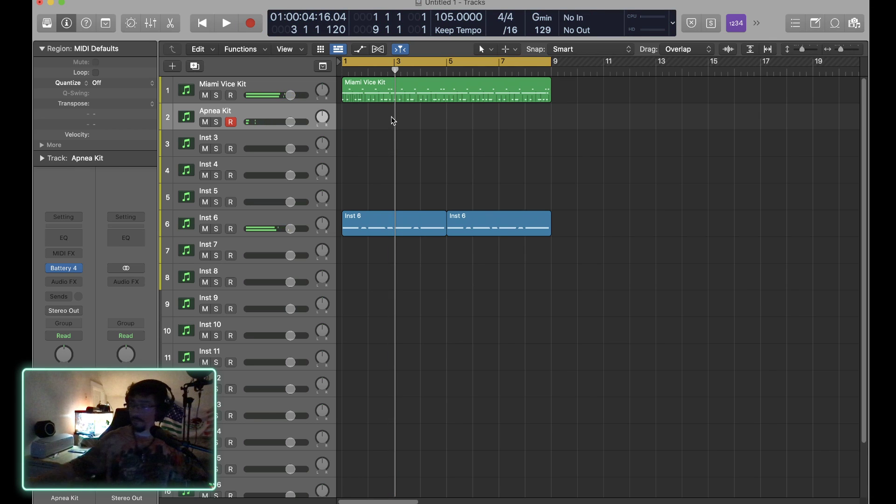
{"action": "key", "text": "r"}
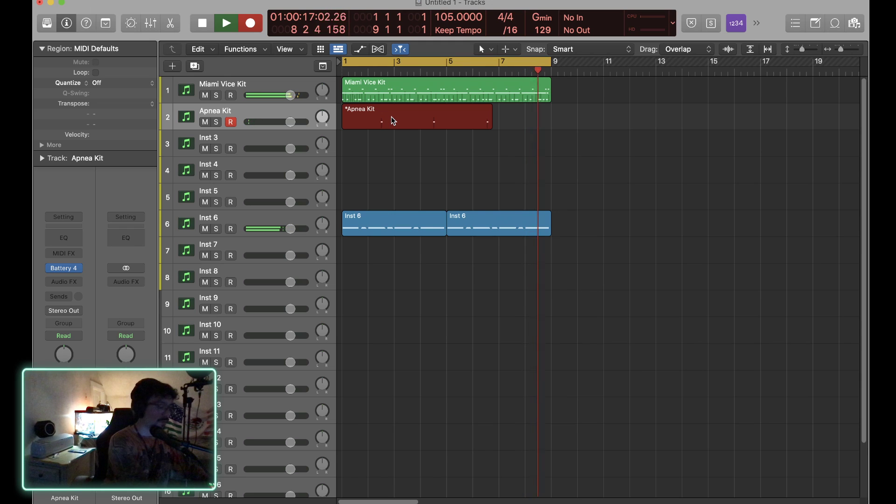
{"action": "key", "text": "space"}
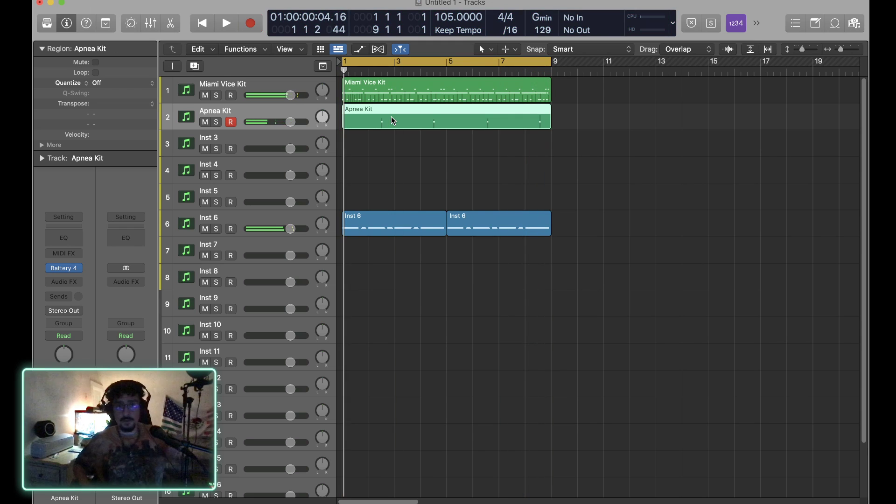
{"action": "key", "text": "space"}
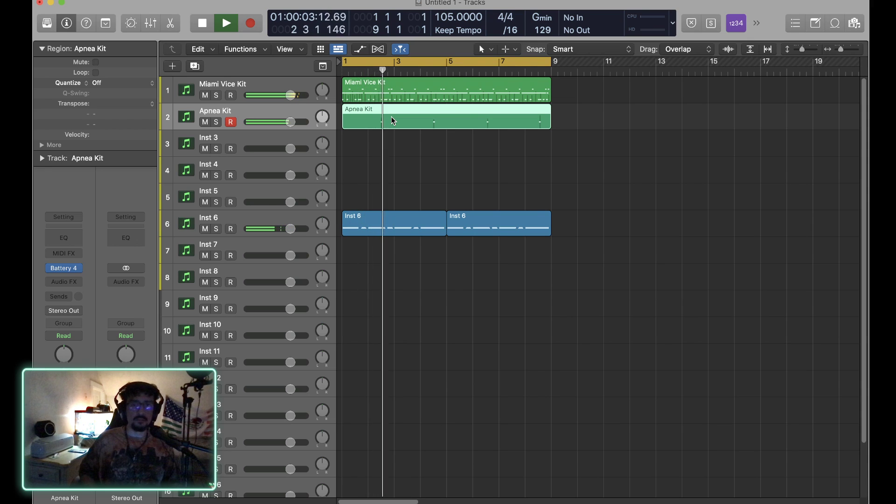
{"action": "key", "text": "space"}
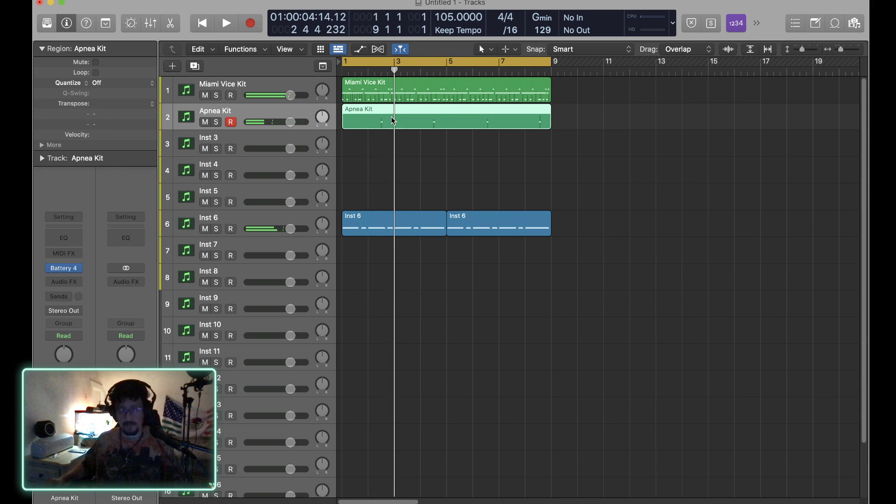
Step: Move all four B2 notes of the Apnea Kit region about one beat earlier in the Piano Roll, then close it
{"action": "double_click", "coordinate": [392, 120]}
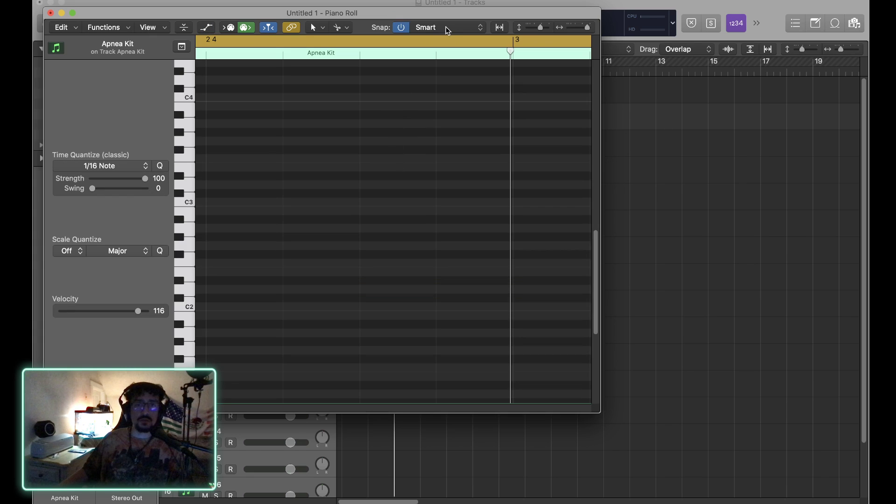
{"action": "left_click", "coordinate": [500, 27]}
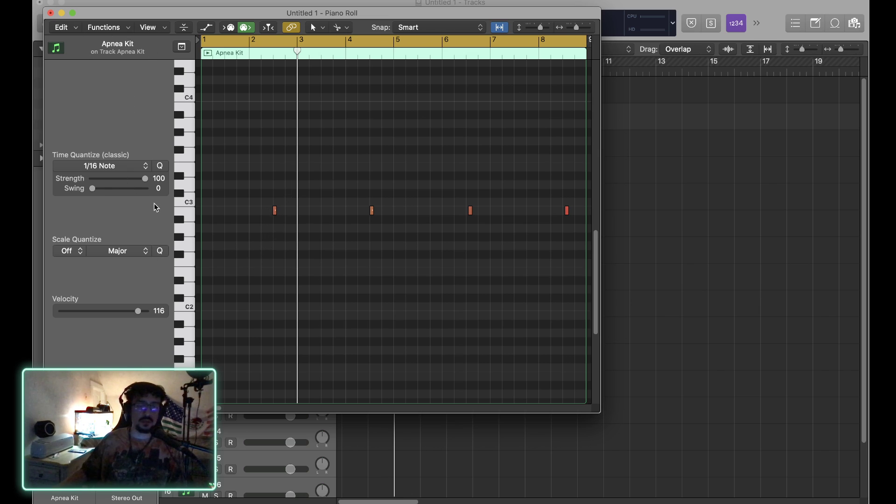
{"action": "key", "text": "space"}
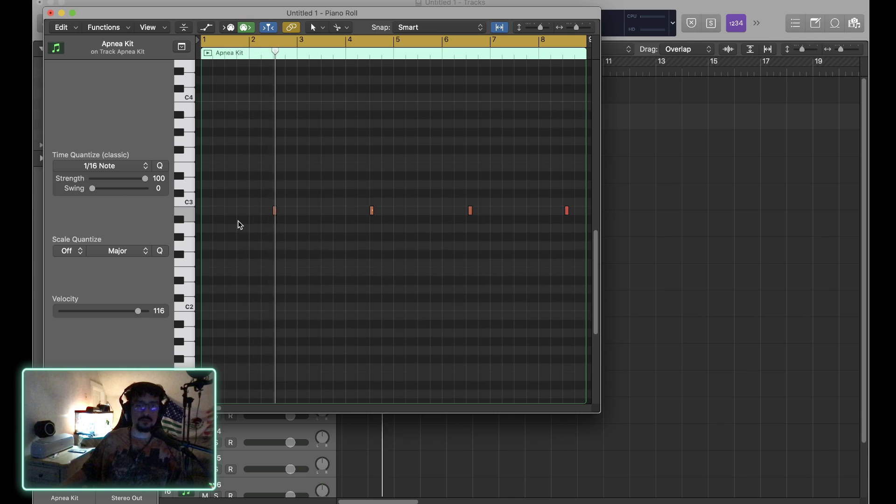
{"action": "key", "text": "space"}
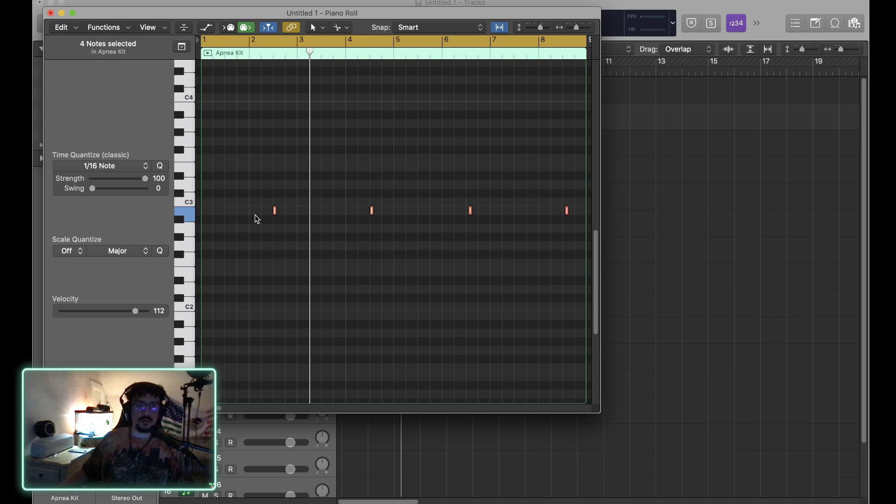
{"action": "left_click_drag", "start_coordinate": [275, 212], "coordinate": [263, 212]}
{"action": "key", "text": "Return"}
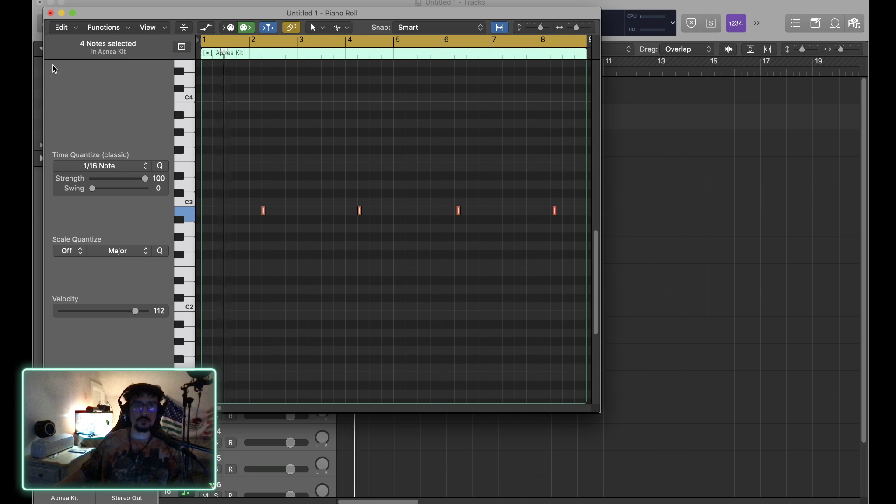
{"action": "left_click", "coordinate": [51, 12]}
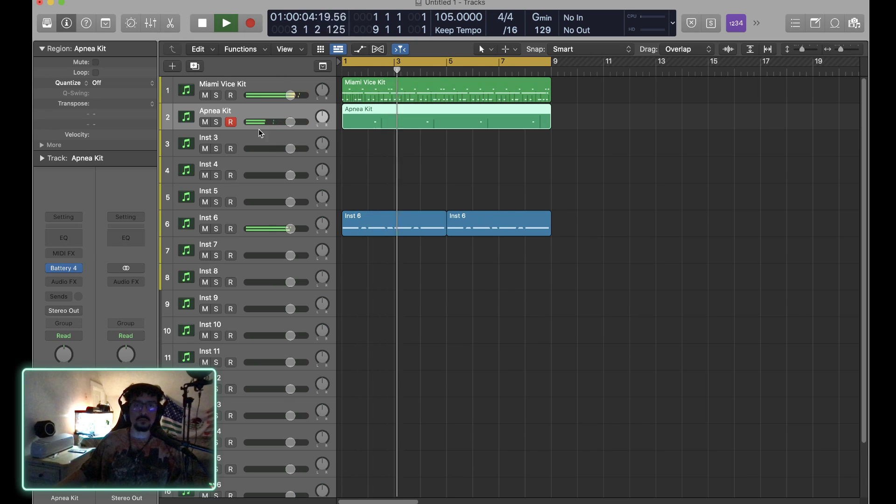
Step: Insert a stereo Alchemy instrument on the Inst 7 track
{"action": "left_click", "coordinate": [279, 250]}
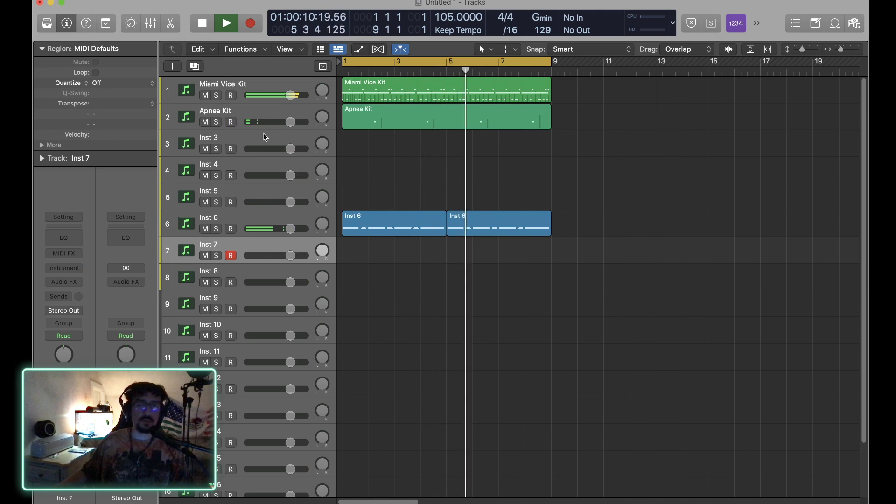
{"action": "left_click", "coordinate": [67, 270]}
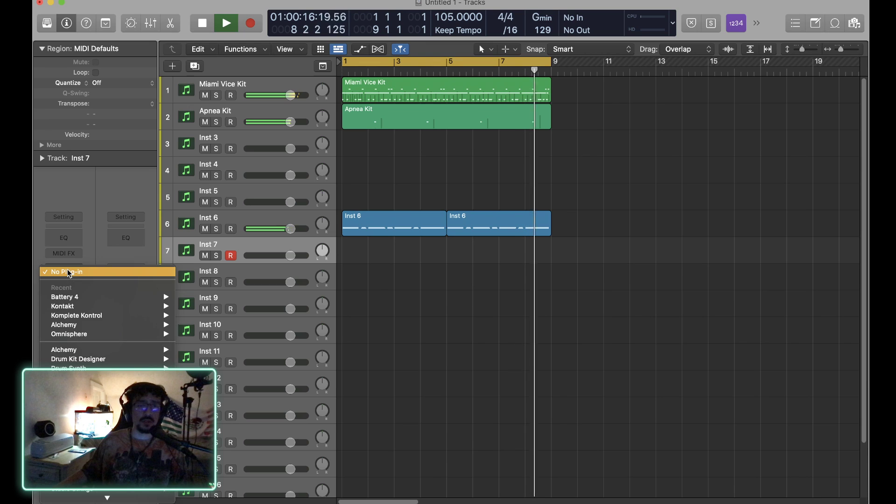
{"action": "mouse_move", "coordinate": [106, 324]}
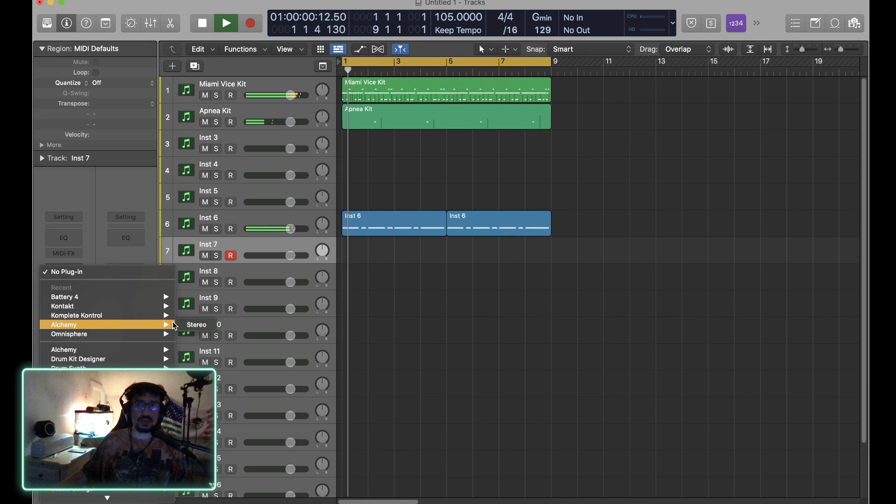
{"action": "left_click", "coordinate": [197, 326]}
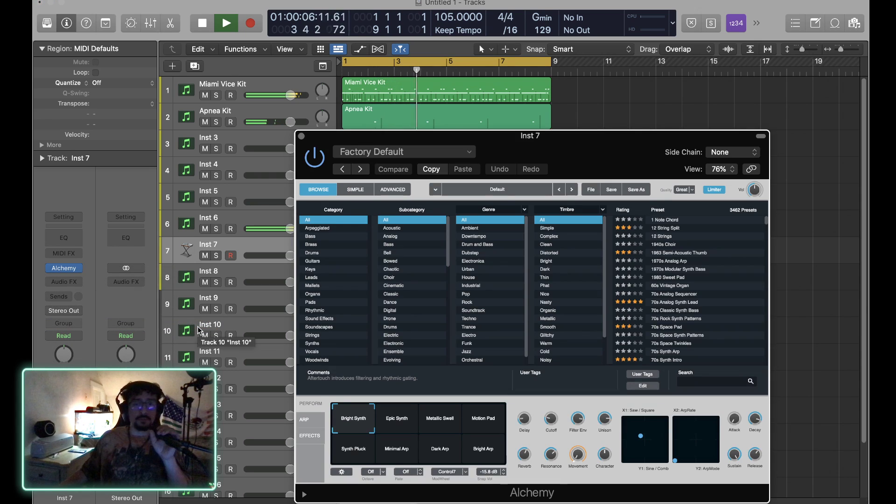
Step: Filter Alchemy's presets to Leads and audition them from 70s Analog Synth Lead through Airy Synth Lead against the loop
{"action": "left_click", "coordinate": [392, 278]}
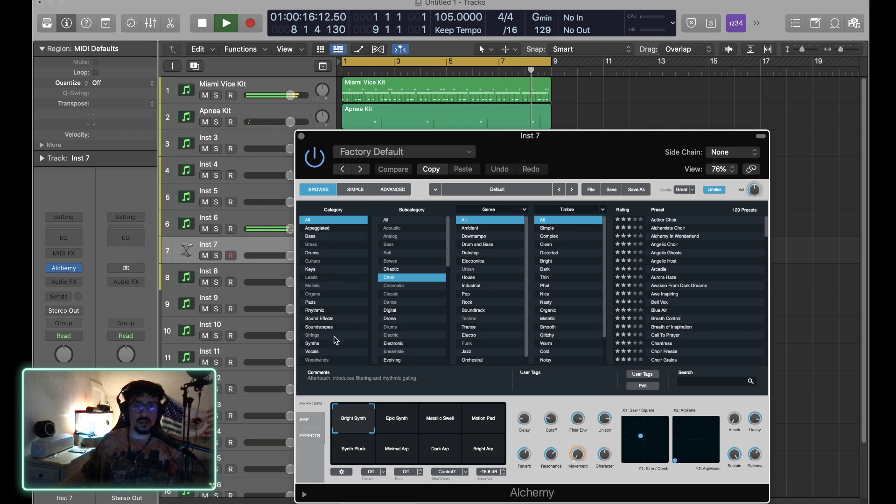
{"action": "left_click", "coordinate": [324, 277]}
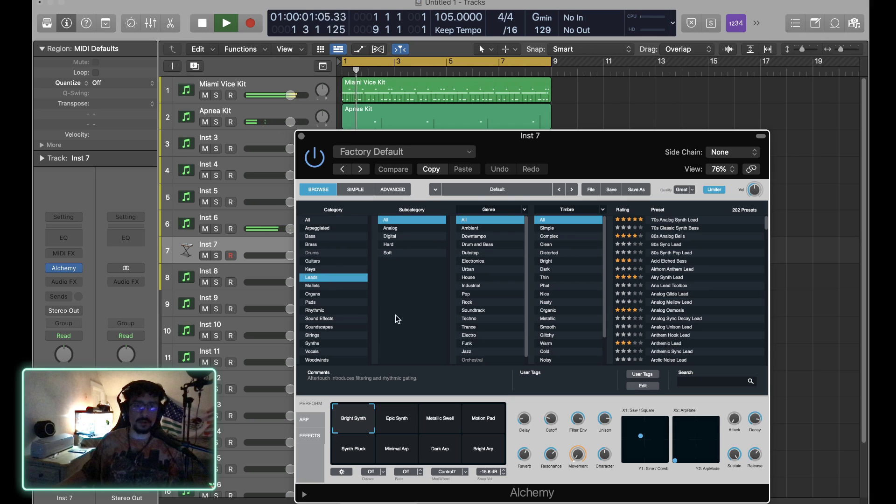
{"action": "left_click", "coordinate": [662, 220]}
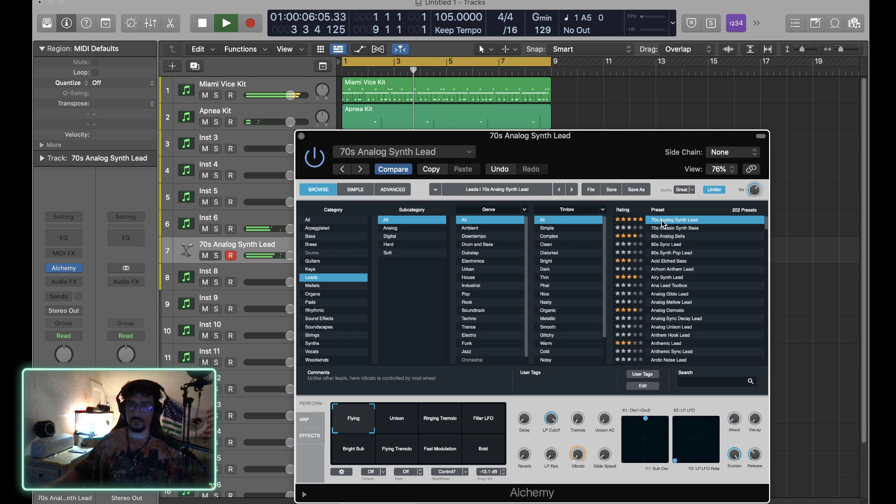
{"action": "key", "text": "Down"}
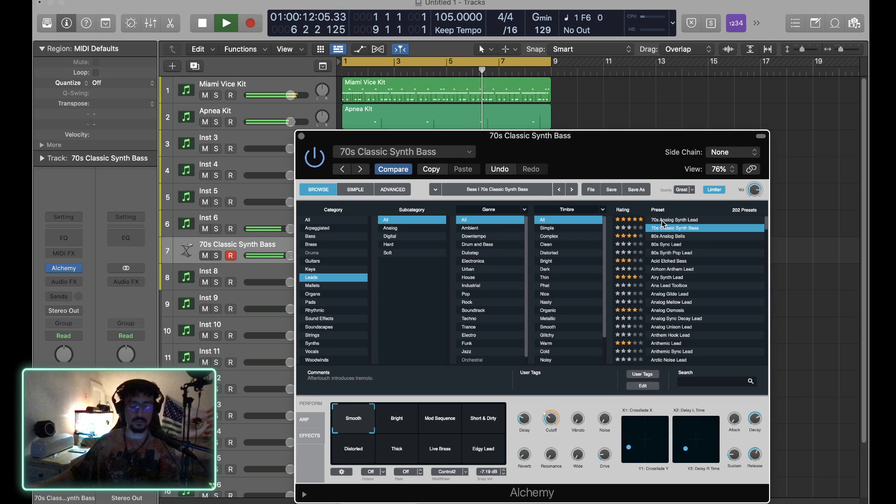
{"action": "key", "text": "Down"}
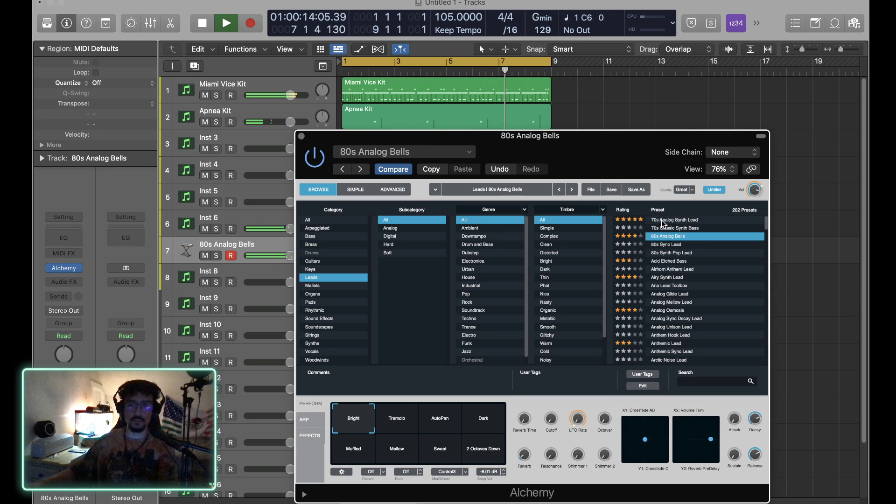
{"action": "key", "text": "Down"}
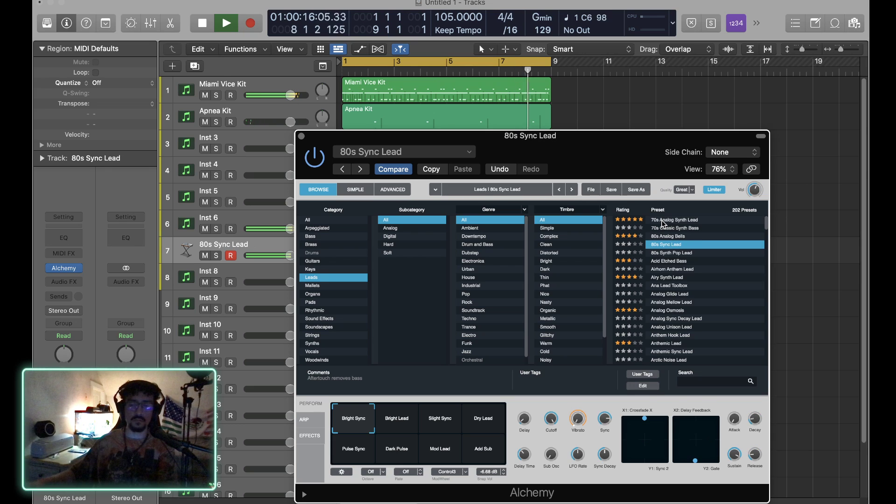
{"action": "key", "text": "Down"}
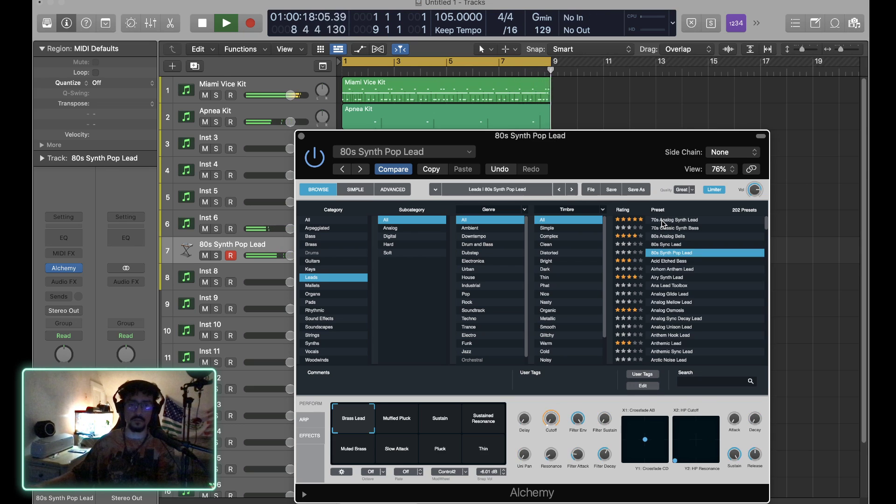
{"action": "key", "text": "Down"}
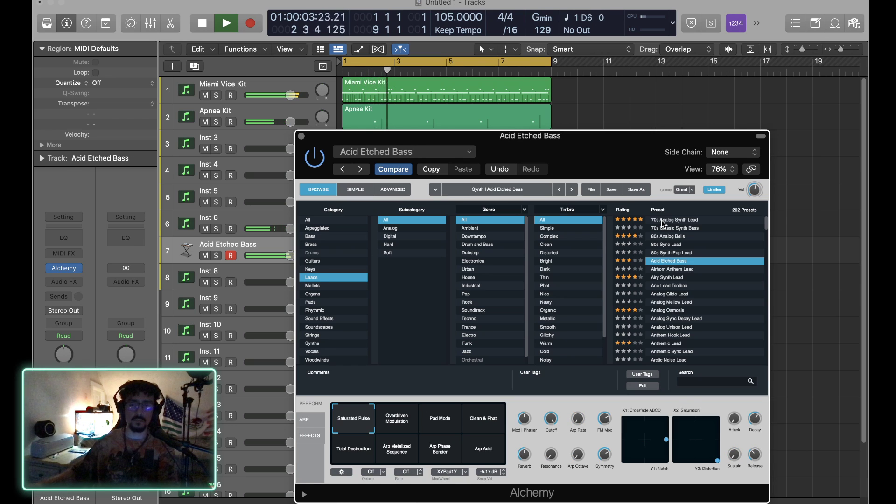
{"action": "key", "text": "Down"}
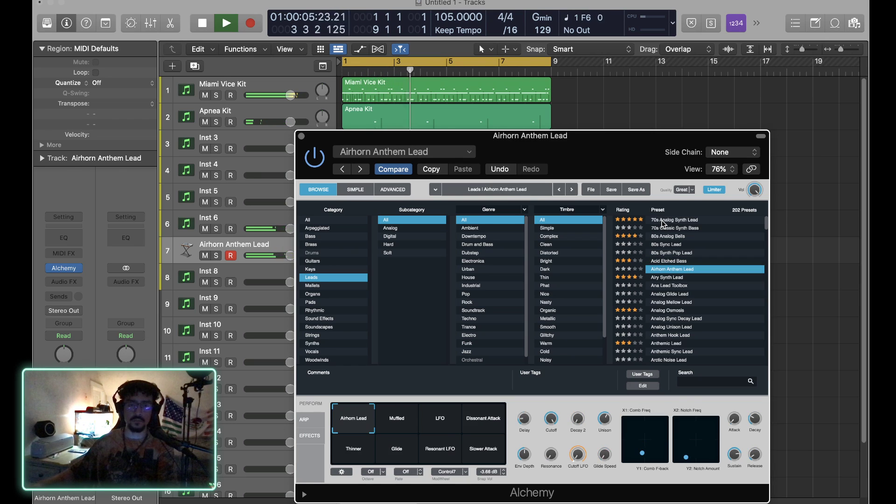
{"action": "key", "text": "Down"}
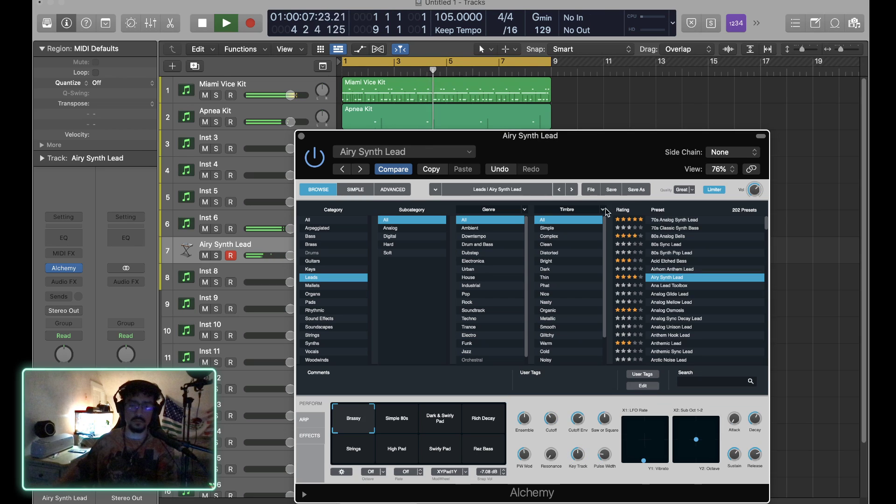
Step: Filter the presets to Mallets and audition them from Bamboo Slurp through Bellophon against the loop
{"action": "left_click", "coordinate": [342, 286]}
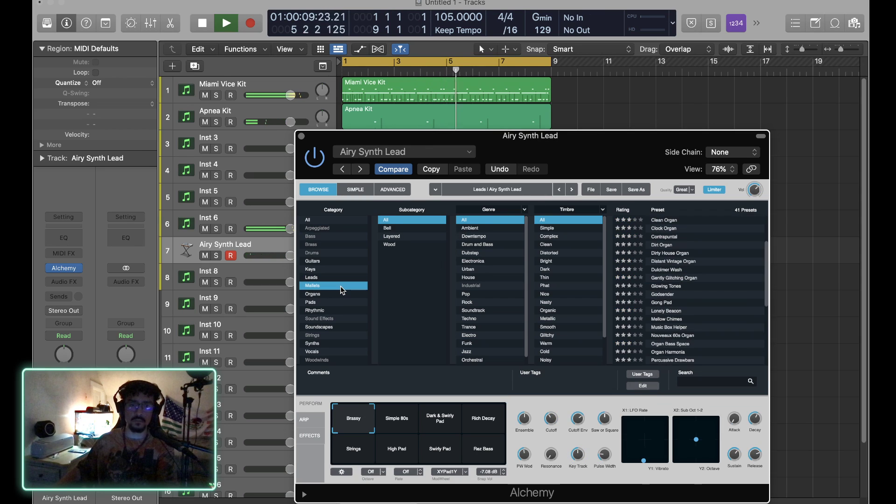
{"action": "left_click", "coordinate": [685, 223]}
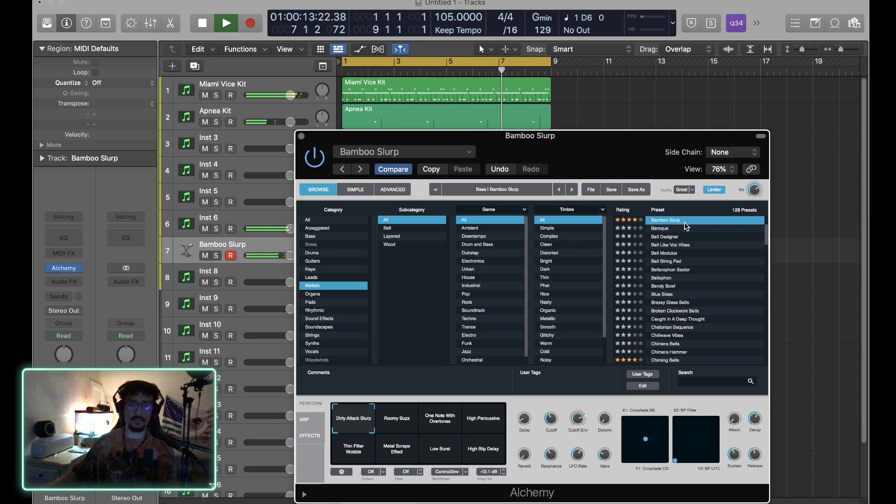
{"action": "key", "text": "Down"}
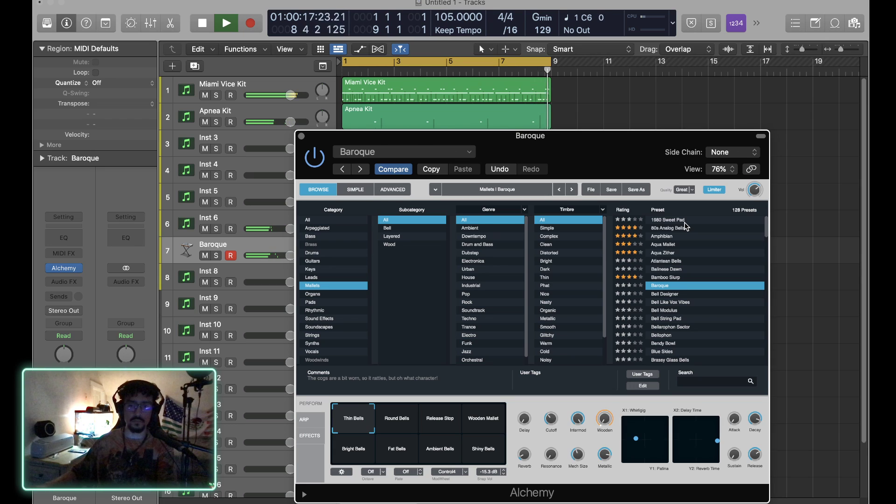
{"action": "key", "text": "Down"}
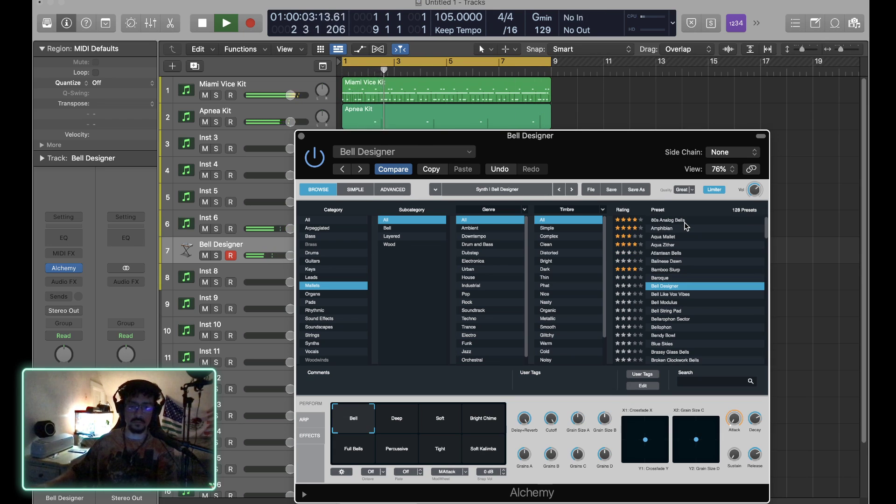
{"action": "key", "text": "Down"}
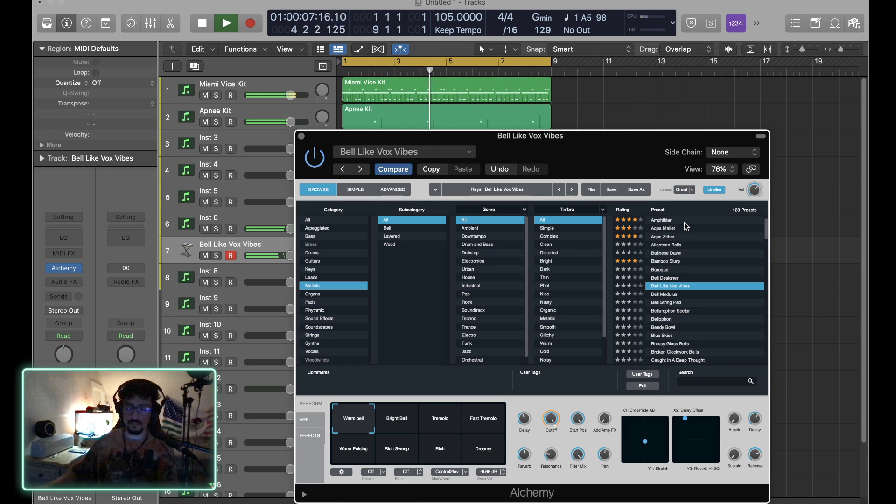
{"action": "key", "text": "Down"}
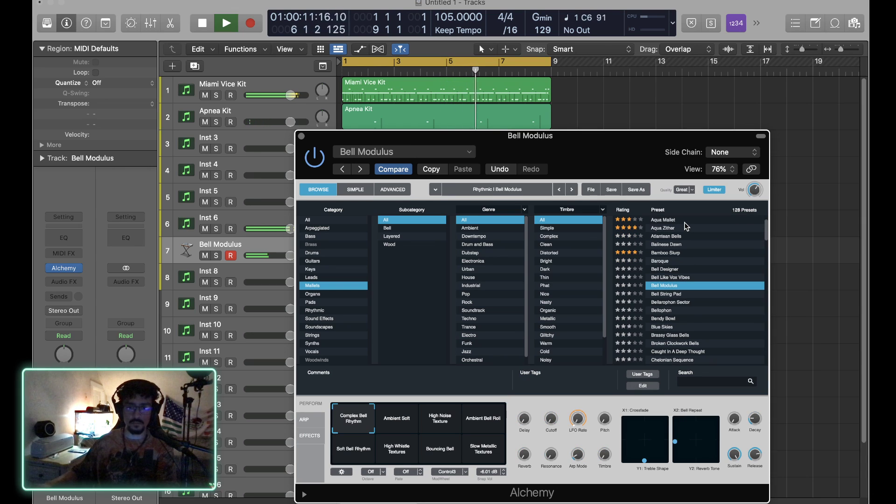
{"action": "key", "text": "Down"}
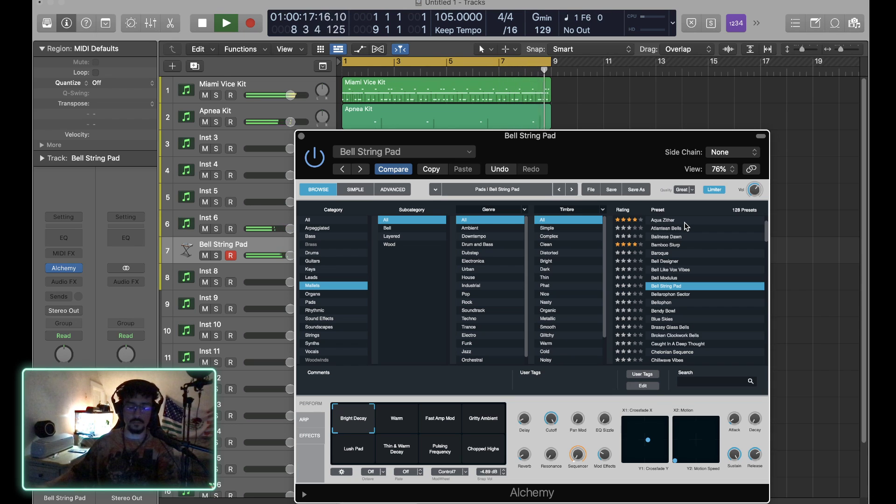
{"action": "key", "text": "Down"}
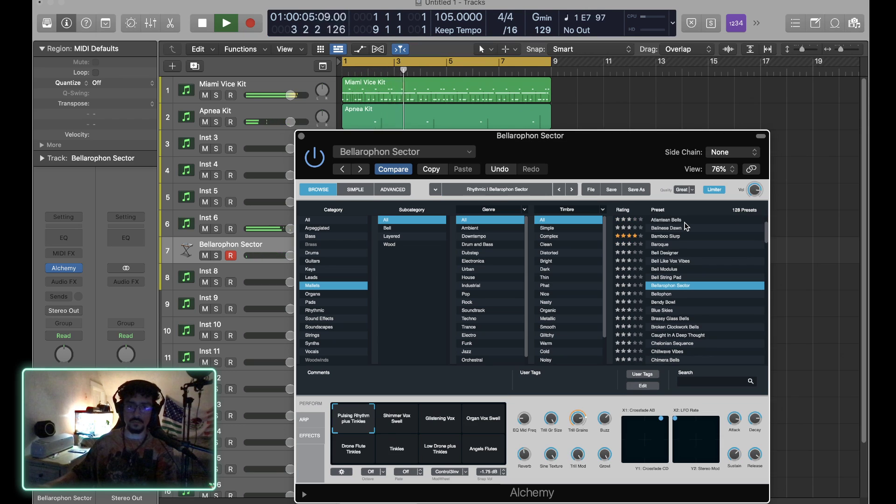
{"action": "key", "text": "Down"}
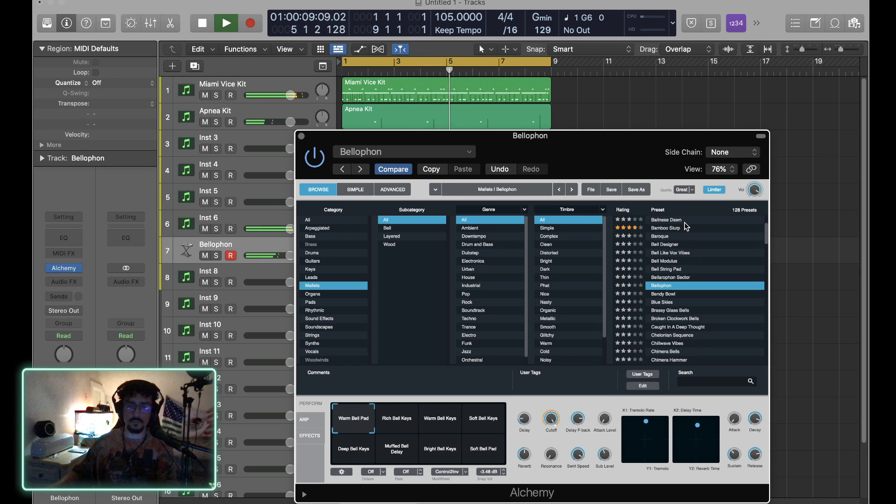
Step: Filter the presets to Keys, audition Xylophone Keys and Wooden Keys, then load Wooden Bells and close Alchemy
{"action": "left_click", "coordinate": [328, 270]}
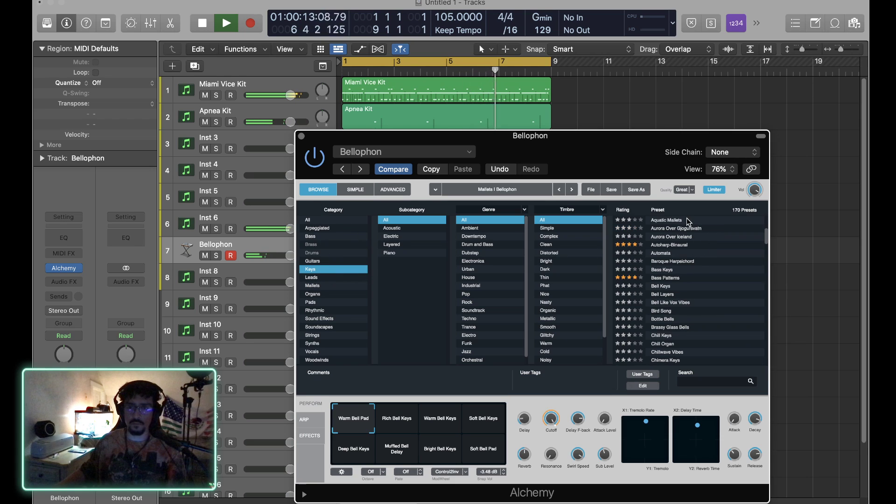
{"action": "scroll", "coordinate": [696, 268], "scroll_direction": "down", "scroll_amount": 20}
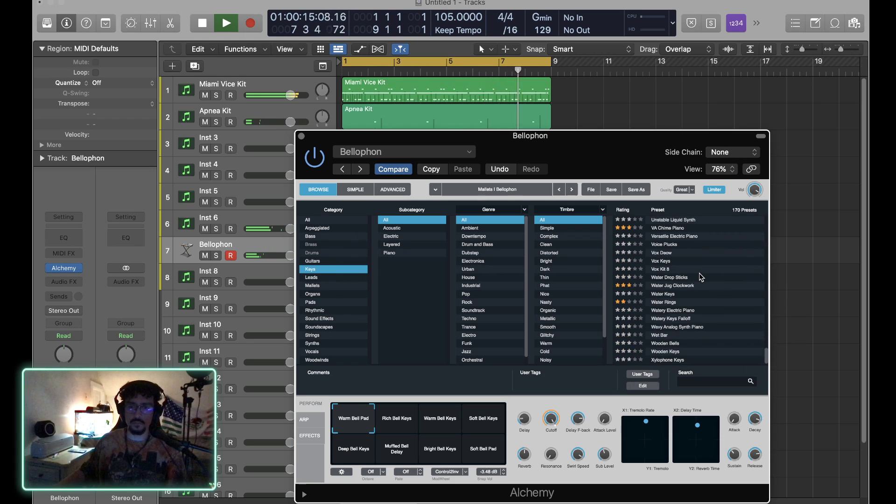
{"action": "left_click", "coordinate": [685, 361]}
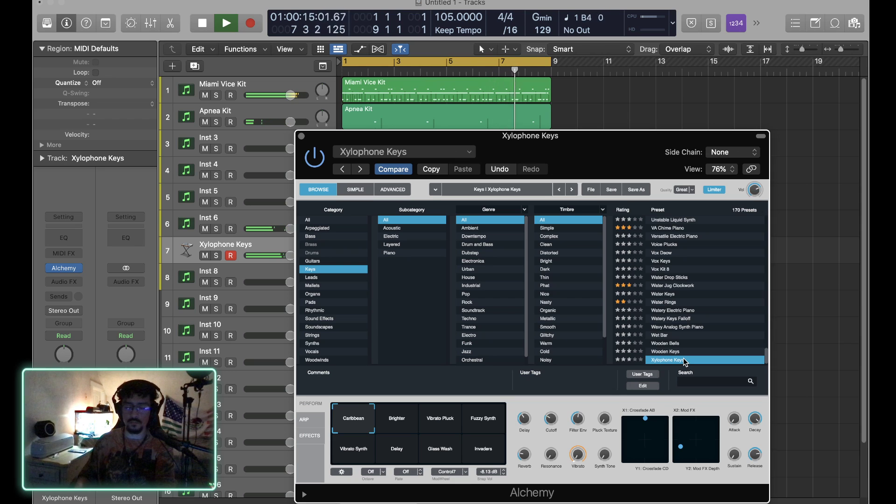
{"action": "key", "text": "Up"}
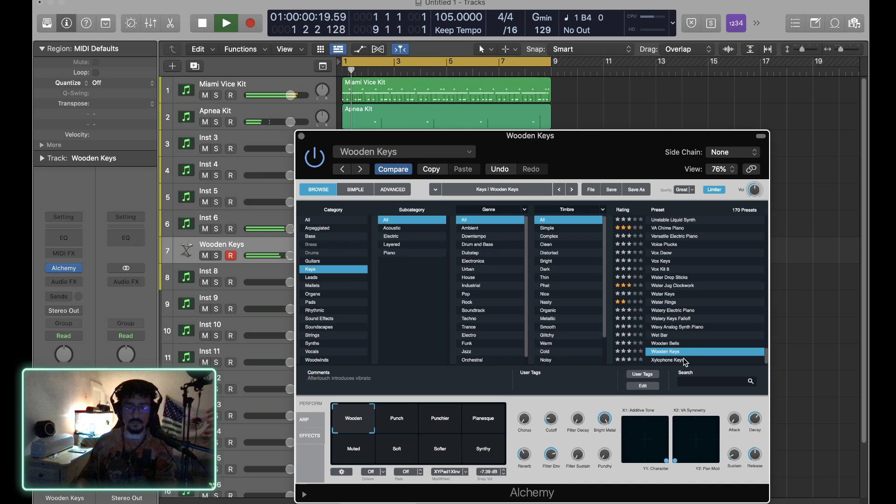
{"action": "left_click_drag", "start_coordinate": [395, 425], "coordinate": [419, 435]}
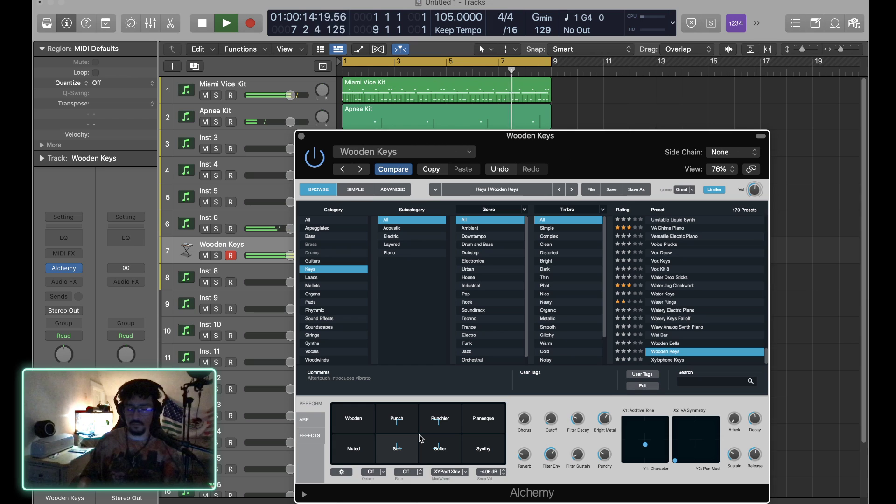
{"action": "key", "text": "Up"}
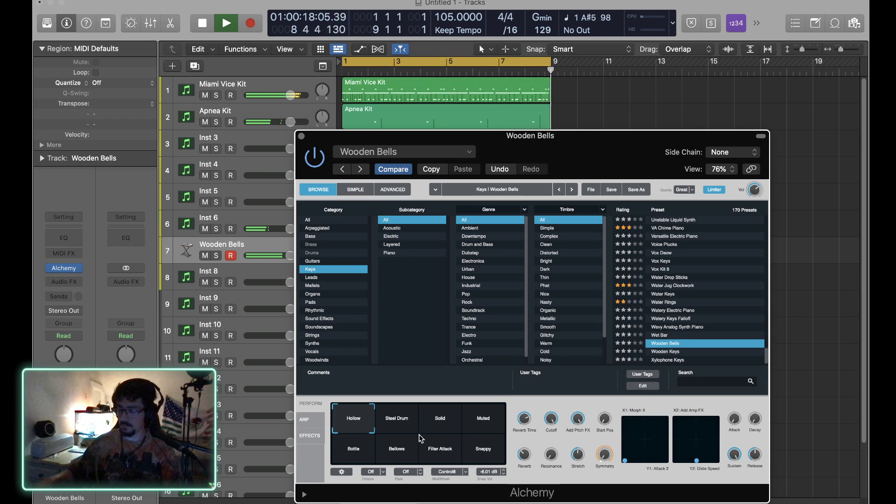
{"action": "left_click", "coordinate": [301, 137]}
Step: Insert ChromaVerb on the Inst 6 track and set its dry level to 30% and wet level to 50%
{"action": "left_click", "coordinate": [273, 219]}
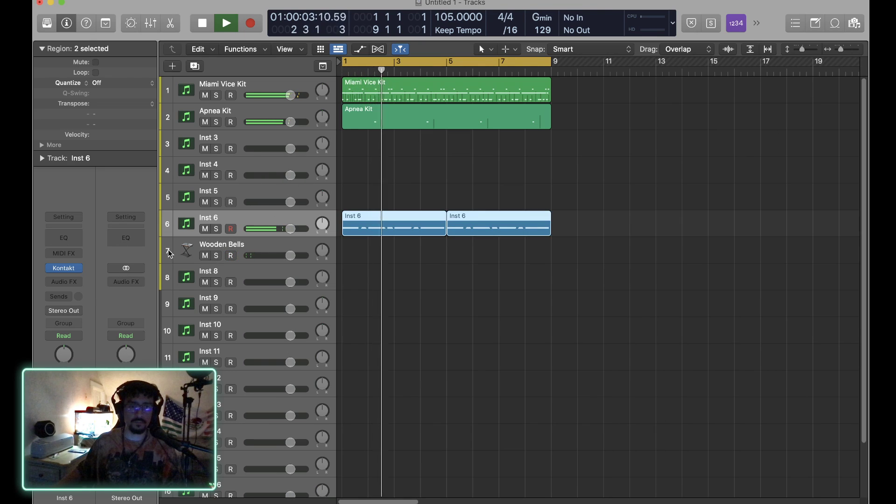
{"action": "left_click", "coordinate": [69, 282]}
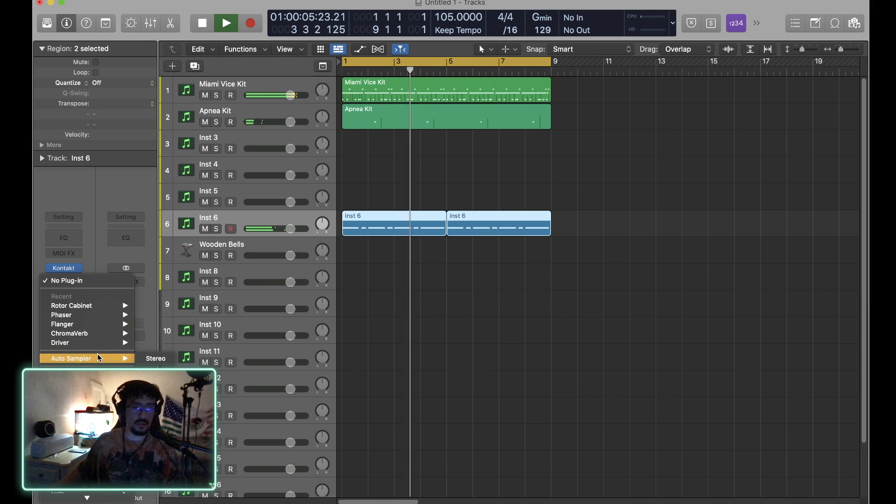
{"action": "mouse_move", "coordinate": [95, 309]}
{"action": "mouse_move", "coordinate": [93, 476]}
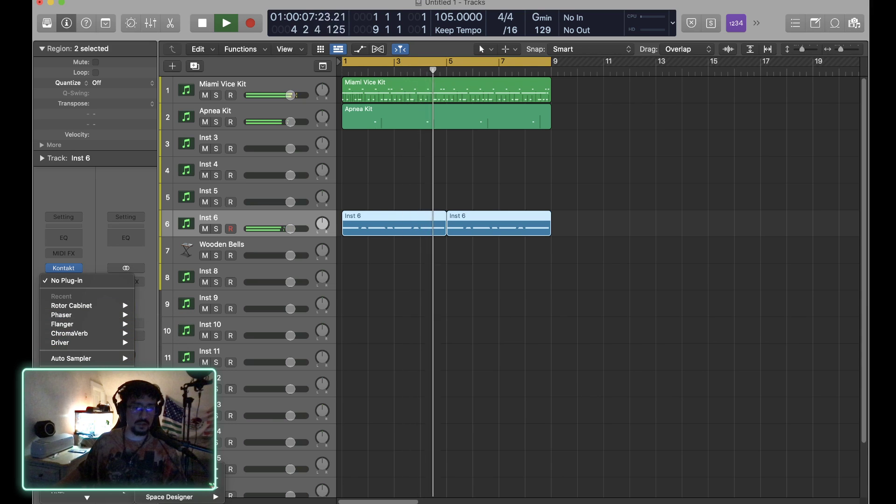
{"action": "mouse_move", "coordinate": [196, 469]}
{"action": "left_click", "coordinate": [243, 470]}
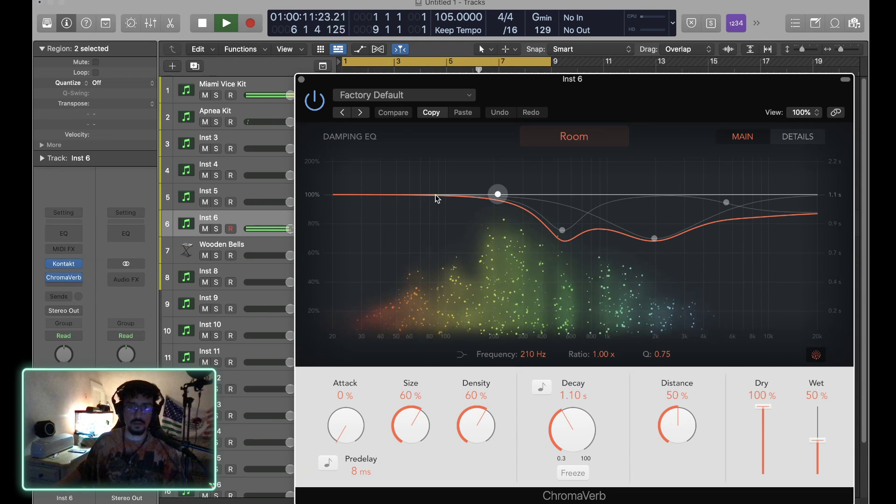
{"action": "left_click_drag", "start_coordinate": [758, 409], "coordinate": [761, 455]}
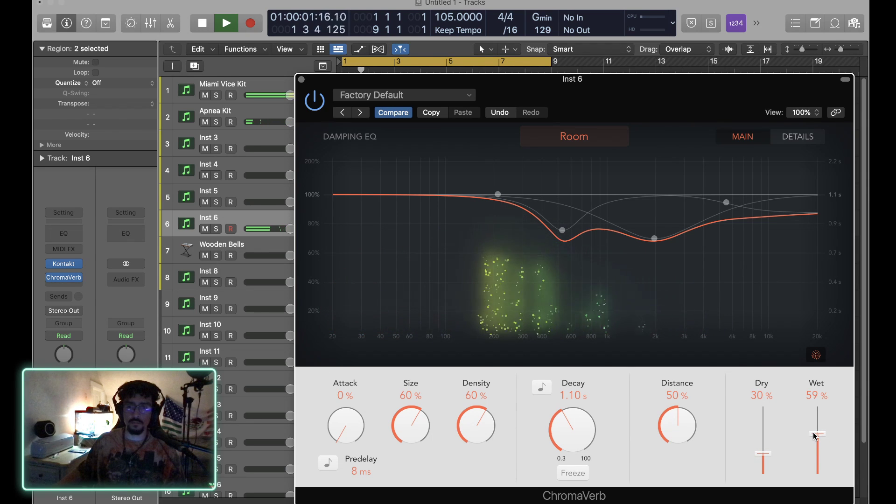
{"action": "left_click_drag", "start_coordinate": [814, 436], "coordinate": [816, 441]}
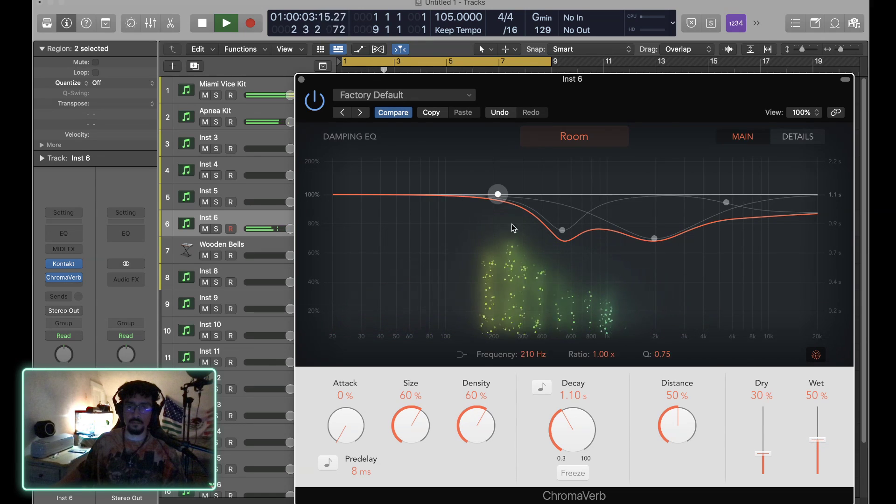
Step: Enable the low-cut band in ChromaVerb's output EQ at about 215 Hz, then return to the main view
{"action": "left_click", "coordinate": [798, 136]}
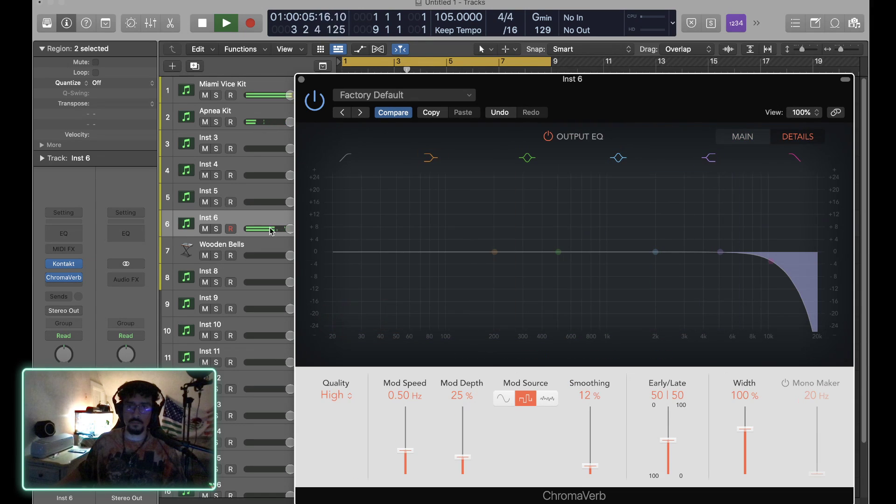
{"action": "left_click", "coordinate": [345, 158]}
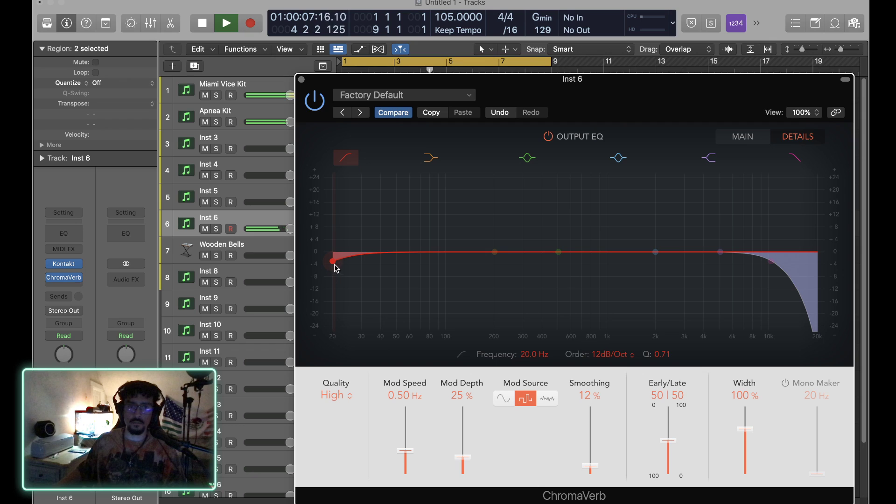
{"action": "left_click_drag", "start_coordinate": [333, 262], "coordinate": [500, 263]}
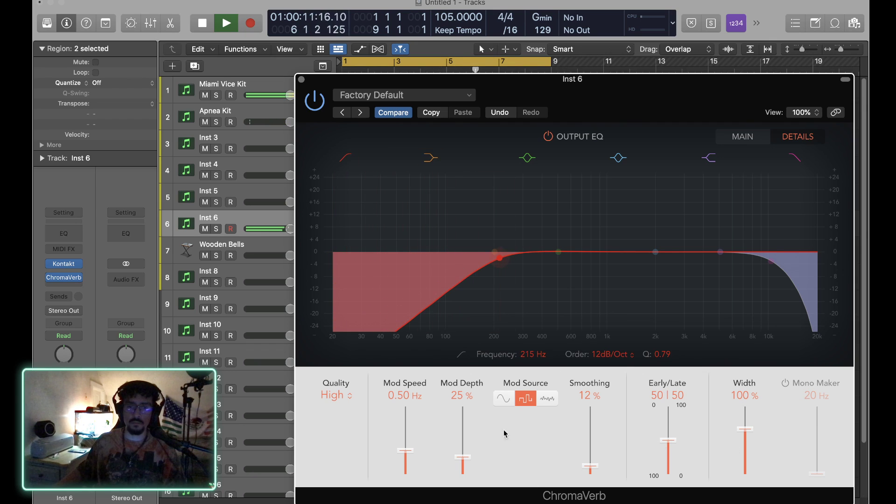
{"action": "left_click", "coordinate": [759, 135]}
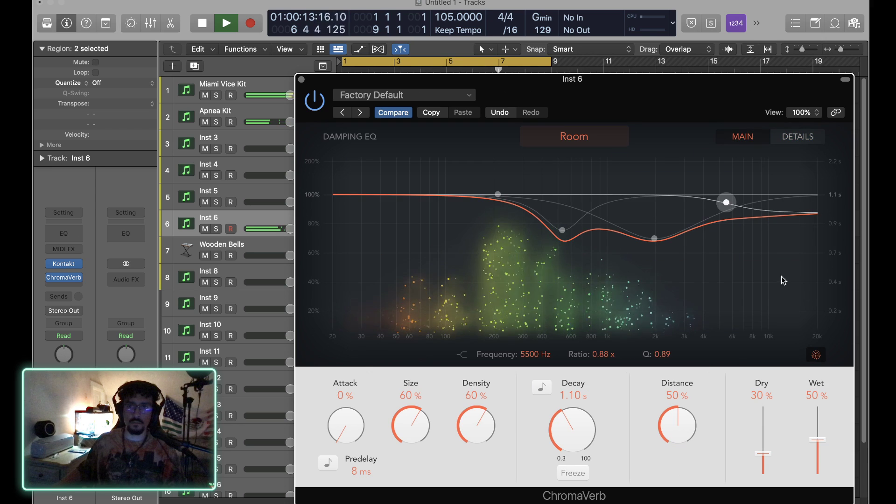
Step: Rebalance ChromaVerb on Inst 6 to a dry level of 35% and a wet level of 39%
{"action": "left_click_drag", "start_coordinate": [763, 453], "coordinate": [764, 474]}
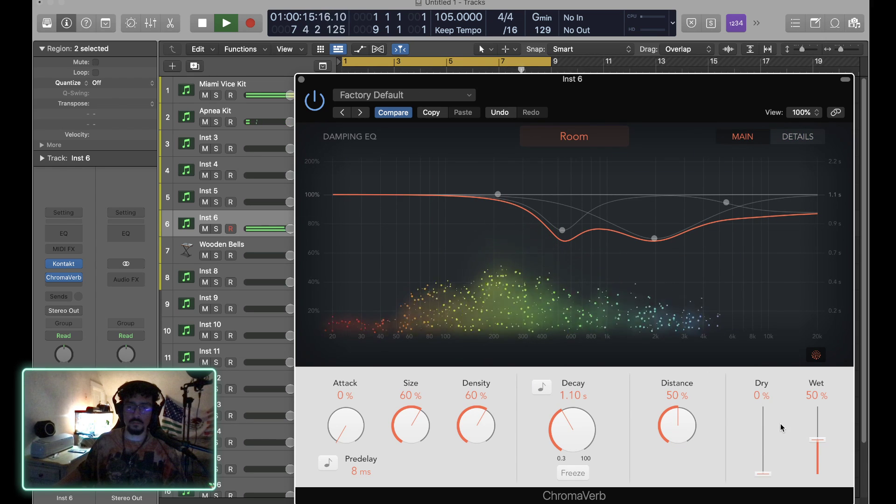
{"action": "left_click_drag", "start_coordinate": [822, 438], "coordinate": [824, 449]}
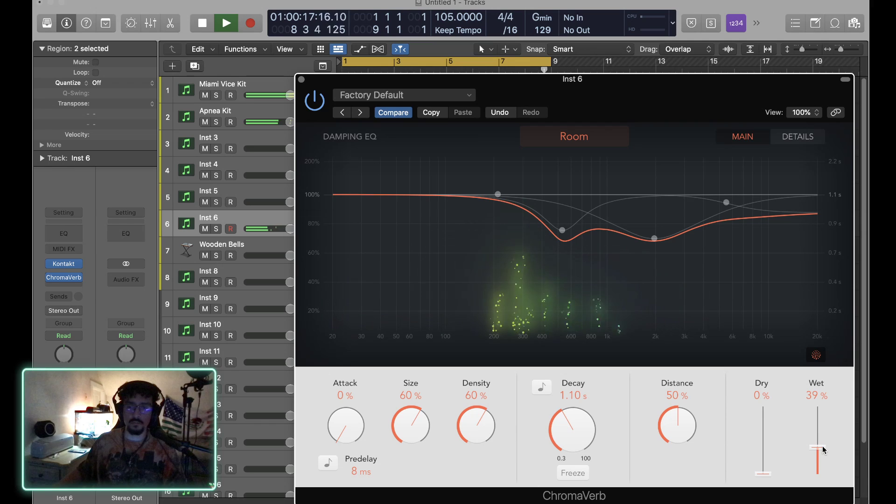
{"action": "left_click_drag", "start_coordinate": [763, 474], "coordinate": [765, 450]}
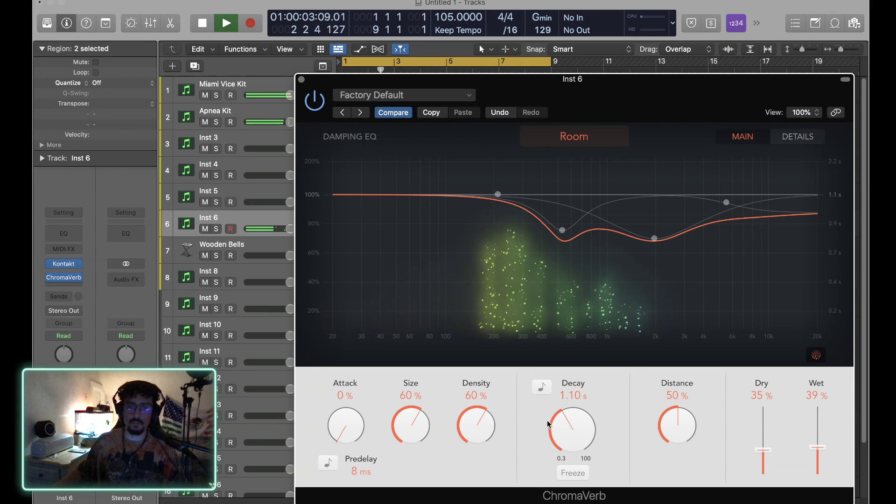
Step: Set ChromaVerb's decay to 1.40 s, distance to 67%, size to 65% and attack to 15%
{"action": "left_click_drag", "start_coordinate": [571, 424], "coordinate": [568, 423]}
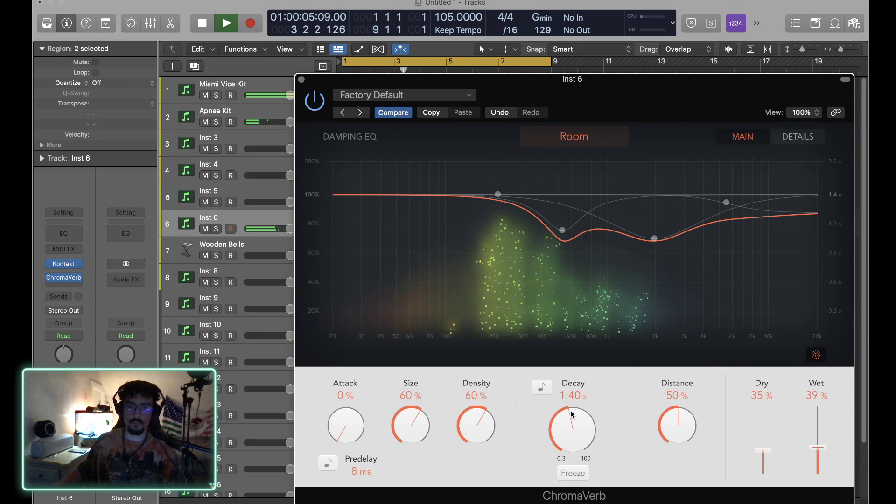
{"action": "left_click_drag", "start_coordinate": [671, 419], "coordinate": [680, 374]}
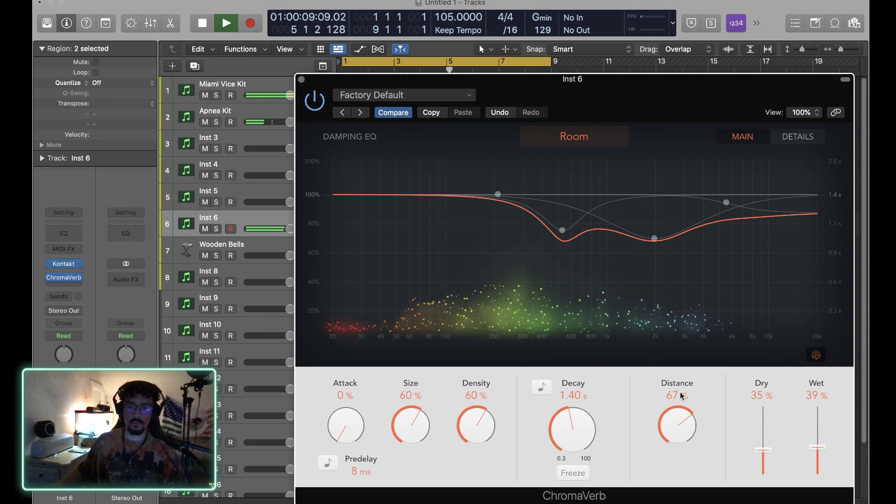
{"action": "left_click_drag", "start_coordinate": [356, 425], "coordinate": [355, 417]}
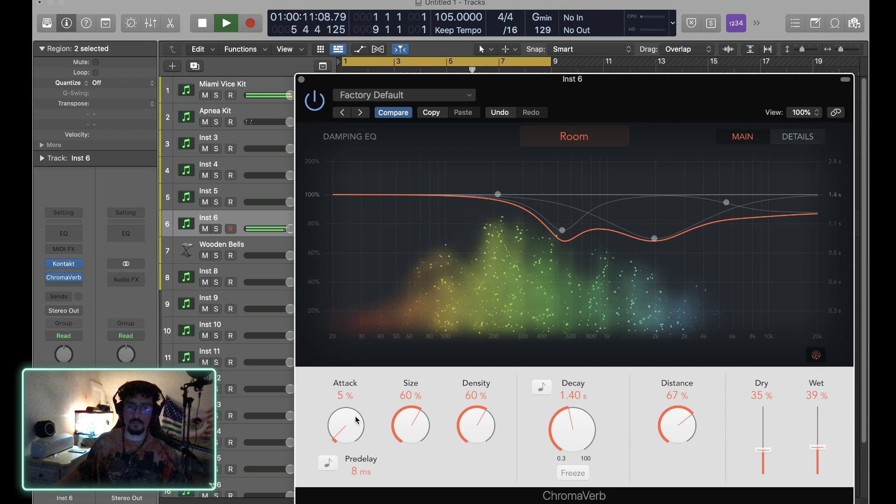
{"action": "left_click_drag", "start_coordinate": [418, 425], "coordinate": [417, 416]}
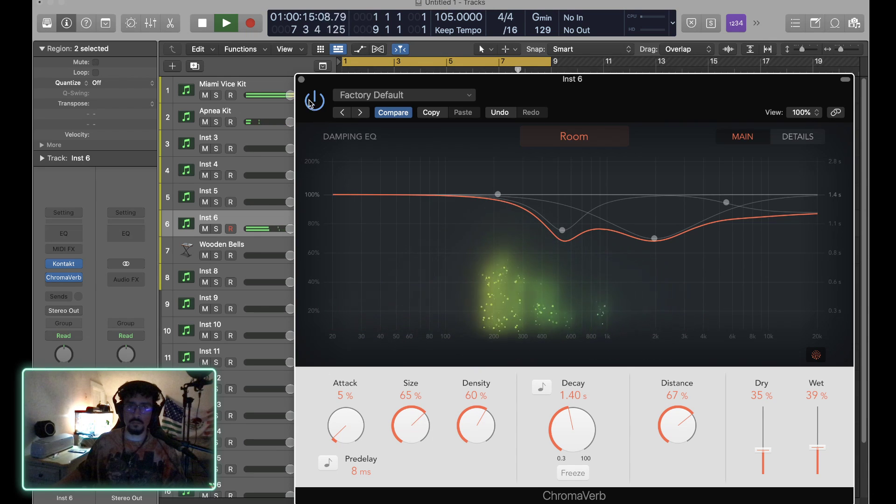
{"action": "left_click_drag", "start_coordinate": [339, 422], "coordinate": [351, 411]}
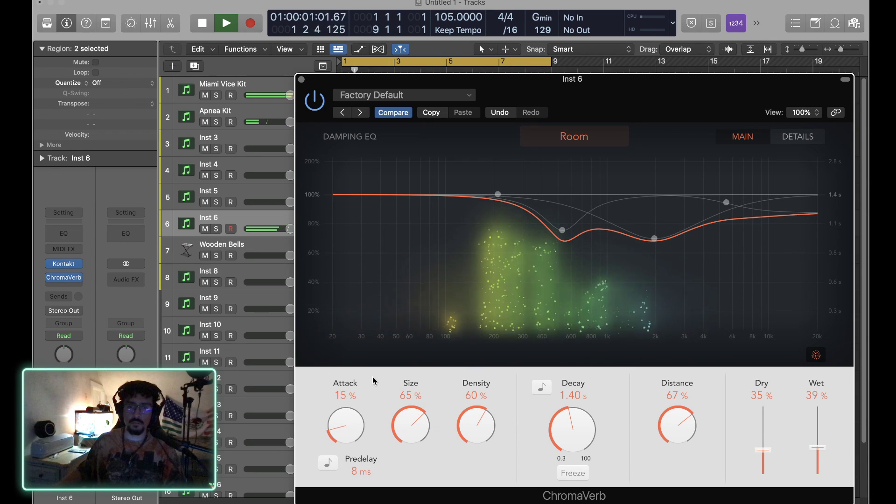
Step: Raise ChromaVerb's wet level to 50%, close the plug-in and slightly lower the Inst 6 track volume
{"action": "left_click_drag", "start_coordinate": [822, 449], "coordinate": [821, 441]}
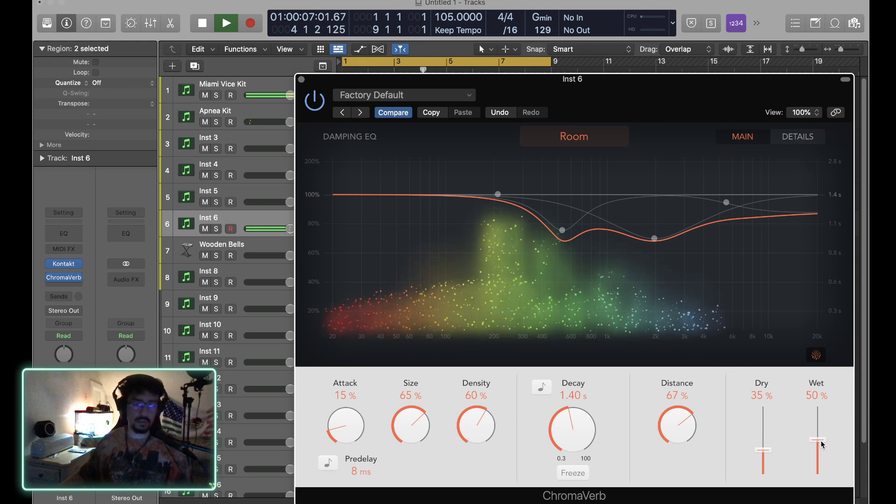
{"action": "left_click", "coordinate": [302, 79]}
{"action": "left_click_drag", "start_coordinate": [290, 229], "coordinate": [281, 229]}
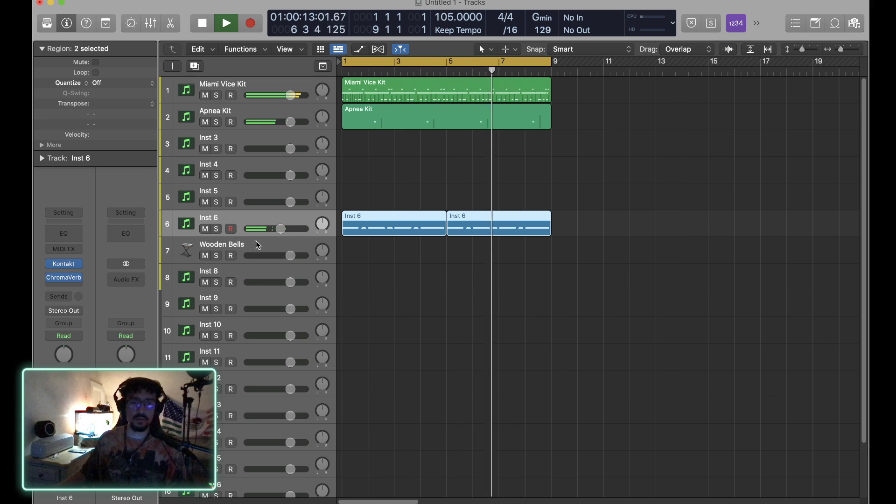
Step: Open Alchemy on track 7 and audition the Keys presets from Wet Bar back through Water Rings against the loop
{"action": "left_click", "coordinate": [267, 253]}
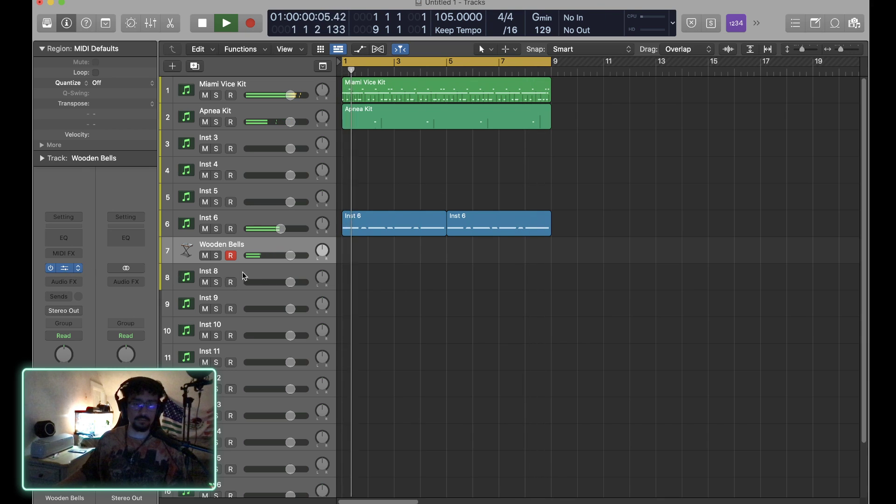
{"action": "left_click", "coordinate": [68, 270]}
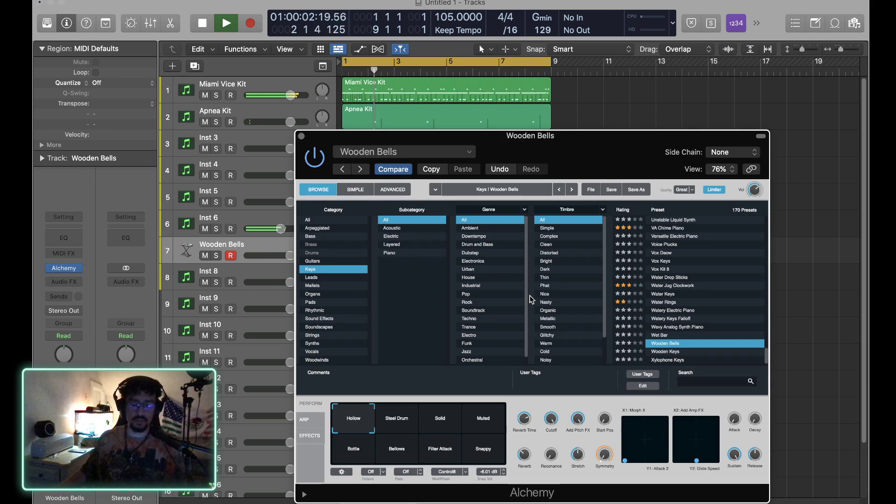
{"action": "key", "text": "Up"}
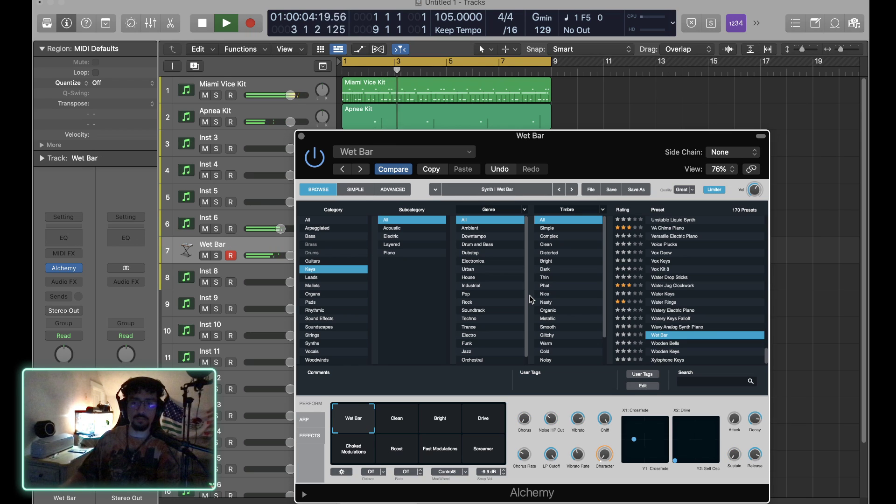
{"action": "key", "text": "Up"}
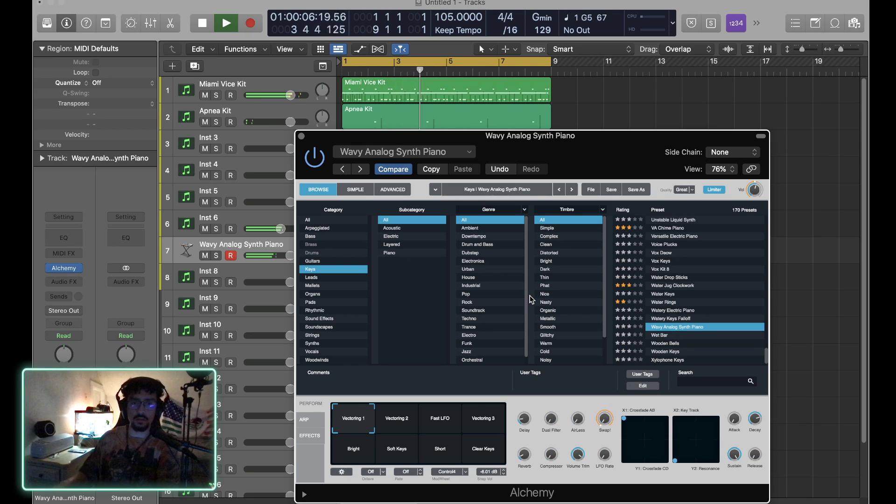
{"action": "key", "text": "Up"}
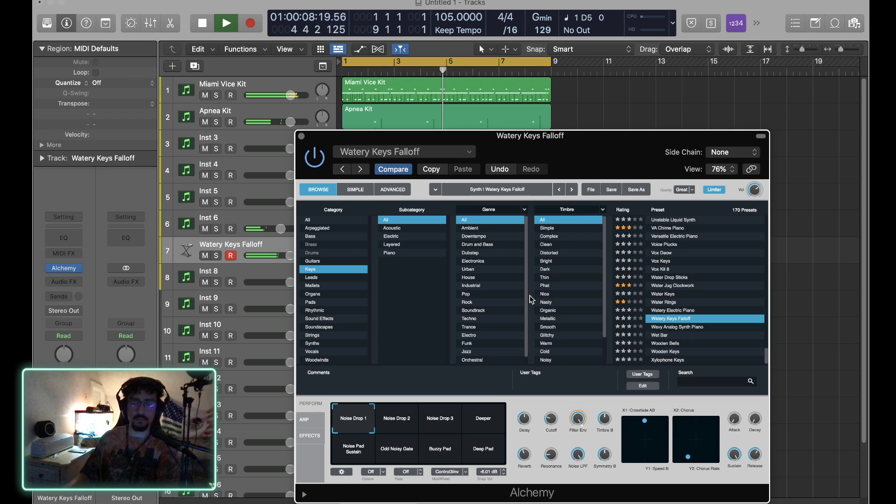
{"action": "key", "text": "Up"}
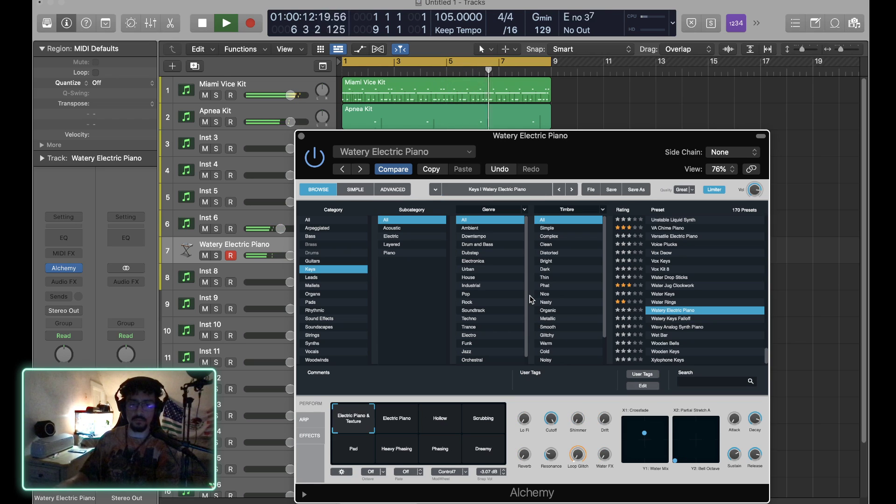
{"action": "key", "text": "Up"}
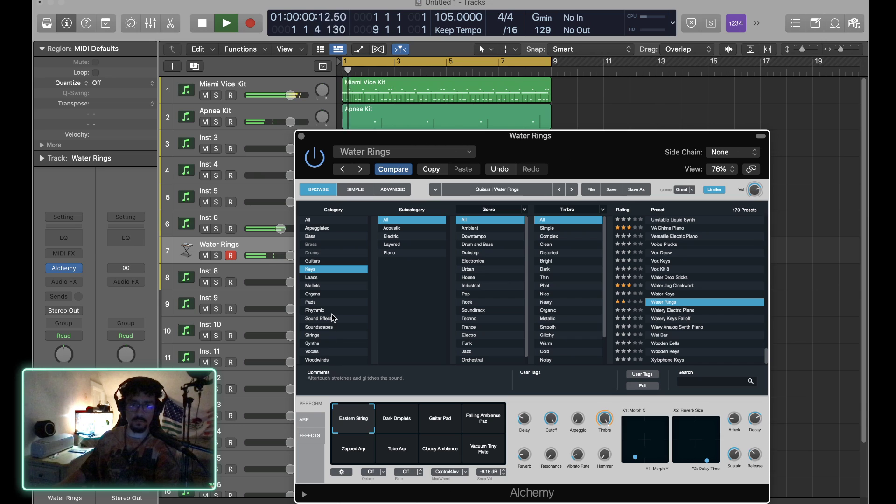
Step: Filter the presets to Synths and audition them from Wooden Keys near the list's end back through Wide Swirling Pad
{"action": "left_click", "coordinate": [320, 342]}
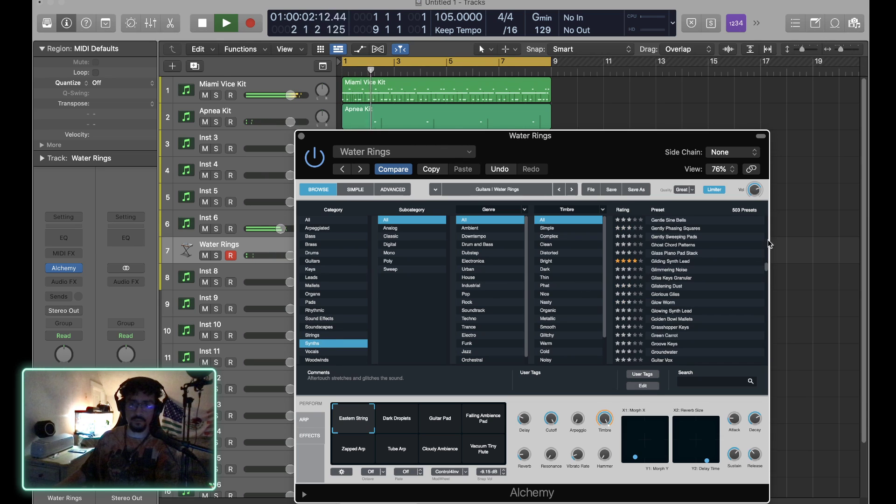
{"action": "left_click_drag", "start_coordinate": [767, 267], "coordinate": [768, 381]}
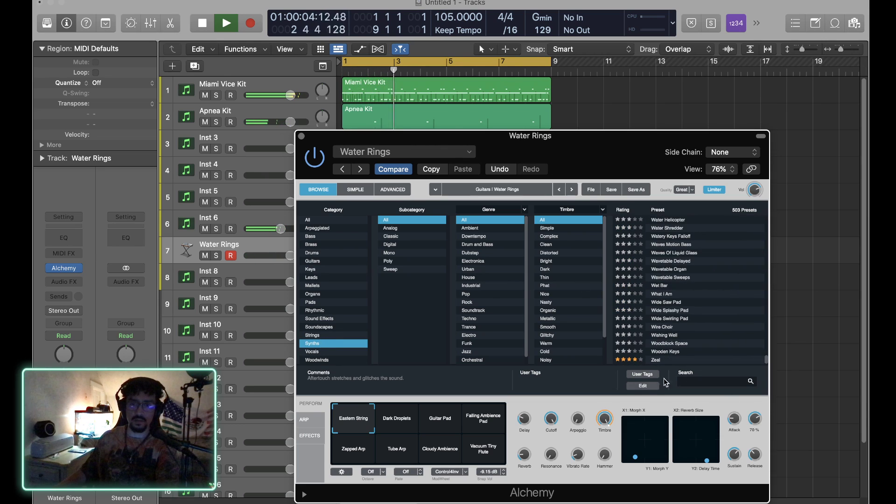
{"action": "left_click", "coordinate": [666, 353]}
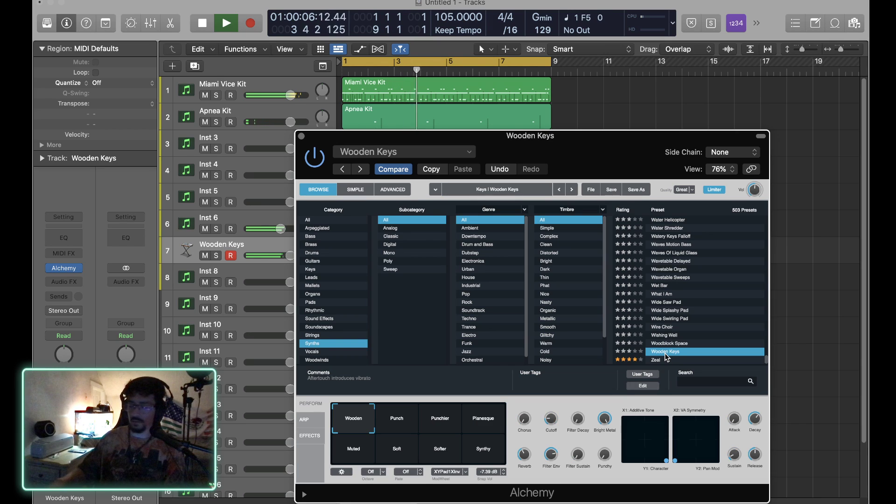
{"action": "key", "text": "Up"}
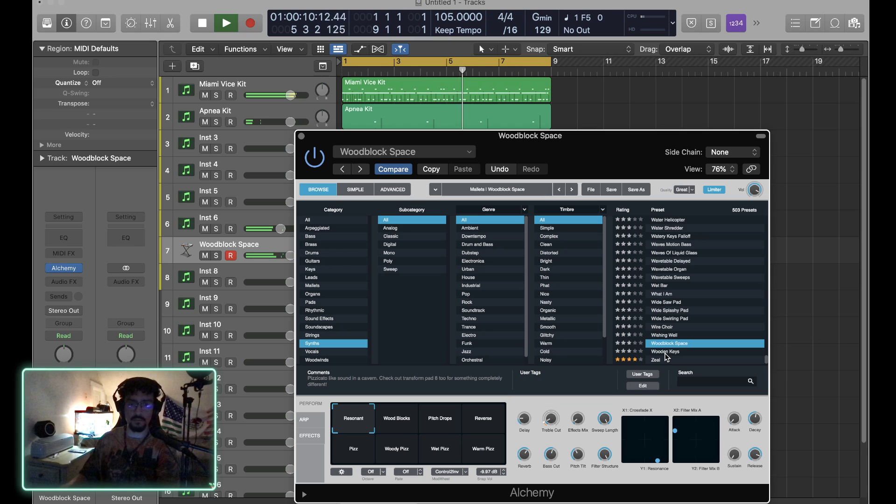
{"action": "key", "text": "Up"}
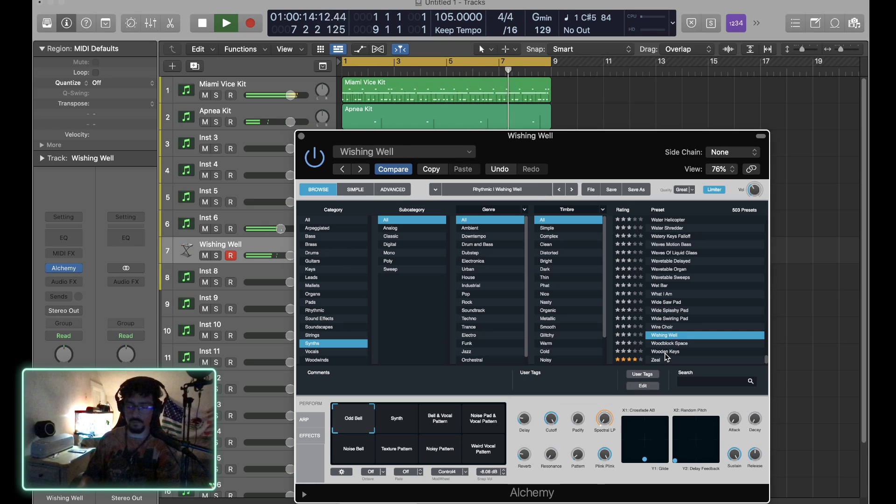
{"action": "key", "text": "Up"}
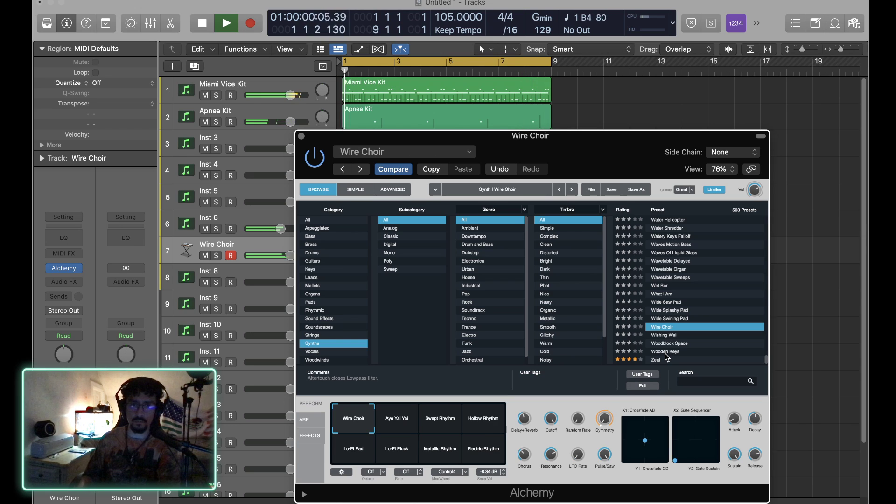
{"action": "key", "text": "Up"}
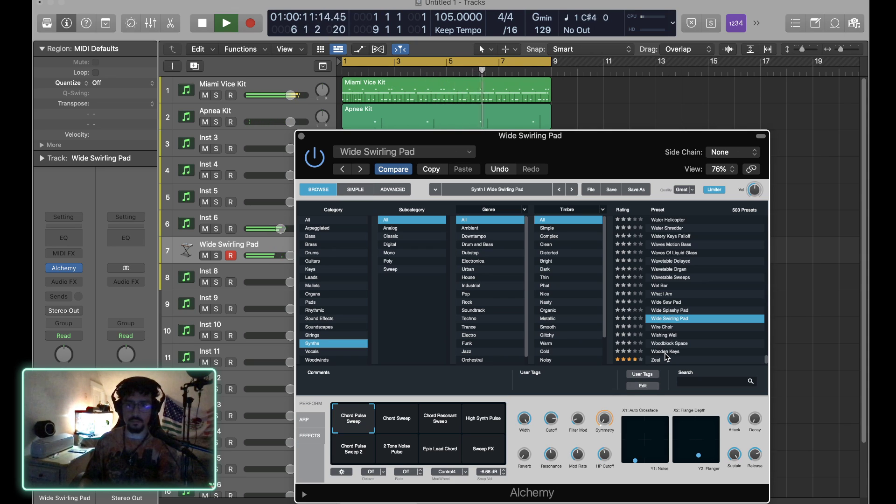
Step: Audition the Synths presets from Wide Splashy Pad back through Wavetable Delayed against the loop
{"action": "key", "text": "Up"}
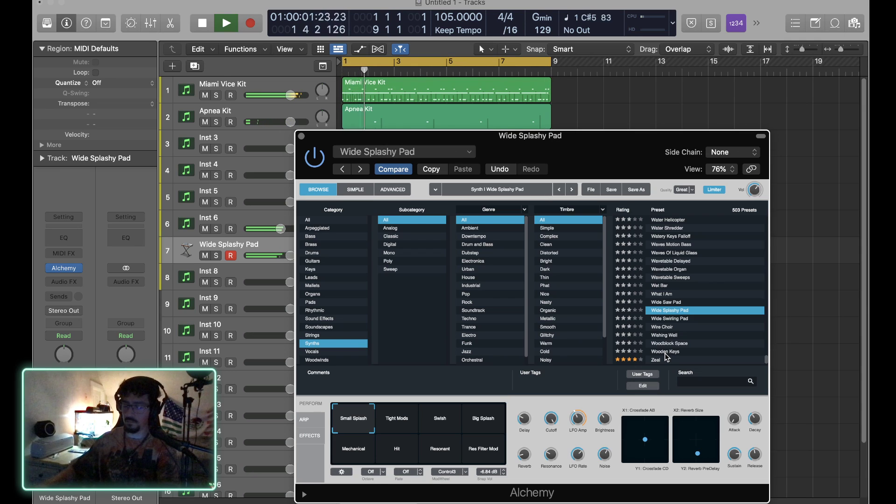
{"action": "key", "text": "Up"}
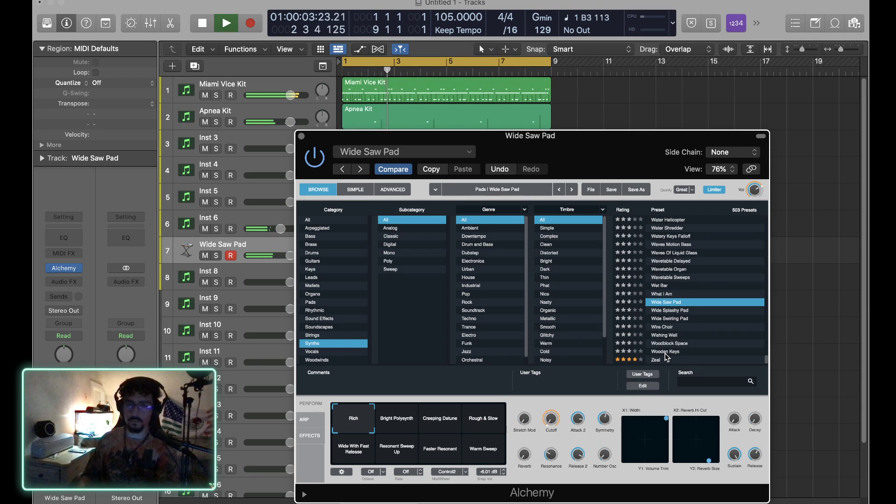
{"action": "key", "text": "Up"}
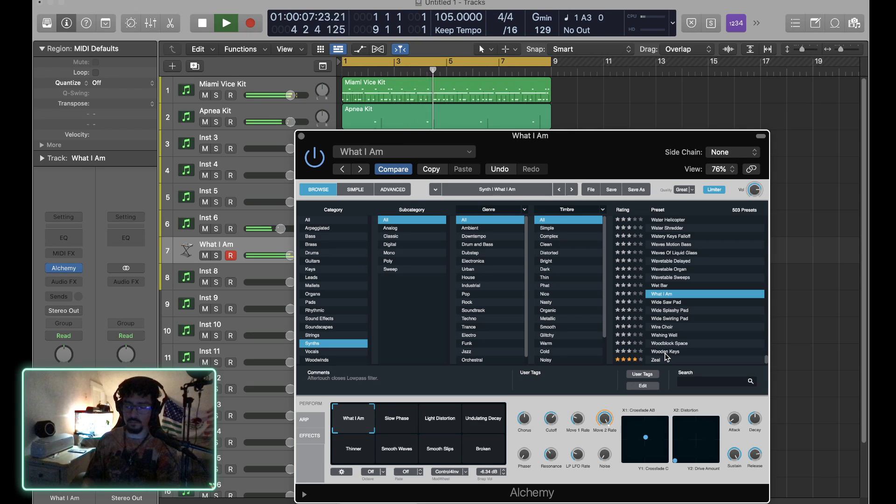
{"action": "key", "text": "Up"}
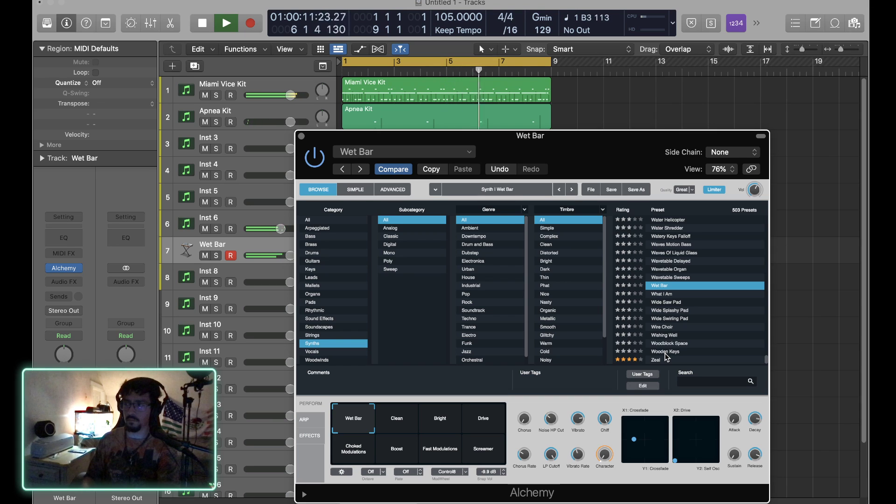
{"action": "key", "text": "Up"}
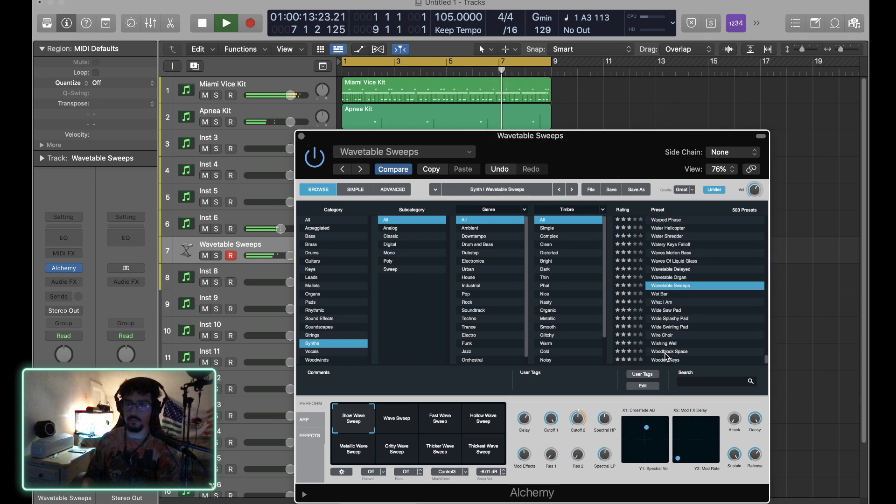
{"action": "key", "text": "Up"}
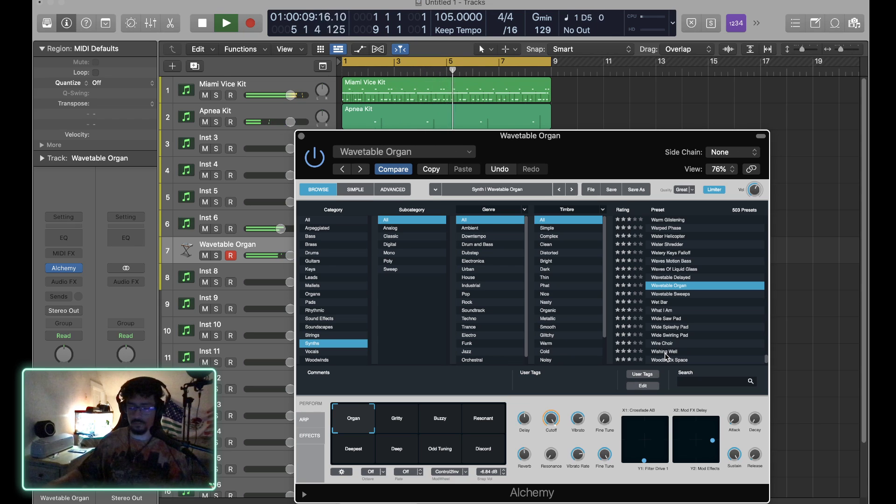
{"action": "key", "text": "Up"}
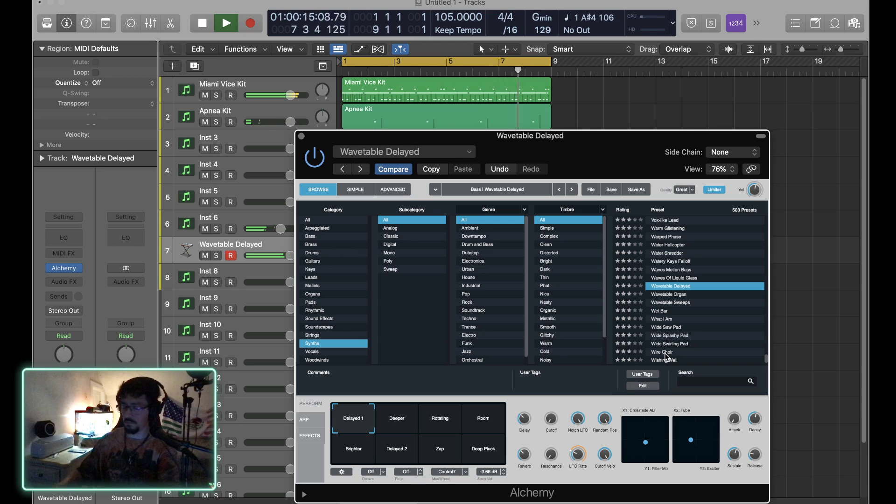
Step: Stop playback, audition Waves Of Liquid Glass, load Waves Motion Bass on track 7 and restart the loop
{"action": "key", "text": "space"}
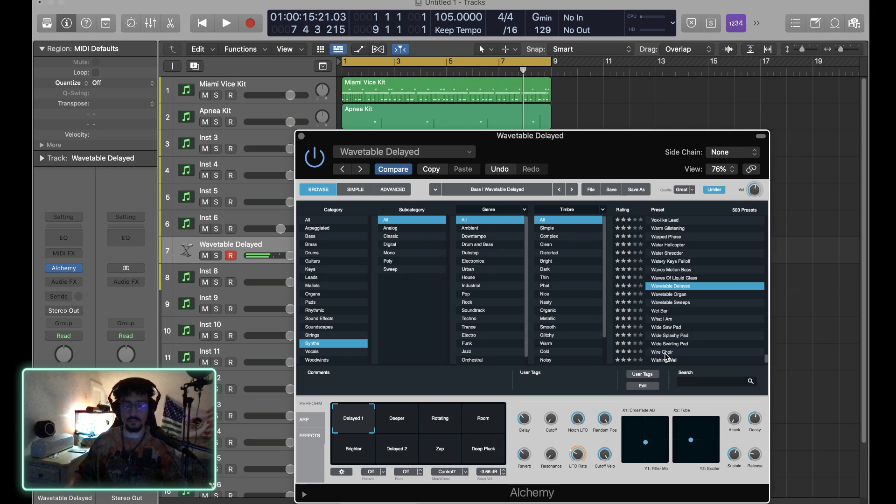
{"action": "key", "text": "Up"}
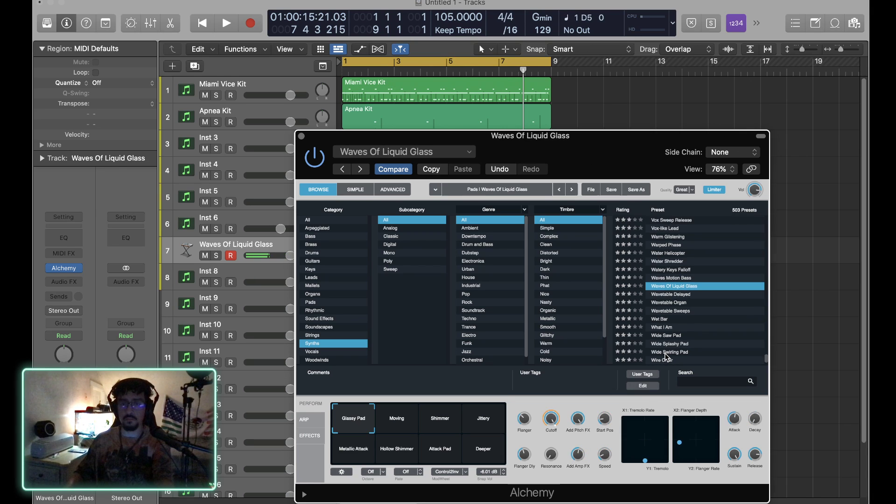
{"action": "key", "text": "Up"}
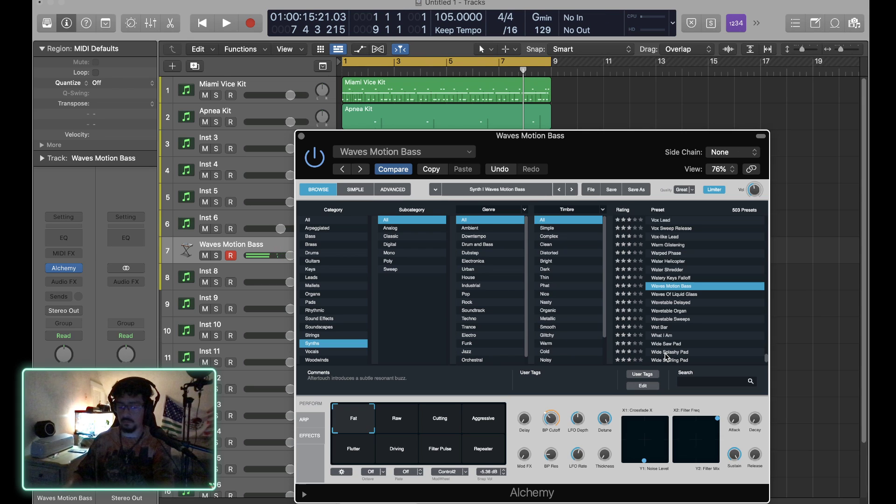
{"action": "key", "text": "space"}
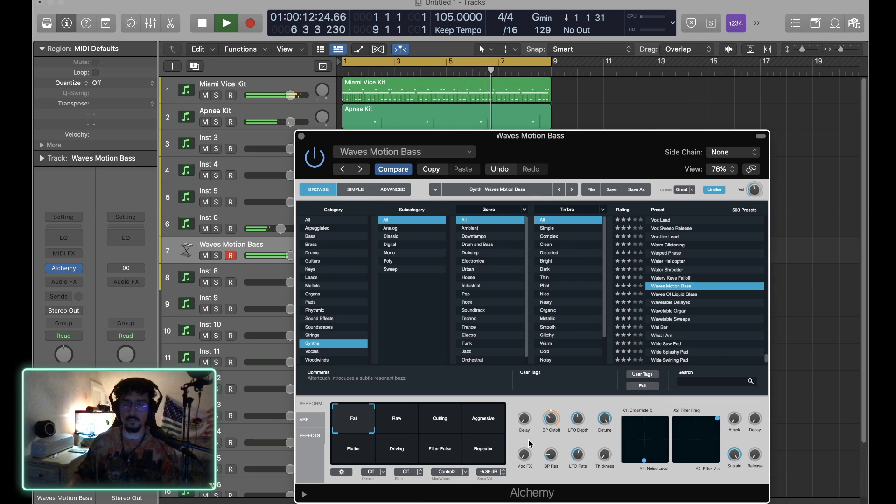
Step: Audition Watery Keys Falloff and Water Shredder on track 7, then close Alchemy and mute the Inst 6 track
{"action": "key", "text": "Up"}
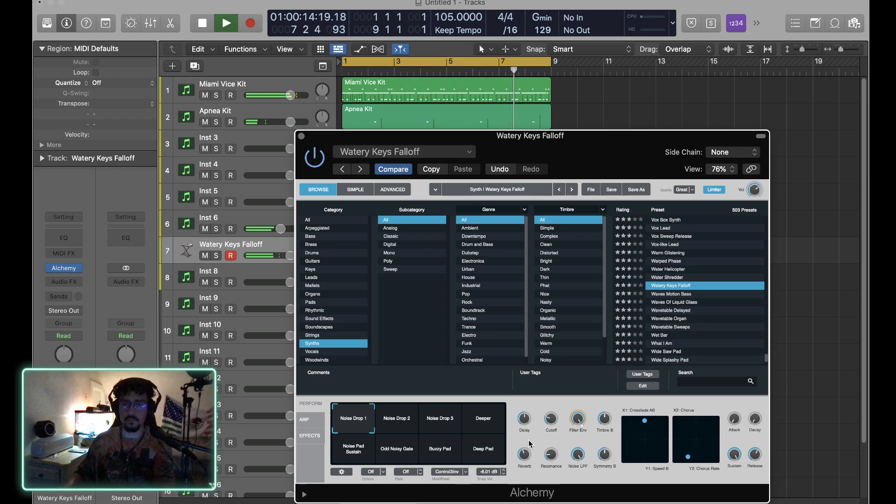
{"action": "key", "text": "Up"}
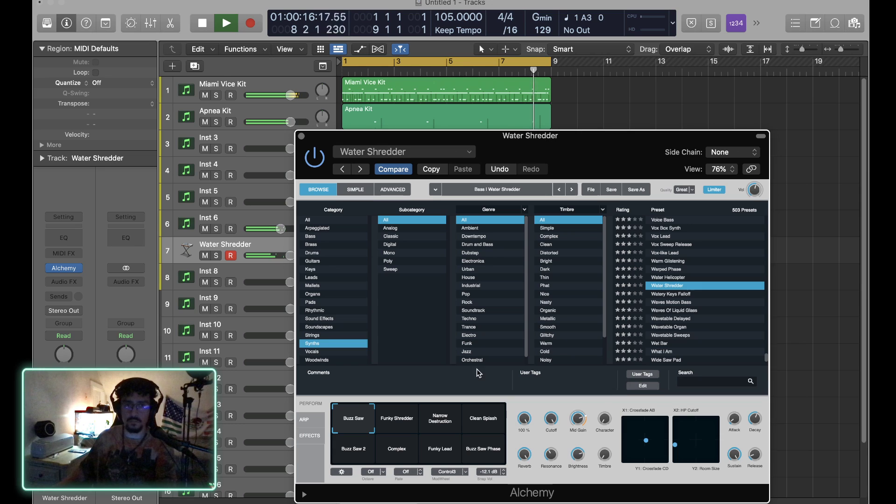
{"action": "left_click", "coordinate": [302, 136]}
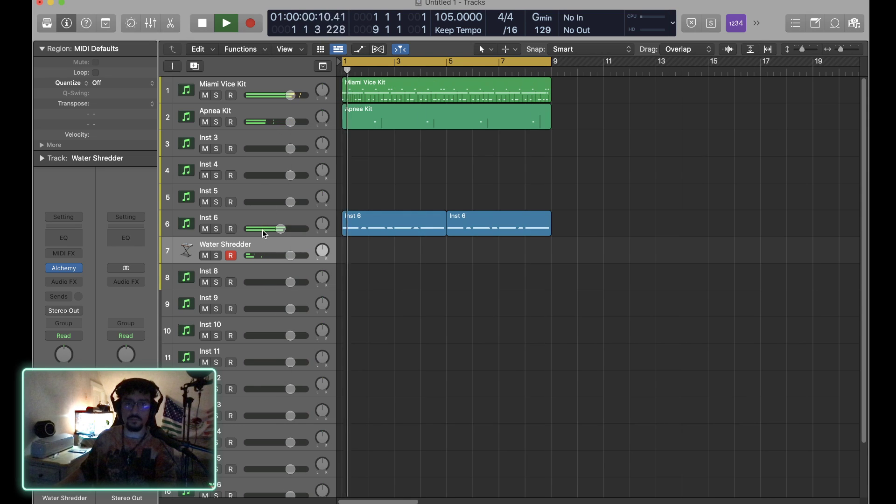
{"action": "left_click", "coordinate": [206, 229]}
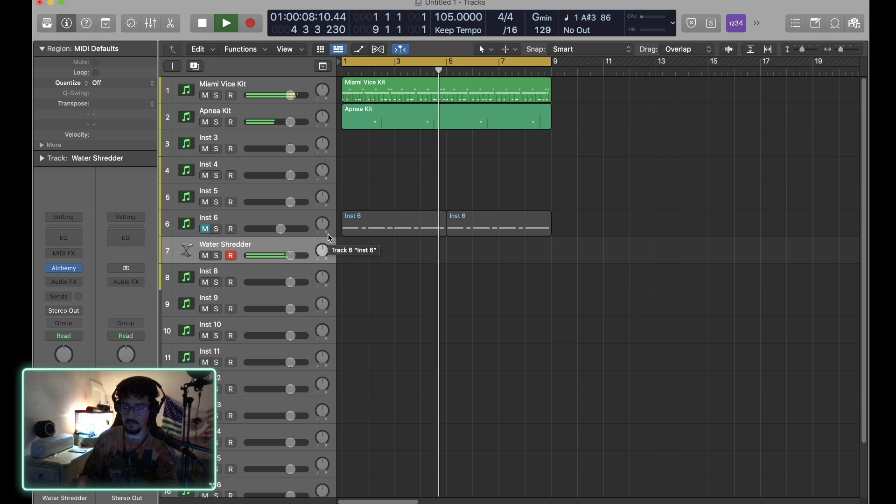
Step: Reopen Alchemy on track 7 and audition the Synths presets from Water Helicopter back through Vox-like Lead
{"action": "mouse_move", "coordinate": [68, 268]}
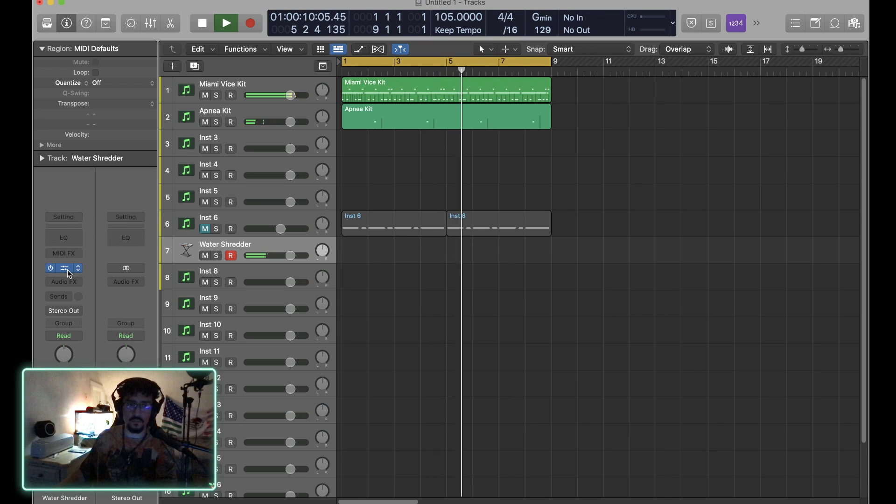
{"action": "left_click", "coordinate": [67, 270]}
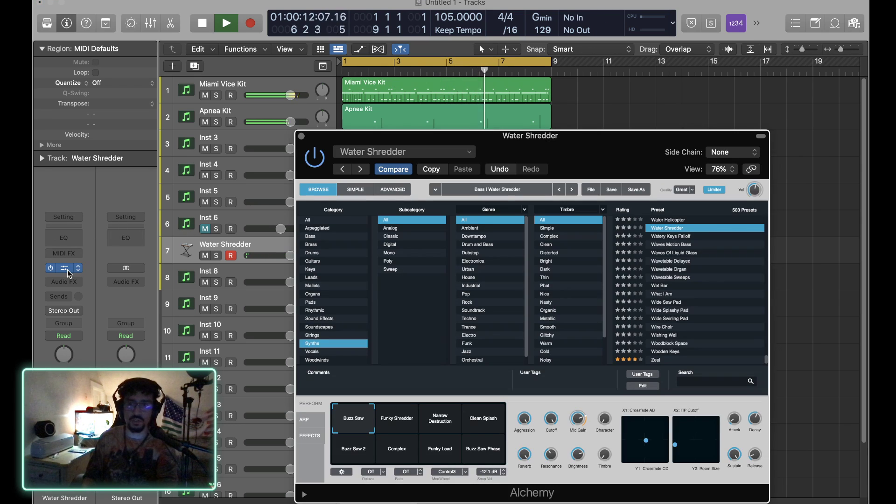
{"action": "key", "text": "["}
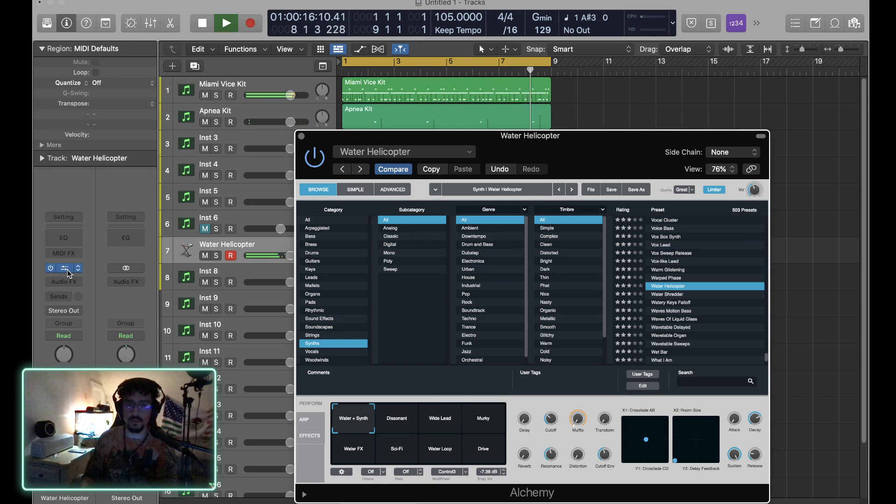
{"action": "key", "text": "["}
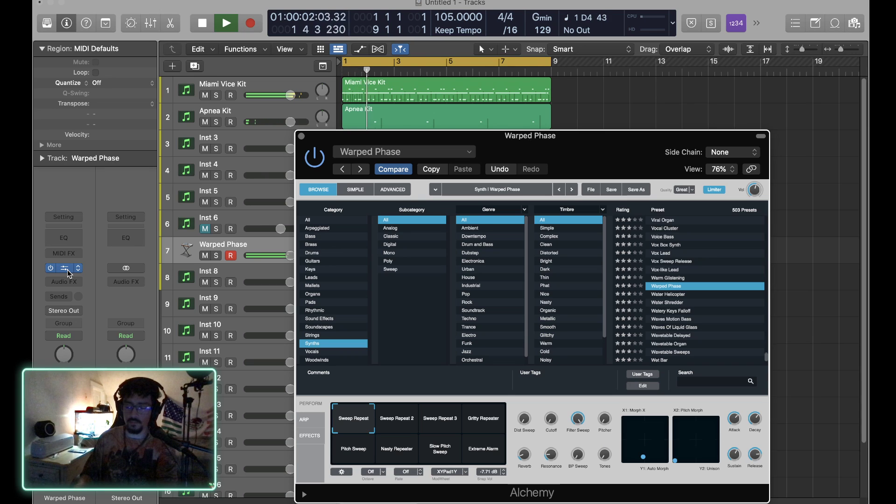
{"action": "key", "text": "["}
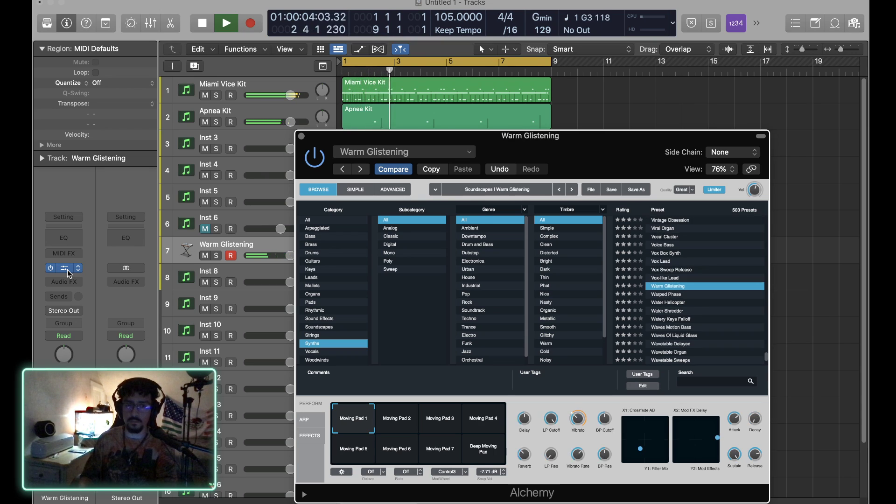
{"action": "key", "text": "["}
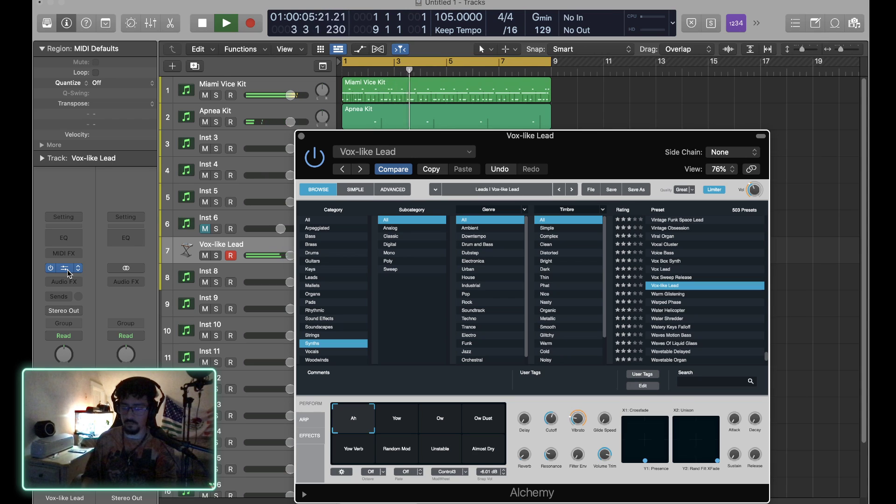
Step: Audition the Synths presets from Vox Sweep Release back through Viral Organ, then stop playback
{"action": "key", "text": "Up"}
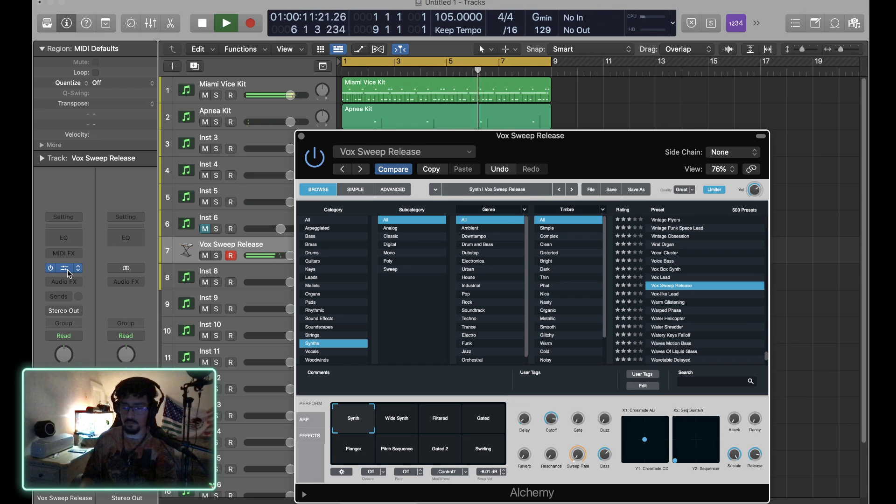
{"action": "key", "text": "Up"}
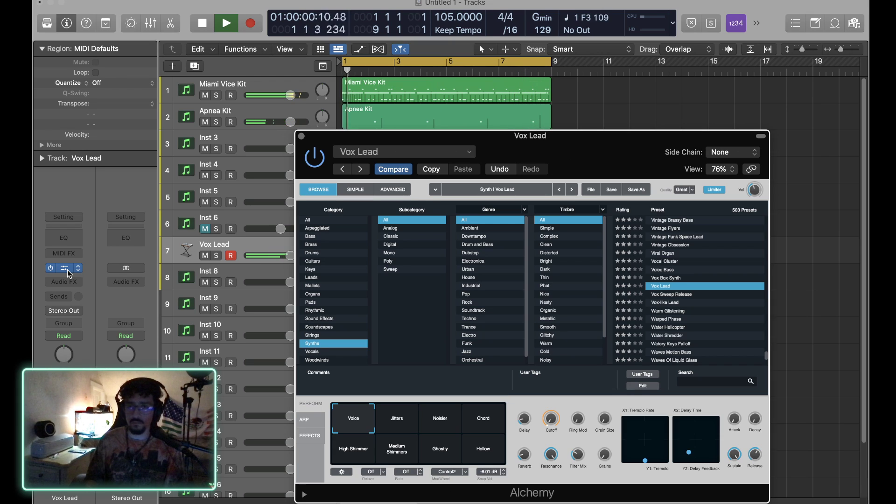
{"action": "key", "text": "Up"}
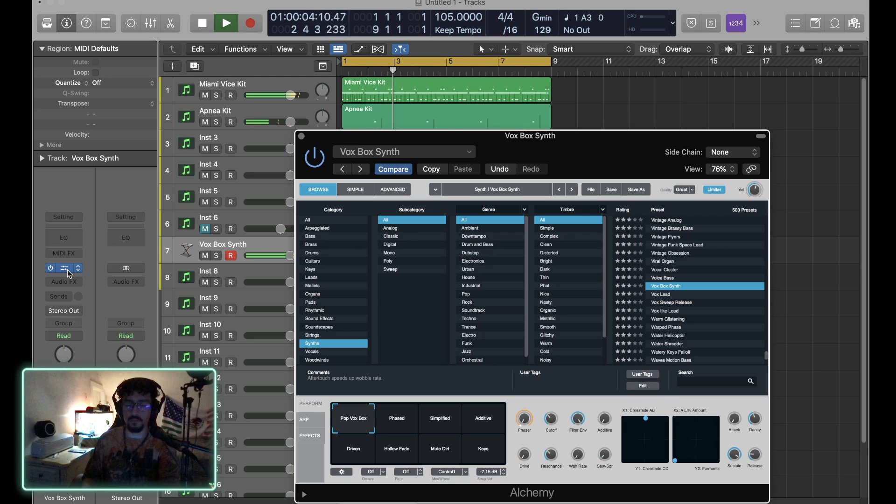
{"action": "key", "text": "Up"}
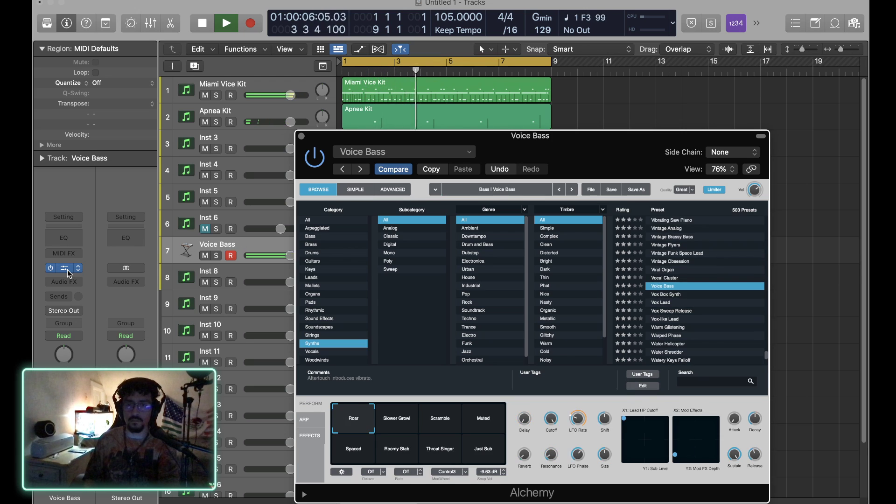
{"action": "key", "text": "Up"}
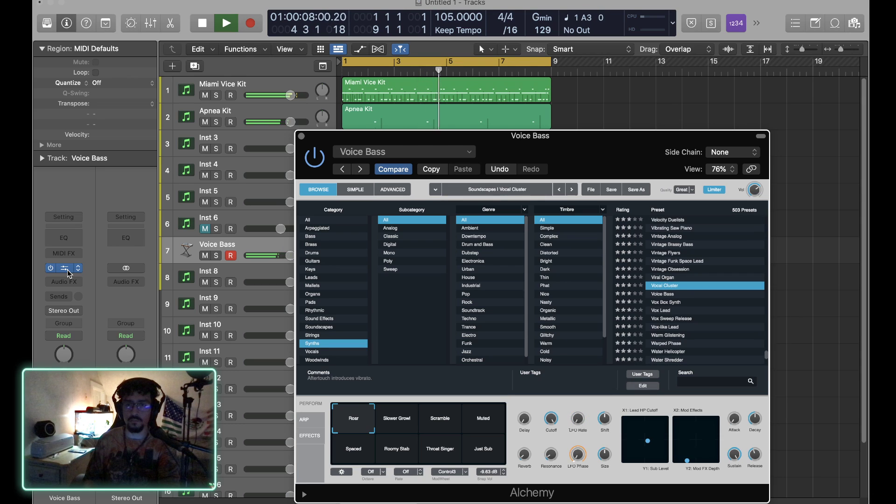
{"action": "key", "text": "Up"}
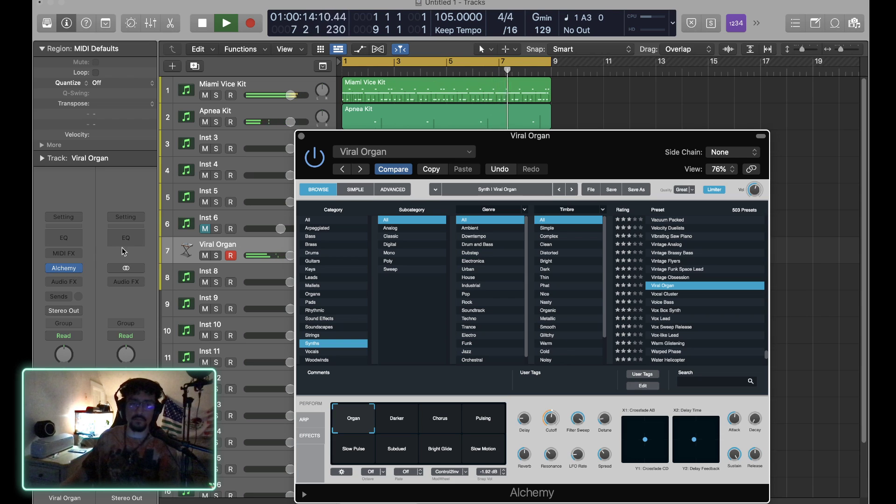
{"action": "key", "text": "space"}
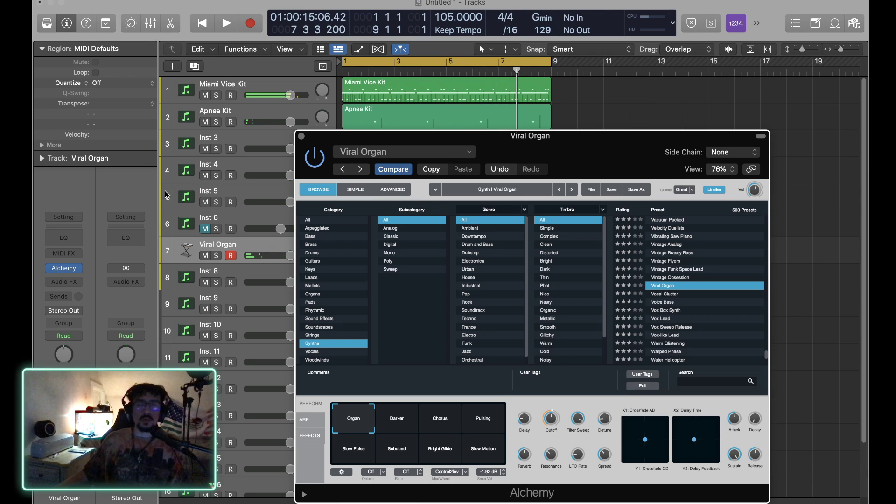
Step: Replace Alchemy with Omnisphere as the instrument on track 7 and dismiss its splash screen
{"action": "left_click", "coordinate": [80, 269]}
{"action": "mouse_move", "coordinate": [88, 256]}
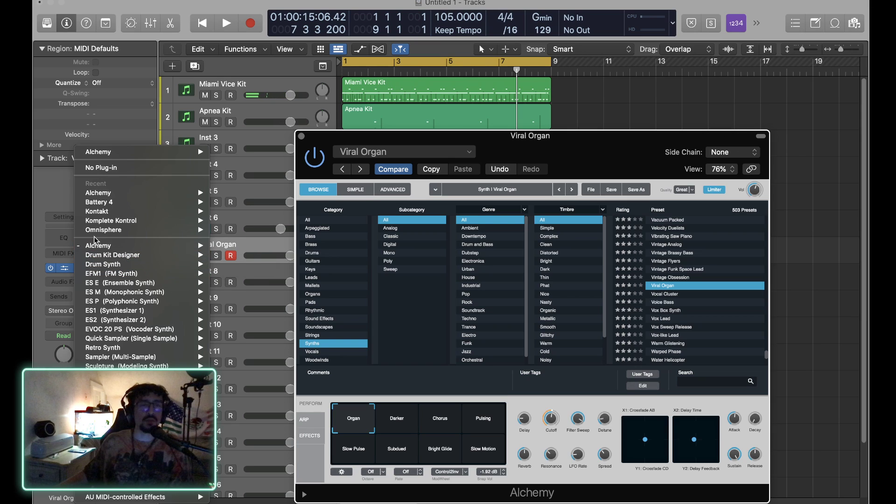
{"action": "mouse_move", "coordinate": [107, 234]}
{"action": "left_click", "coordinate": [219, 230]}
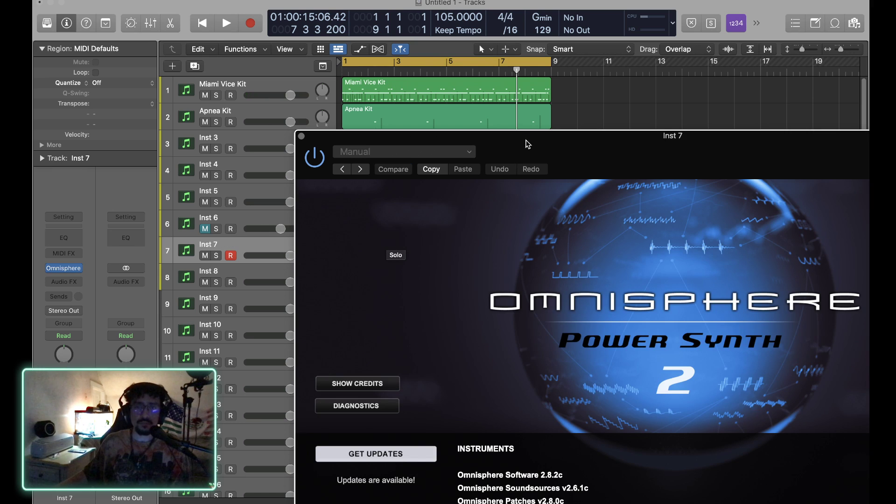
{"action": "left_click_drag", "start_coordinate": [526, 137], "coordinate": [308, 6]}
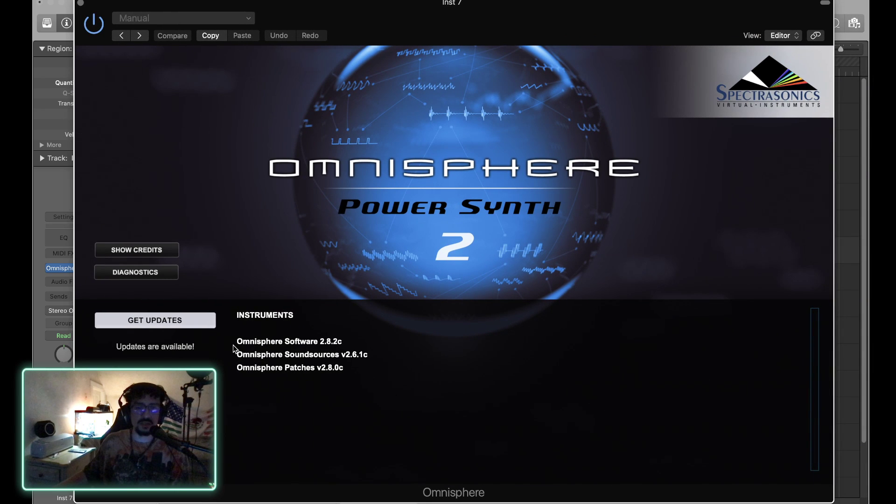
{"action": "left_click", "coordinate": [258, 345]}
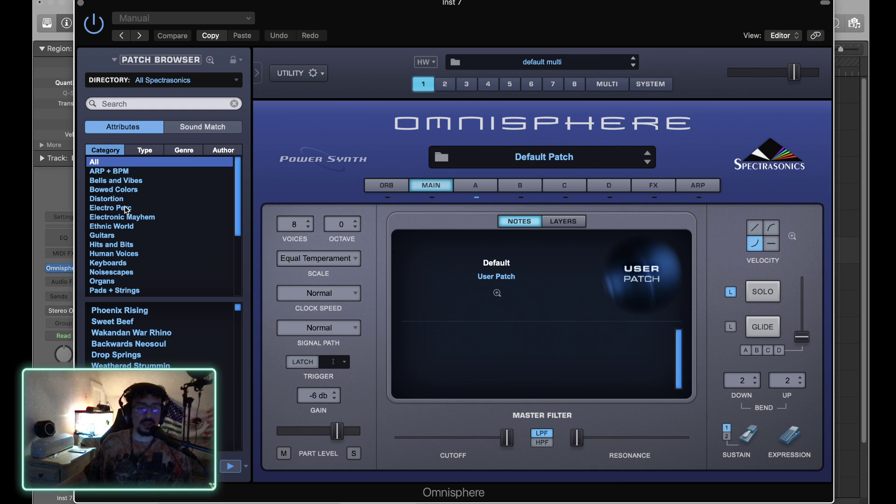
Step: Filter the Omnisphere patches to the Synth Short category
{"action": "scroll", "coordinate": [126, 210], "scroll_direction": "down", "scroll_amount": 2}
{"action": "scroll", "coordinate": [135, 266], "scroll_direction": "down", "scroll_amount": 5}
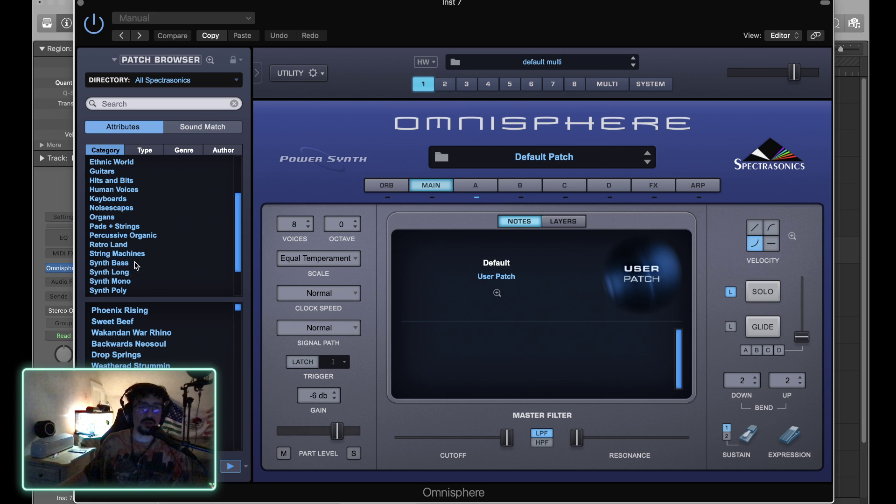
{"action": "scroll", "coordinate": [134, 262], "scroll_direction": "down", "scroll_amount": 2}
{"action": "left_click", "coordinate": [129, 282]}
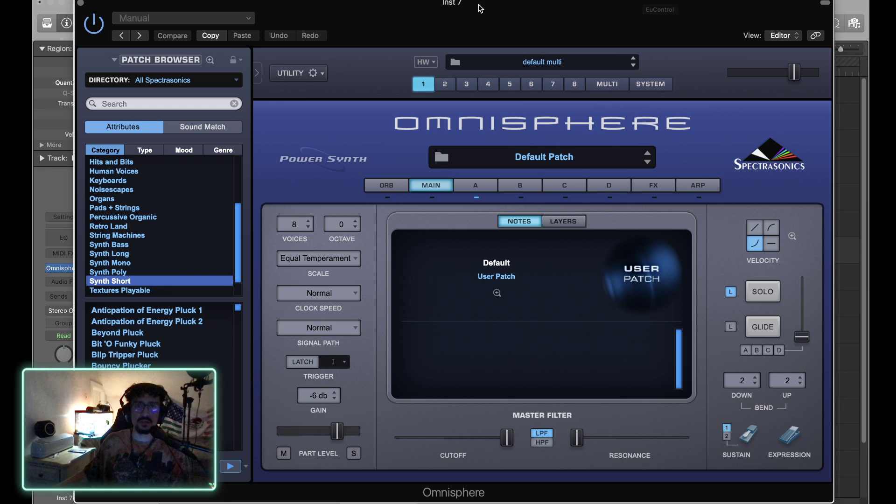
Step: Move the Omnisphere window aside to lower the Inst 7 track volume to -4.7 dB, then bring the window back
{"action": "left_click_drag", "start_coordinate": [478, 4], "coordinate": [720, 1]}
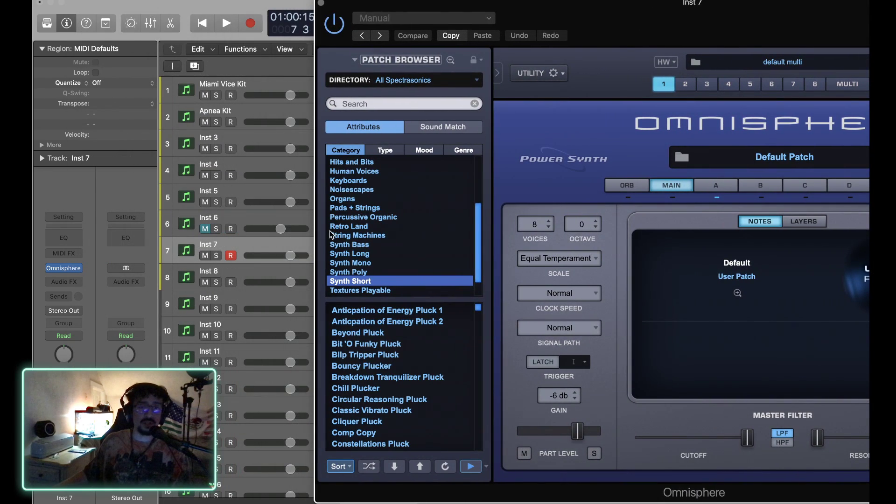
{"action": "left_click_drag", "start_coordinate": [291, 256], "coordinate": [290, 256]}
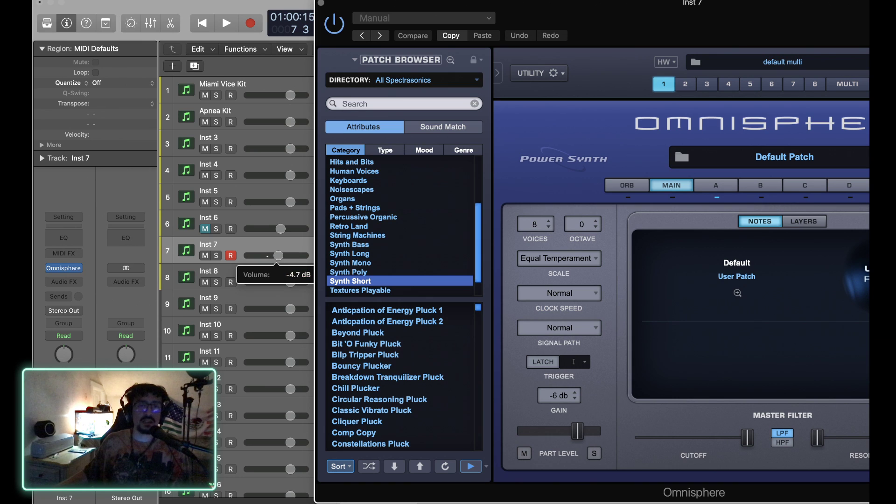
{"action": "left_click_drag", "start_coordinate": [551, 5], "coordinate": [281, 2]}
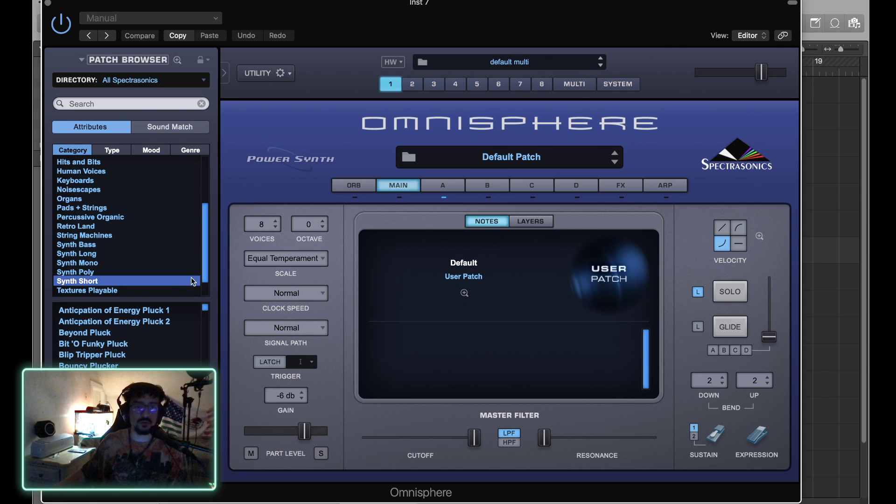
Step: Audition the Synth Short patches from Anticpation of Energy Pluck 1 through Circular Reasoning Pluck
{"action": "left_click", "coordinate": [145, 311]}
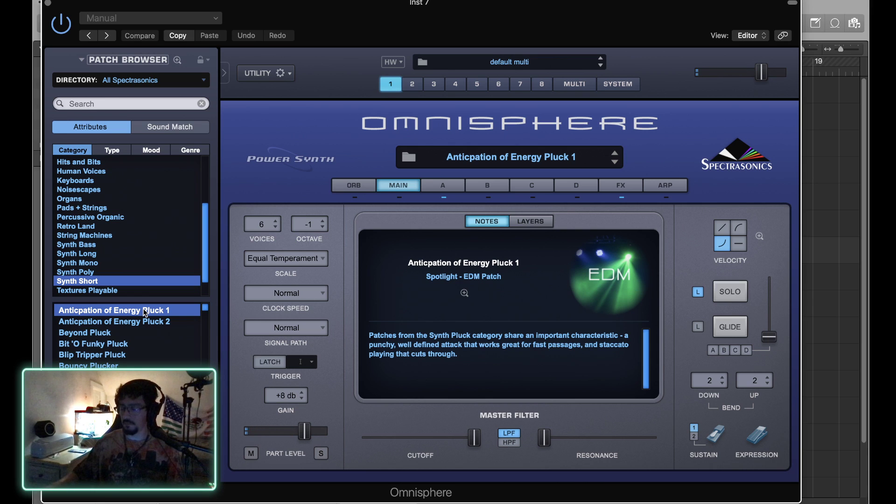
{"action": "key", "text": "Down"}
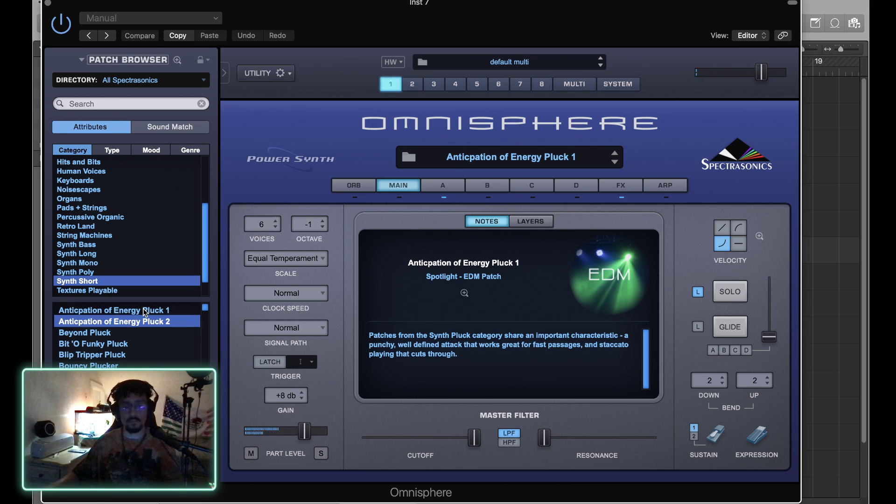
{"action": "key", "text": "Down"}
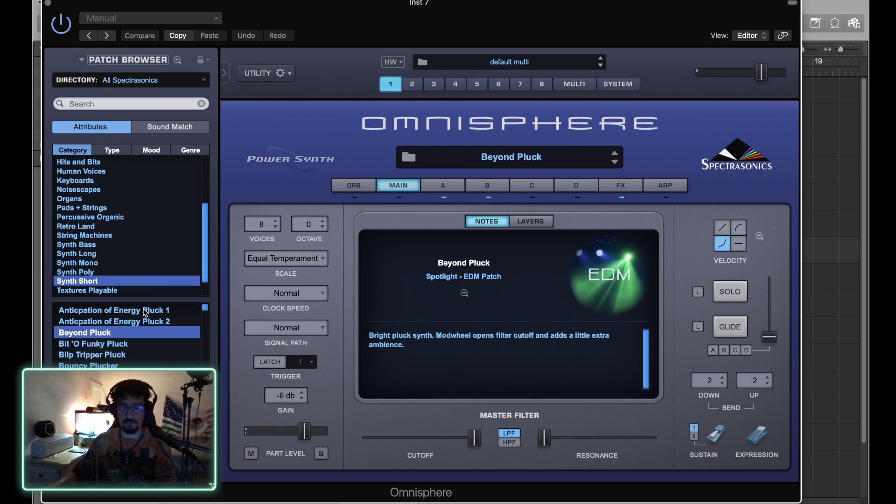
{"action": "key", "text": "Down"}
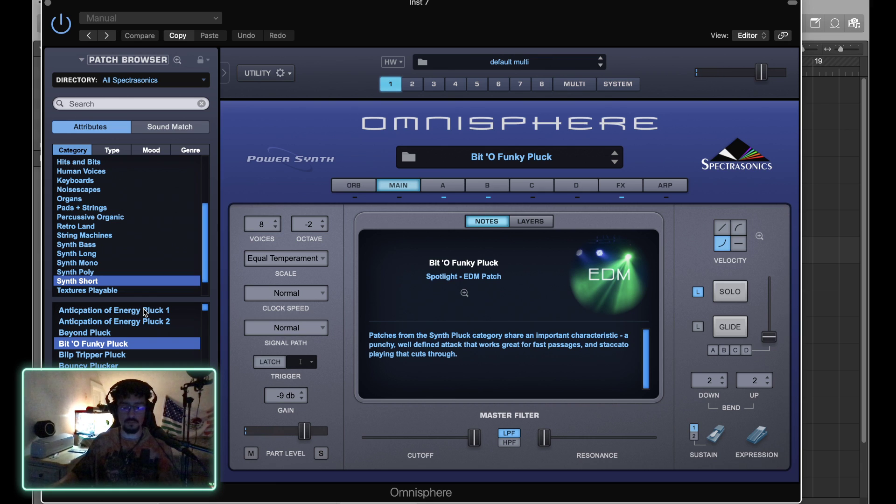
{"action": "key", "text": "Down"}
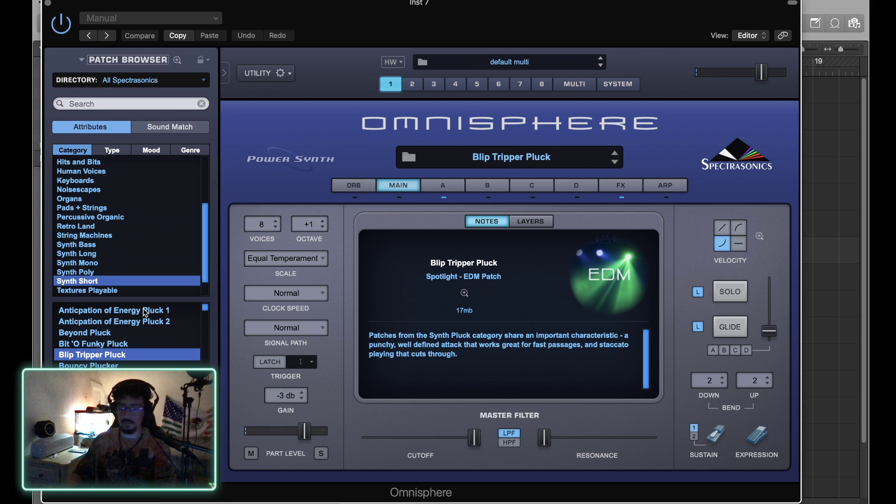
{"action": "key", "text": "Down"}
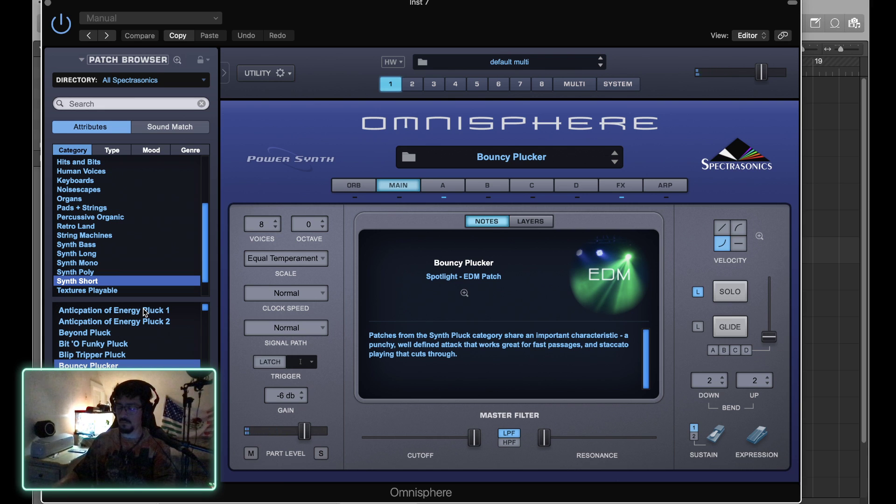
{"action": "key", "text": "Down"}
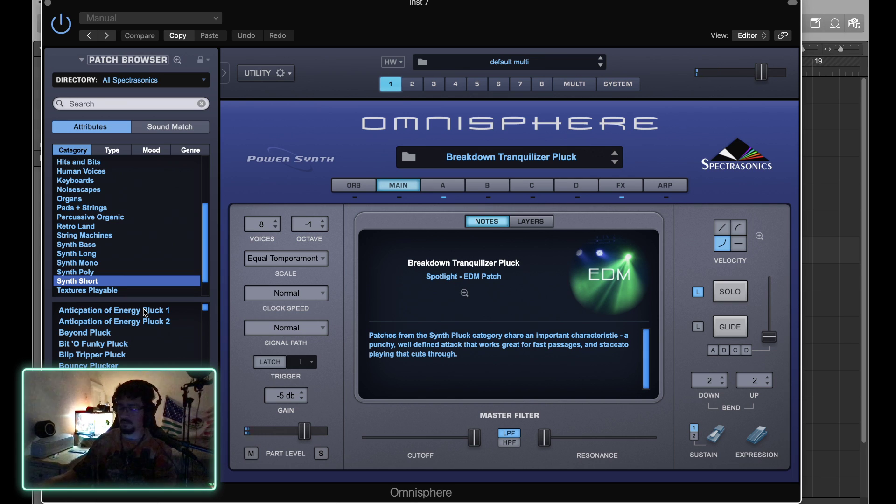
{"action": "key", "text": "Down"}
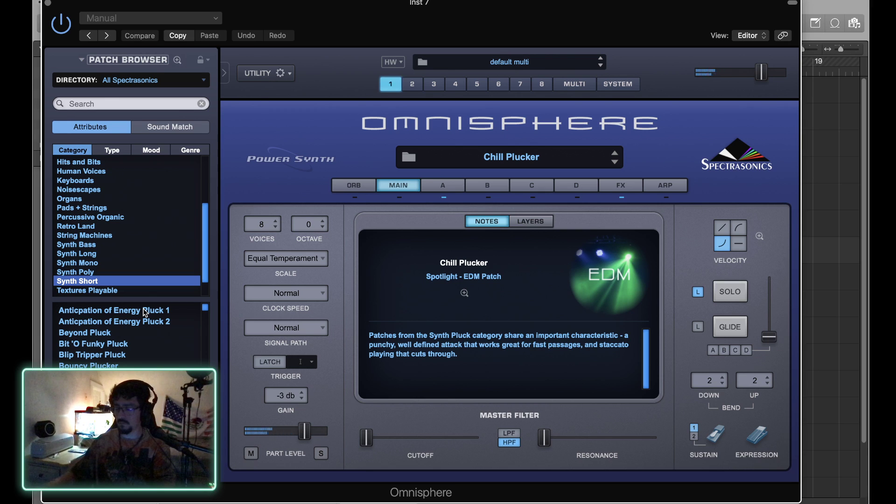
{"action": "key", "text": "Down"}
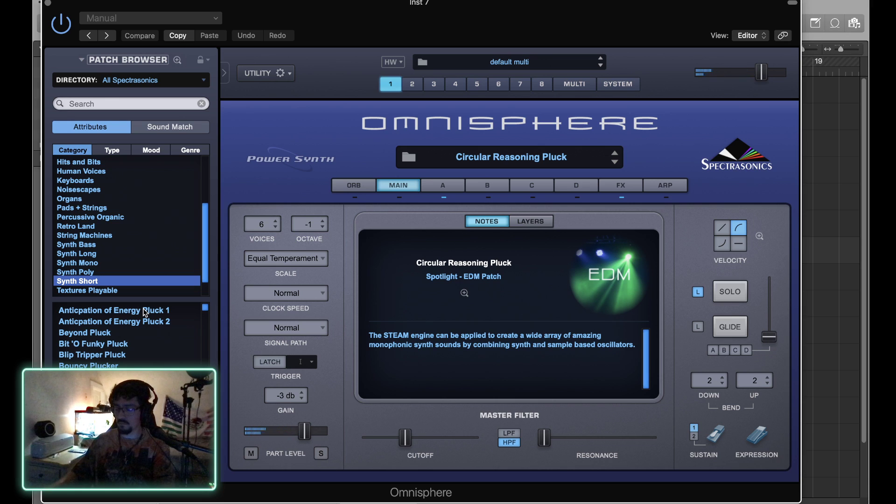
Step: Choose the Classic Vibrato Pluck patch for track 7 and unmute the Inst 6 track
{"action": "key", "text": "Down"}
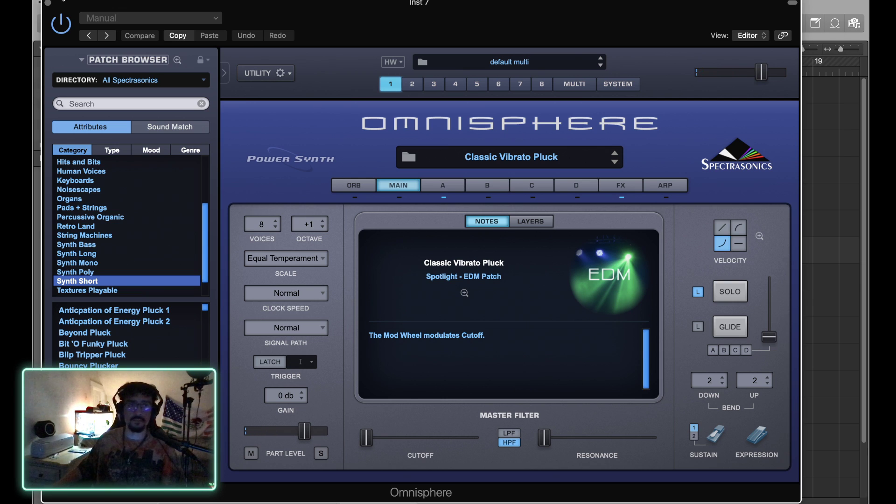
{"action": "left_click", "coordinate": [48, 4]}
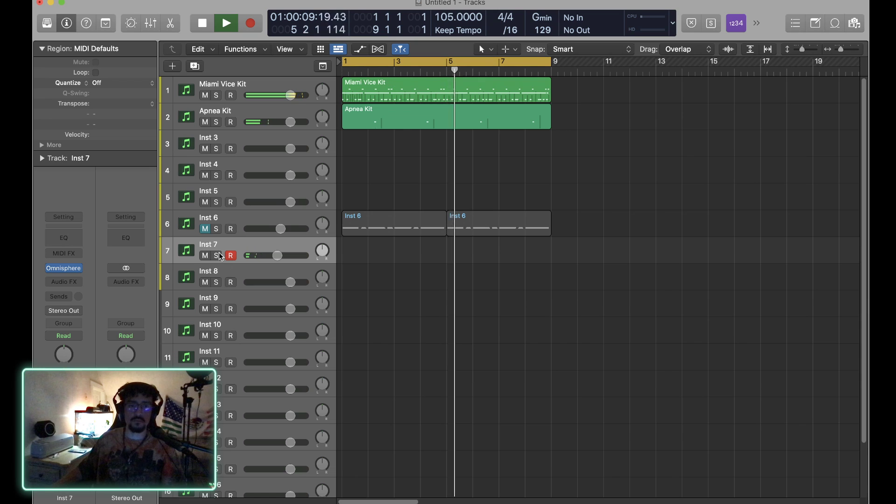
{"action": "left_click", "coordinate": [206, 229]}
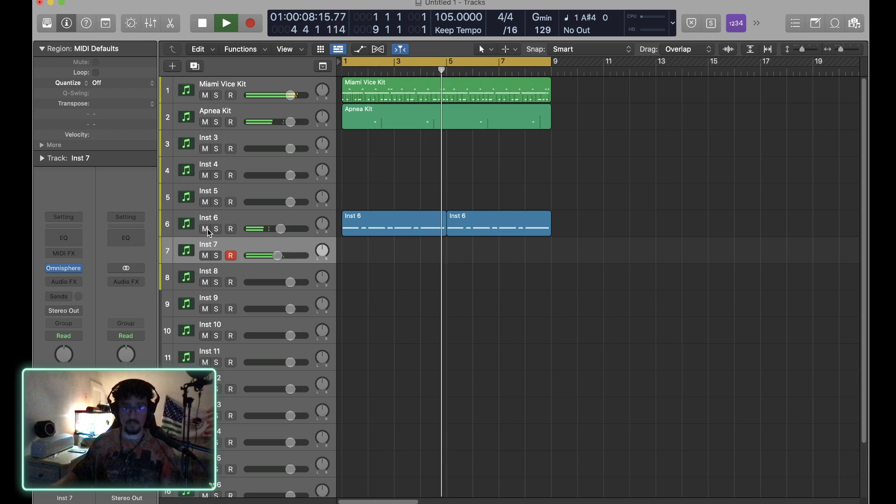
Step: Record a four-bar Inst 7 part from the start of the project
{"action": "key", "text": "space"}
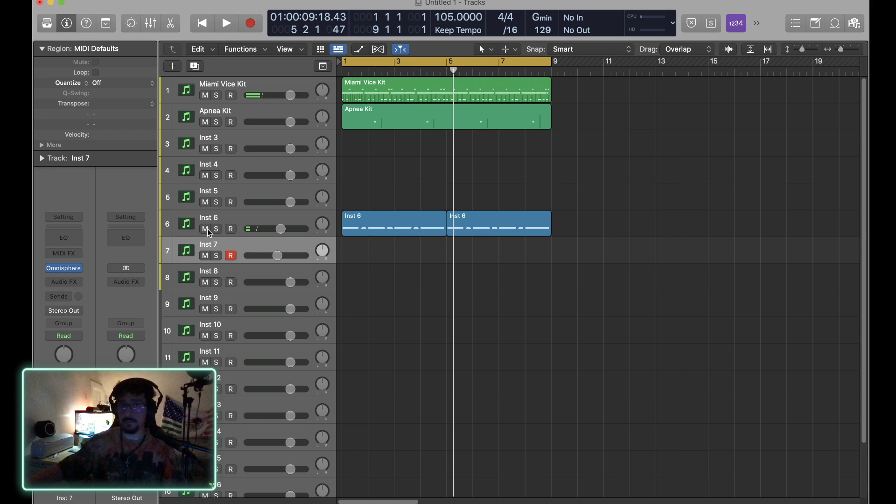
{"action": "key", "text": "Return"}
{"action": "key", "text": "r"}
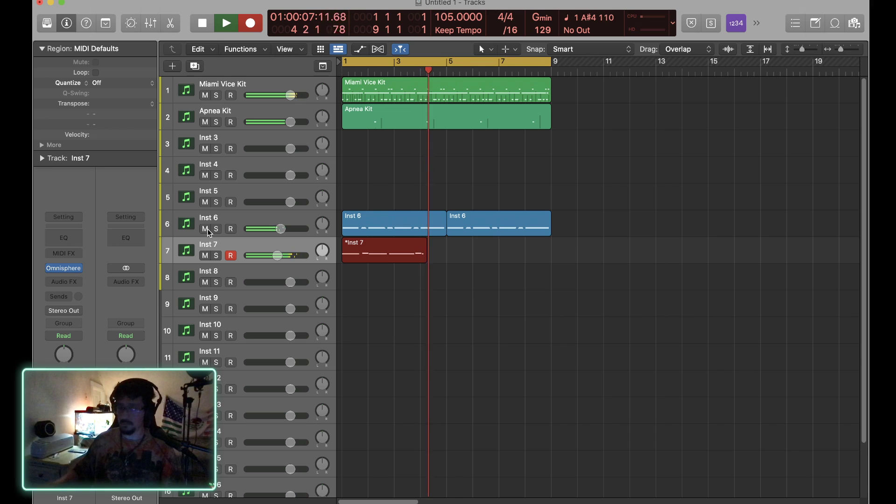
{"action": "key", "text": "space"}
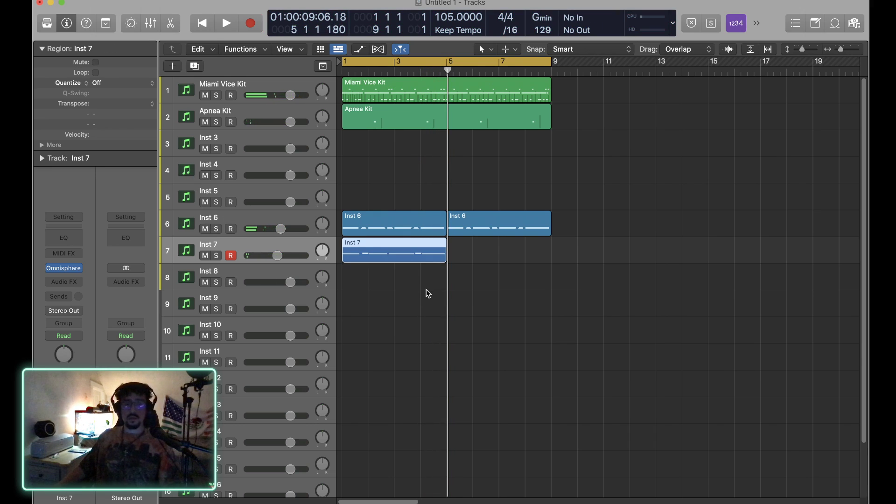
Step: Repeat the recorded Inst 7 region once to fill bars 5 to 8, and play the beat from the start
{"action": "key", "text": "super+r"}
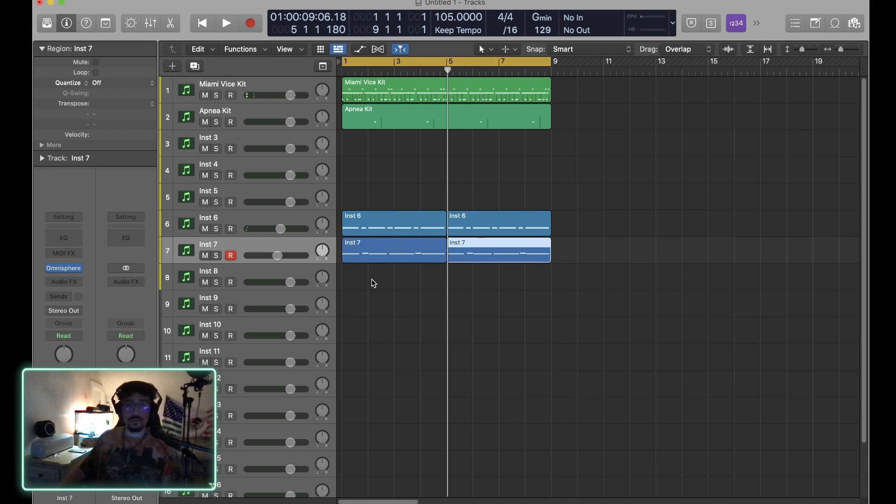
{"action": "key", "text": "Return"}
{"action": "key", "text": "space"}
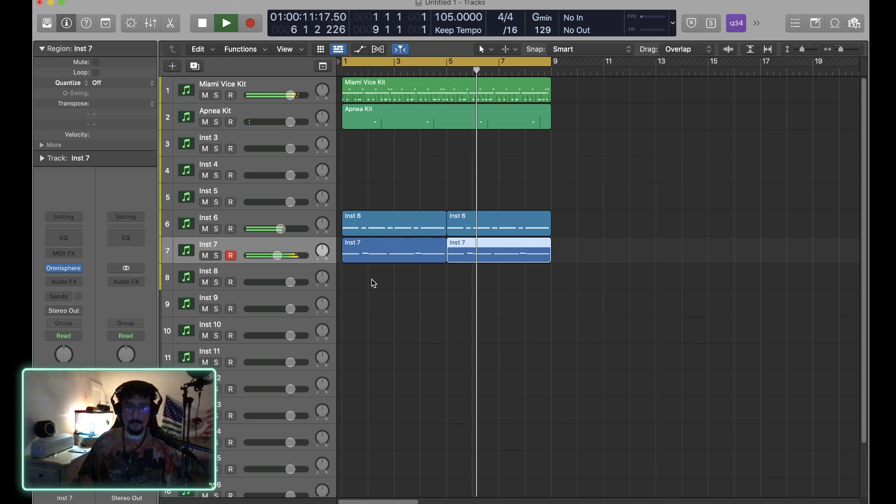
Step: Load Omnisphere as the instrument on the Inst 5 track
{"action": "left_click", "coordinate": [270, 217]}
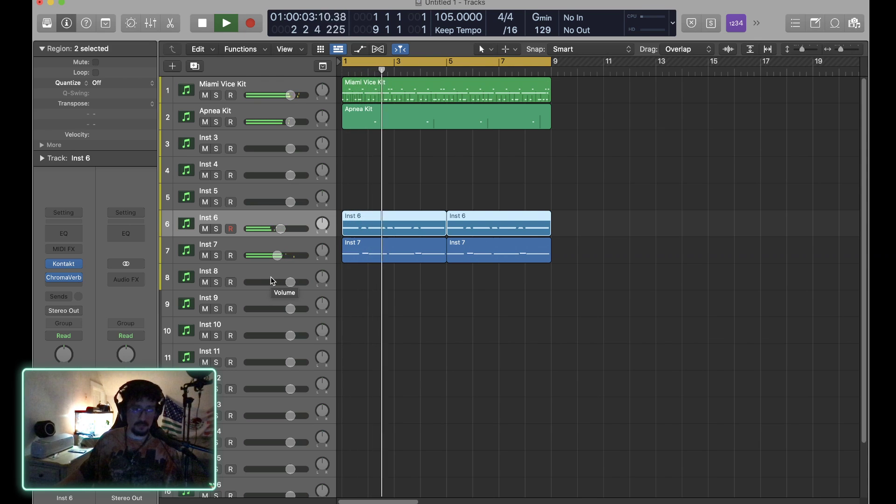
{"action": "left_click", "coordinate": [244, 201]}
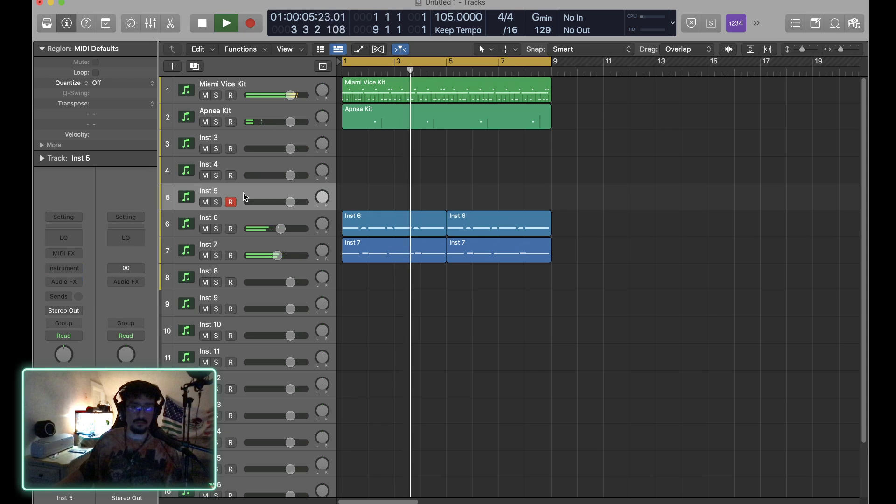
{"action": "left_click", "coordinate": [64, 270]}
{"action": "mouse_move", "coordinate": [87, 310]}
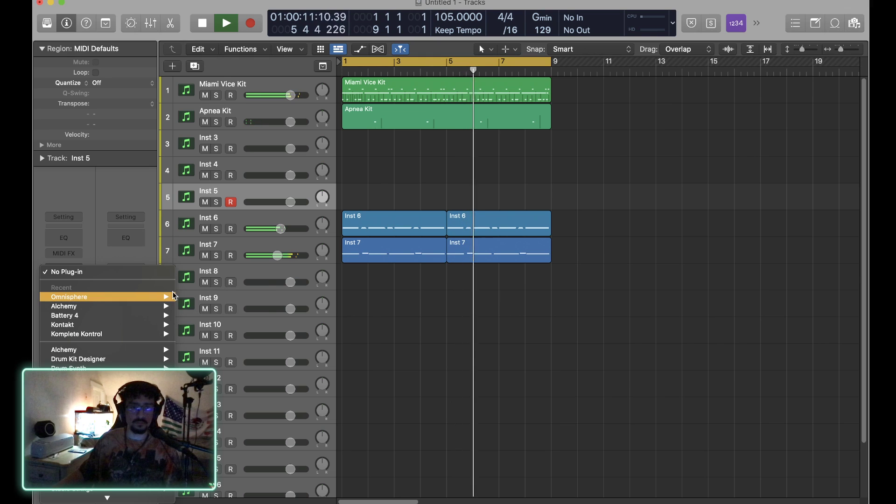
{"action": "left_click", "coordinate": [187, 295]}
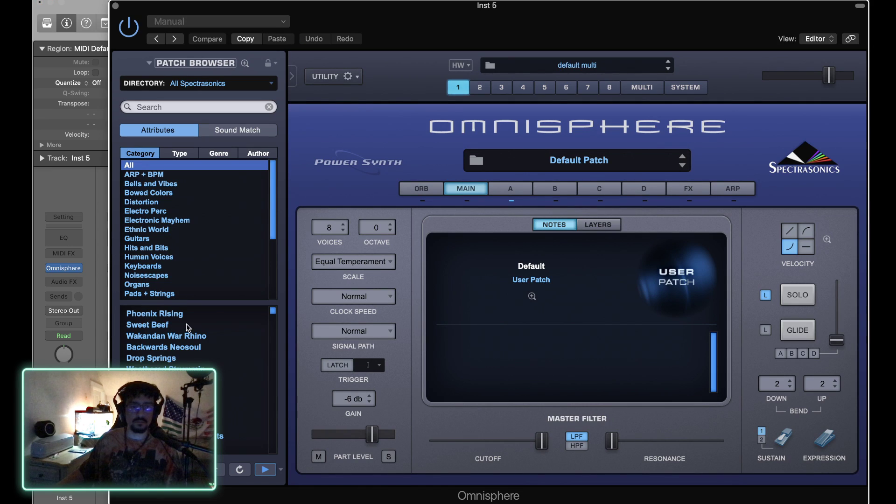
Step: Filter the Omnisphere patches to the Synth Mono category and audition Bloodrush
{"action": "scroll", "coordinate": [154, 264], "scroll_direction": "down", "scroll_amount": 2}
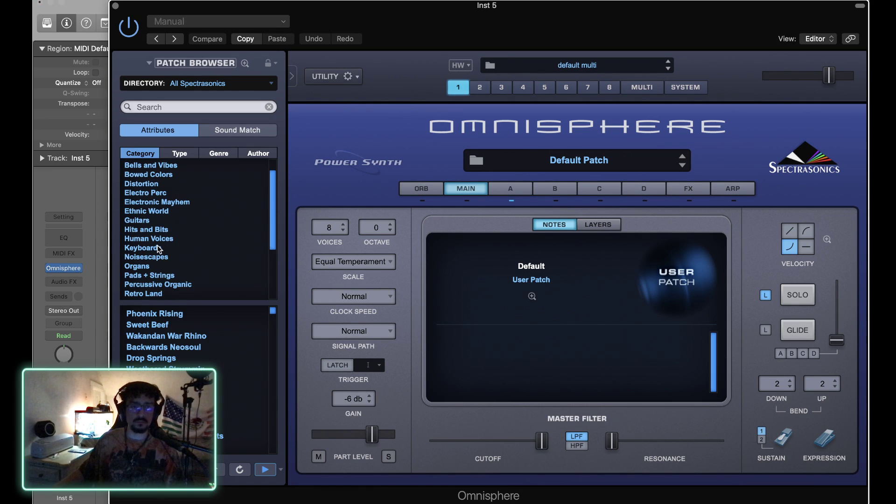
{"action": "scroll", "coordinate": [163, 273], "scroll_direction": "down", "scroll_amount": 5}
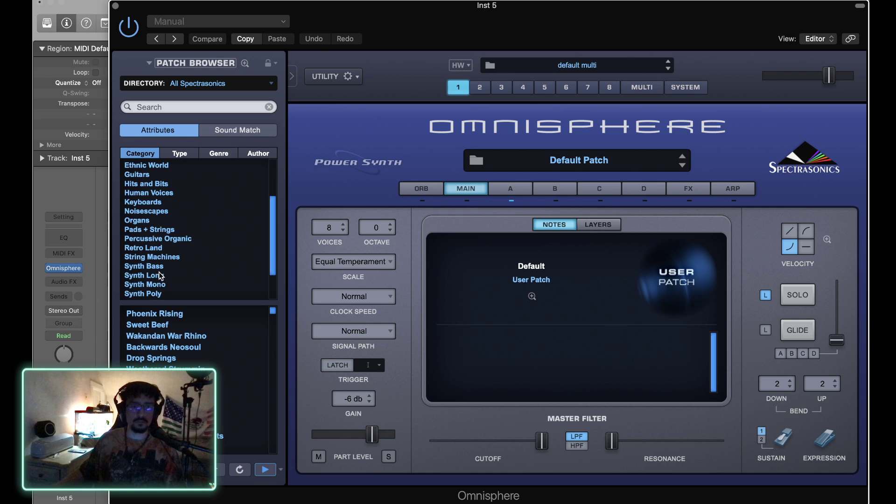
{"action": "left_click", "coordinate": [147, 283]}
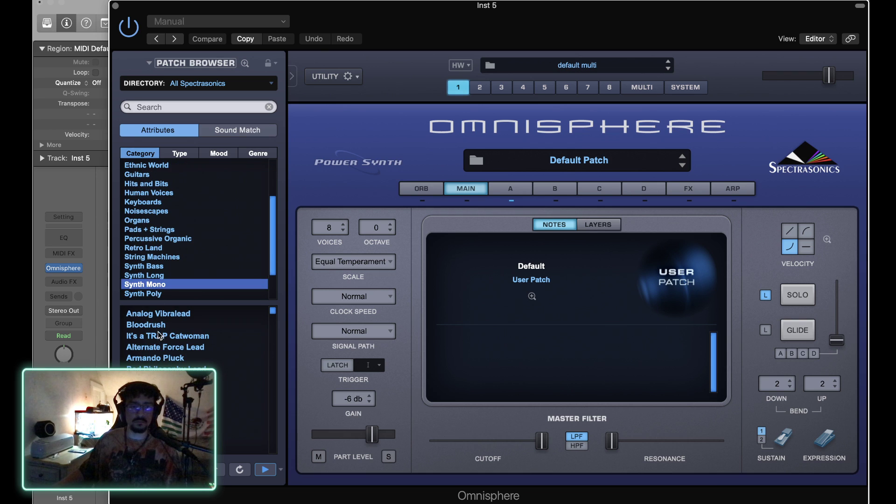
{"action": "left_click", "coordinate": [157, 328]}
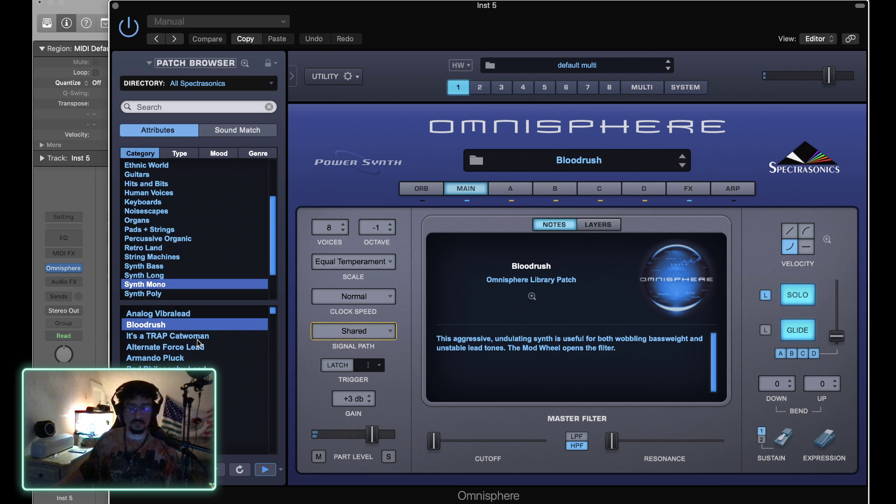
Step: Close the Omnisphere window to lower the Inst 5 track volume to -4.8 dB, then reopen the synth
{"action": "left_click", "coordinate": [115, 6]}
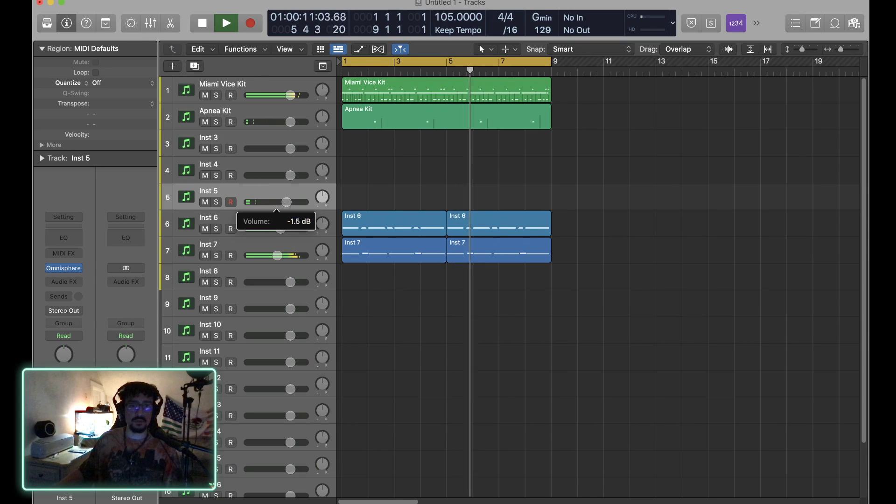
{"action": "left_click_drag", "start_coordinate": [287, 202], "coordinate": [279, 201]}
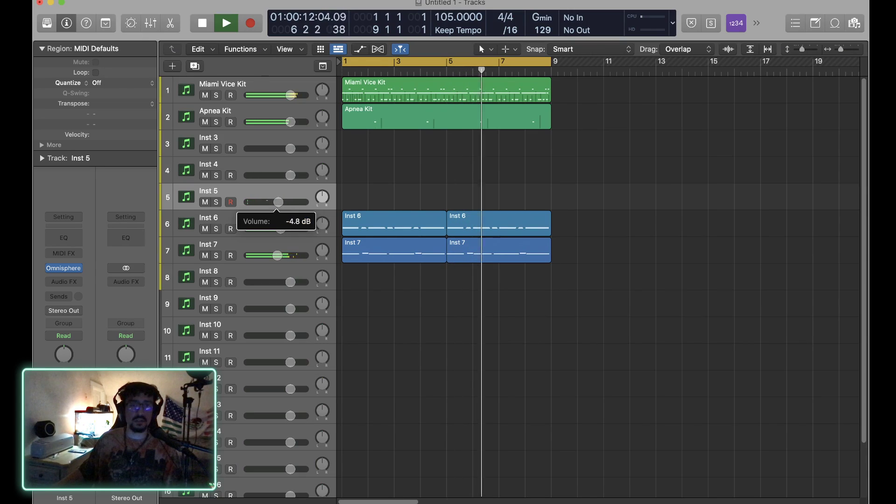
{"action": "left_click", "coordinate": [80, 270]}
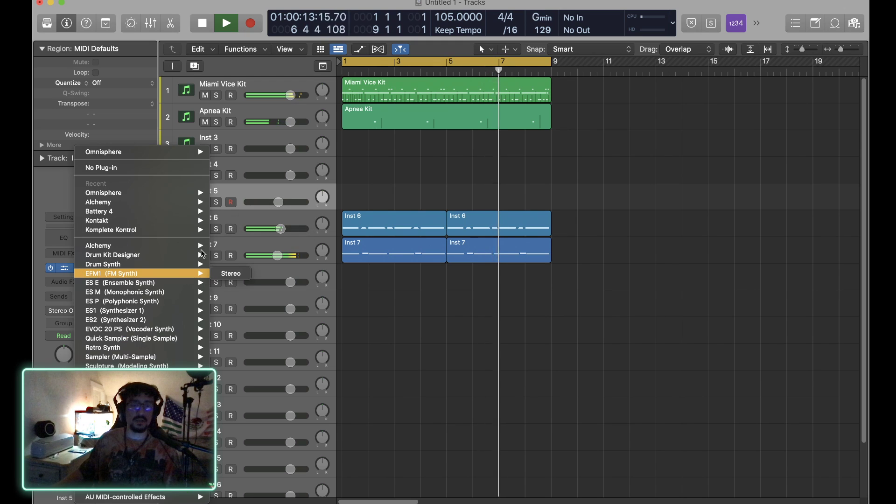
{"action": "left_click", "coordinate": [404, 309]}
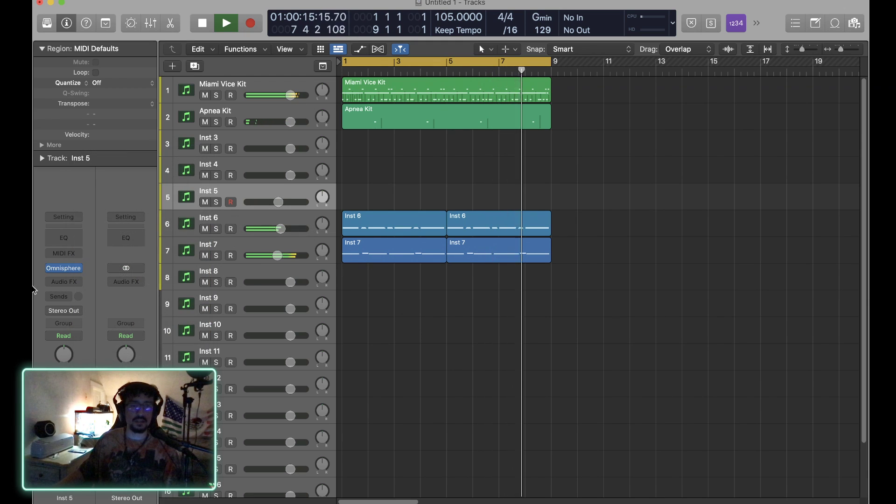
{"action": "left_click", "coordinate": [69, 269]}
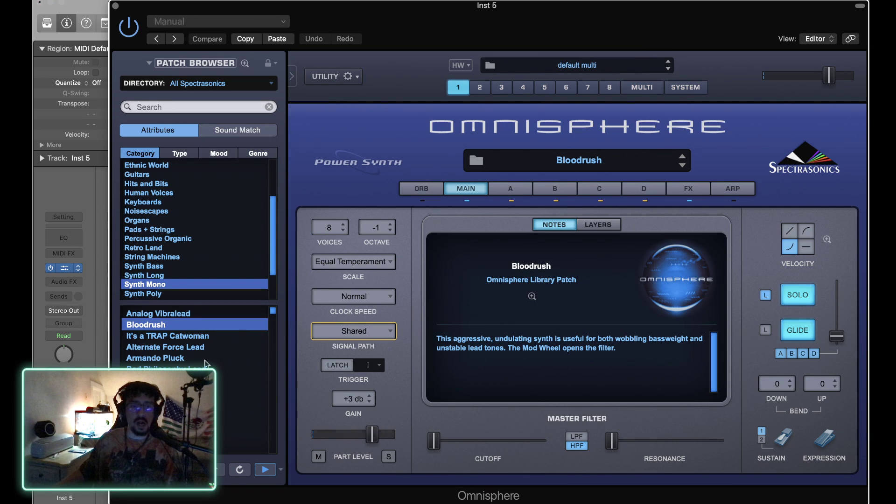
Step: Audition the Synth Mono patches from Bad Philosophy Lead through Bloodthirsty Lead
{"action": "left_click", "coordinate": [205, 369]}
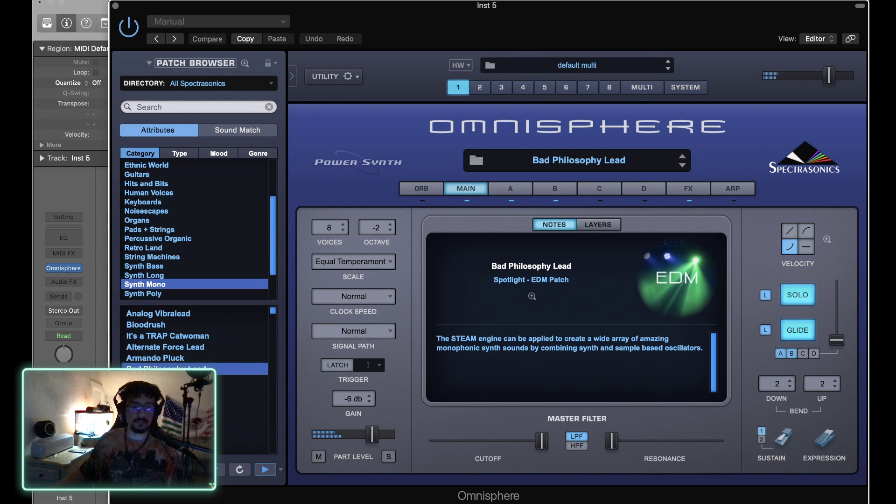
{"action": "key", "text": "Down"}
{"action": "key", "text": "Down"}
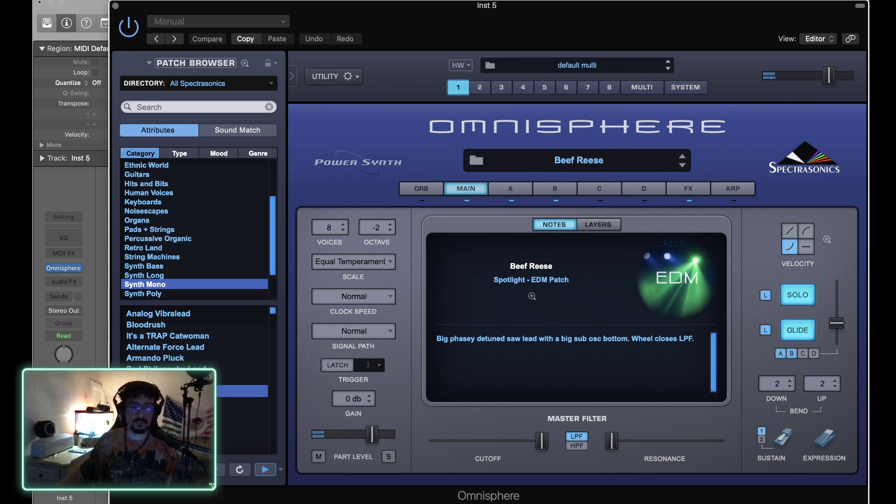
{"action": "key", "text": "Down"}
{"action": "key", "text": "Down"}
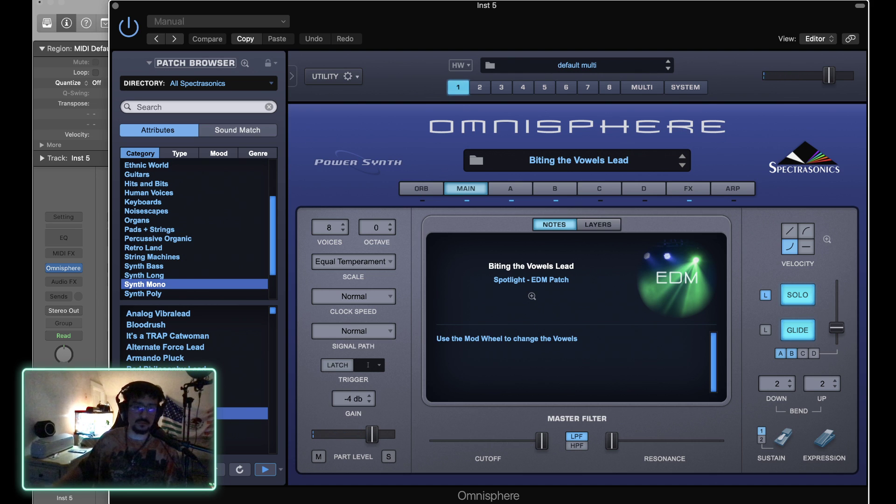
{"action": "key", "text": "Down"}
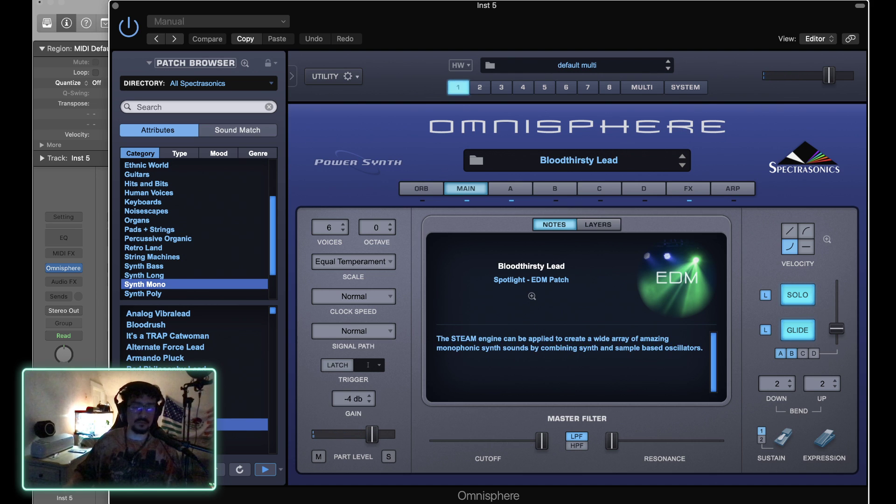
Step: Filter to the Synth Poly category and audition patches from Analogue Mellodrama through JP-8 Morphing Warmth
{"action": "left_click", "coordinate": [154, 293]}
{"action": "left_click", "coordinate": [169, 347]}
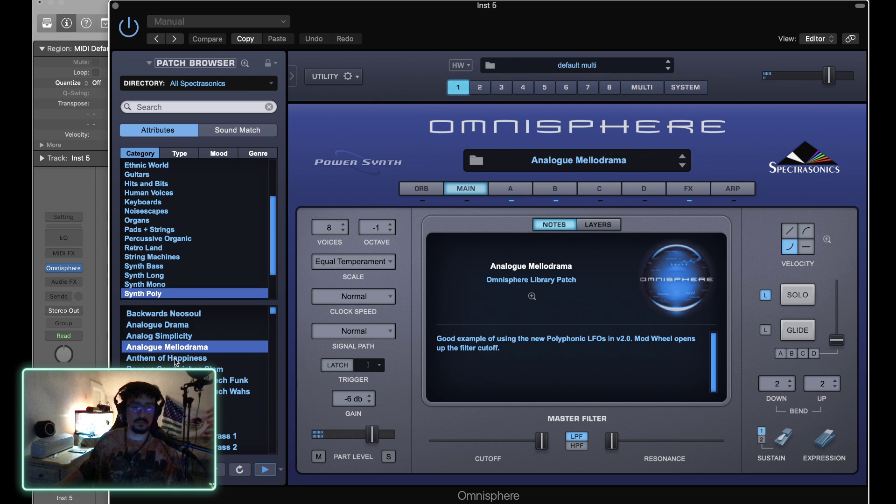
{"action": "left_click", "coordinate": [175, 360]}
{"action": "left_click", "coordinate": [177, 380]}
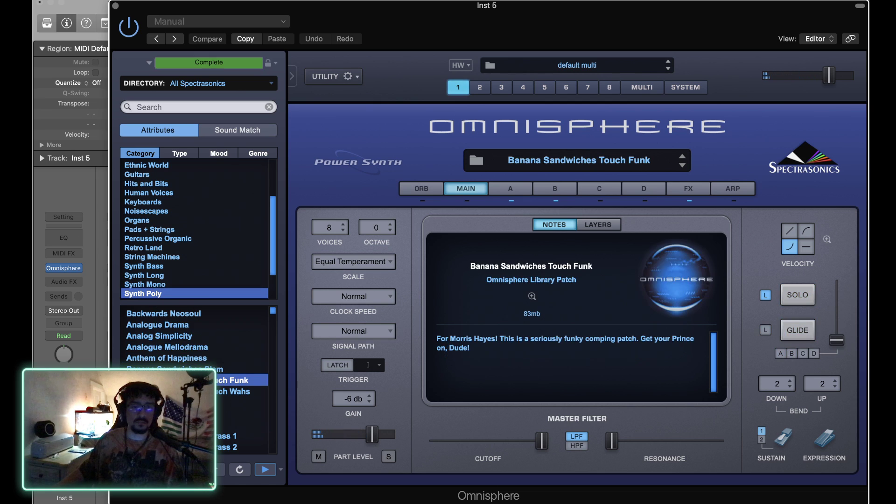
{"action": "left_click", "coordinate": [177, 413]}
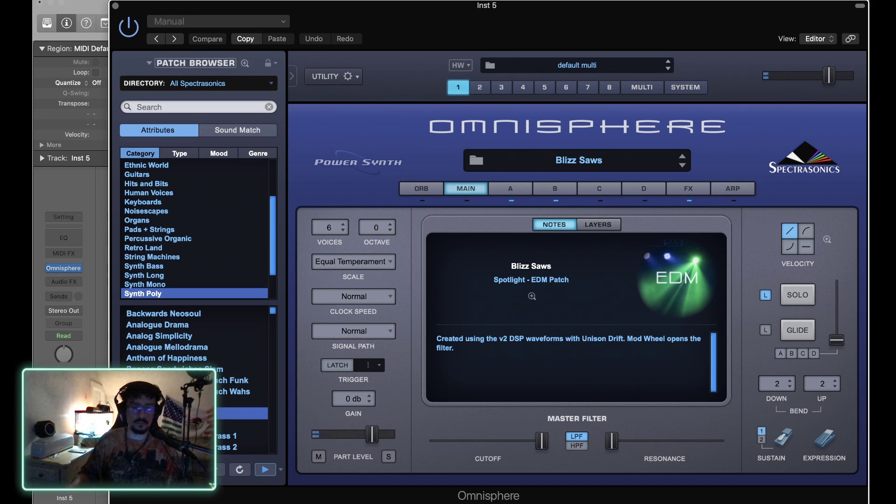
{"action": "scroll", "coordinate": [177, 413], "scroll_direction": "down", "scroll_amount": 1}
{"action": "left_click", "coordinate": [178, 414]}
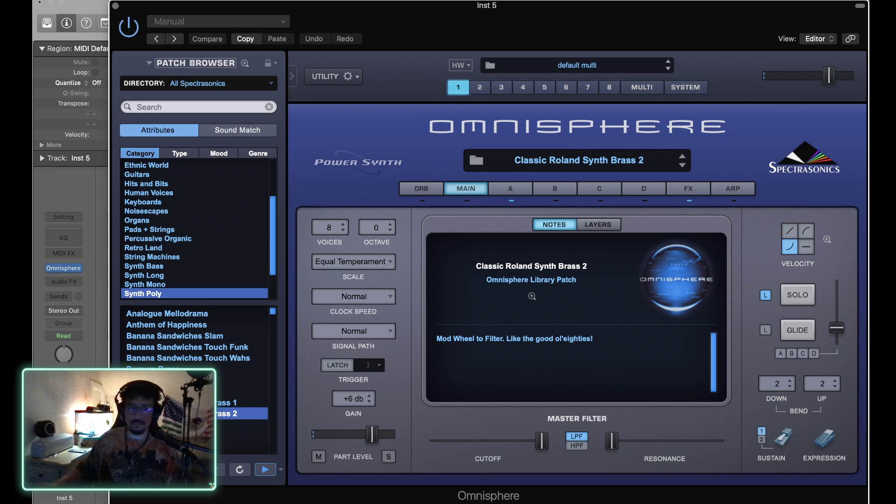
{"action": "scroll", "coordinate": [178, 413], "scroll_direction": "down", "scroll_amount": 1}
{"action": "left_click", "coordinate": [178, 413]}
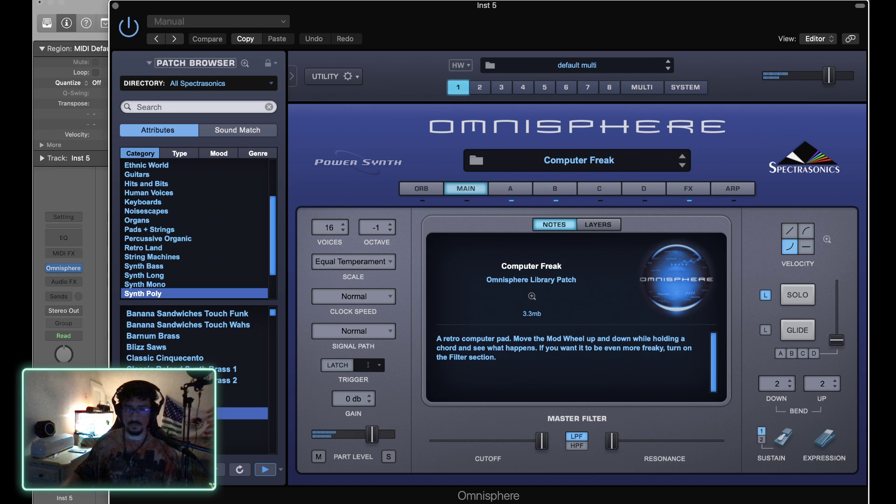
{"action": "scroll", "coordinate": [177, 414], "scroll_direction": "down", "scroll_amount": 5}
{"action": "left_click", "coordinate": [178, 414]}
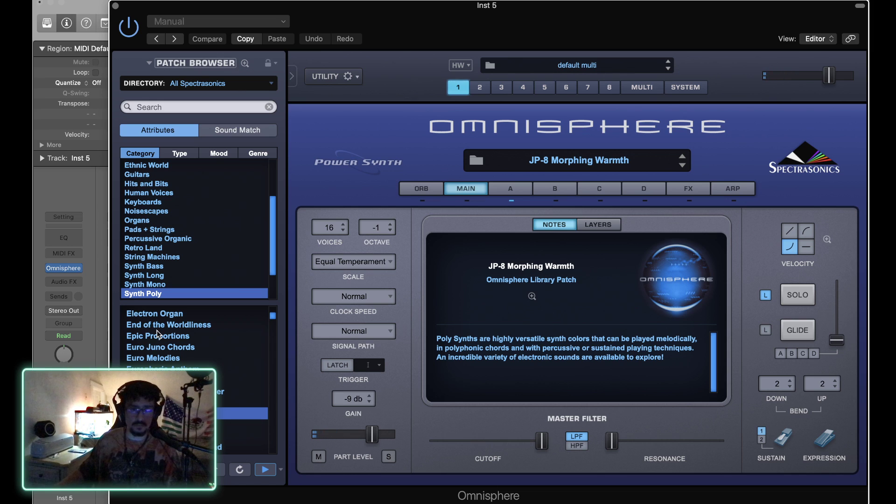
Step: Load the LA Synth Guitar patch from the Guitars category on Inst 5 and close the Omnisphere window
{"action": "scroll", "coordinate": [161, 270], "scroll_direction": "down", "scroll_amount": 3}
{"action": "scroll", "coordinate": [160, 270], "scroll_direction": "up", "scroll_amount": 3}
{"action": "scroll", "coordinate": [160, 270], "scroll_direction": "up", "scroll_amount": 5}
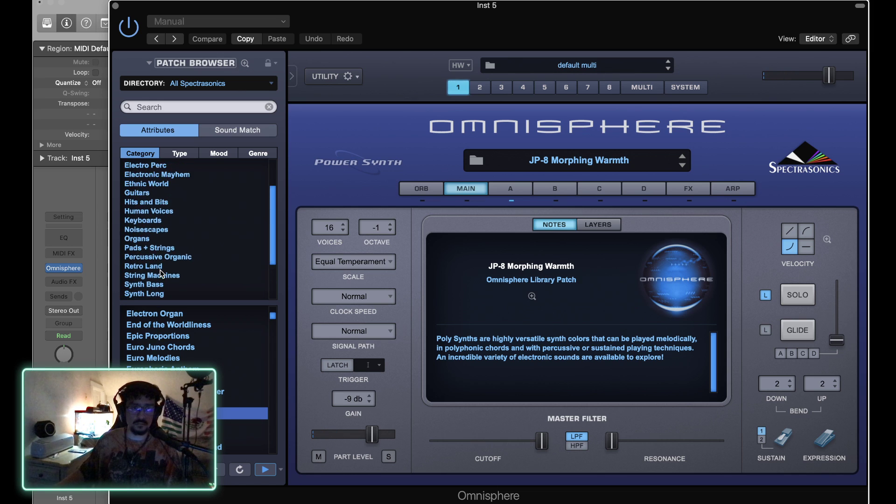
{"action": "left_click", "coordinate": [140, 221]}
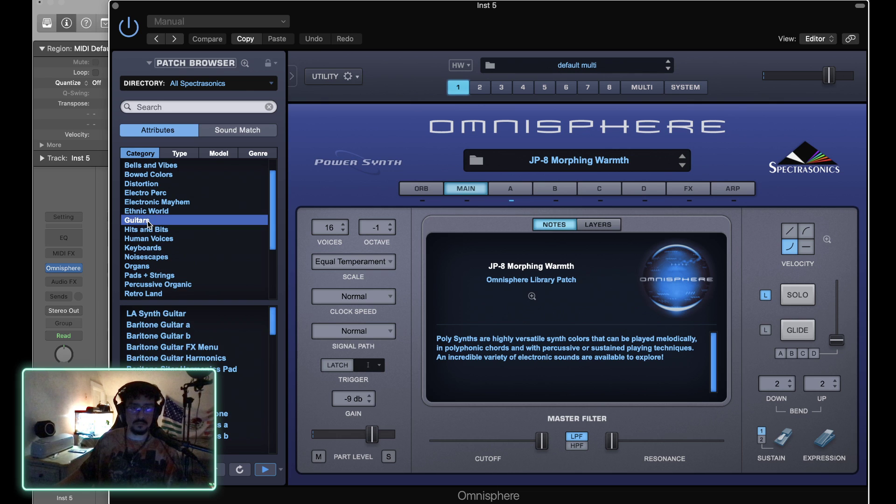
{"action": "left_click", "coordinate": [167, 313]}
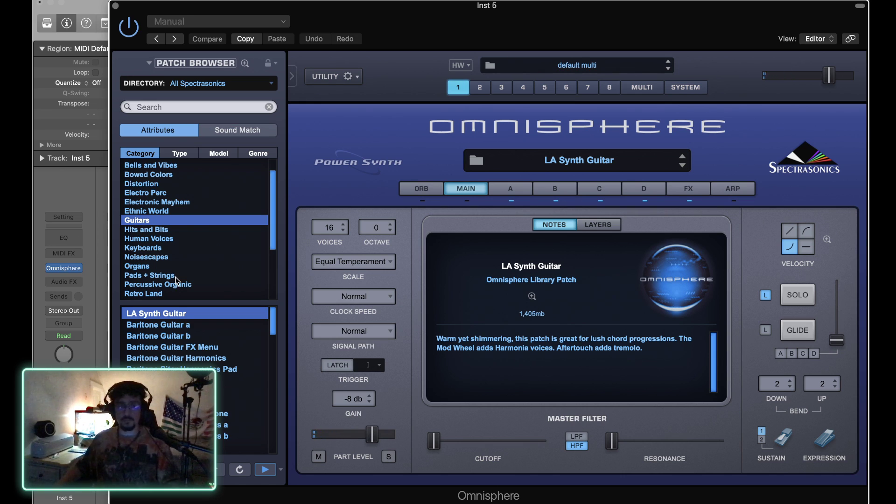
{"action": "left_click", "coordinate": [116, 7]}
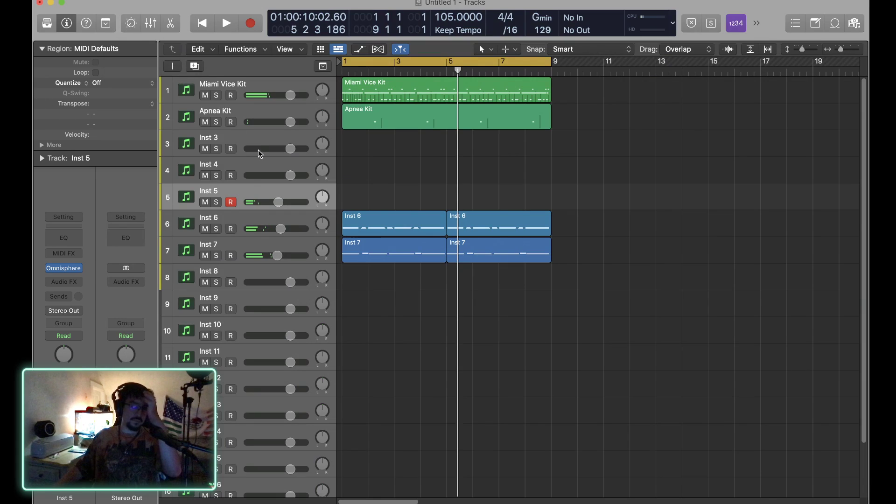
Step: Copy both Inst 6 regions up to the Inst 5 track and transpose all the copied notes down one octave
{"action": "left_click_drag", "start_coordinate": [434, 206], "coordinate": [402, 207]}
{"action": "double_click", "coordinate": [401, 206]}
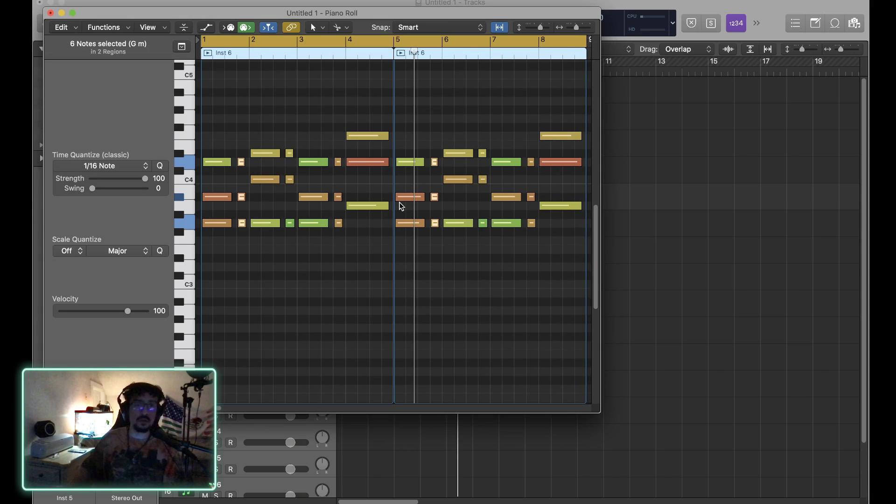
{"action": "key", "text": "super+a"}
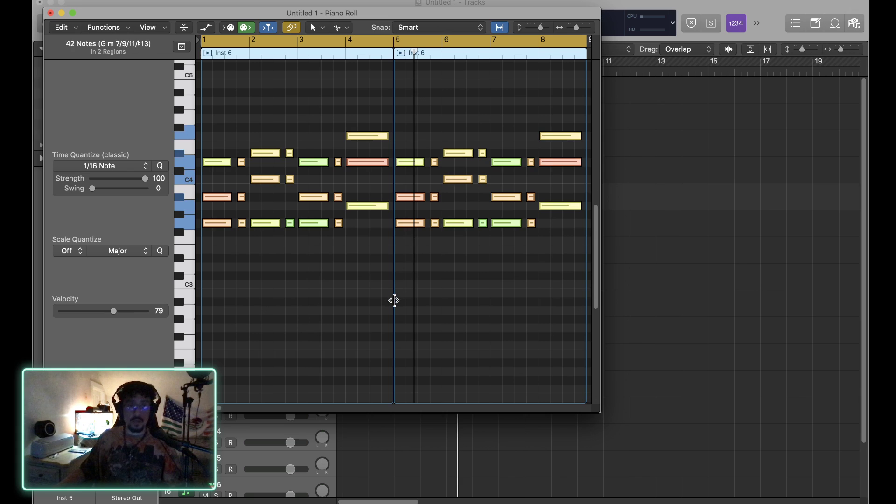
{"action": "key", "text": "alt+shift+Down"}
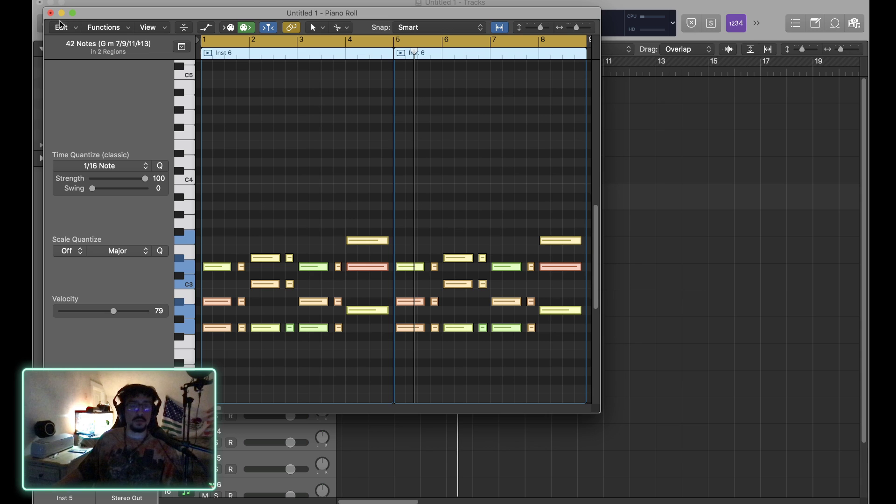
{"action": "left_click", "coordinate": [50, 13]}
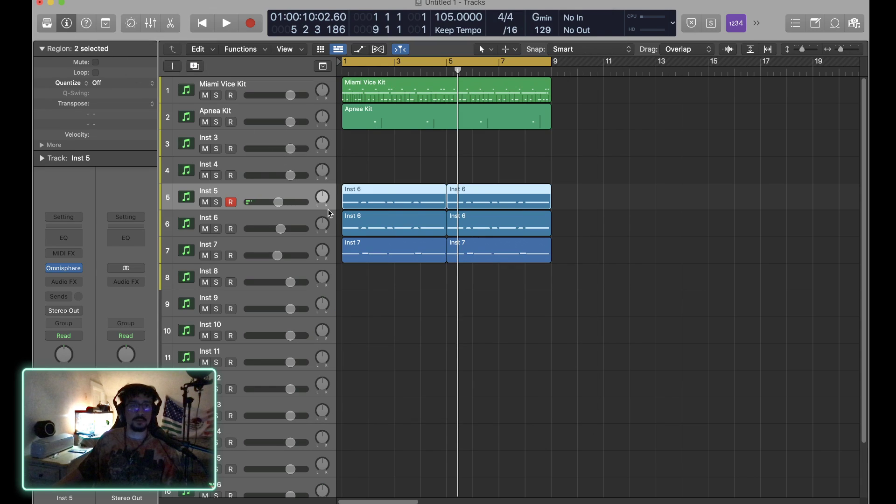
Step: Play the beat from the start and lower the Inst 7 track volume
{"action": "key", "text": "Return"}
{"action": "key", "text": "space"}
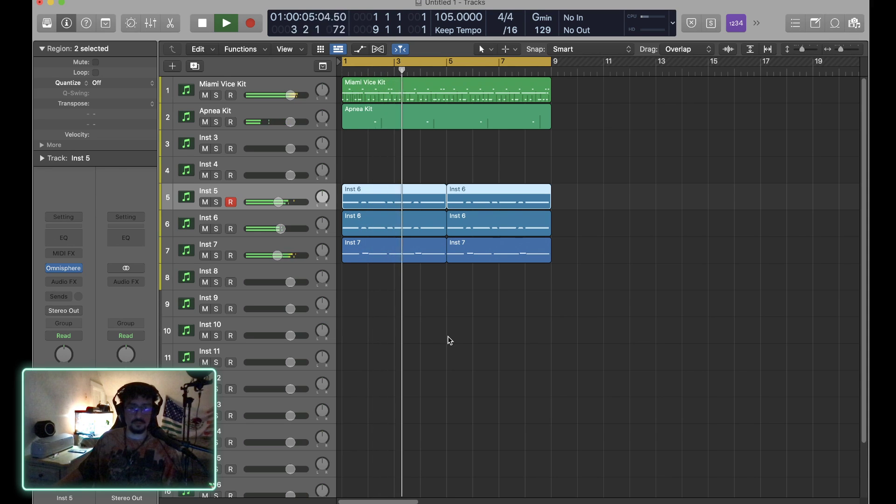
{"action": "left_click_drag", "start_coordinate": [277, 256], "coordinate": [267, 256]}
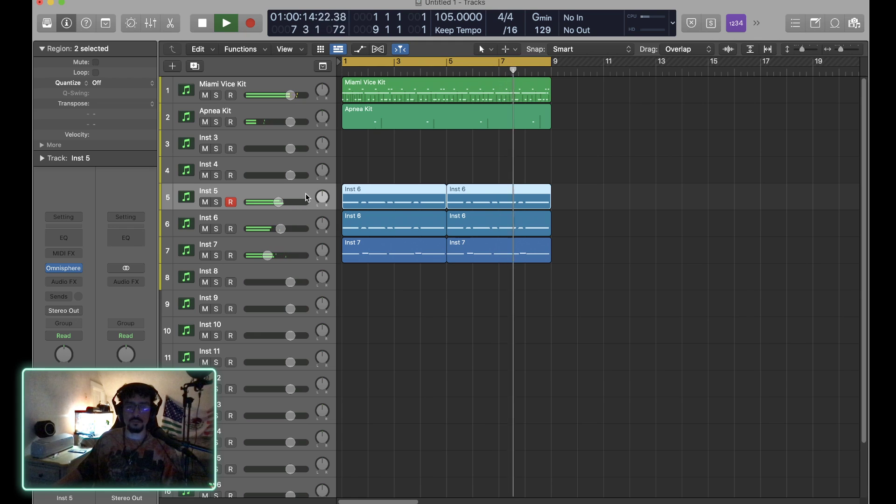
{"action": "key", "text": "space"}
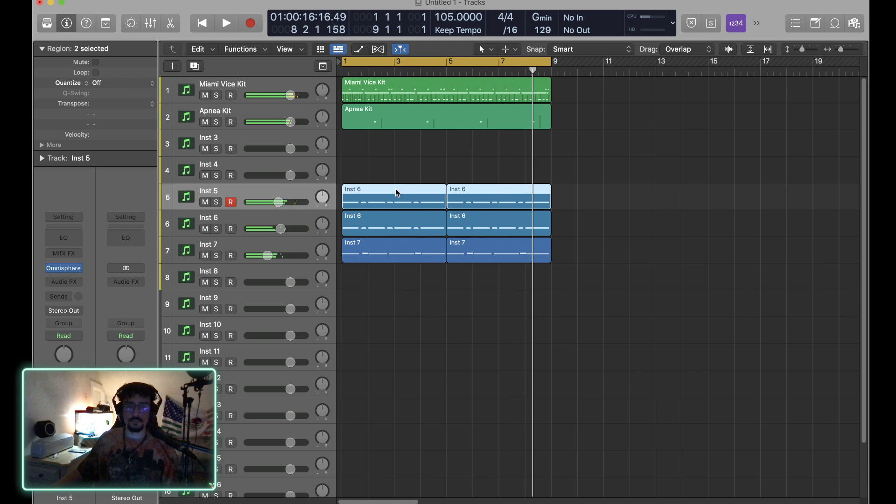
Step: Stagger the opening bar 1 chord in the first Inst 5 region from low to high, starting G2 on the bar line
{"action": "left_click", "coordinate": [398, 150]}
{"action": "left_click", "coordinate": [390, 195]}
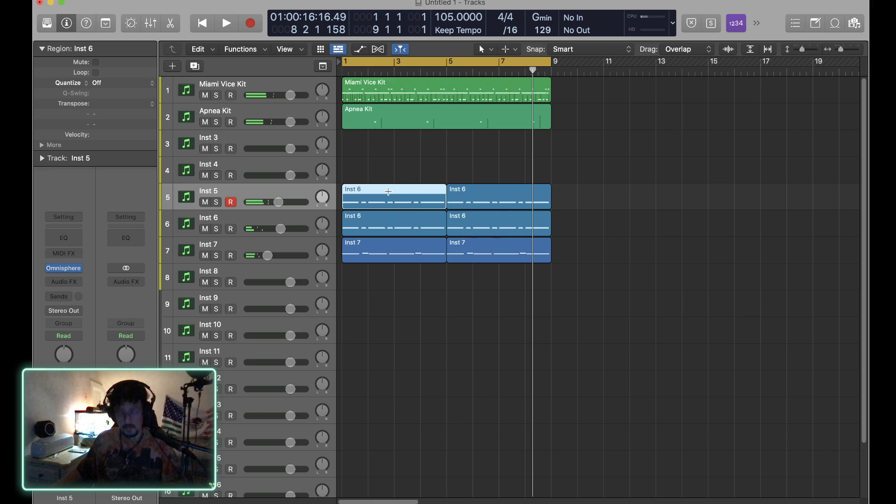
{"action": "double_click", "coordinate": [391, 195]}
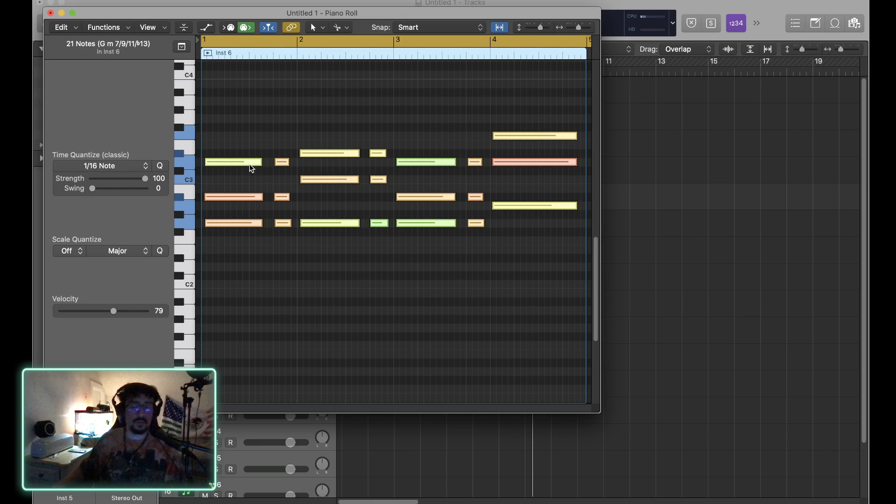
{"action": "scroll", "coordinate": [249, 165], "scroll_direction": "up", "scroll_amount": 3}
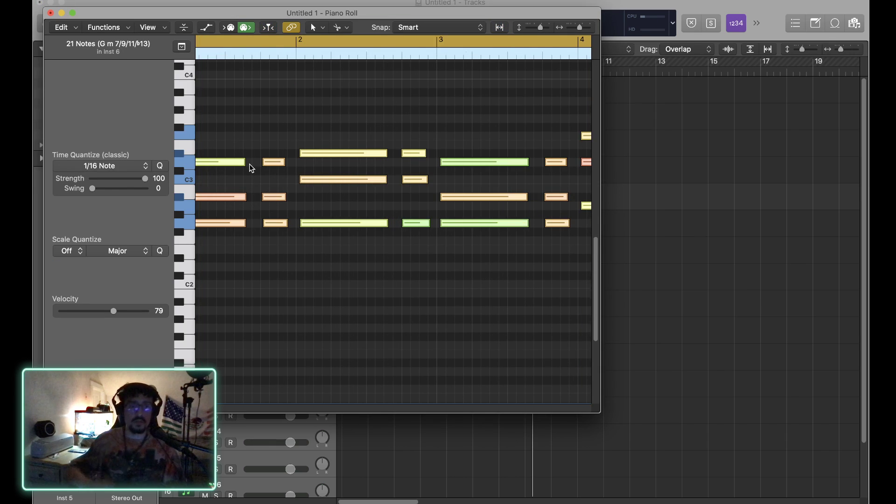
{"action": "scroll", "coordinate": [249, 167], "scroll_direction": "left", "scroll_amount": 3}
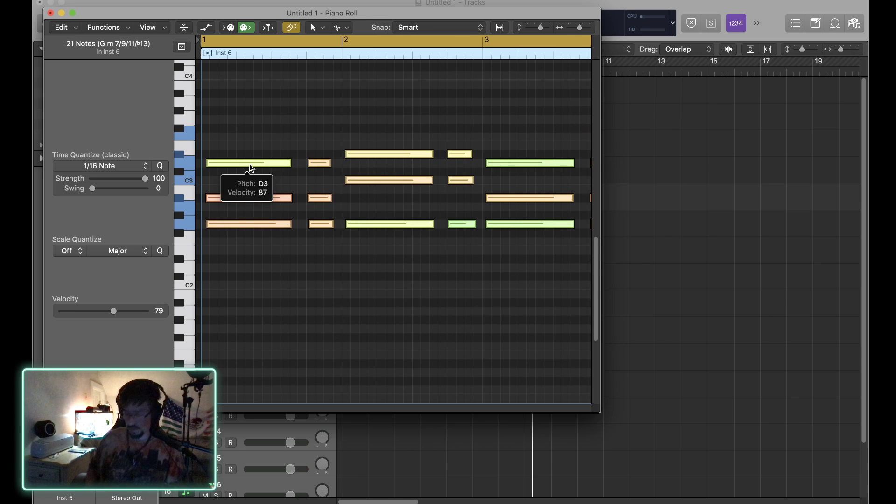
{"action": "scroll", "coordinate": [250, 167], "scroll_direction": "up", "scroll_amount": 5}
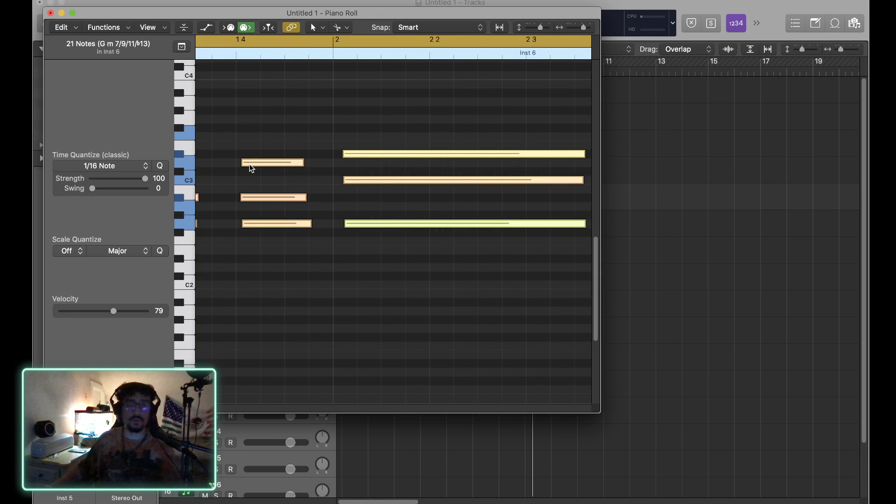
{"action": "scroll", "coordinate": [250, 165], "scroll_direction": "left", "scroll_amount": 5}
{"action": "left_click", "coordinate": [255, 236]}
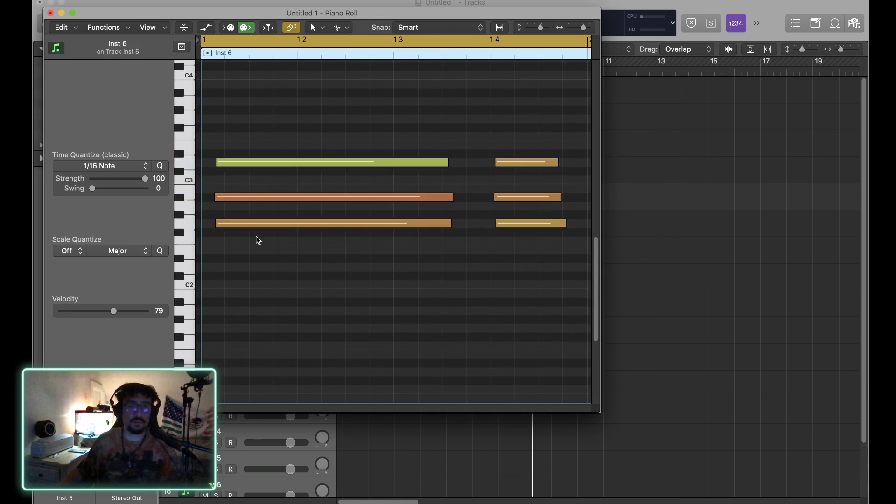
{"action": "left_click_drag", "start_coordinate": [251, 228], "coordinate": [237, 197]}
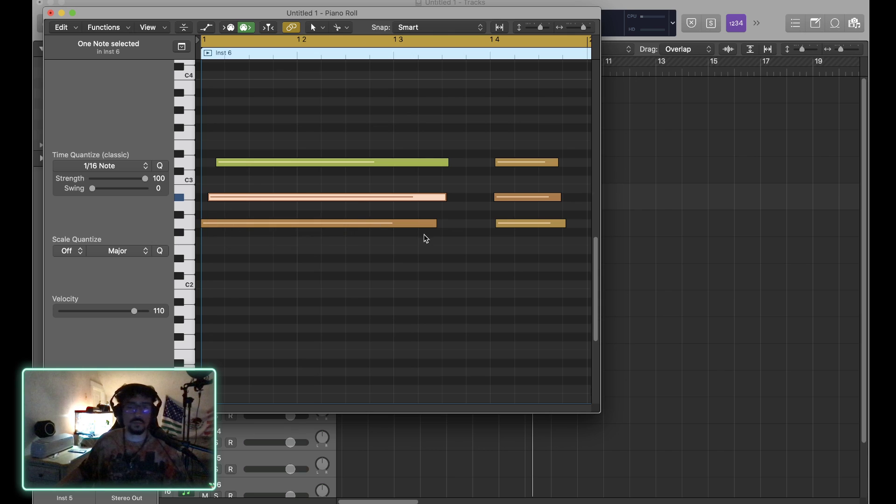
Step: Stagger the short chord on beat 4 of bar 1 from high to low, with D3 first and G2 last
{"action": "scroll", "coordinate": [432, 240], "scroll_direction": "right", "scroll_amount": 5}
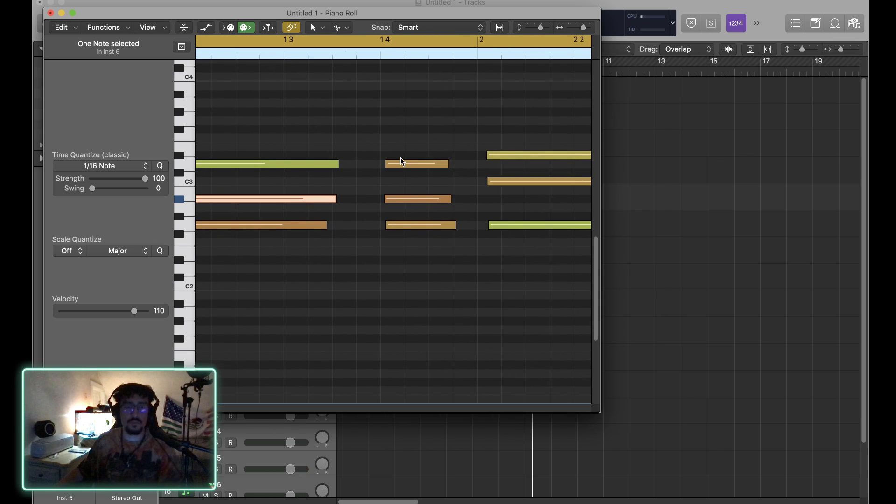
{"action": "mouse_move", "coordinate": [404, 167]}
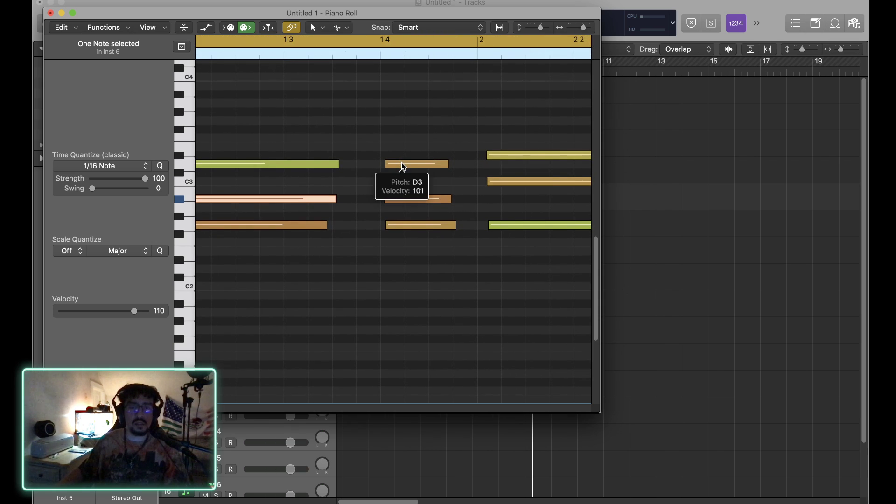
{"action": "left_click_drag", "start_coordinate": [404, 167], "coordinate": [399, 167]}
{"action": "left_click_drag", "start_coordinate": [402, 201], "coordinate": [409, 202]}
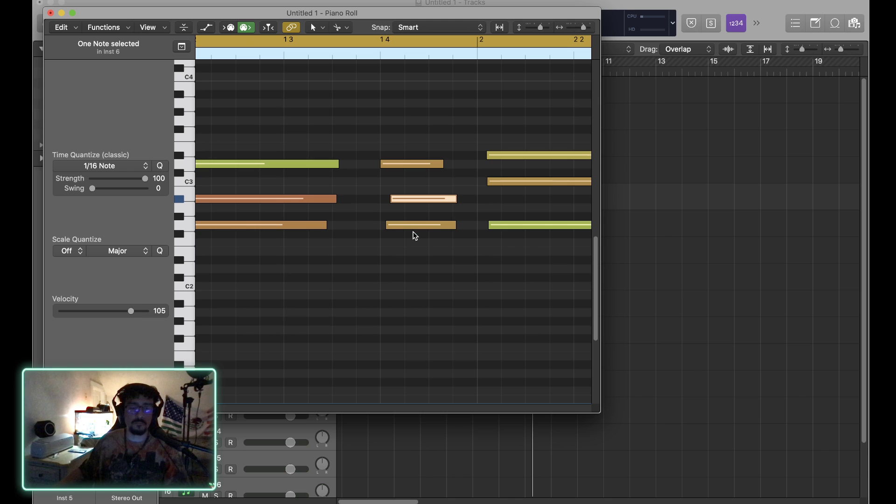
{"action": "left_click_drag", "start_coordinate": [411, 225], "coordinate": [423, 225]}
Step: Stagger the long bar 2 chord from low to high, with G2 first, then C3, then D#3
{"action": "scroll", "coordinate": [440, 263], "scroll_direction": "right", "scroll_amount": 8}
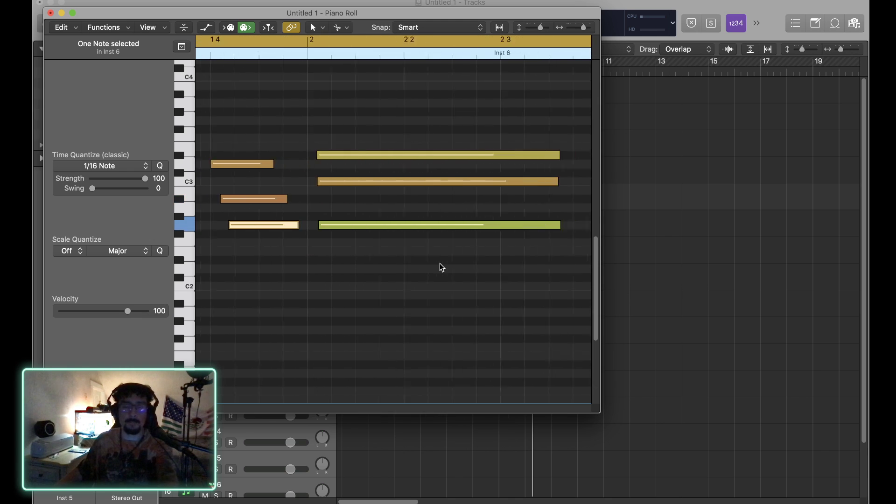
{"action": "left_click_drag", "start_coordinate": [309, 228], "coordinate": [304, 228]}
{"action": "left_click_drag", "start_coordinate": [282, 184], "coordinate": [284, 156]}
{"action": "left_click", "coordinate": [277, 157]}
Step: Stagger the short chord on beat 4 of bar 2 downward and the long bar 3 chord upward
{"action": "scroll", "coordinate": [356, 185], "scroll_direction": "right", "scroll_amount": 4}
{"action": "scroll", "coordinate": [360, 178], "scroll_direction": "right", "scroll_amount": 5}
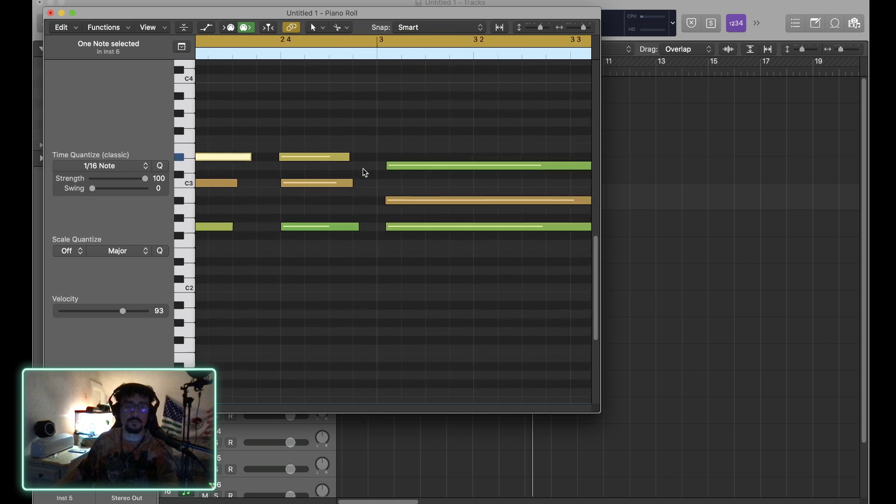
{"action": "left_click_drag", "start_coordinate": [316, 184], "coordinate": [322, 189]}
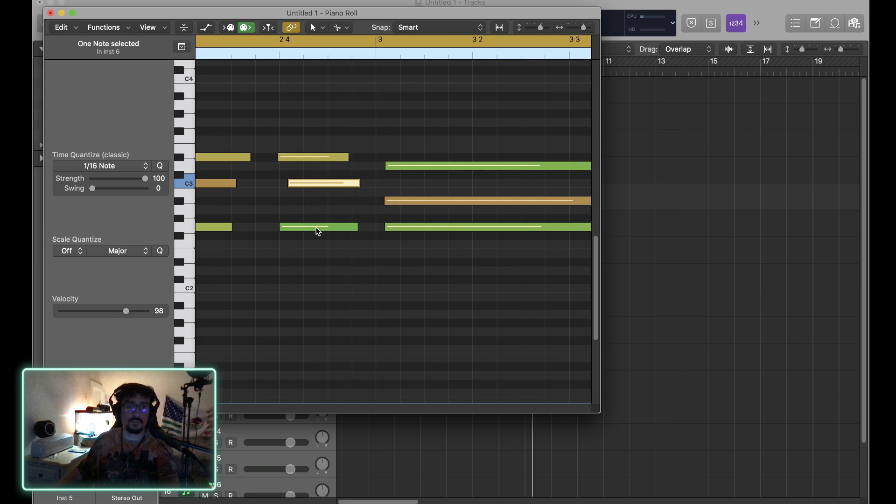
{"action": "left_click_drag", "start_coordinate": [318, 231], "coordinate": [300, 224]}
{"action": "scroll", "coordinate": [418, 270], "scroll_direction": "right", "scroll_amount": 3}
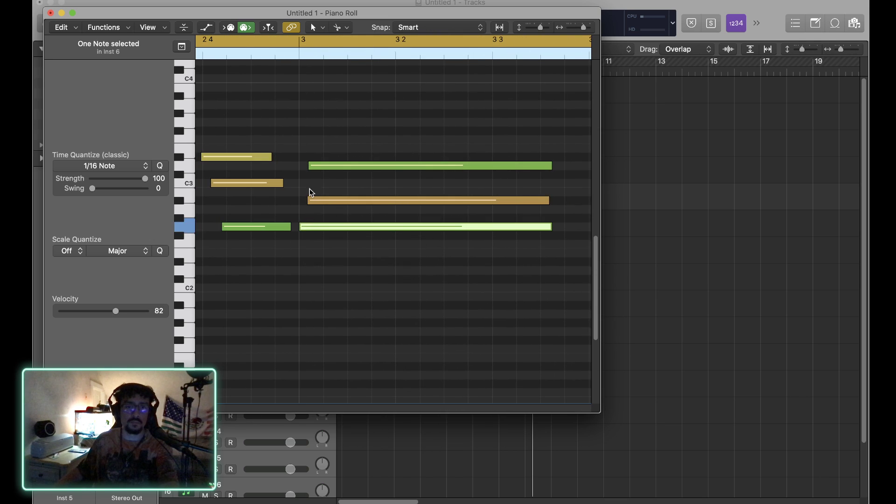
{"action": "left_click_drag", "start_coordinate": [309, 166], "coordinate": [321, 171]}
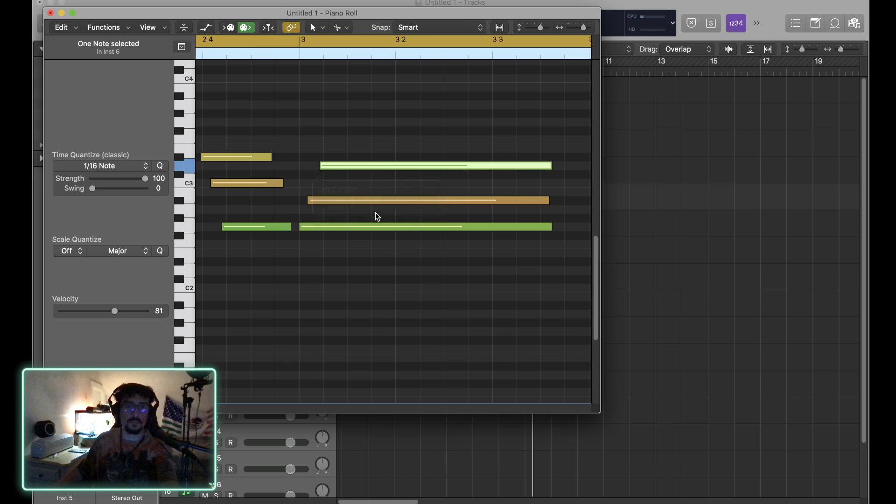
Step: Stagger the short chord on beat 4 of bar 3 from high to low, starting with D3
{"action": "scroll", "coordinate": [377, 215], "scroll_direction": "right", "scroll_amount": 10}
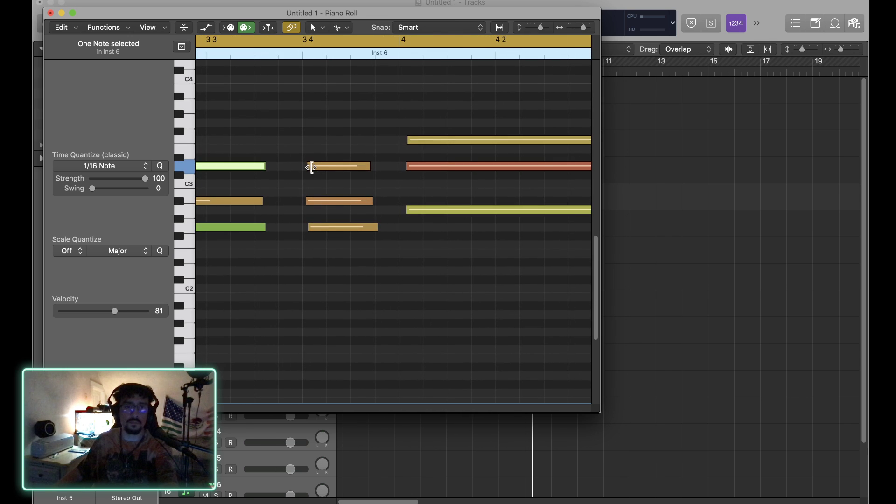
{"action": "left_click_drag", "start_coordinate": [309, 167], "coordinate": [304, 166]}
{"action": "left_click_drag", "start_coordinate": [308, 202], "coordinate": [325, 226]}
Step: Stagger the long bar 4 chord from its lowest to its highest note and close the Piano Roll
{"action": "scroll", "coordinate": [380, 217], "scroll_direction": "right", "scroll_amount": 1}
{"action": "scroll", "coordinate": [380, 217], "scroll_direction": "right", "scroll_amount": 5}
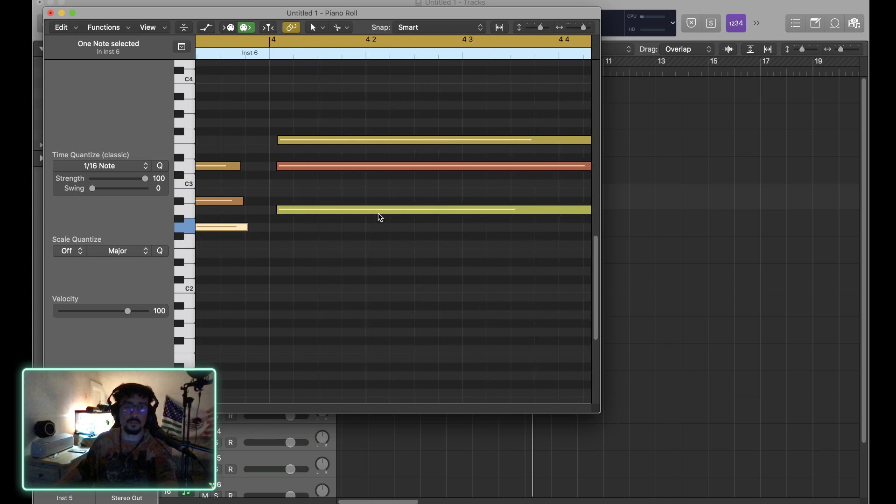
{"action": "left_click_drag", "start_coordinate": [259, 216], "coordinate": [256, 217]}
{"action": "left_click_drag", "start_coordinate": [259, 173], "coordinate": [273, 156]}
{"action": "scroll", "coordinate": [320, 196], "scroll_direction": "right", "scroll_amount": 8}
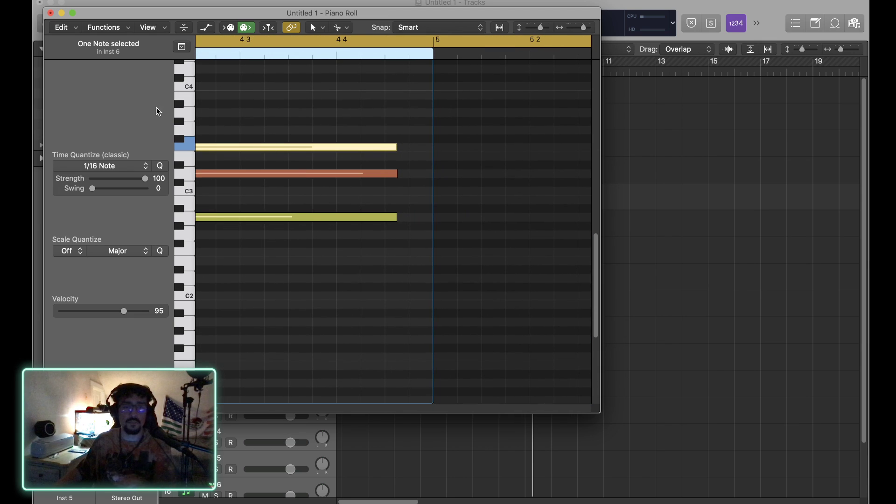
{"action": "left_click", "coordinate": [51, 13]}
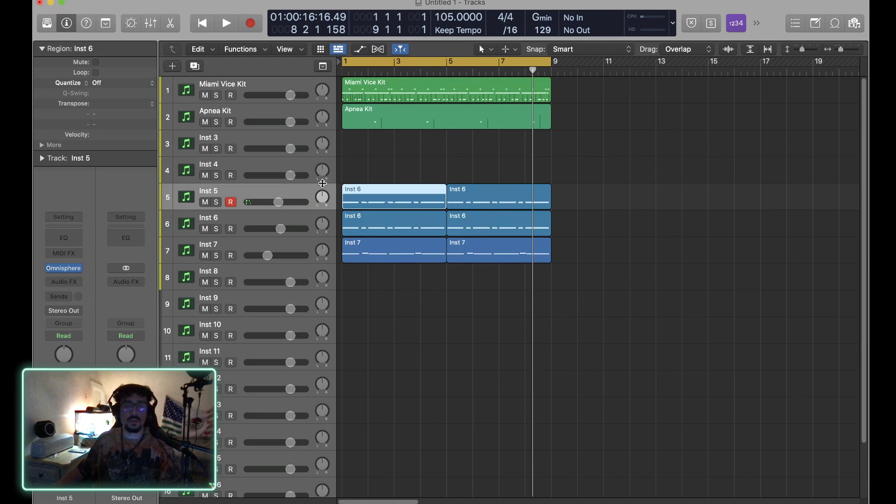
Step: Preview the staggered chords, then replace the second Inst 5 region with a repeat of the edited first region
{"action": "key", "text": "space"}
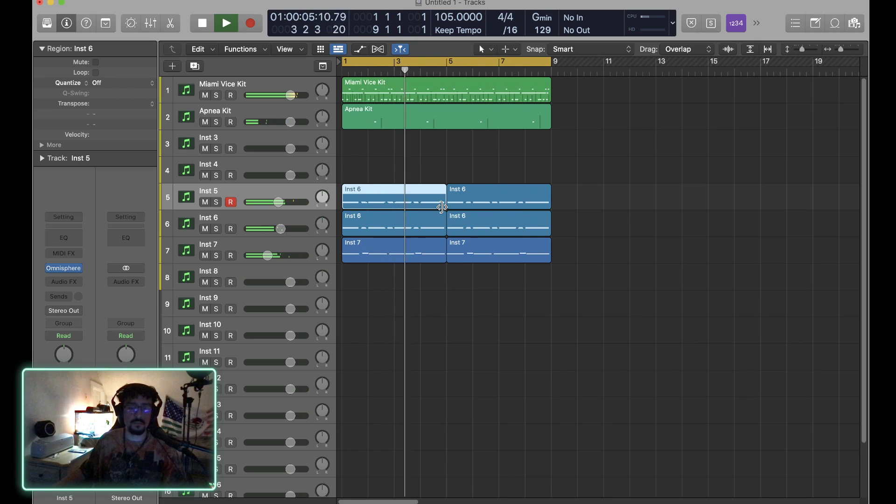
{"action": "key", "text": "space"}
{"action": "double_click", "coordinate": [474, 202]}
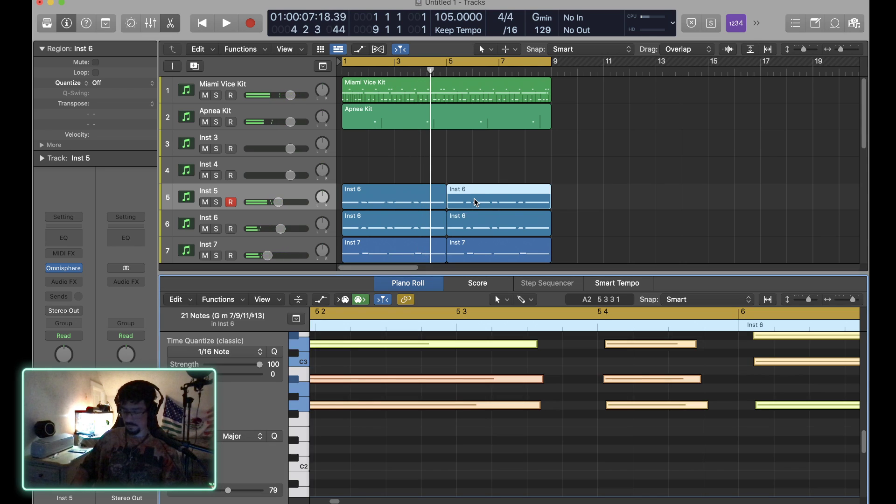
{"action": "key", "text": "Delete"}
{"action": "left_click", "coordinate": [446, 200]}
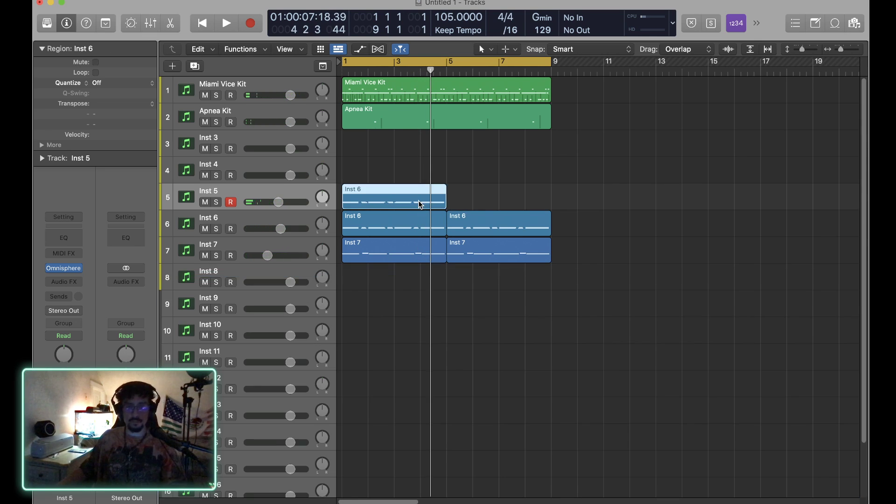
{"action": "key", "text": "super+r"}
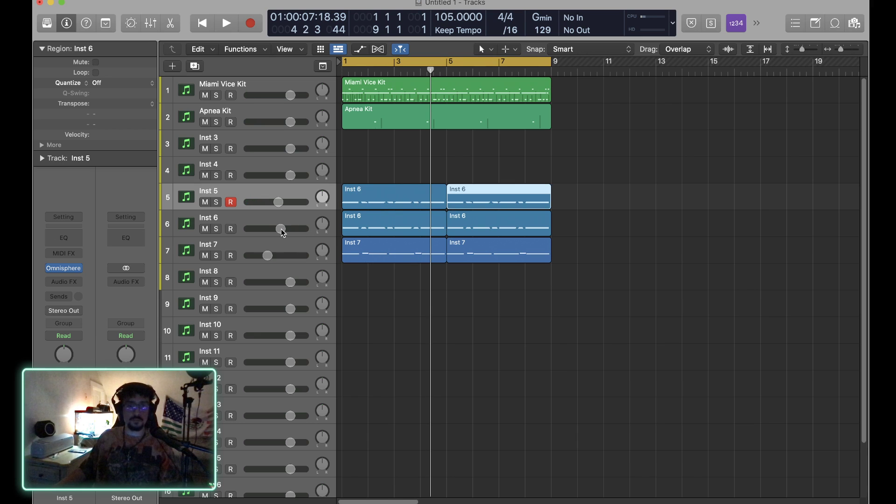
Step: Lower the Inst 5 track volume slightly and reduce Inst 7 further while playing the beat from the start
{"action": "left_click_drag", "start_coordinate": [278, 201], "coordinate": [274, 202]}
{"action": "key", "text": "Return"}
{"action": "key", "text": "space"}
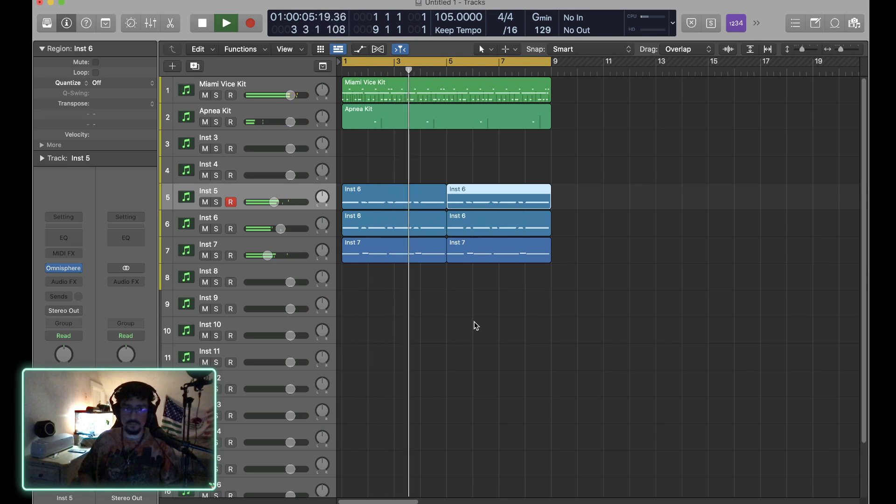
{"action": "left_click_drag", "start_coordinate": [271, 259], "coordinate": [260, 258]}
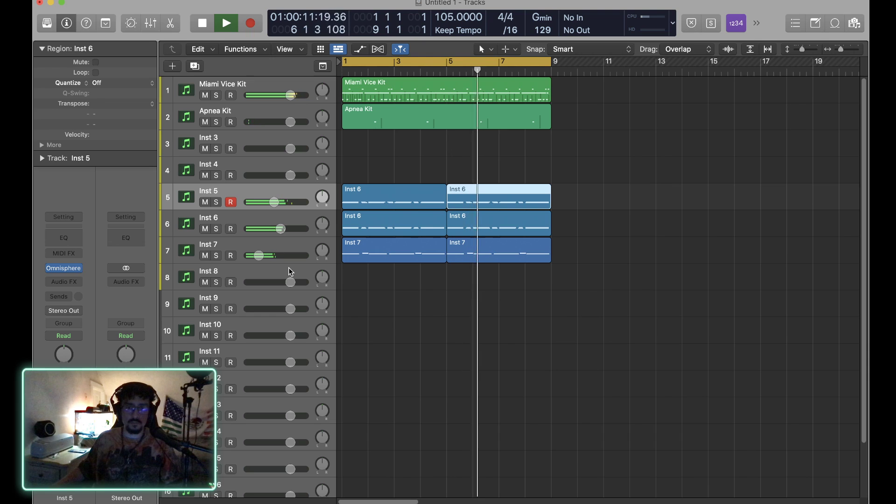
{"action": "left_click_drag", "start_coordinate": [256, 258], "coordinate": [261, 257]}
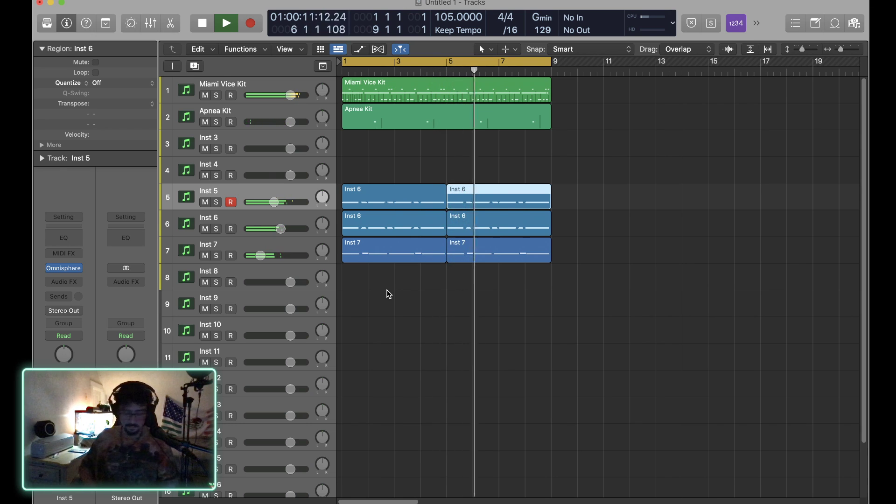
{"action": "key", "text": "space"}
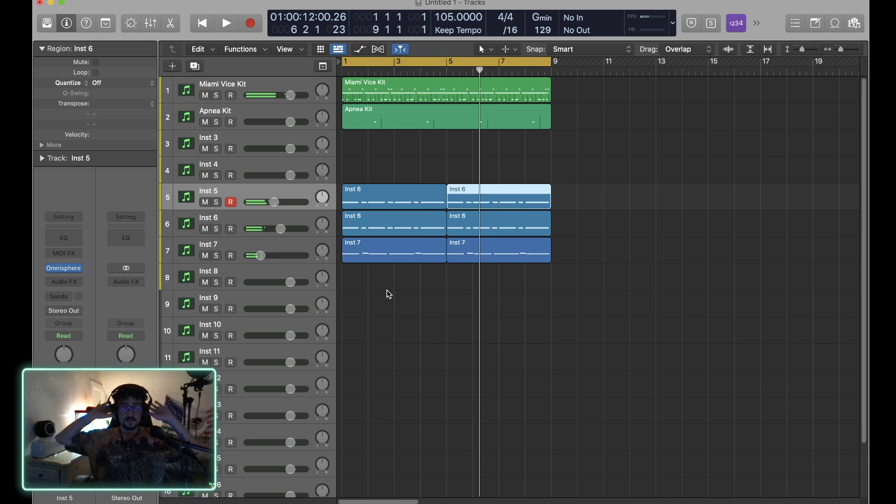